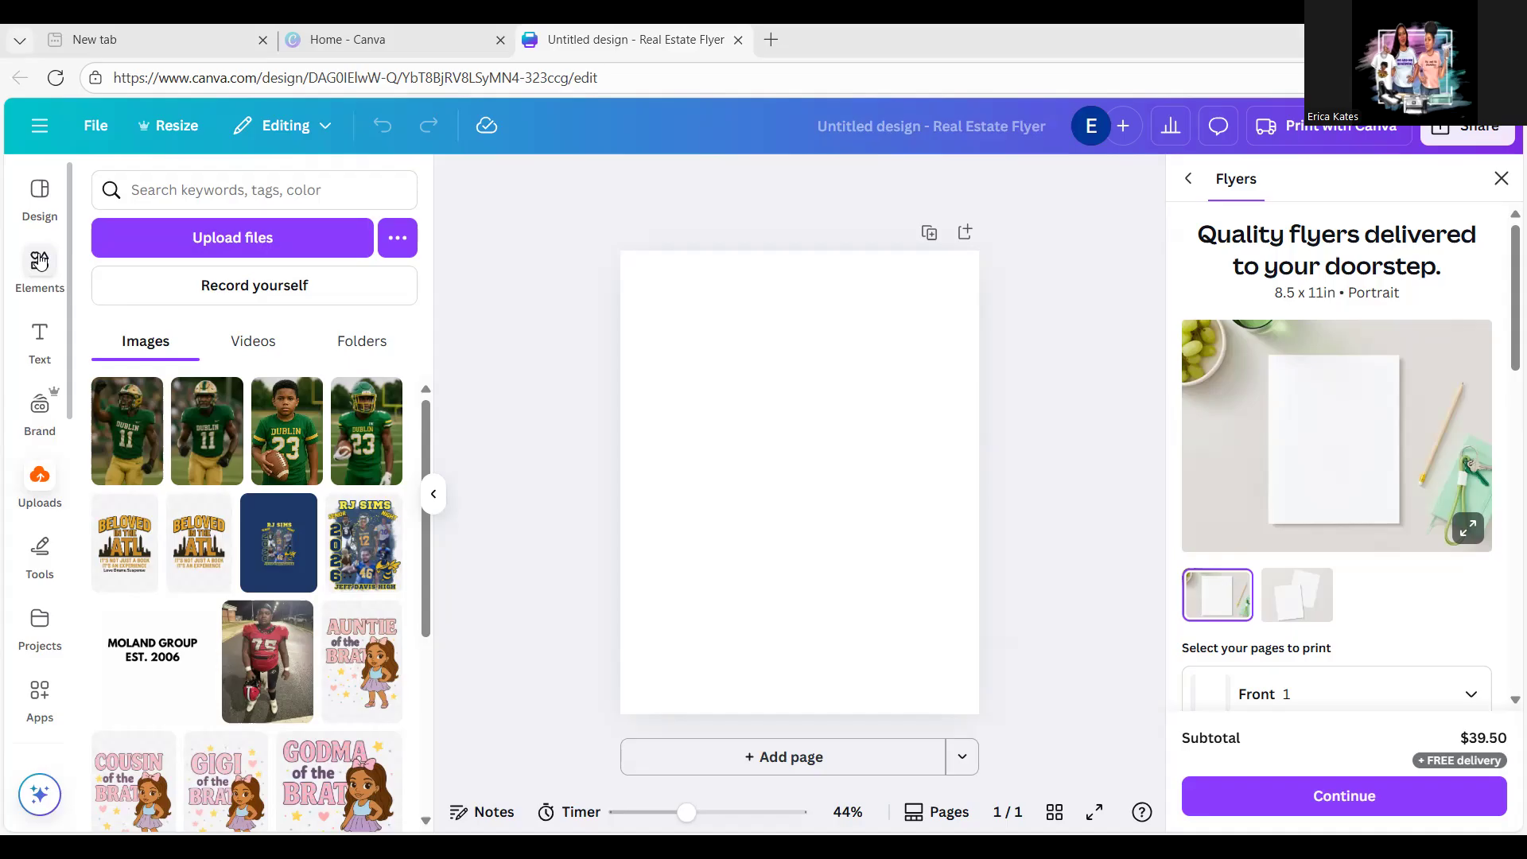
Step: Search the Elements library for 'green and gold'
left_click(40, 263)
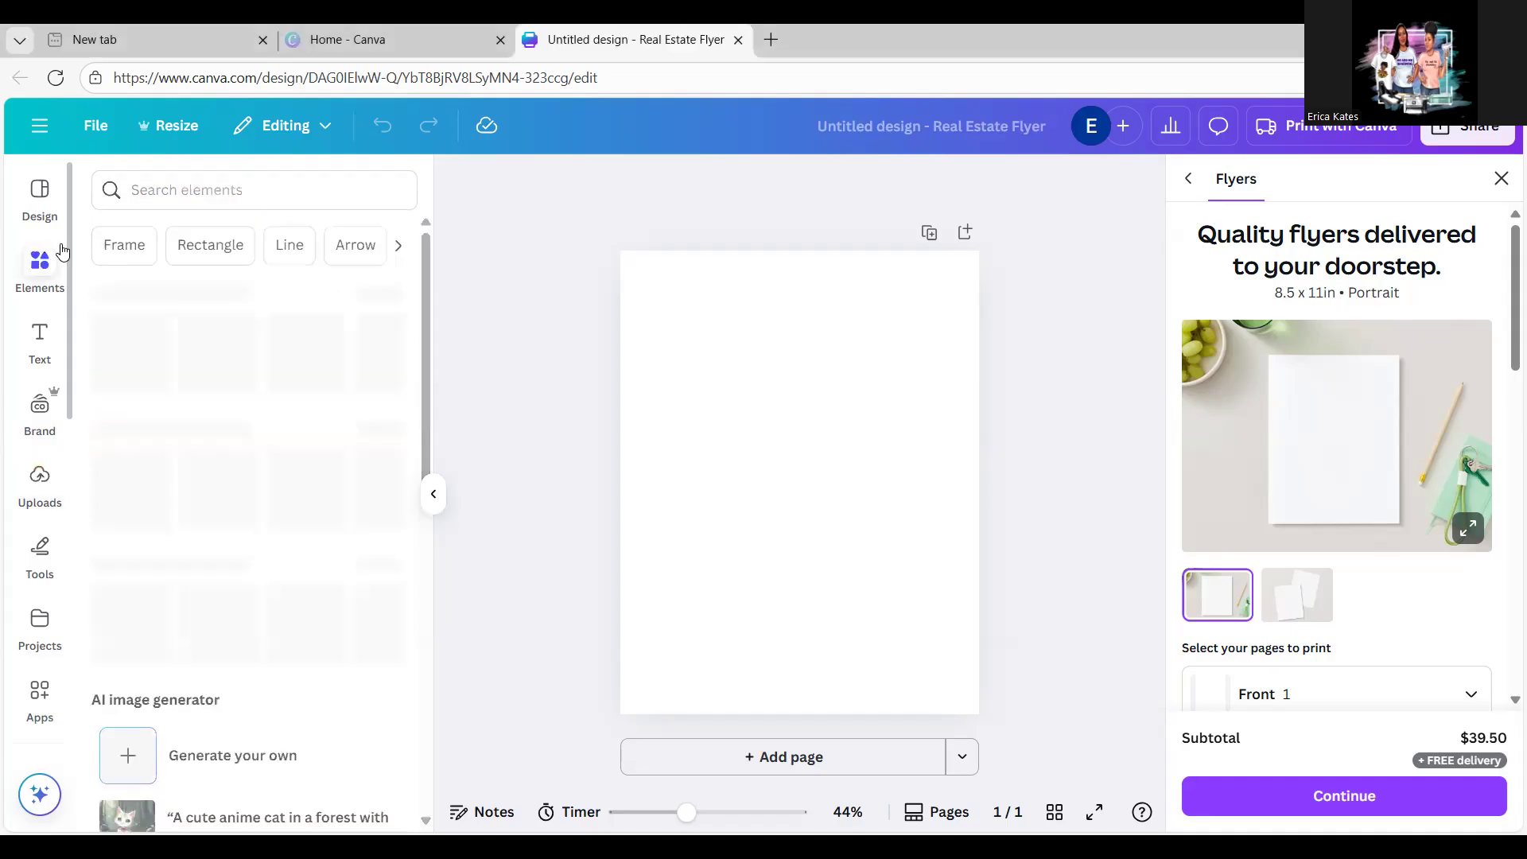
left_click(170, 191)
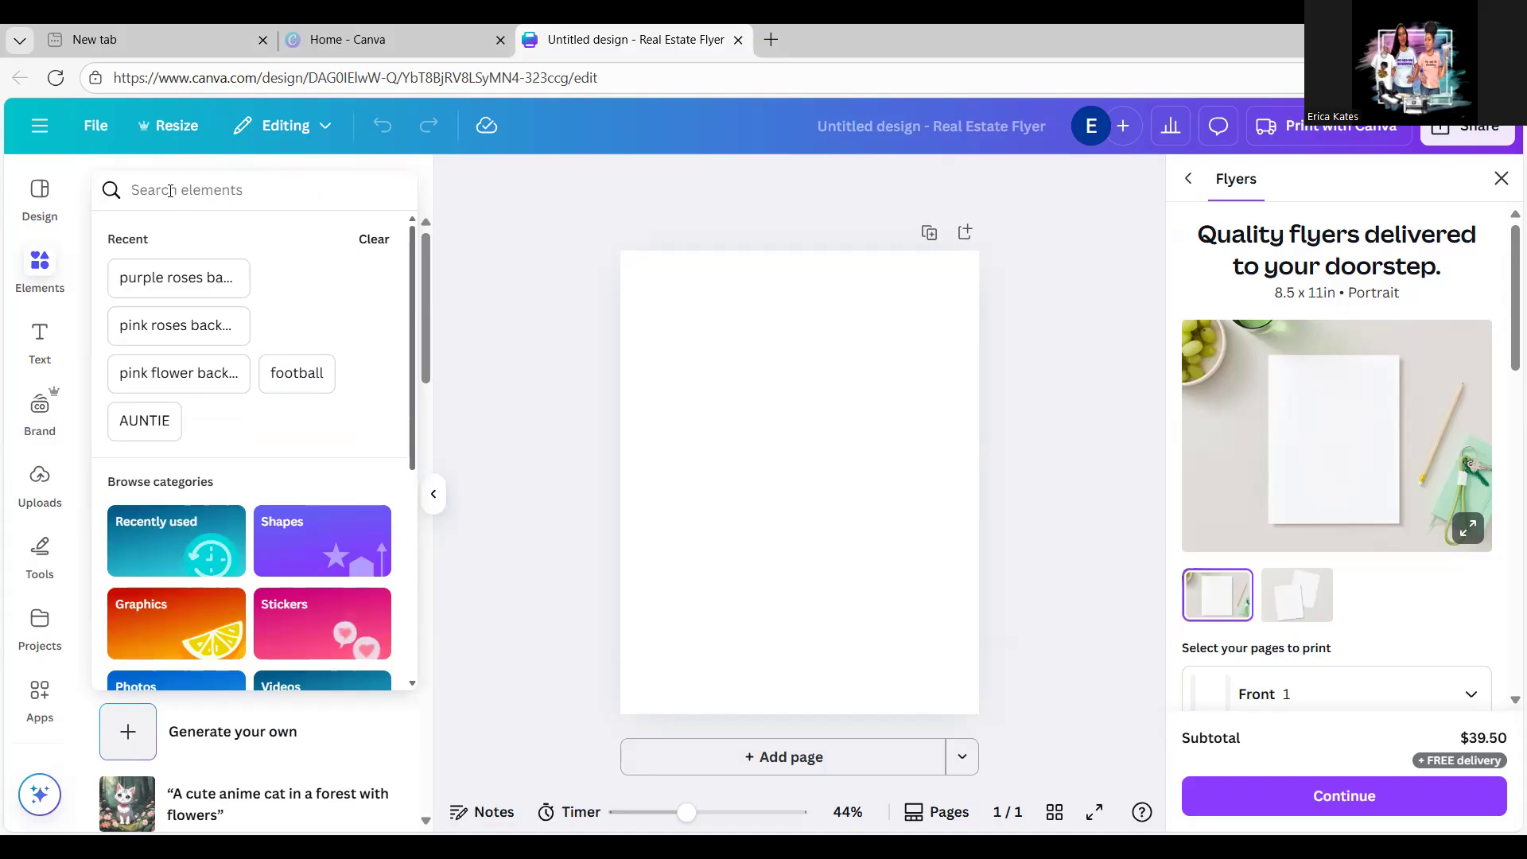
type("green and gold")
key("Return")
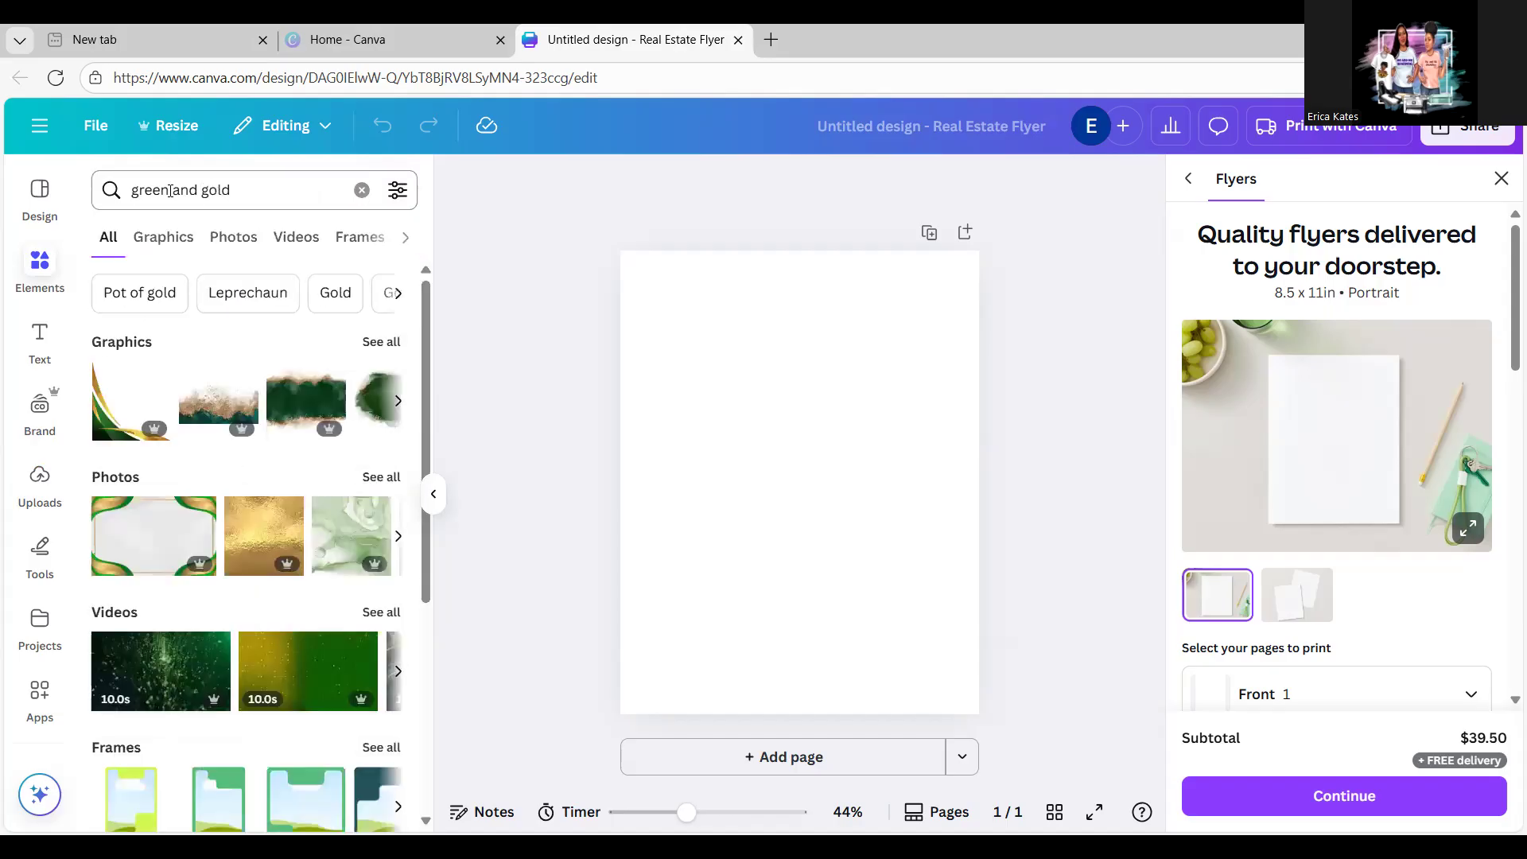
Step: Browse all green and gold graphics and add the light green watercolour to the page
left_click(385, 343)
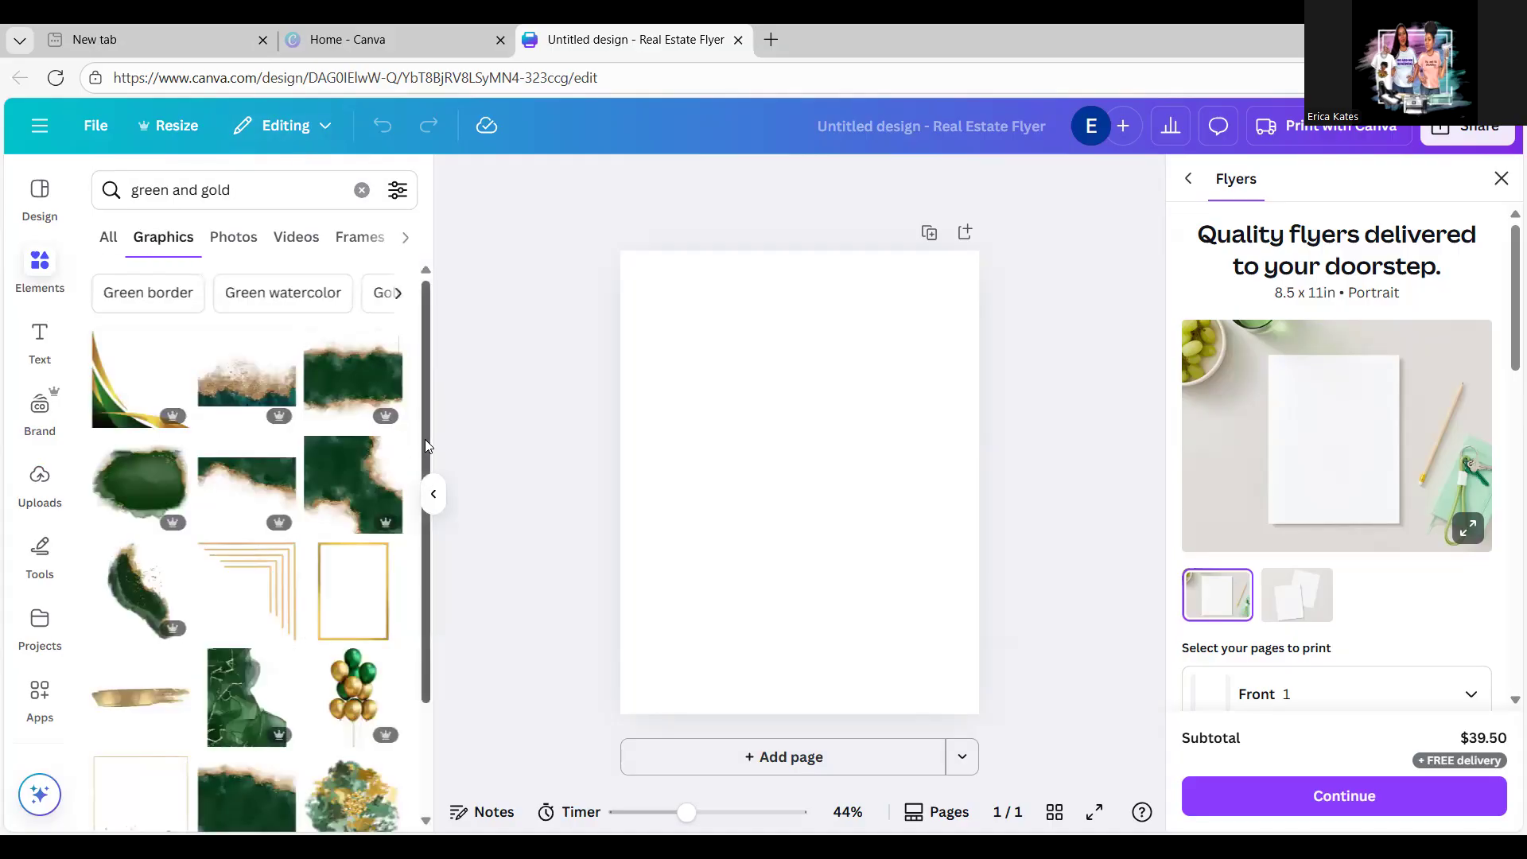
left_click_drag(427, 447, 435, 623)
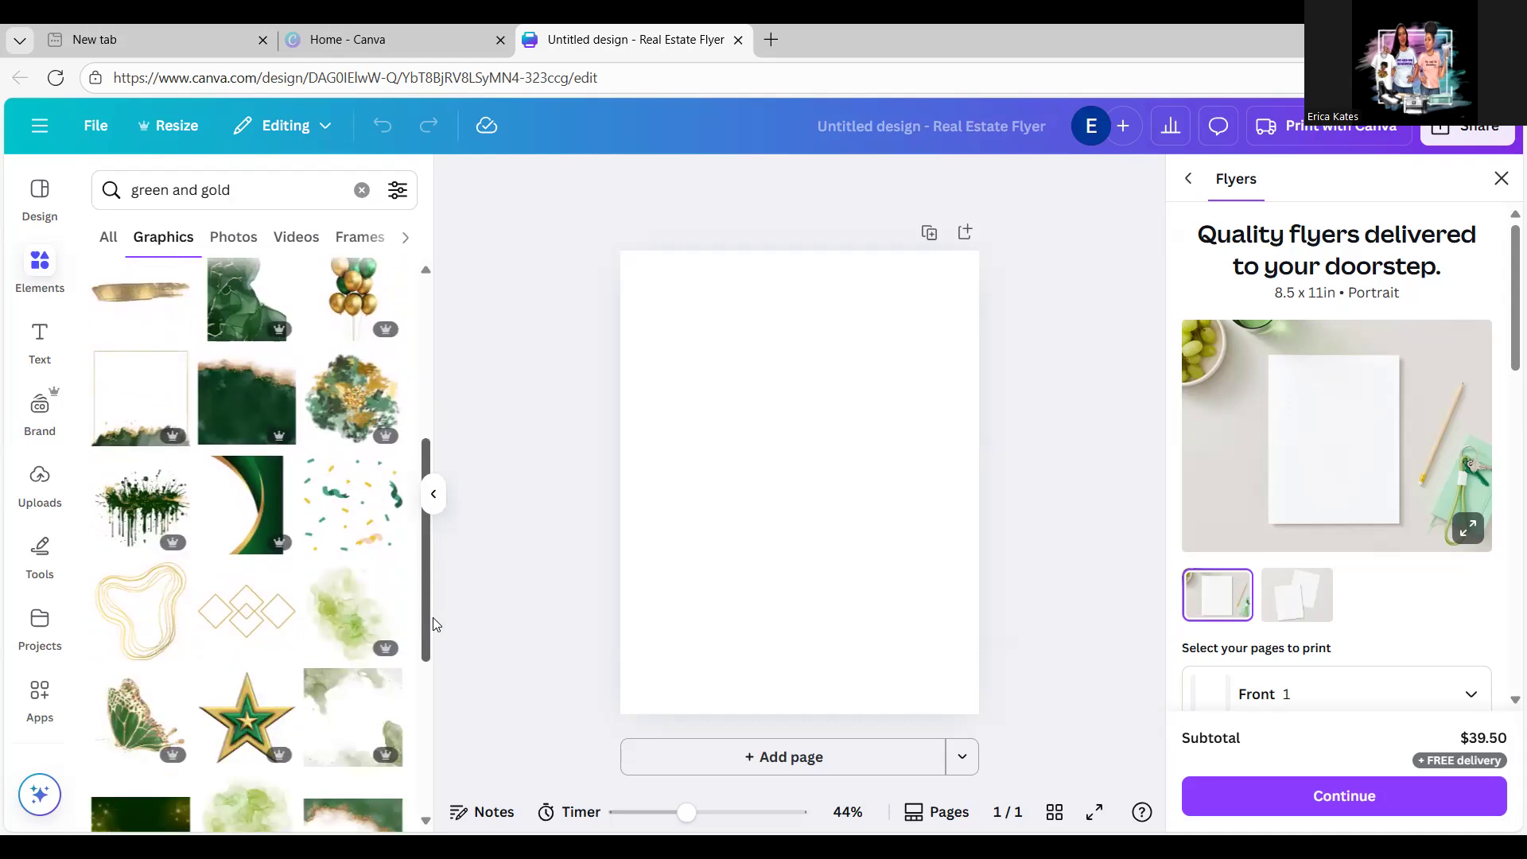
left_click_drag(427, 628, 431, 740)
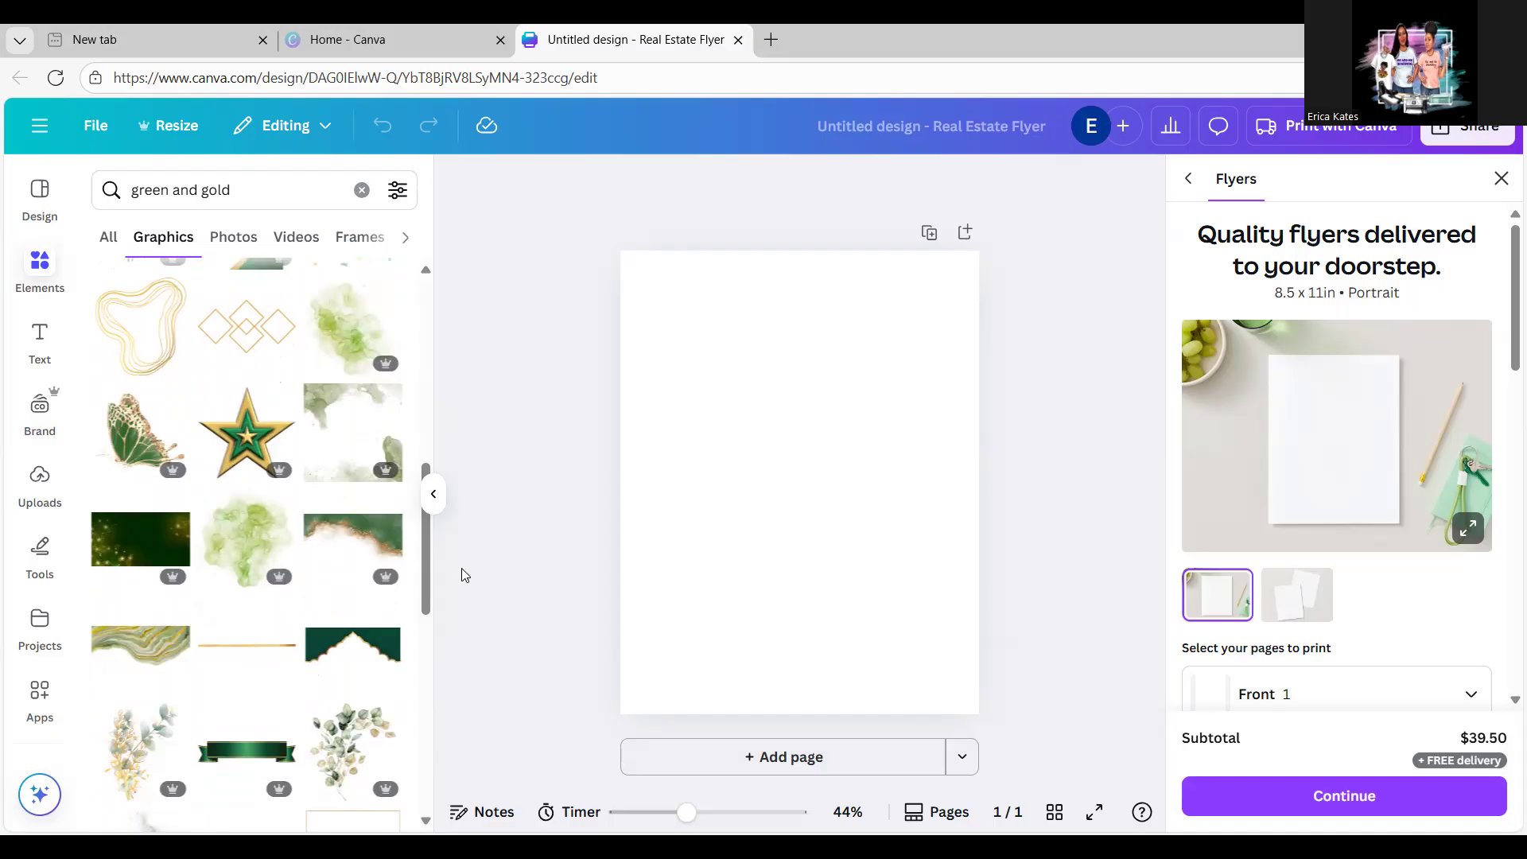
left_click_drag(425, 586, 427, 773)
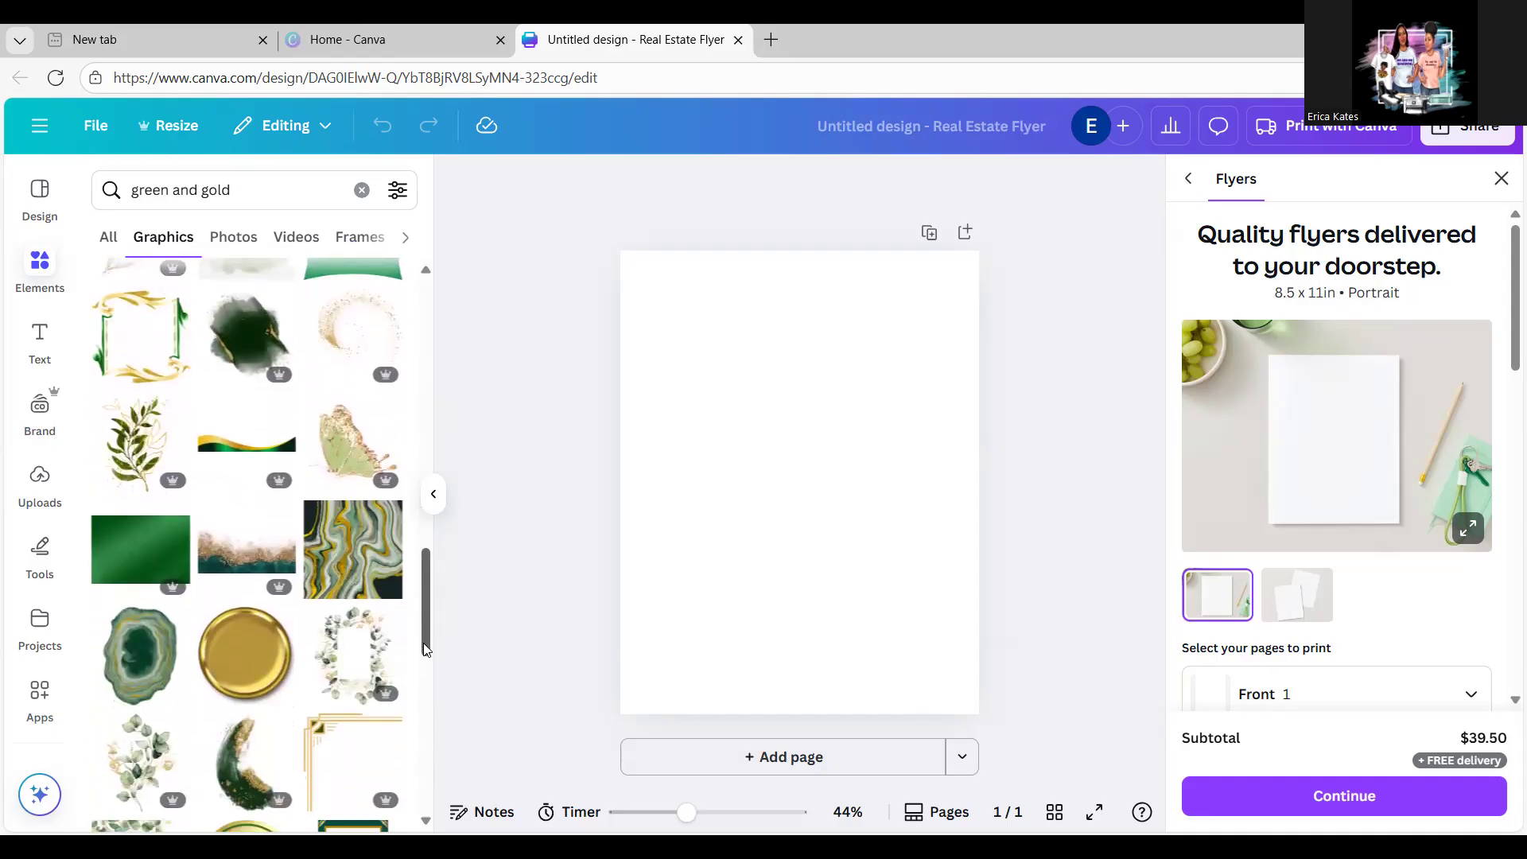
scroll(425, 689, "down", 2)
scroll(428, 716, "down", 5)
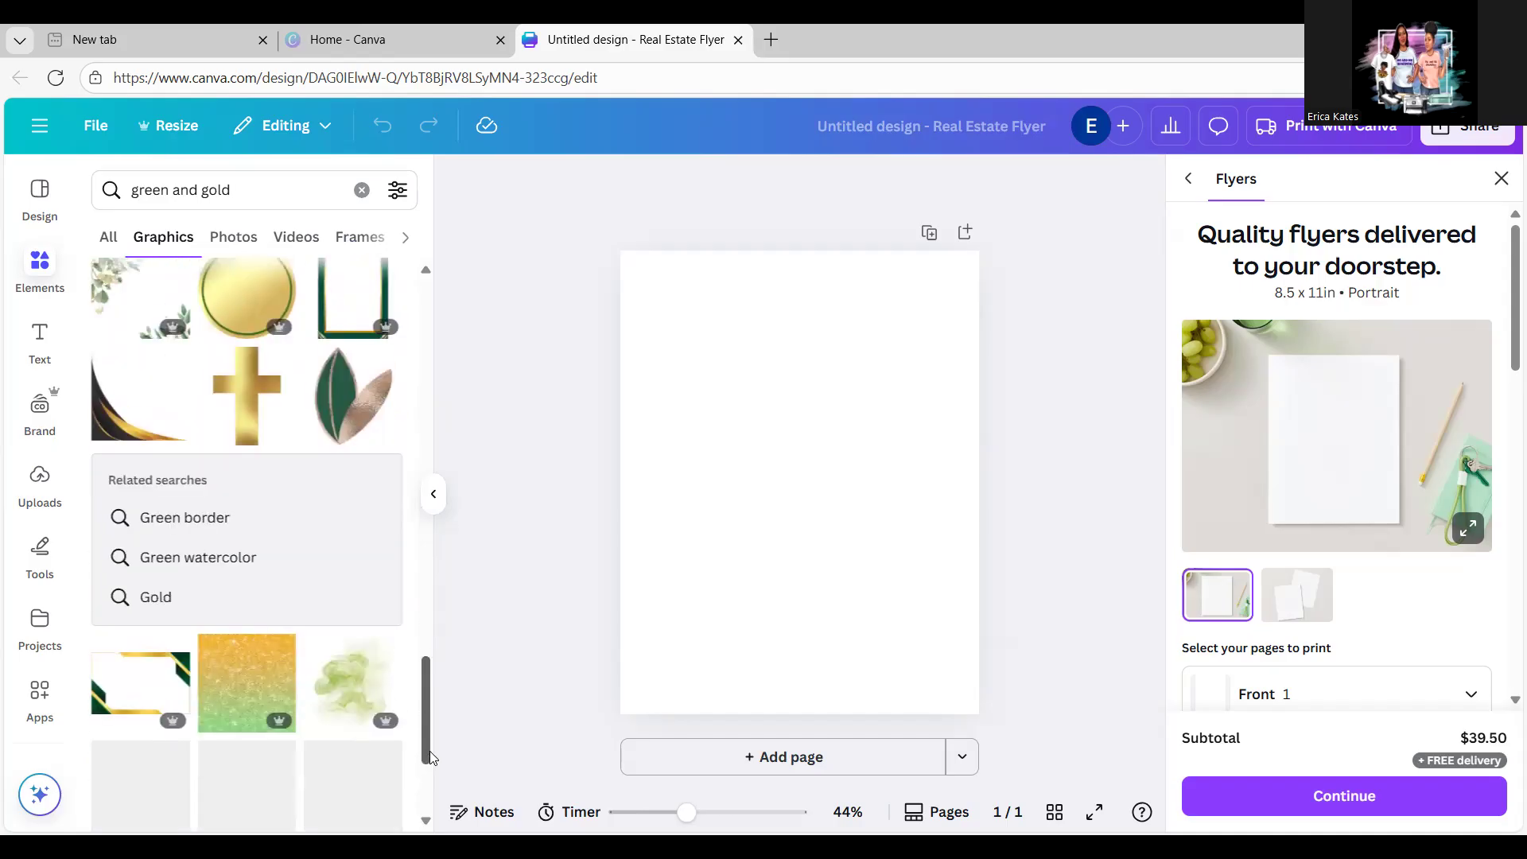
mouse_move(430, 751)
left_mouse_down()
mouse_move(423, 678)
mouse_move(429, 766)
left_mouse_up()
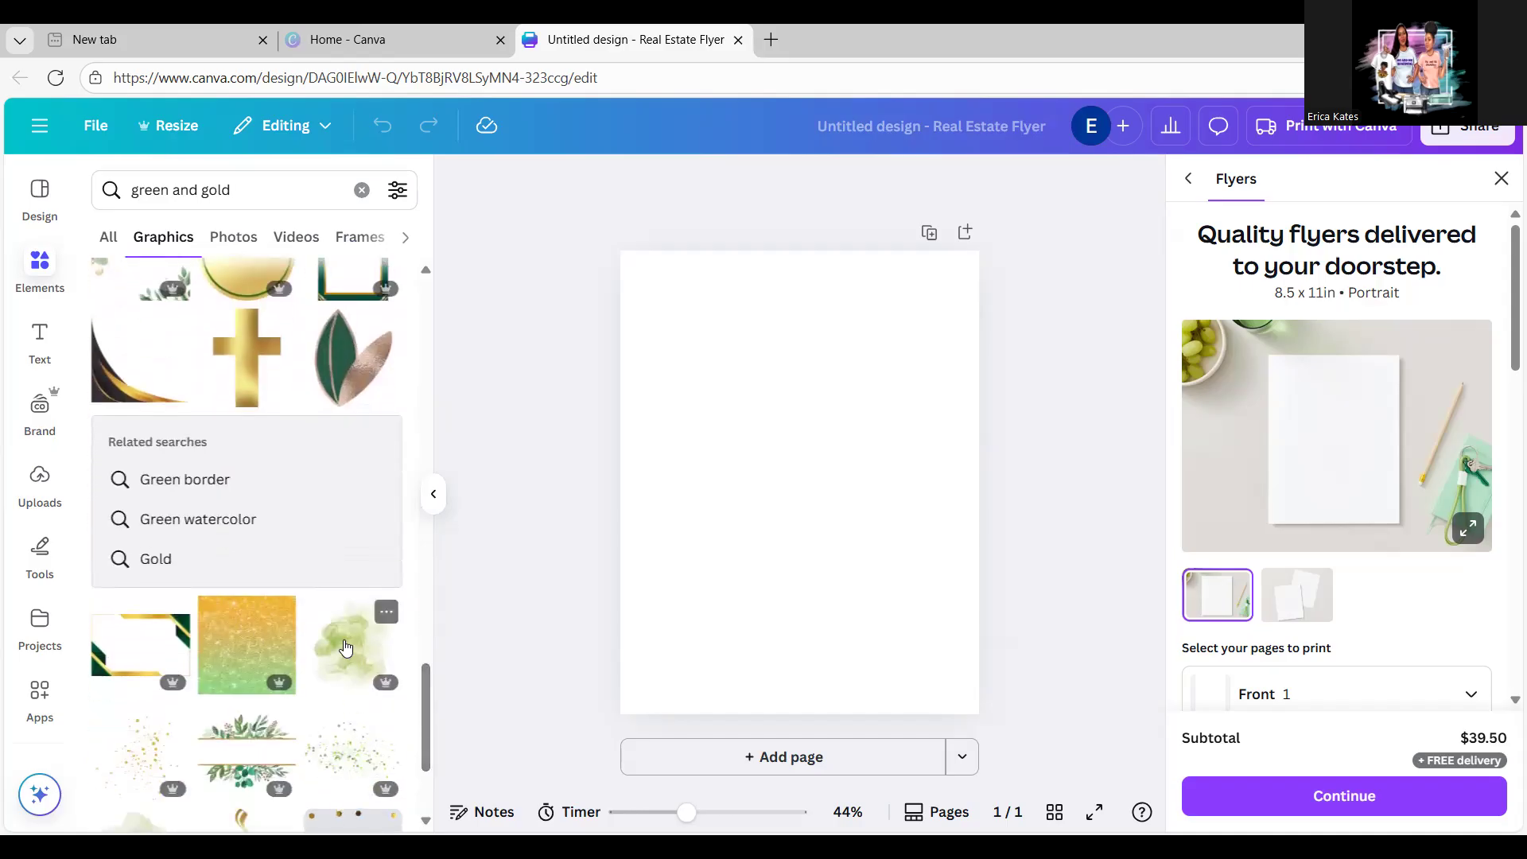
left_click(345, 649)
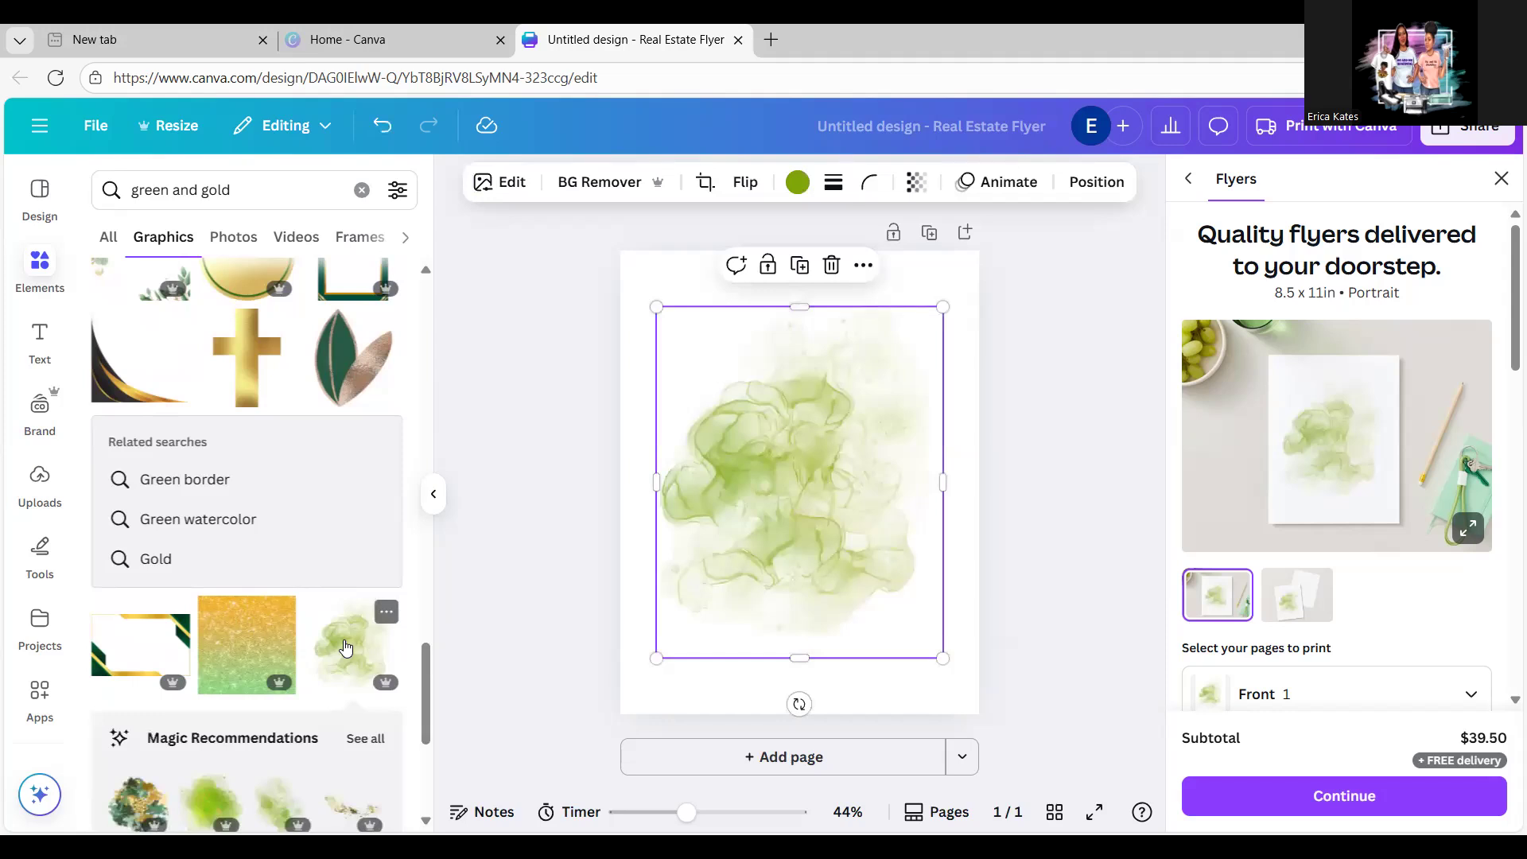
Step: Place the watercolour at the top-left and add a horizontally flipped copy to its right
left_click_drag(790, 549, 755, 489)
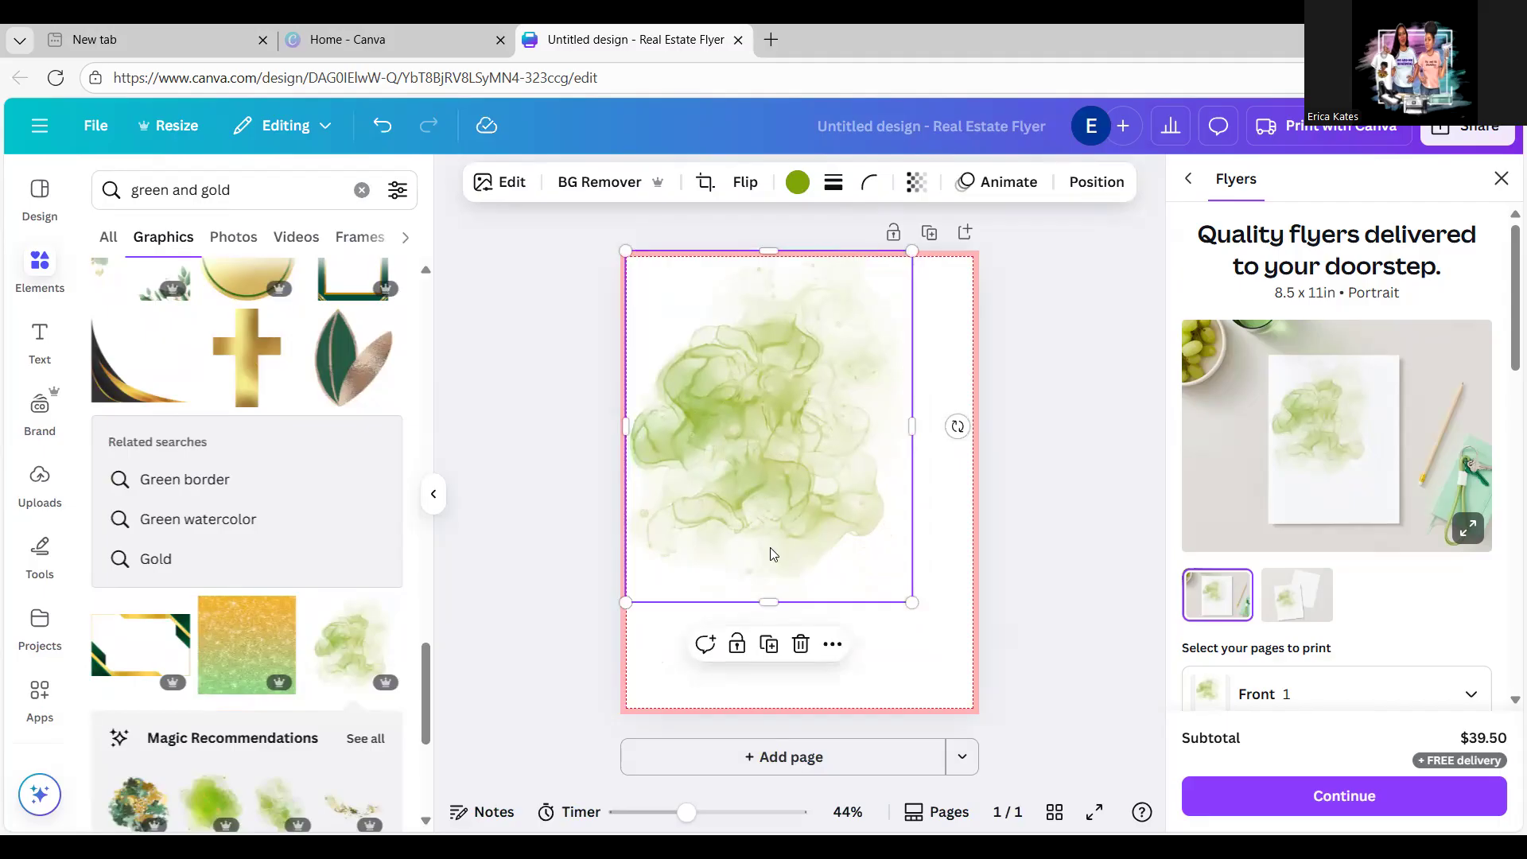
left_click(772, 644)
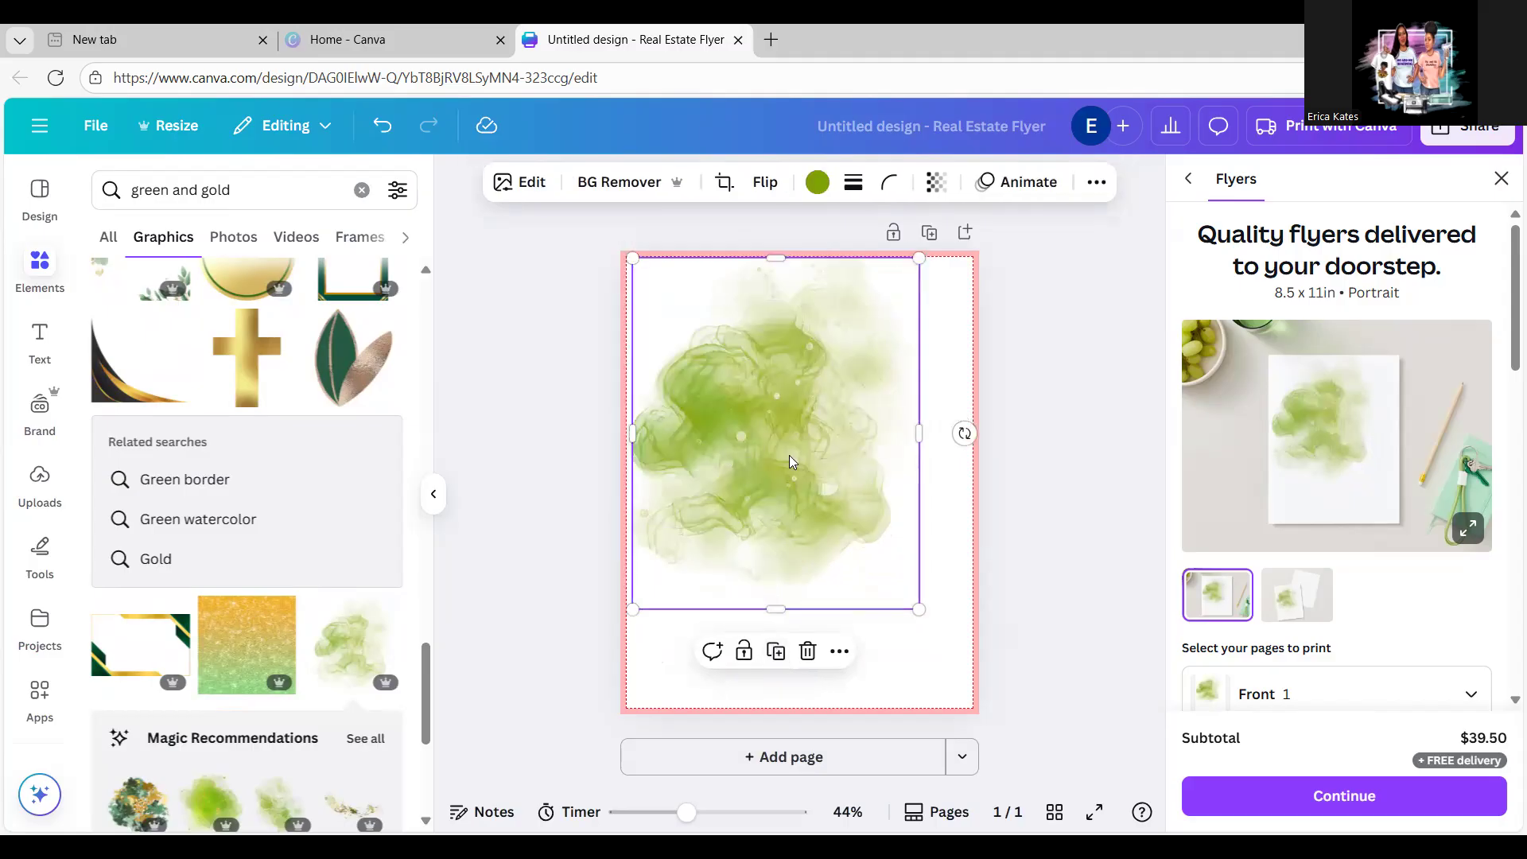
left_click_drag(805, 460, 861, 461)
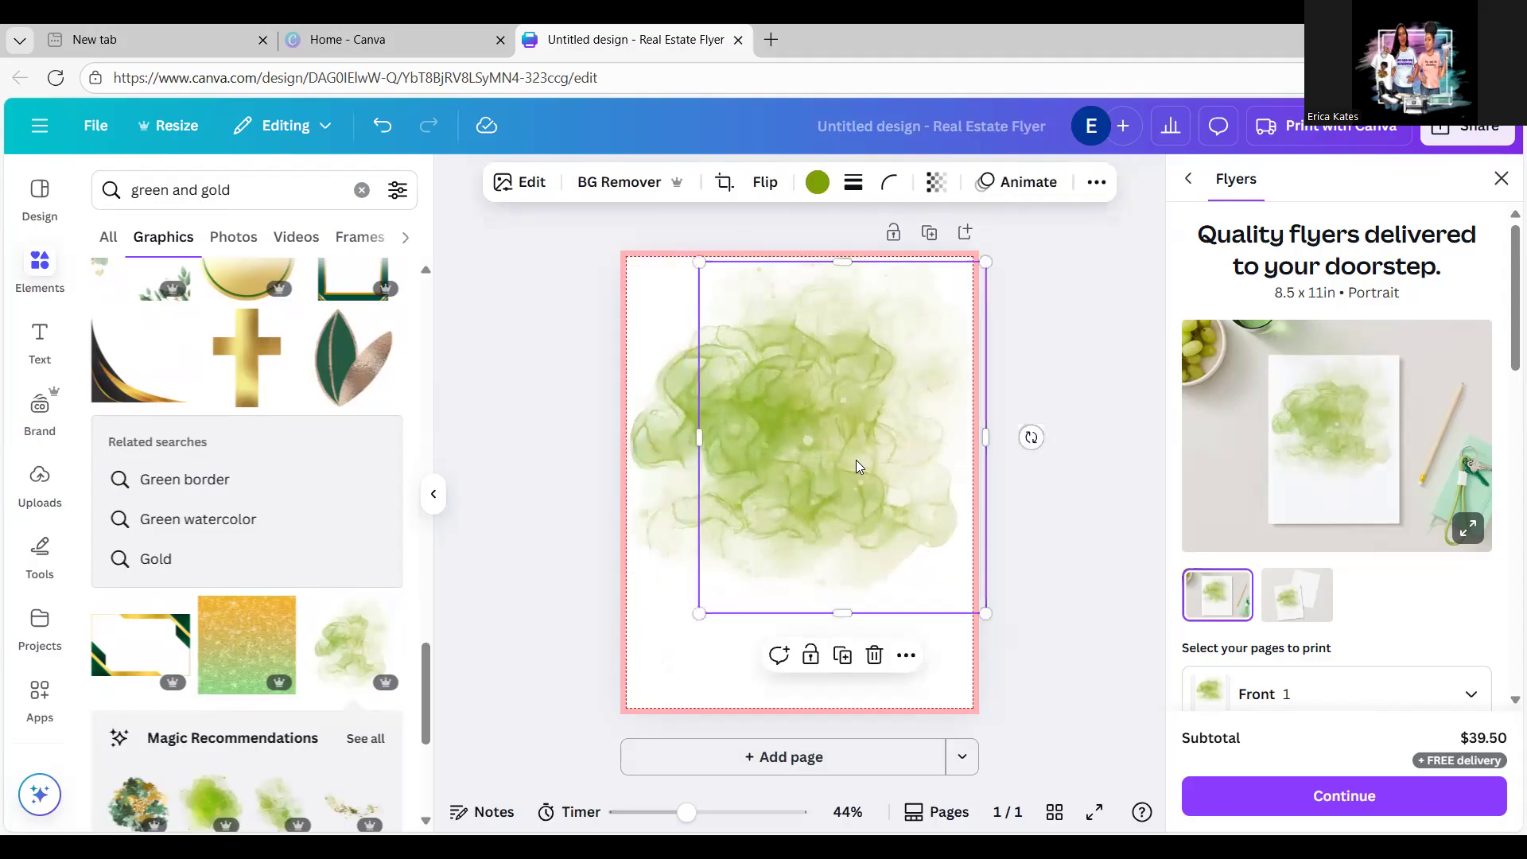
left_click(765, 183)
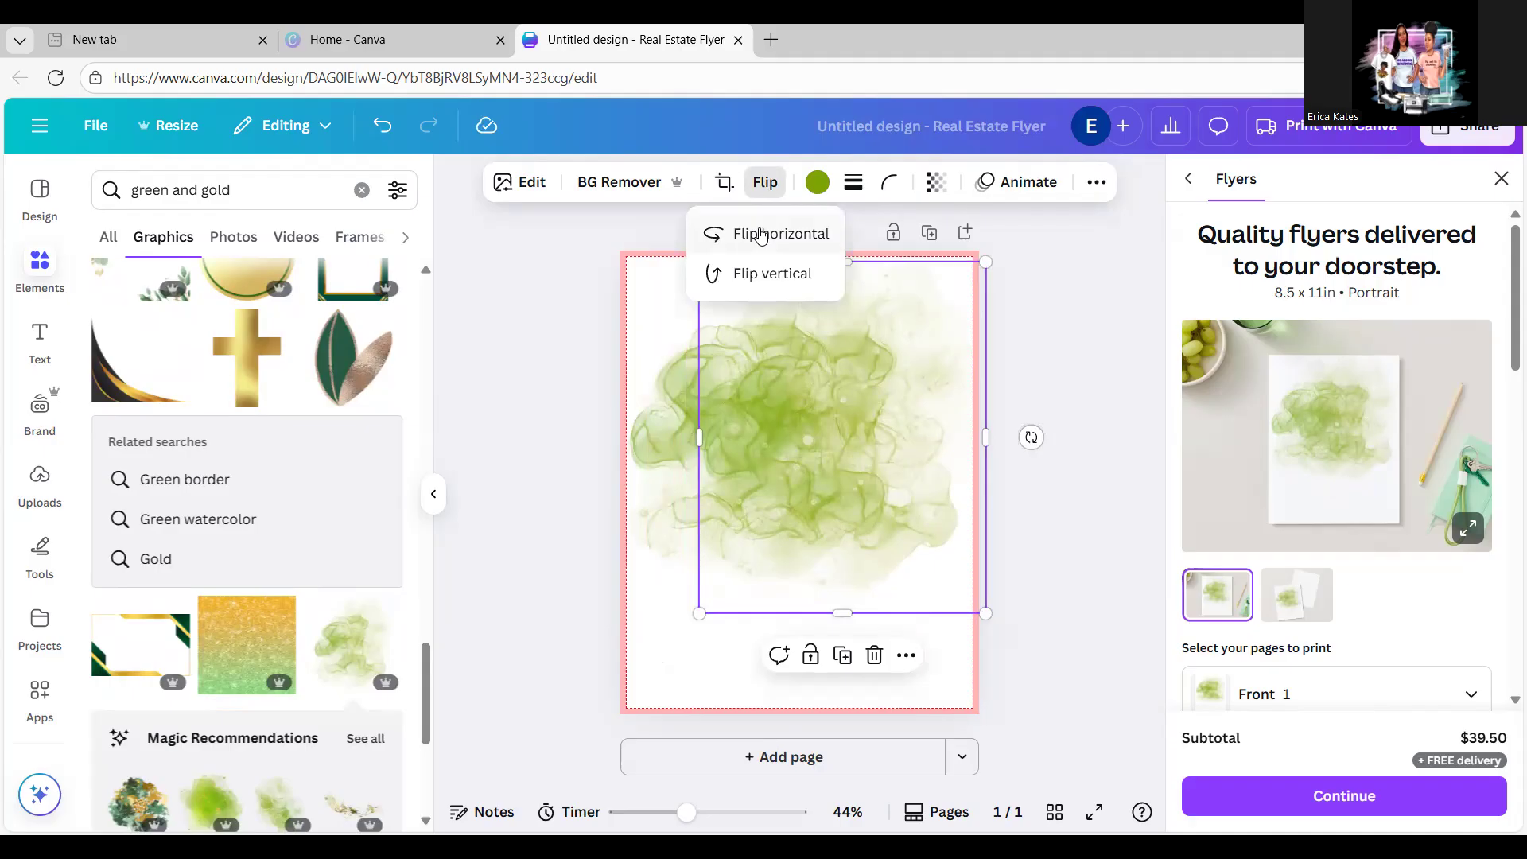
left_click(763, 238)
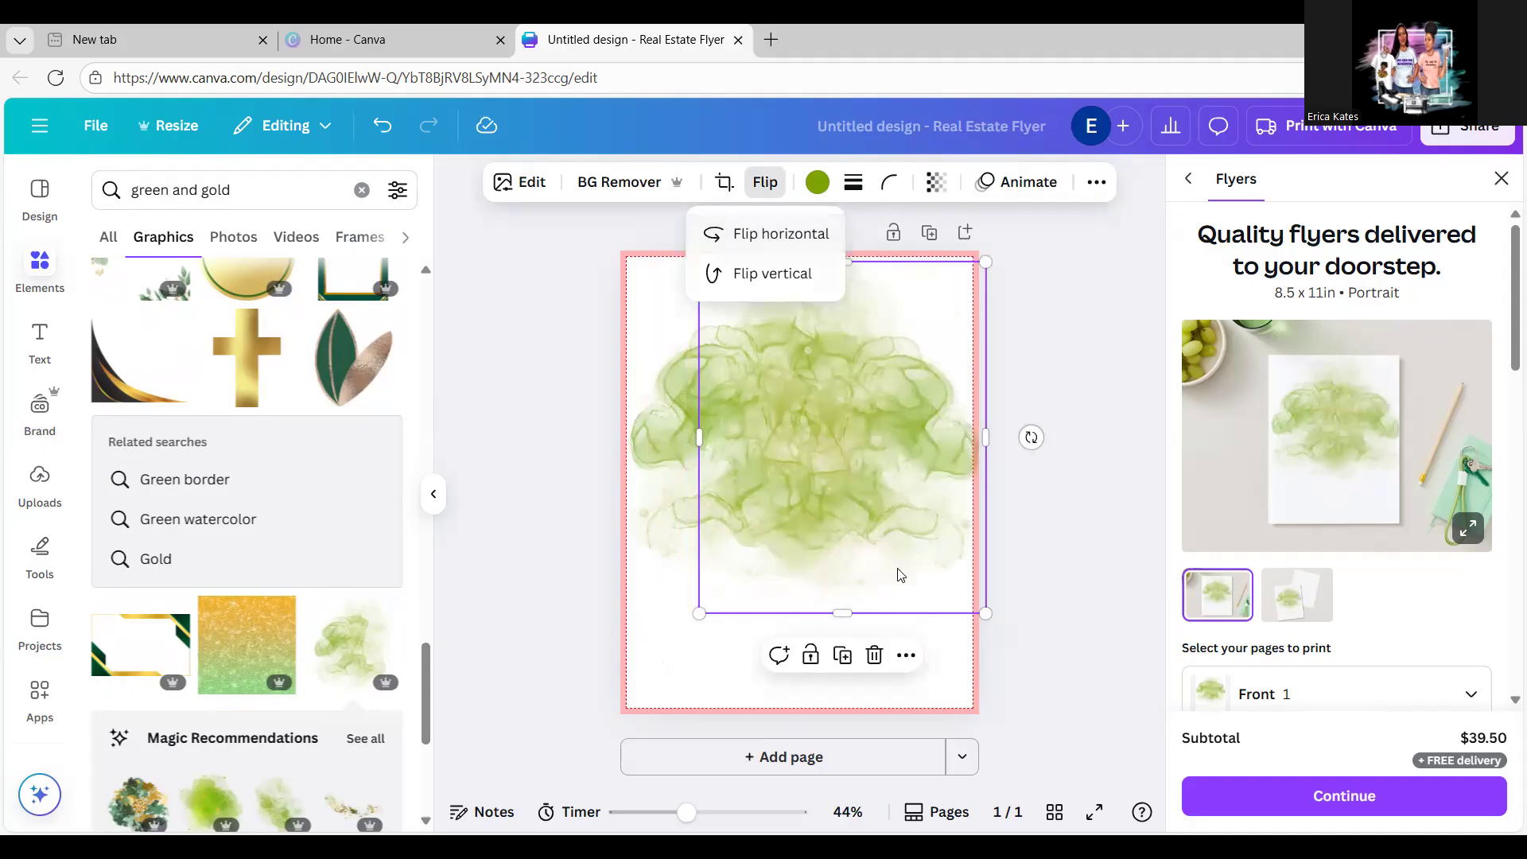
Step: Add two more watercolour copies and arrange them to cover most of the page
left_click(842, 656)
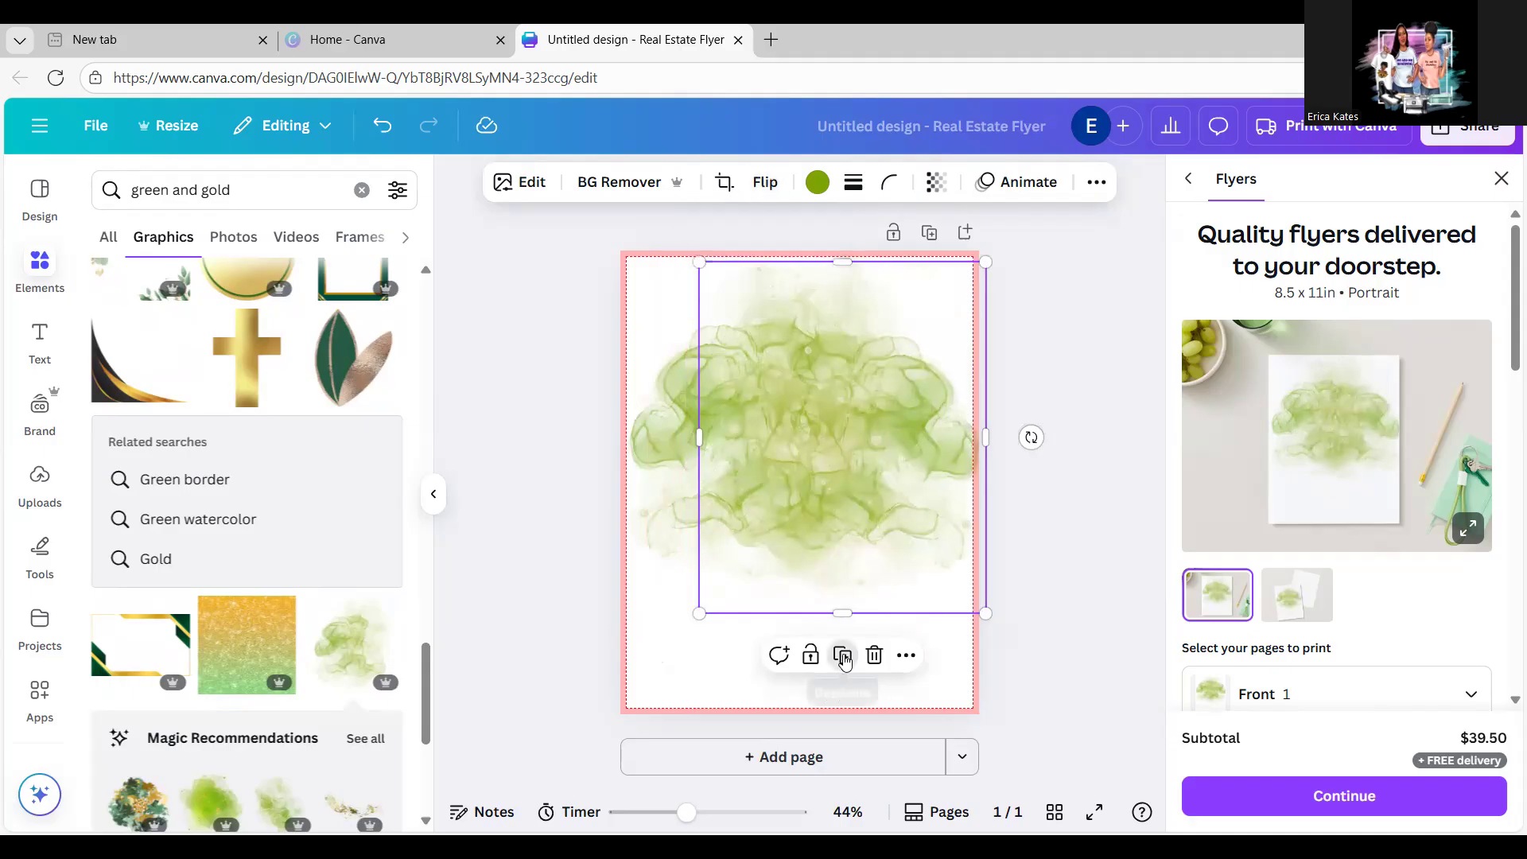
left_click_drag(872, 501, 782, 568)
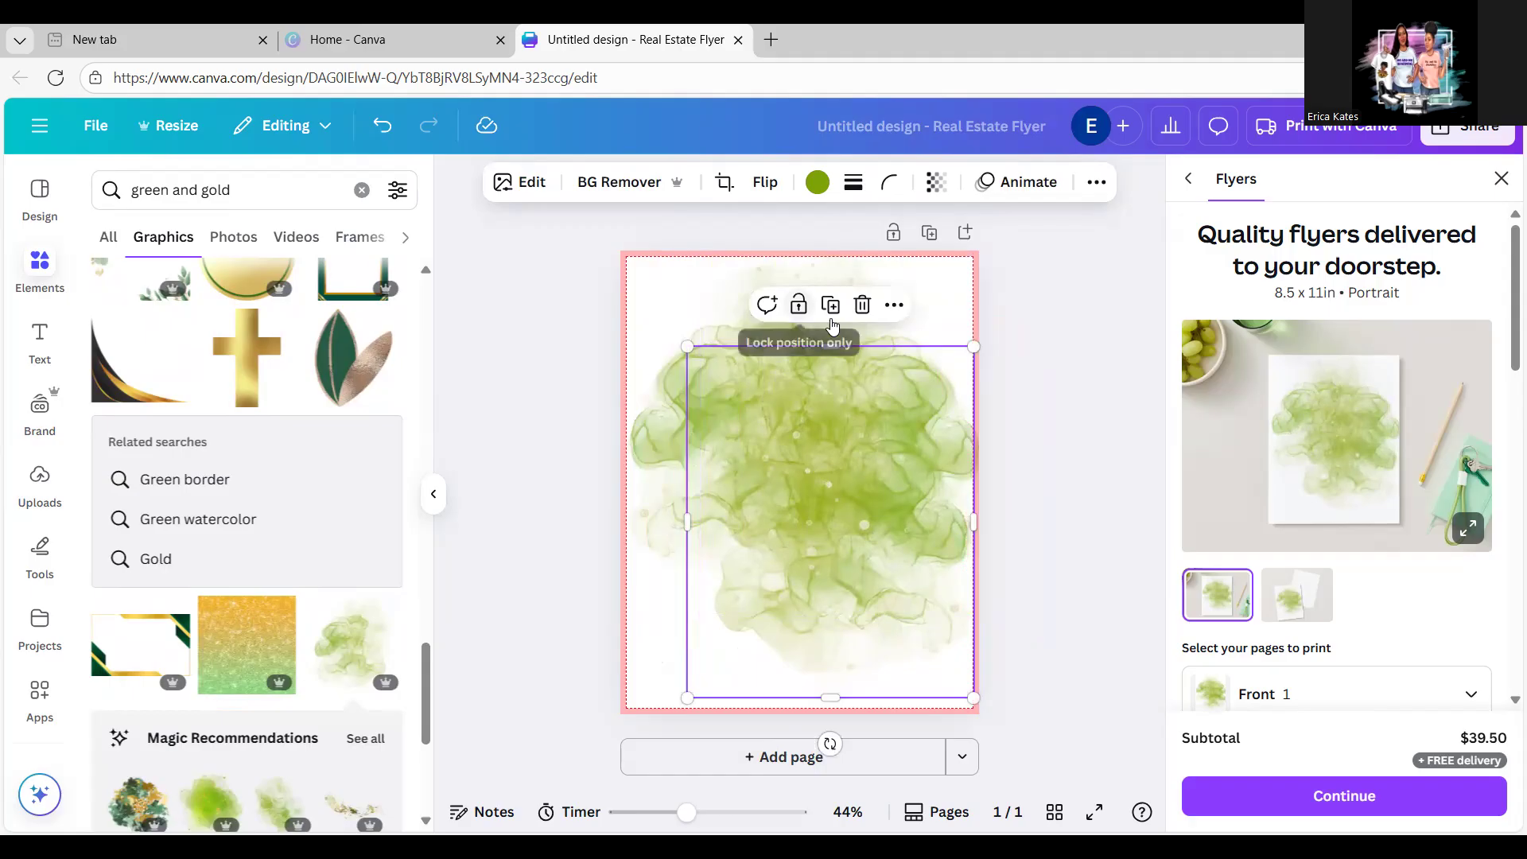
left_click(675, 386)
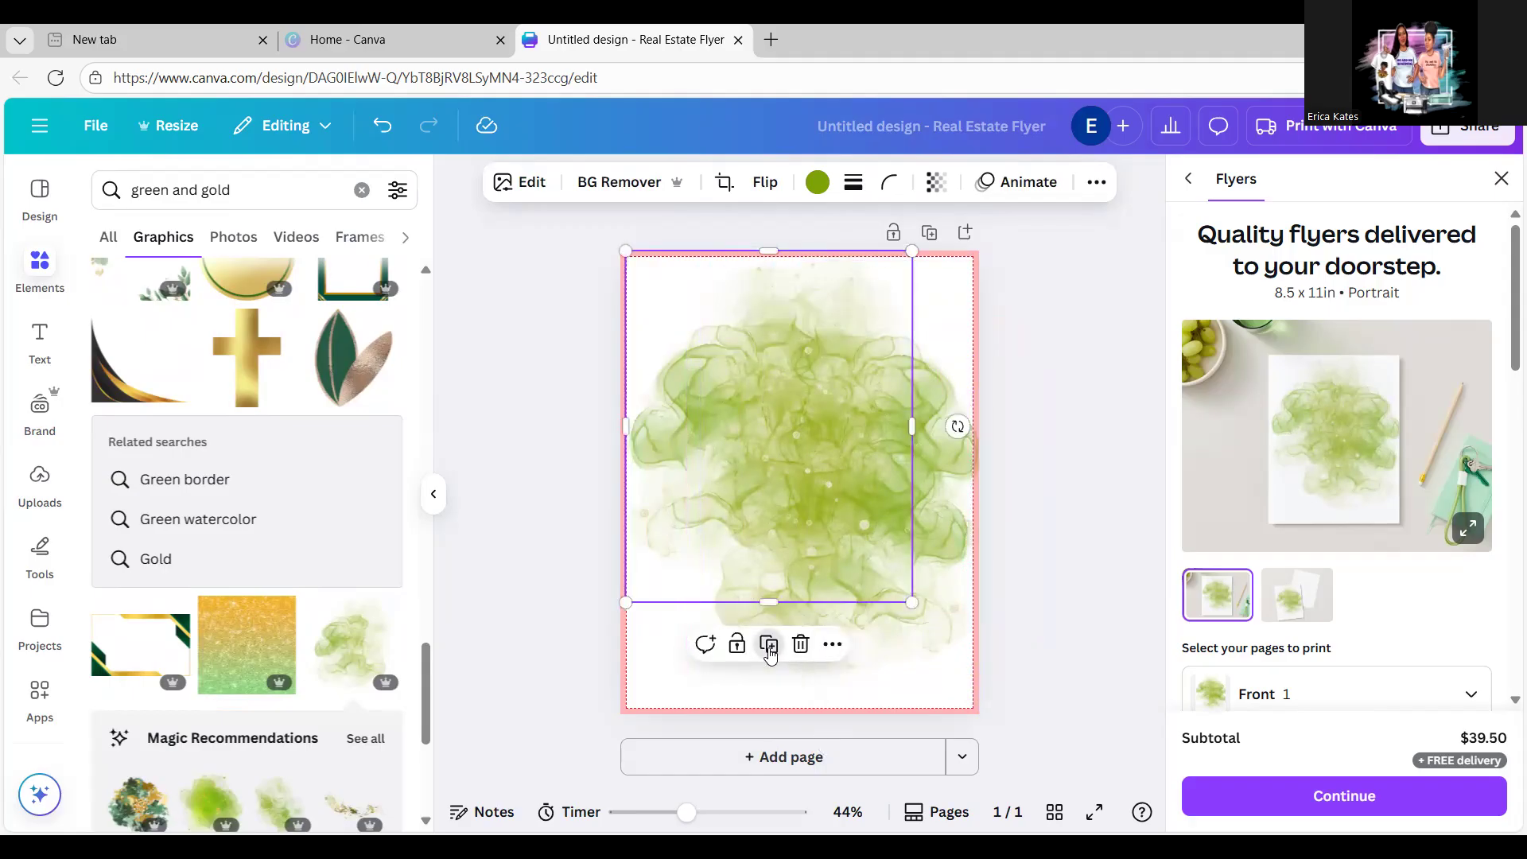
left_click(769, 644)
left_click_drag(778, 496, 768, 569)
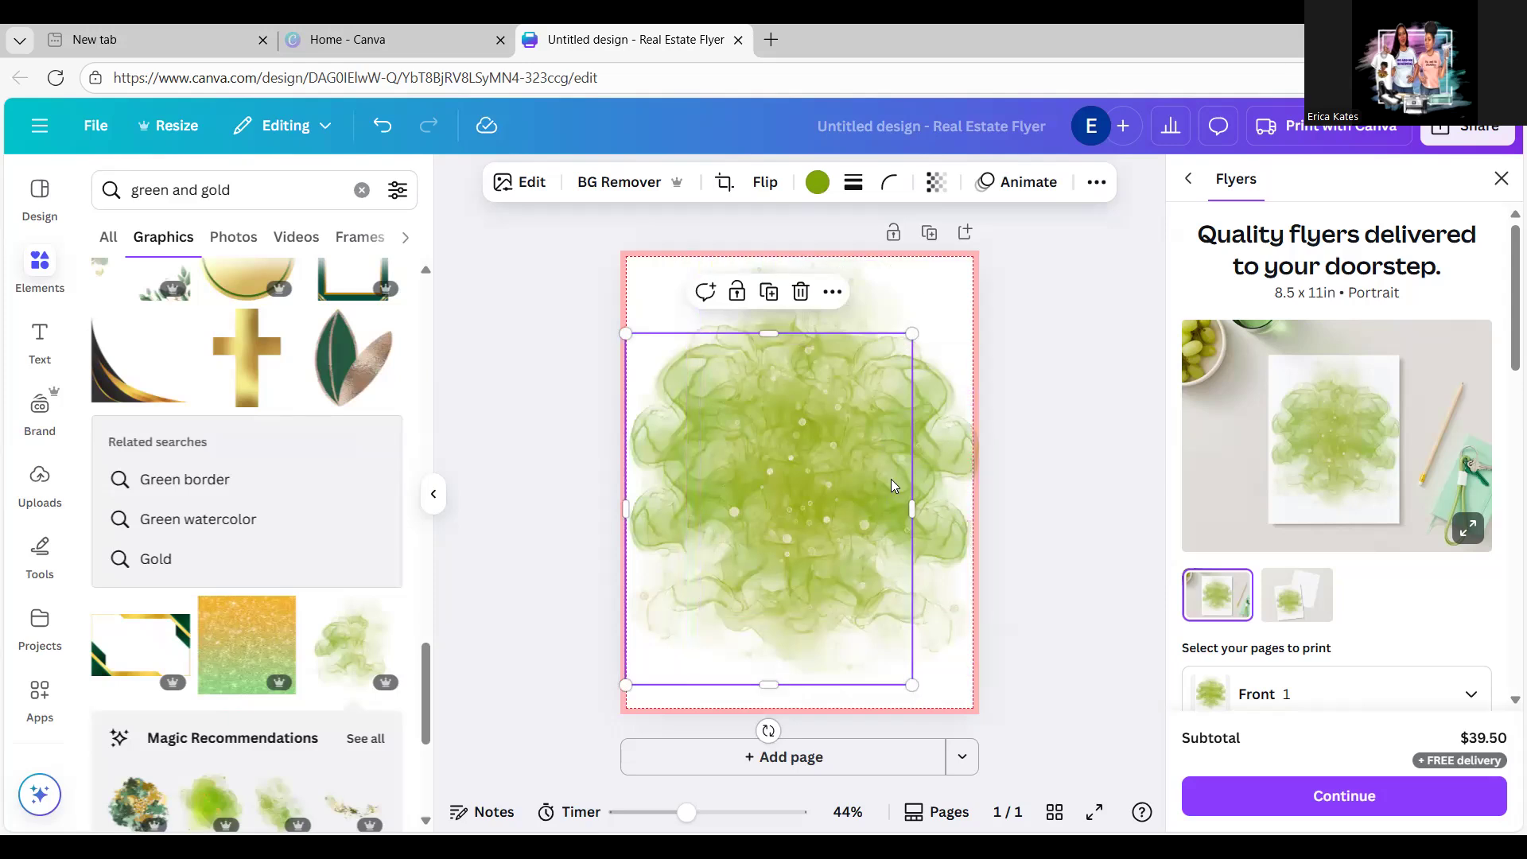
left_click(954, 451)
mouse_move(952, 448)
left_mouse_down()
mouse_move(898, 461)
mouse_move(937, 447)
left_mouse_up()
left_click(954, 453)
left_click(1156, 419)
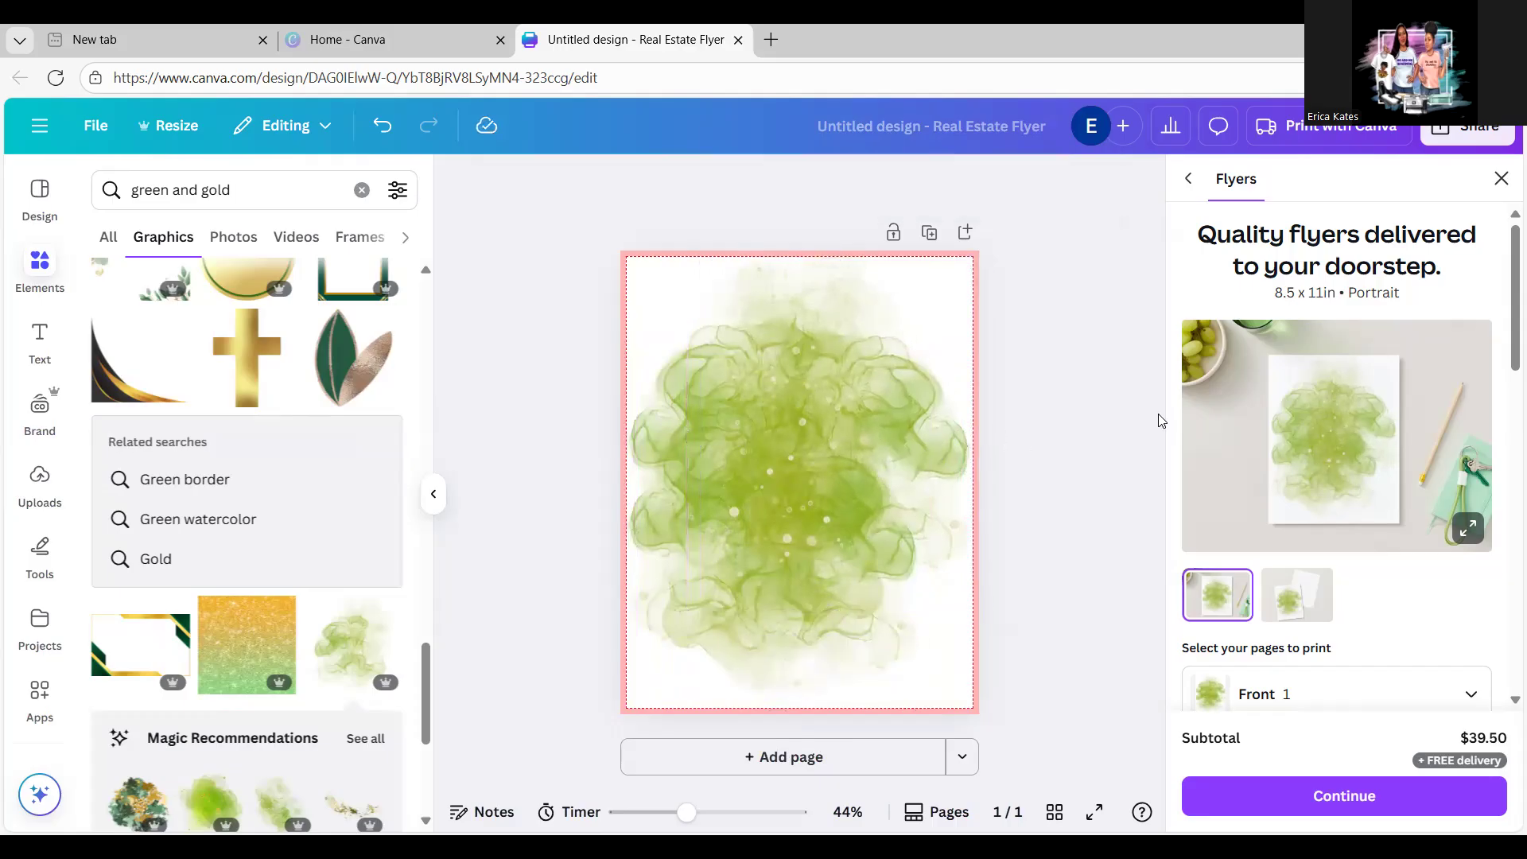
left_click_drag(806, 566, 868, 566)
Step: Snap the right-hand watercolour copy to the page's top-left corner
left_click(1027, 465)
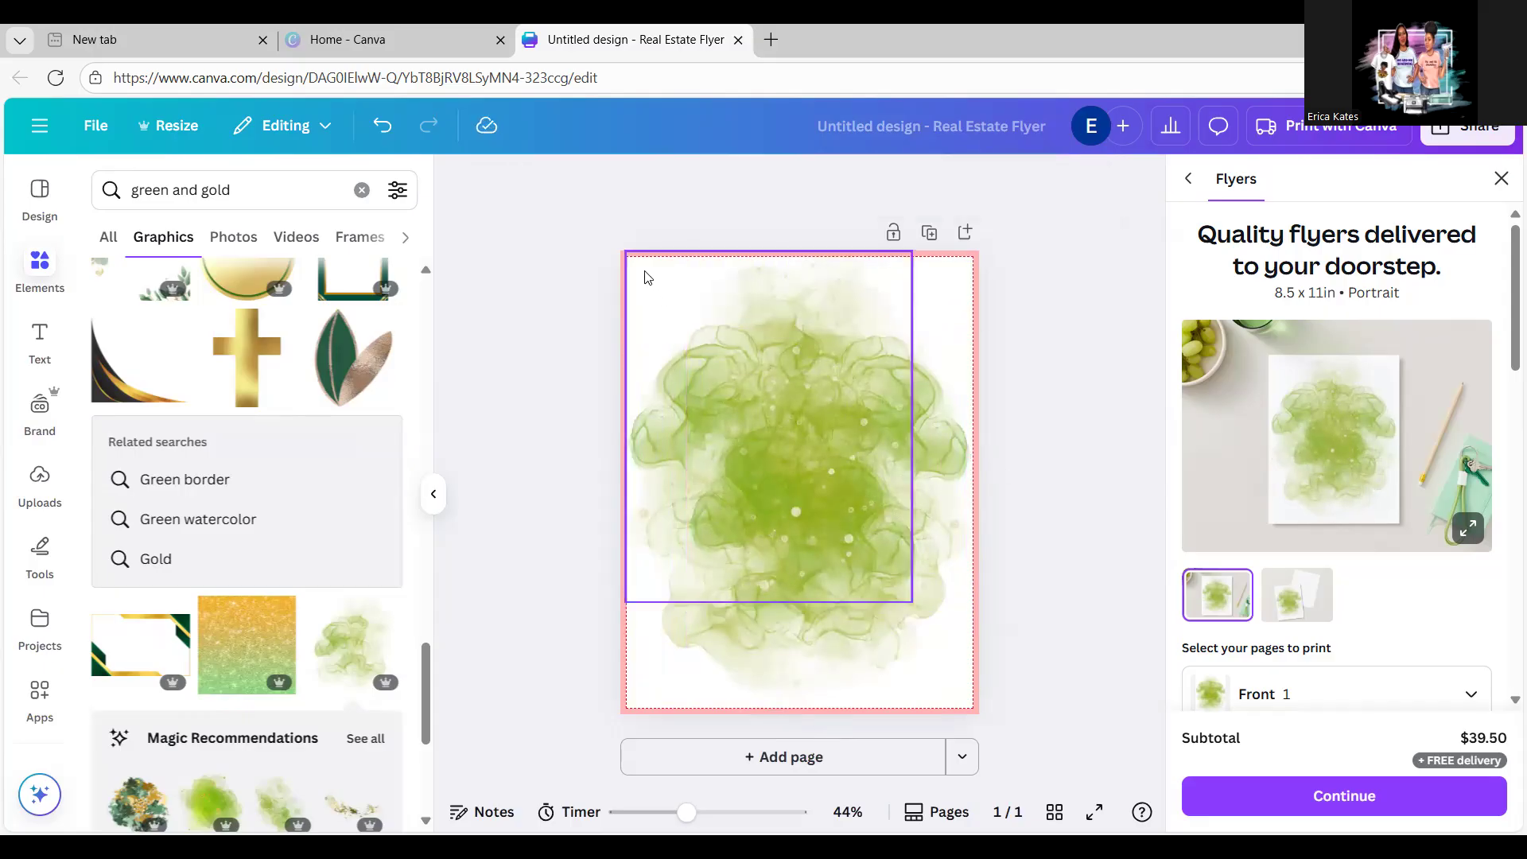
left_click(697, 275)
left_click_drag(697, 274, 653, 291)
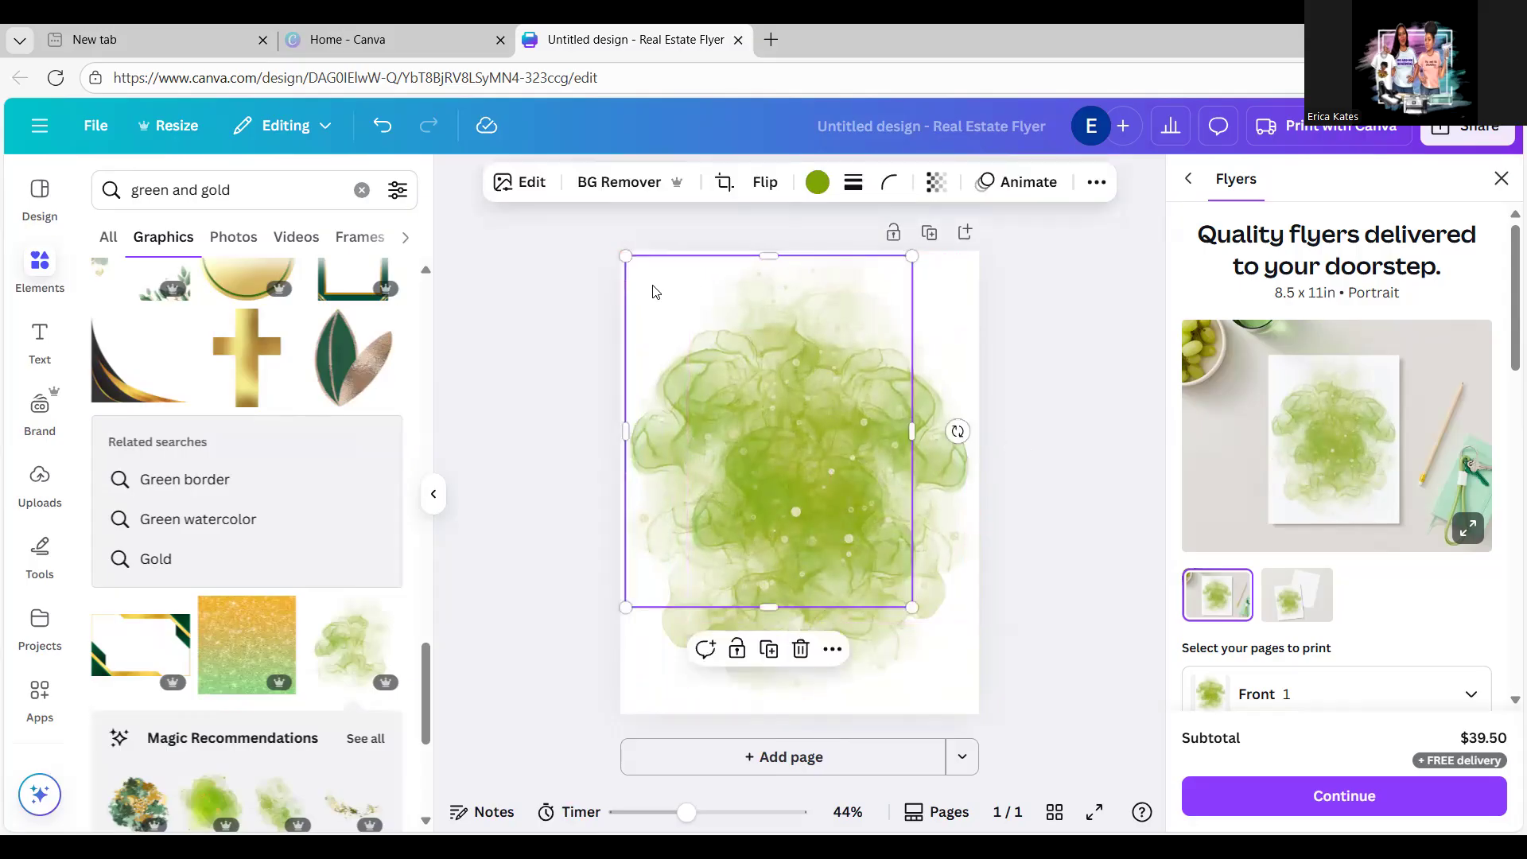
left_click(1059, 377)
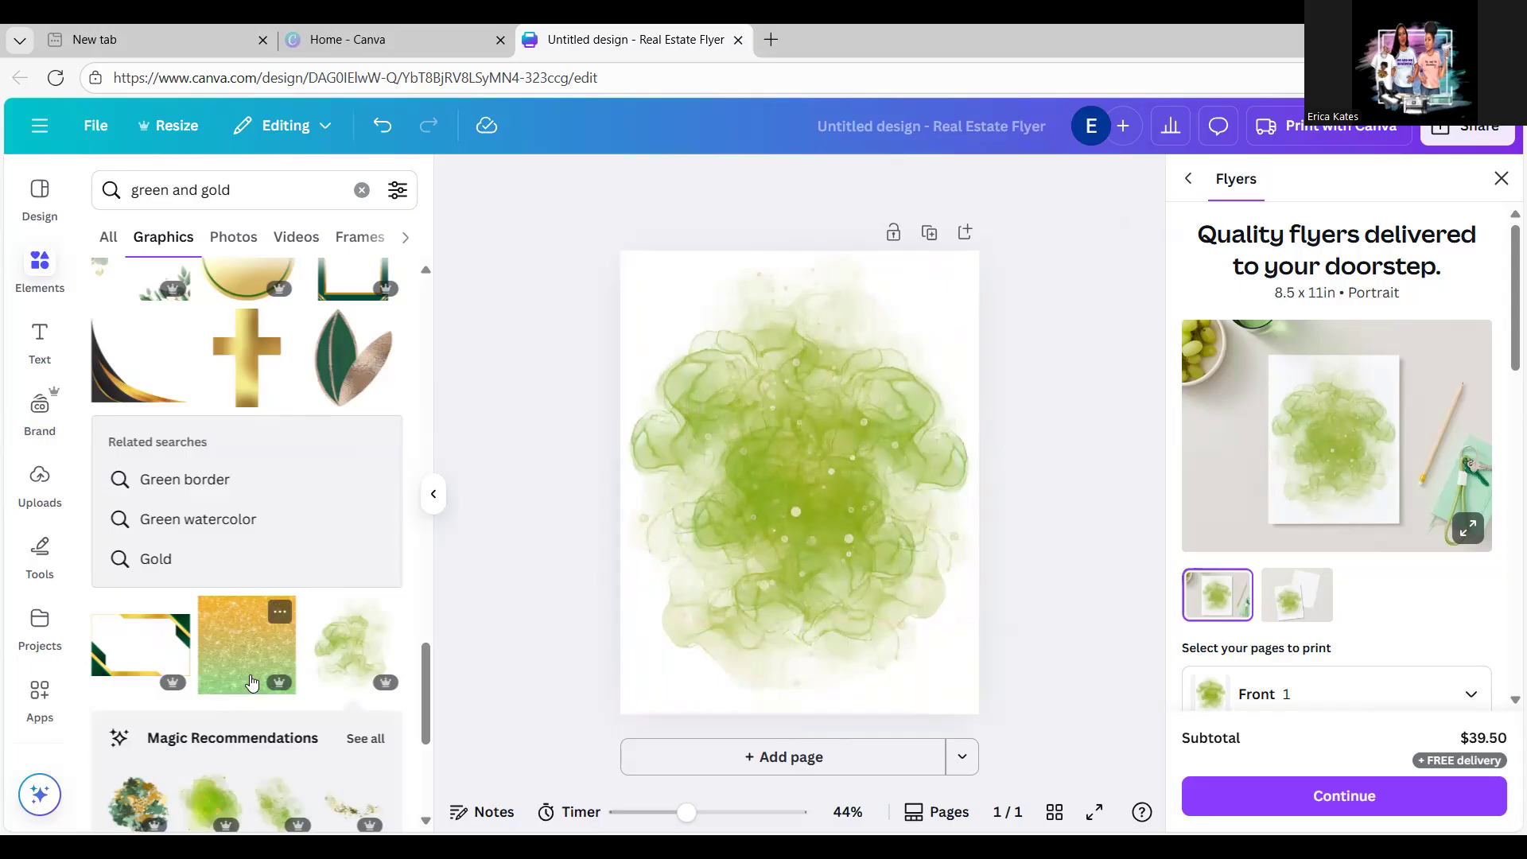
Step: Clear the 'green and gold' search from the Elements library
left_click_drag(427, 726, 430, 809)
scroll(429, 810, "down", 4)
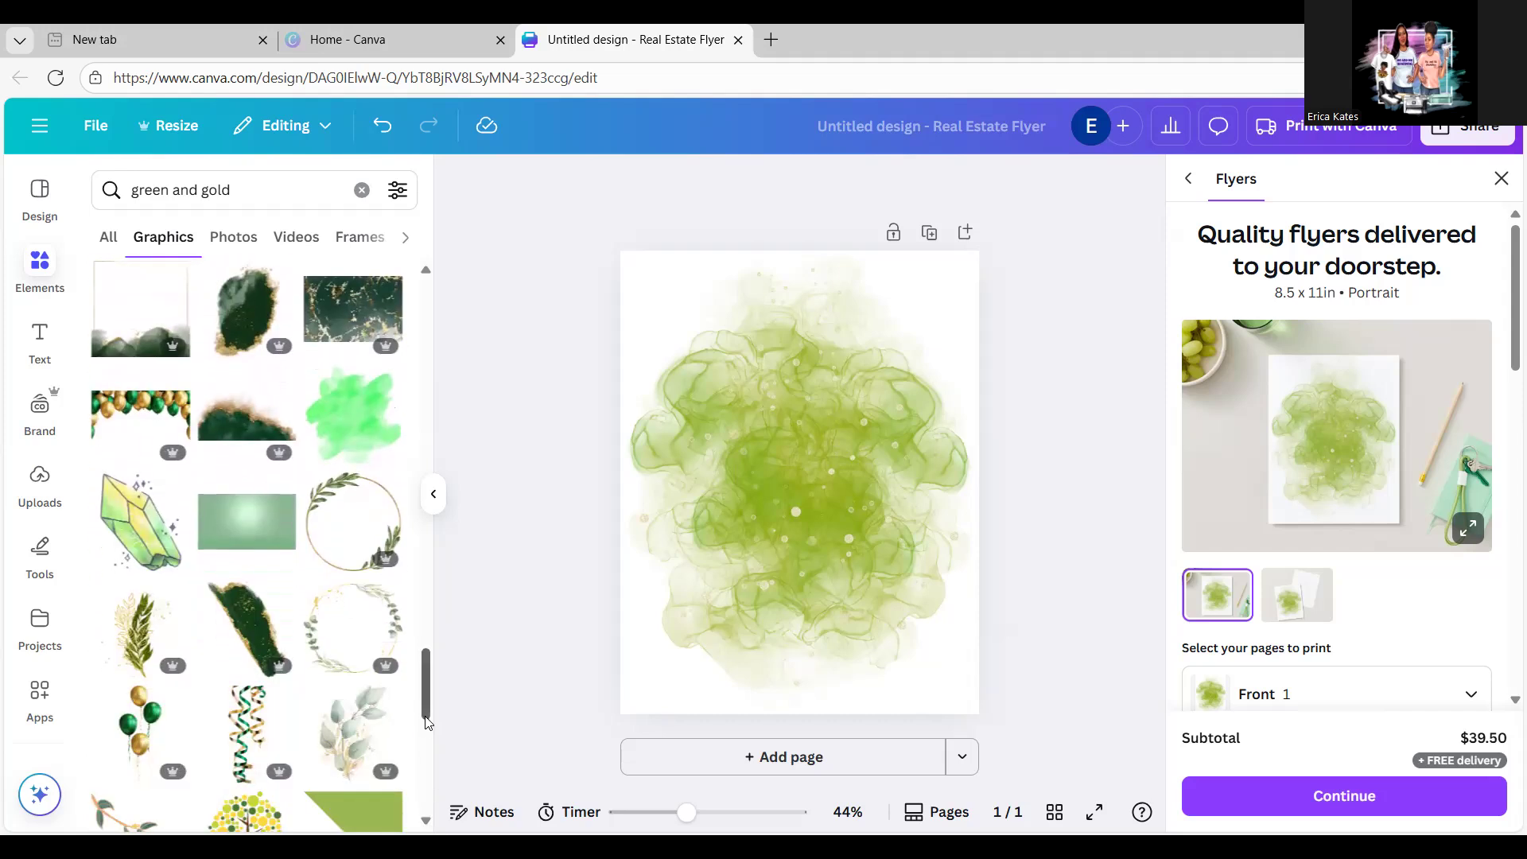
scroll(424, 762, "down", 1)
scroll(422, 764, "down", 6)
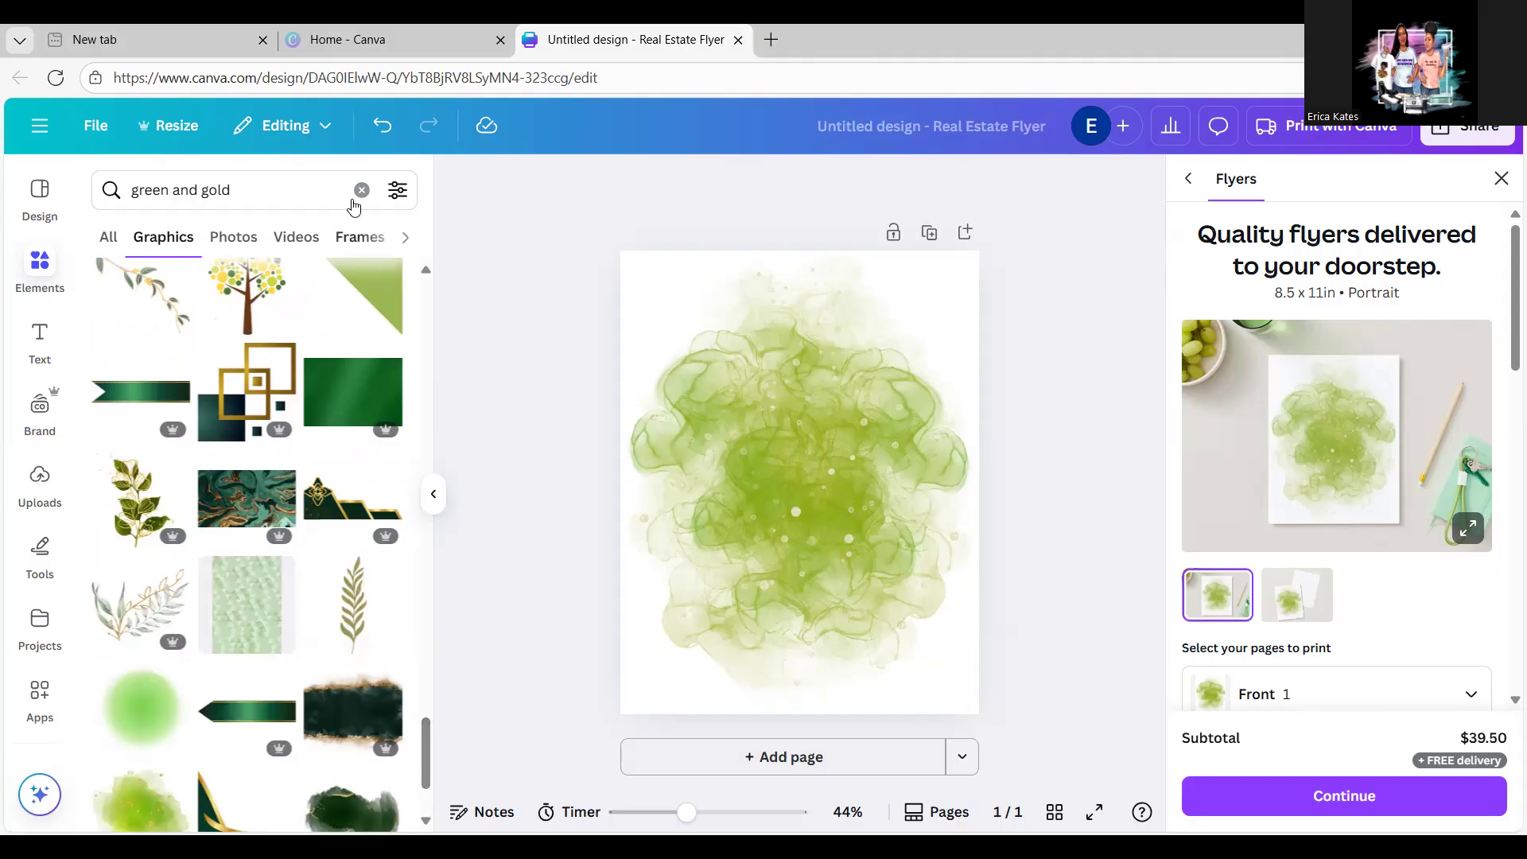
left_click(361, 191)
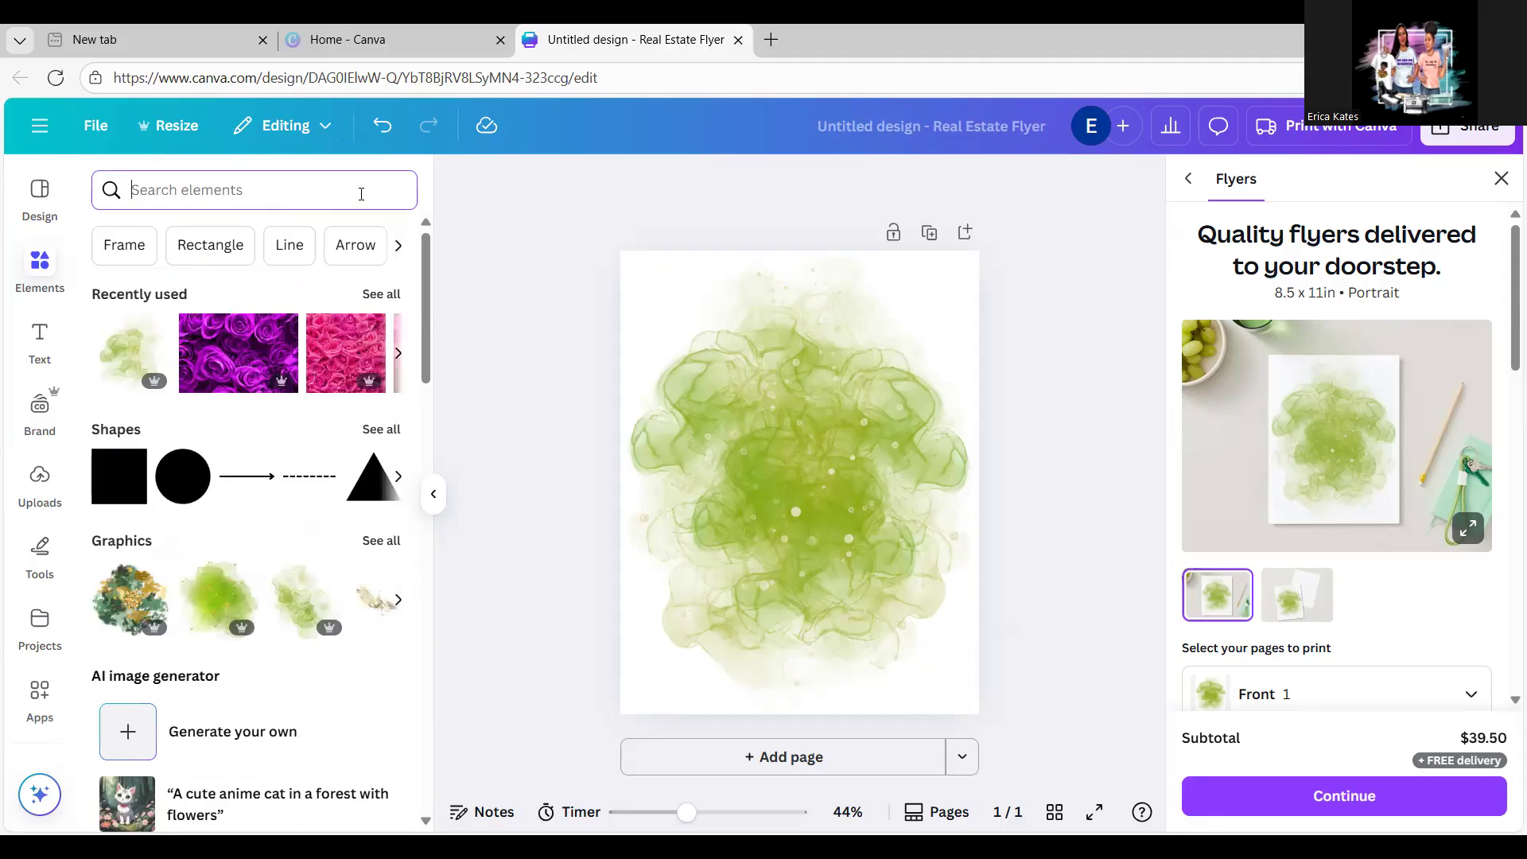
Step: Search Elements for '4 leaf clover' and show all clover graphics
type("4 l4")
key("BackSpace")
type("eaf")
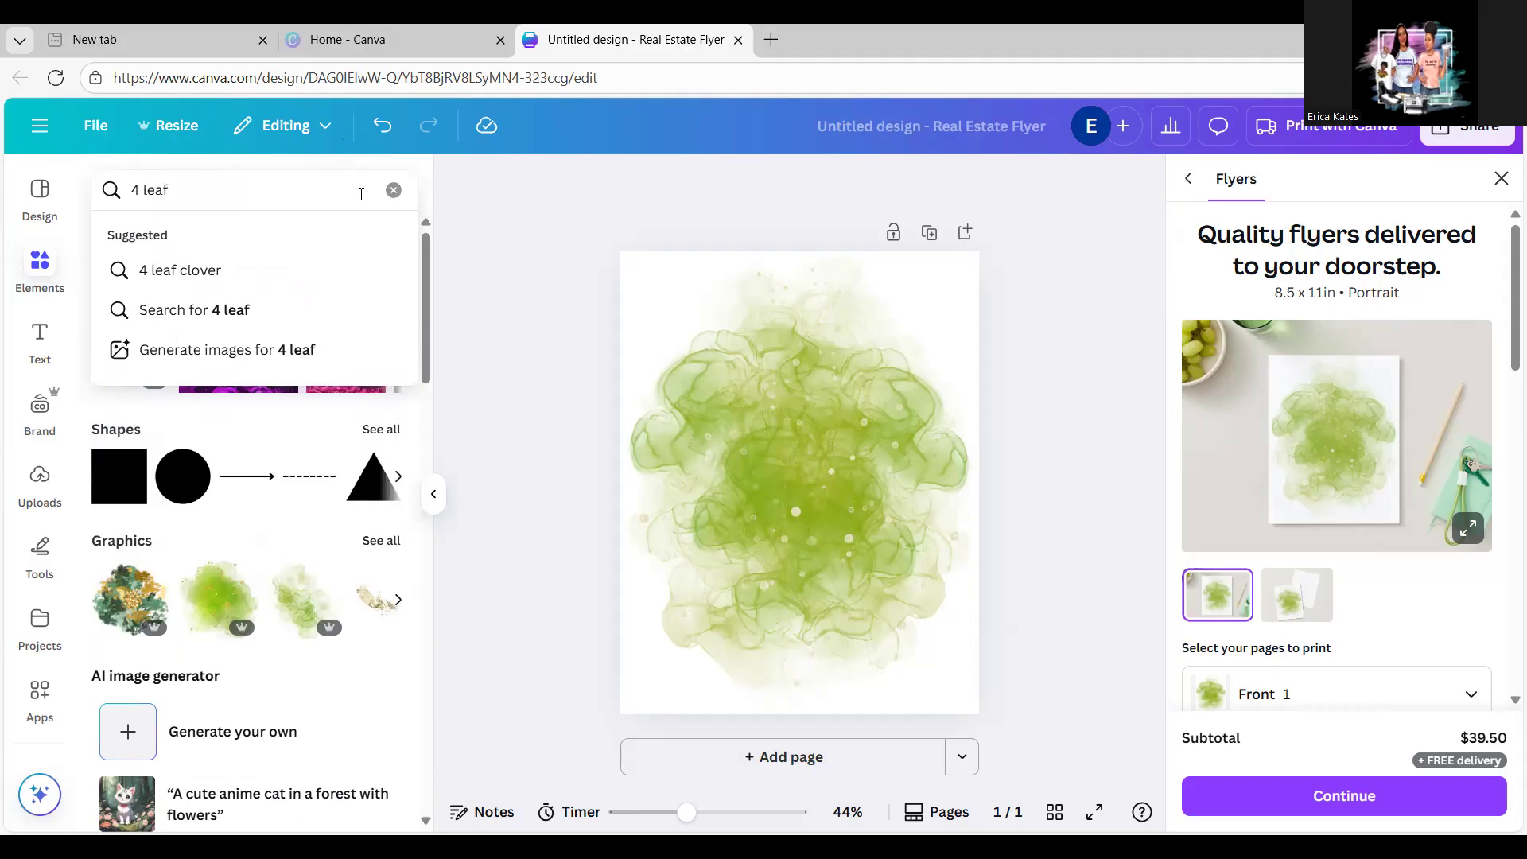
left_click(211, 273)
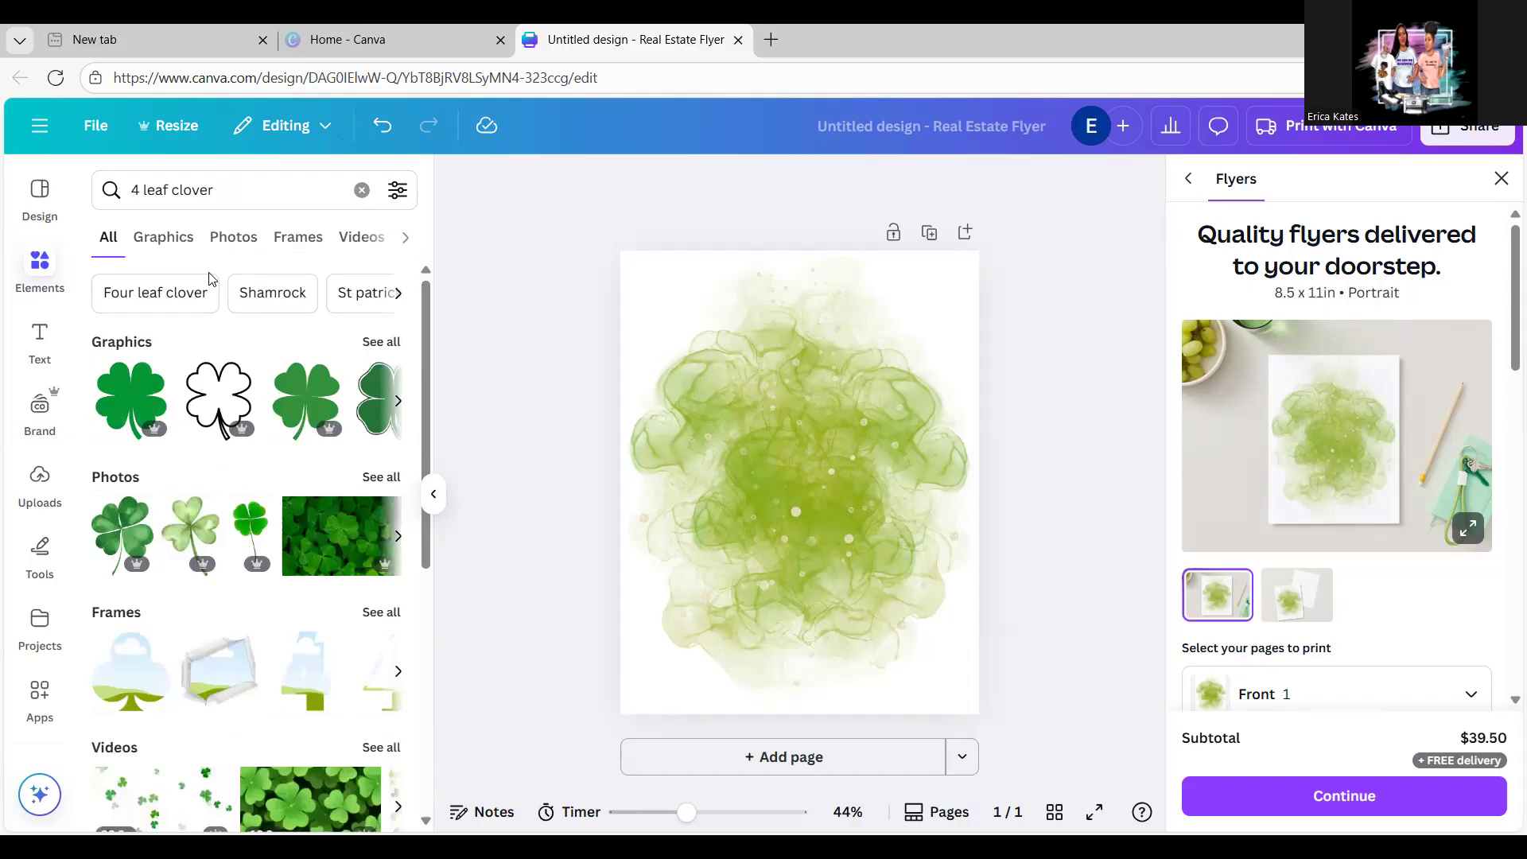
left_click(392, 344)
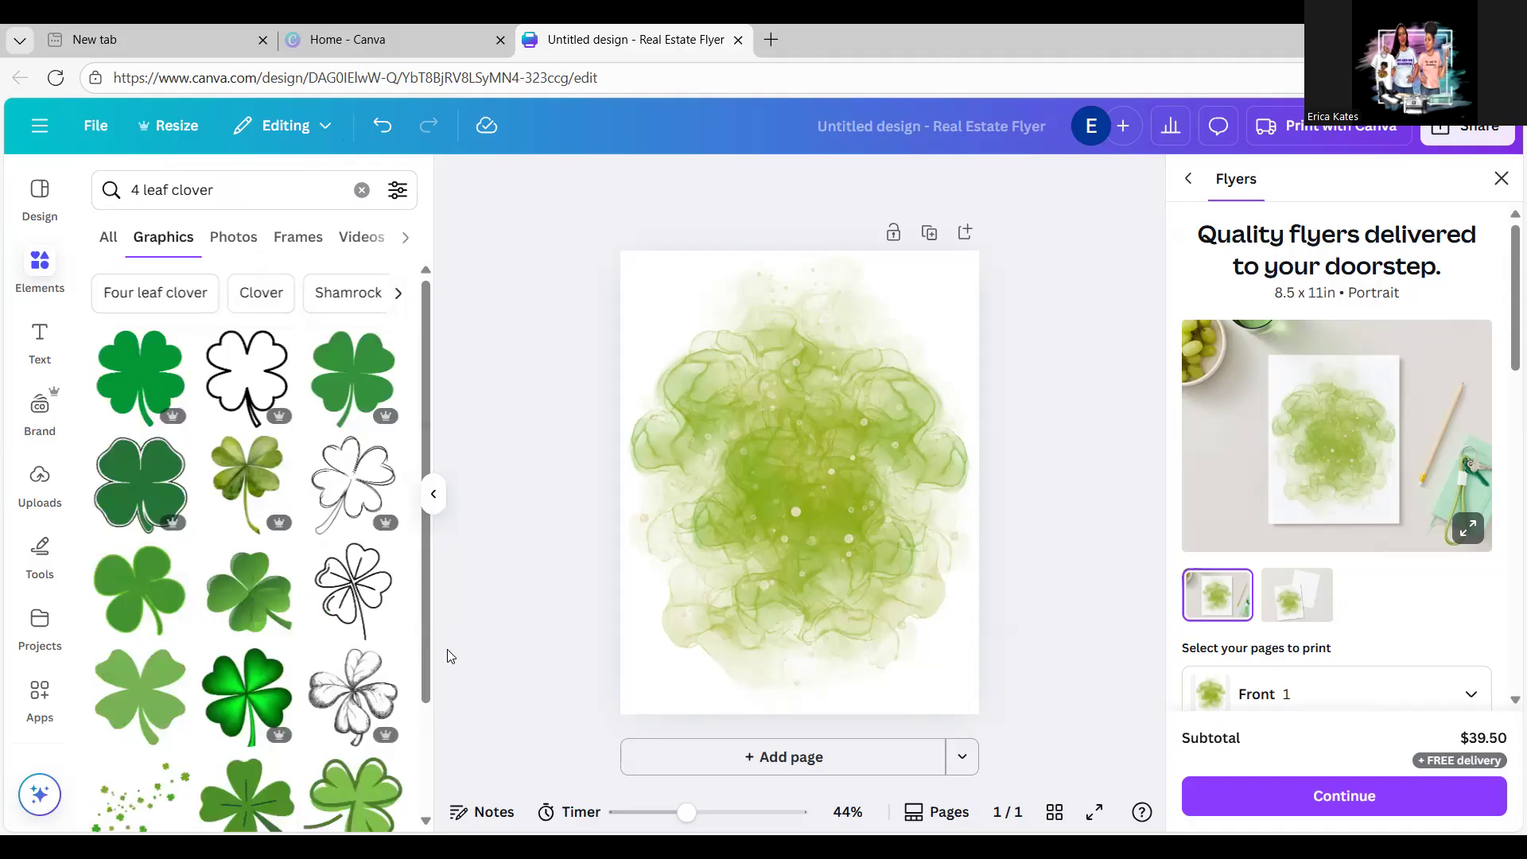
Step: Select a watercolour layer and bring up its colour choices
left_click_drag(425, 644, 425, 665)
left_click(827, 510)
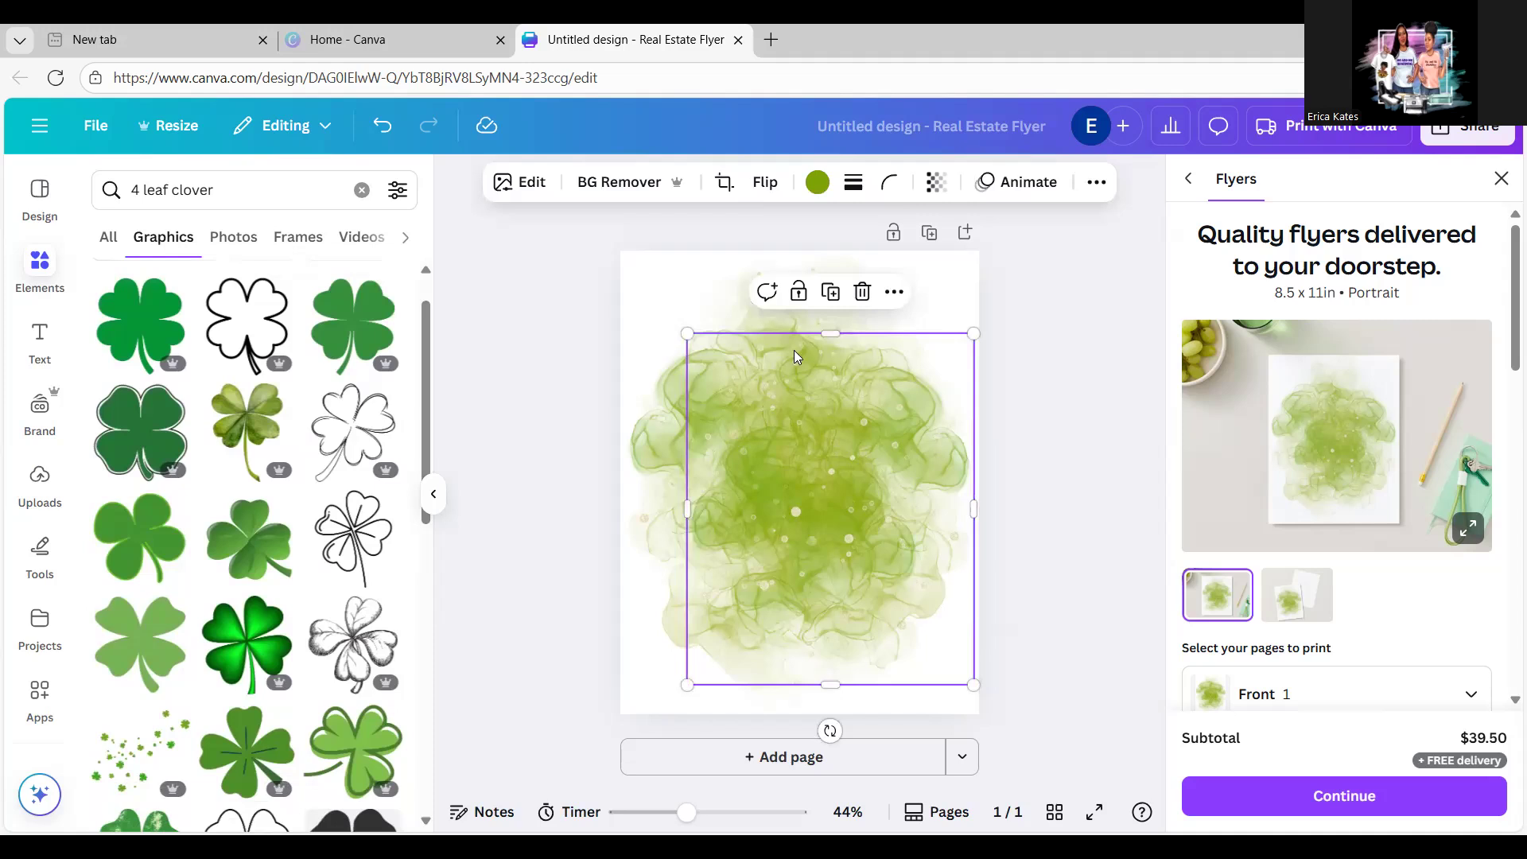
left_click(818, 183)
Step: Undo the emerald recolour so the watercolour returns to yellow-green, back in Elements
left_click(120, 805)
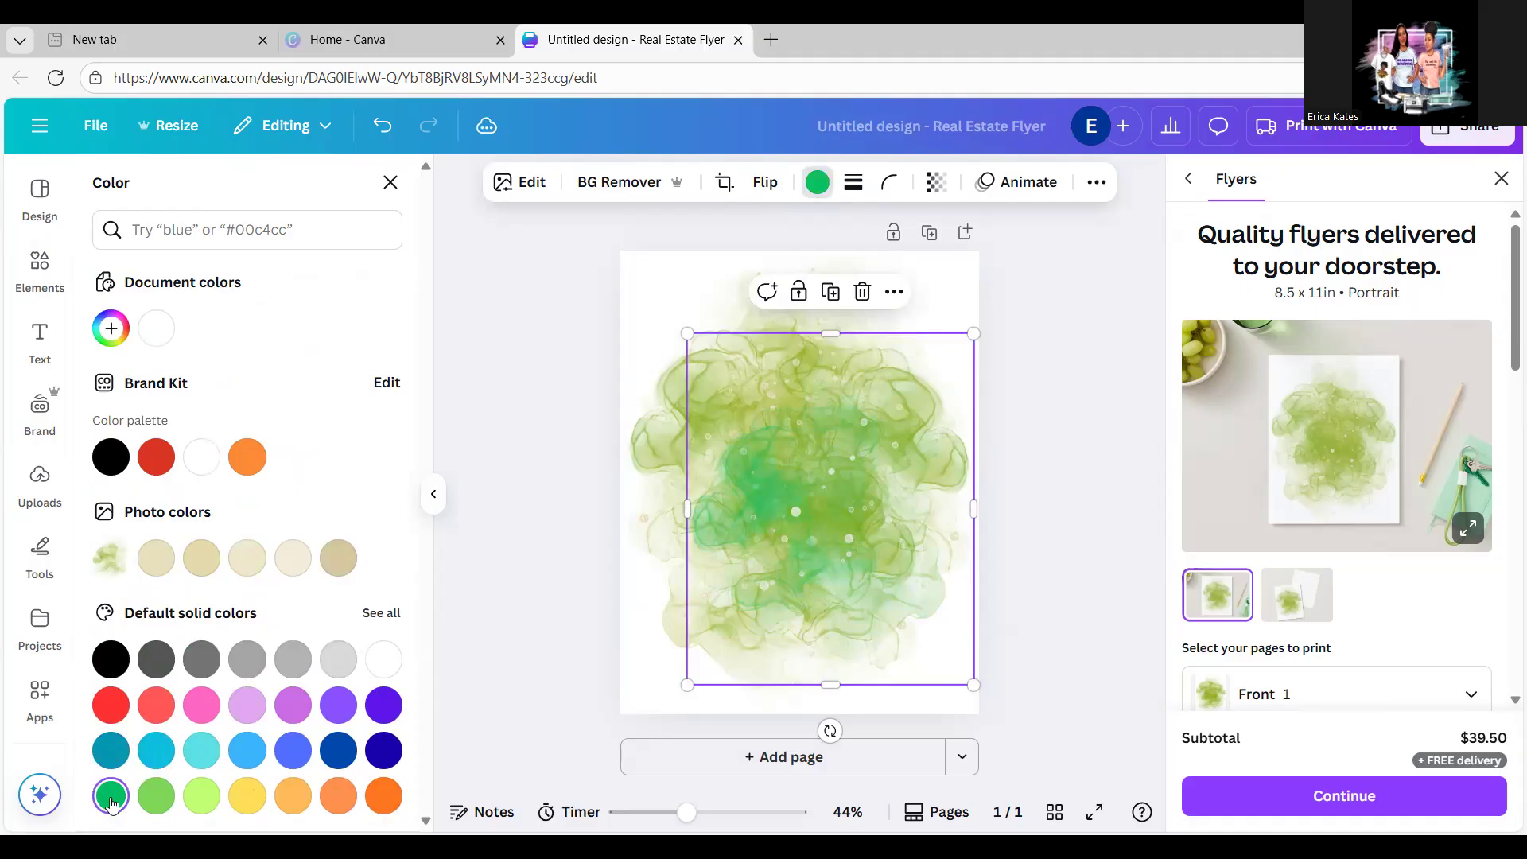
left_click(382, 128)
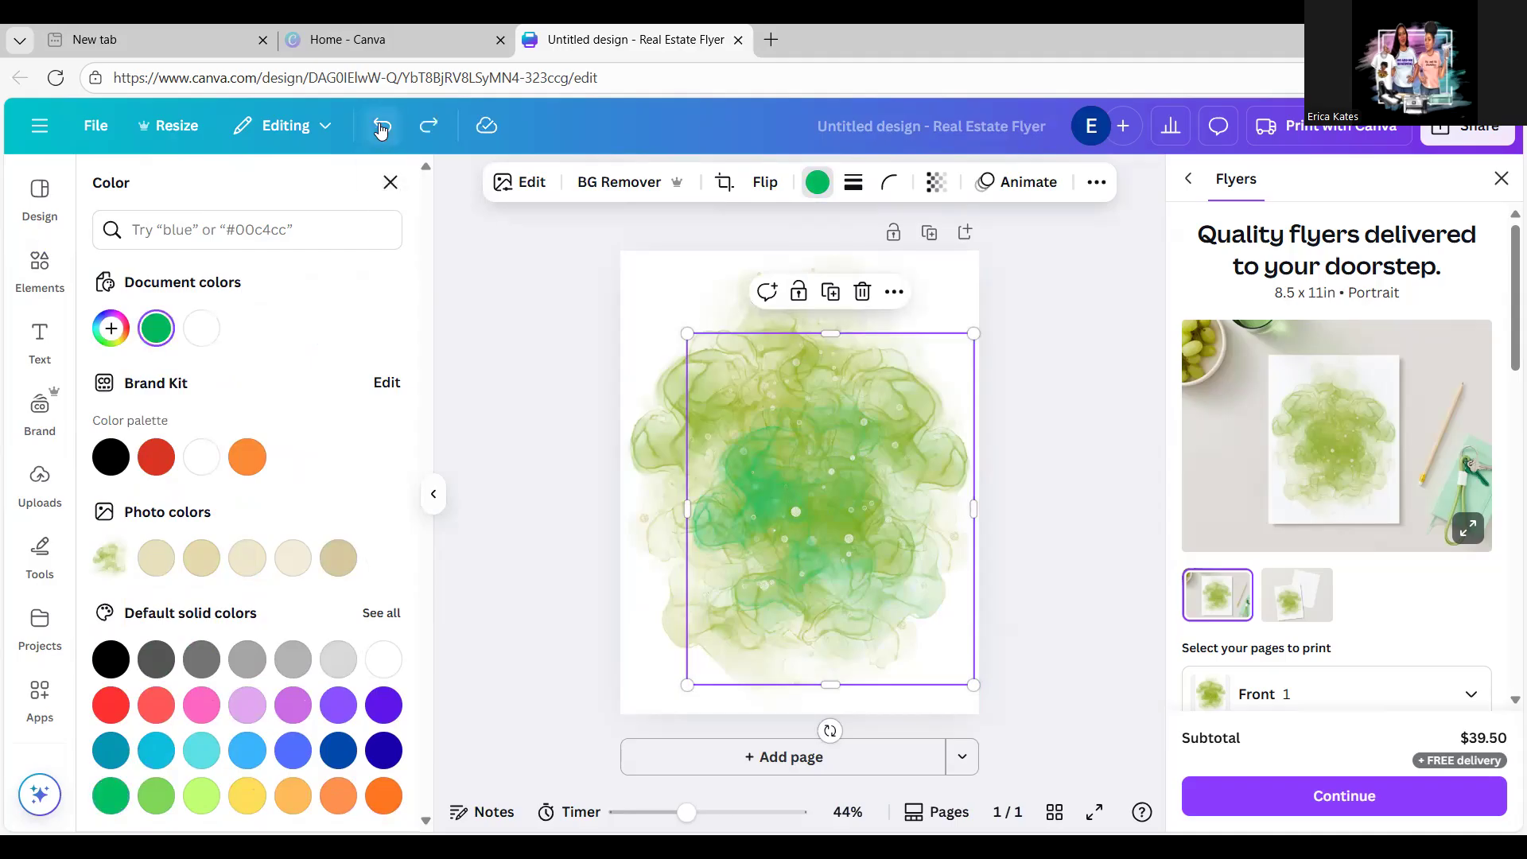
left_click(380, 129)
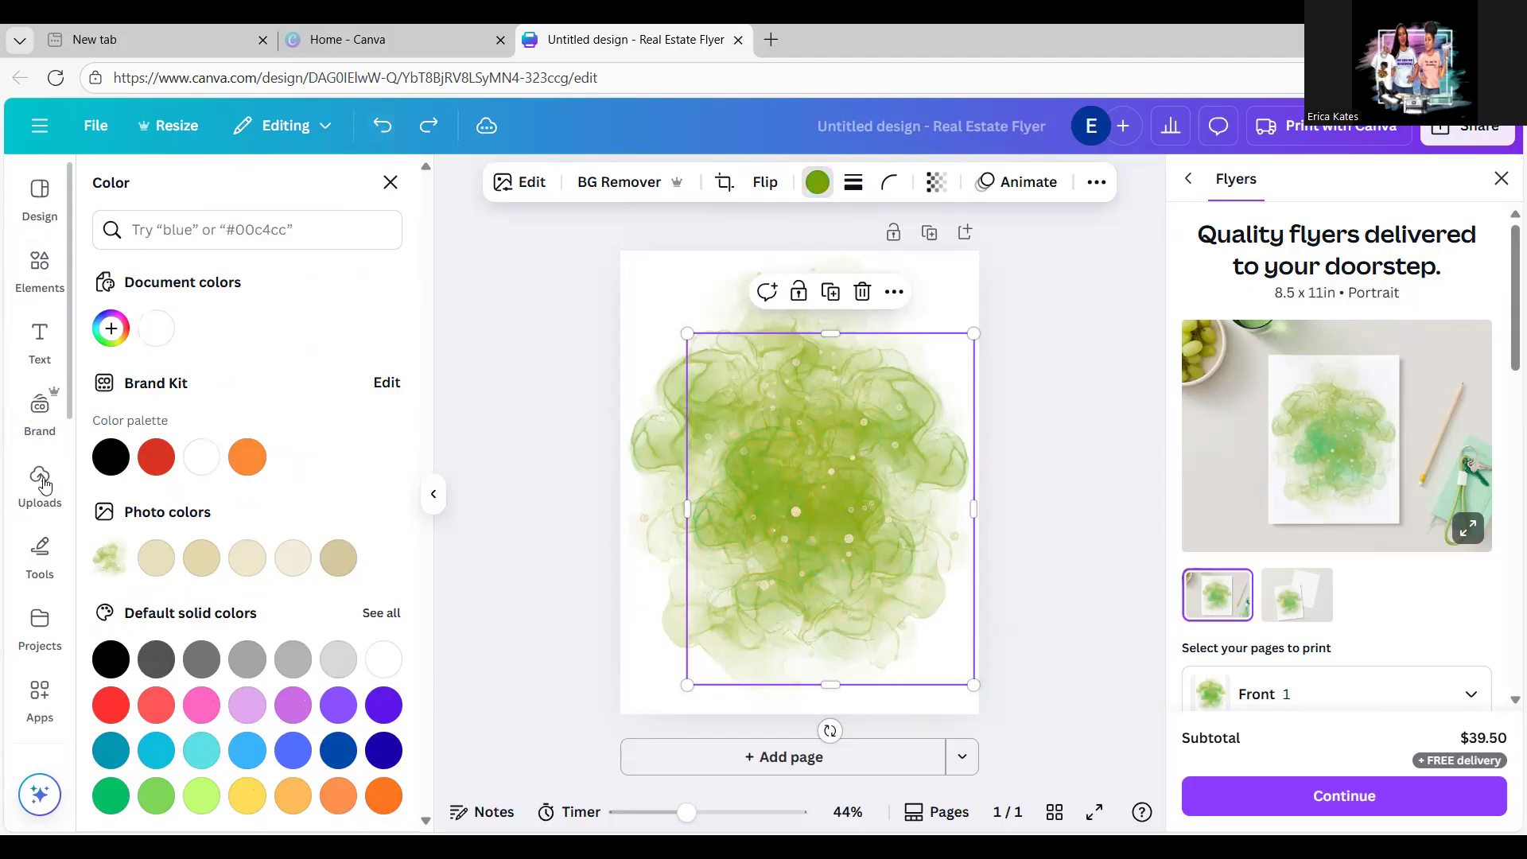
left_click(39, 269)
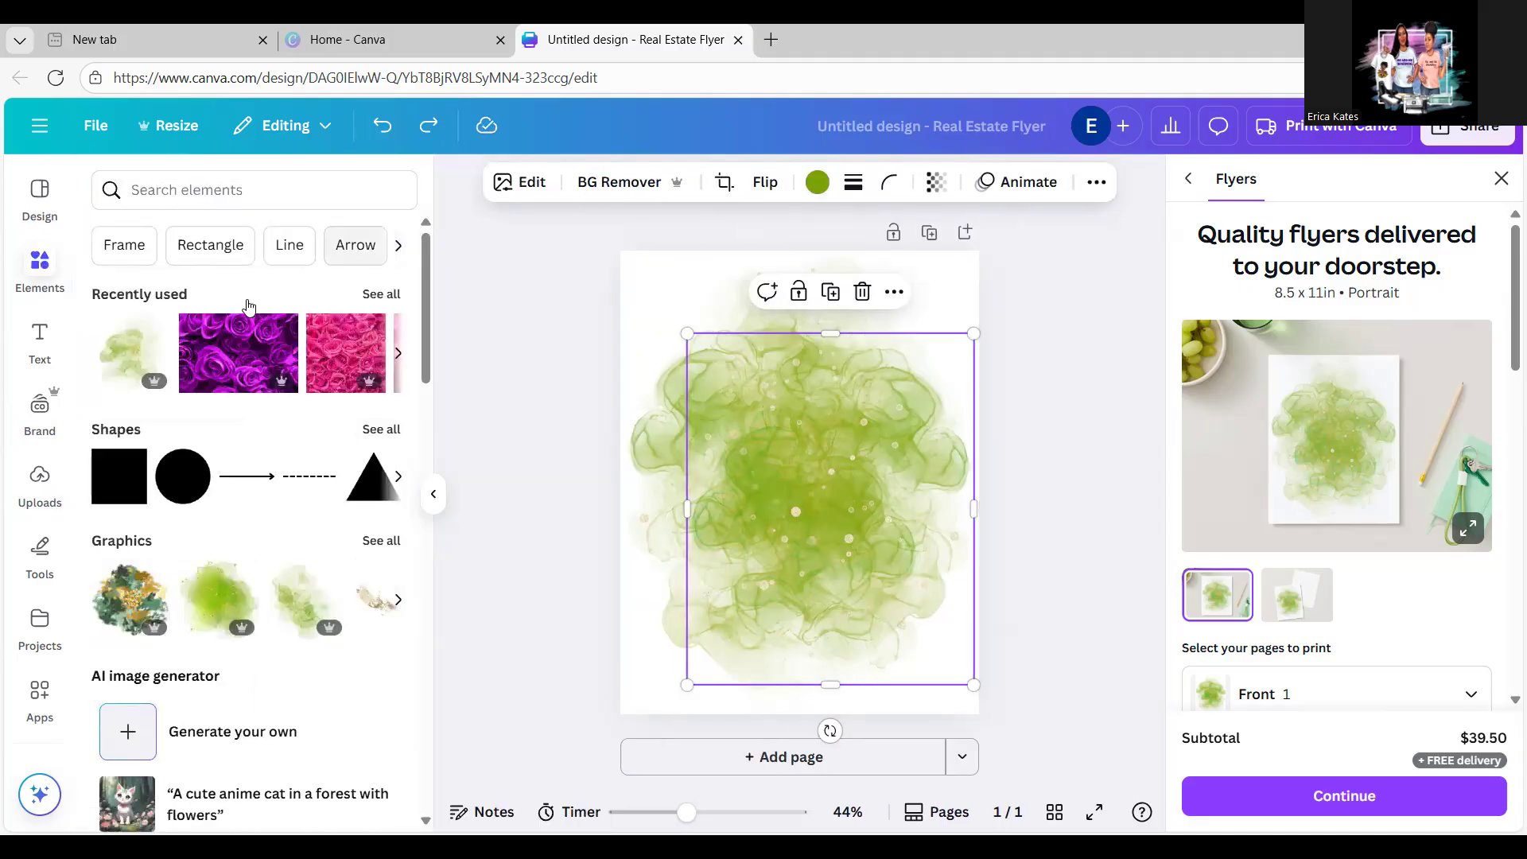
Step: Rerun the '4 leaf clover' search and browse all clover graphics
left_click(193, 195)
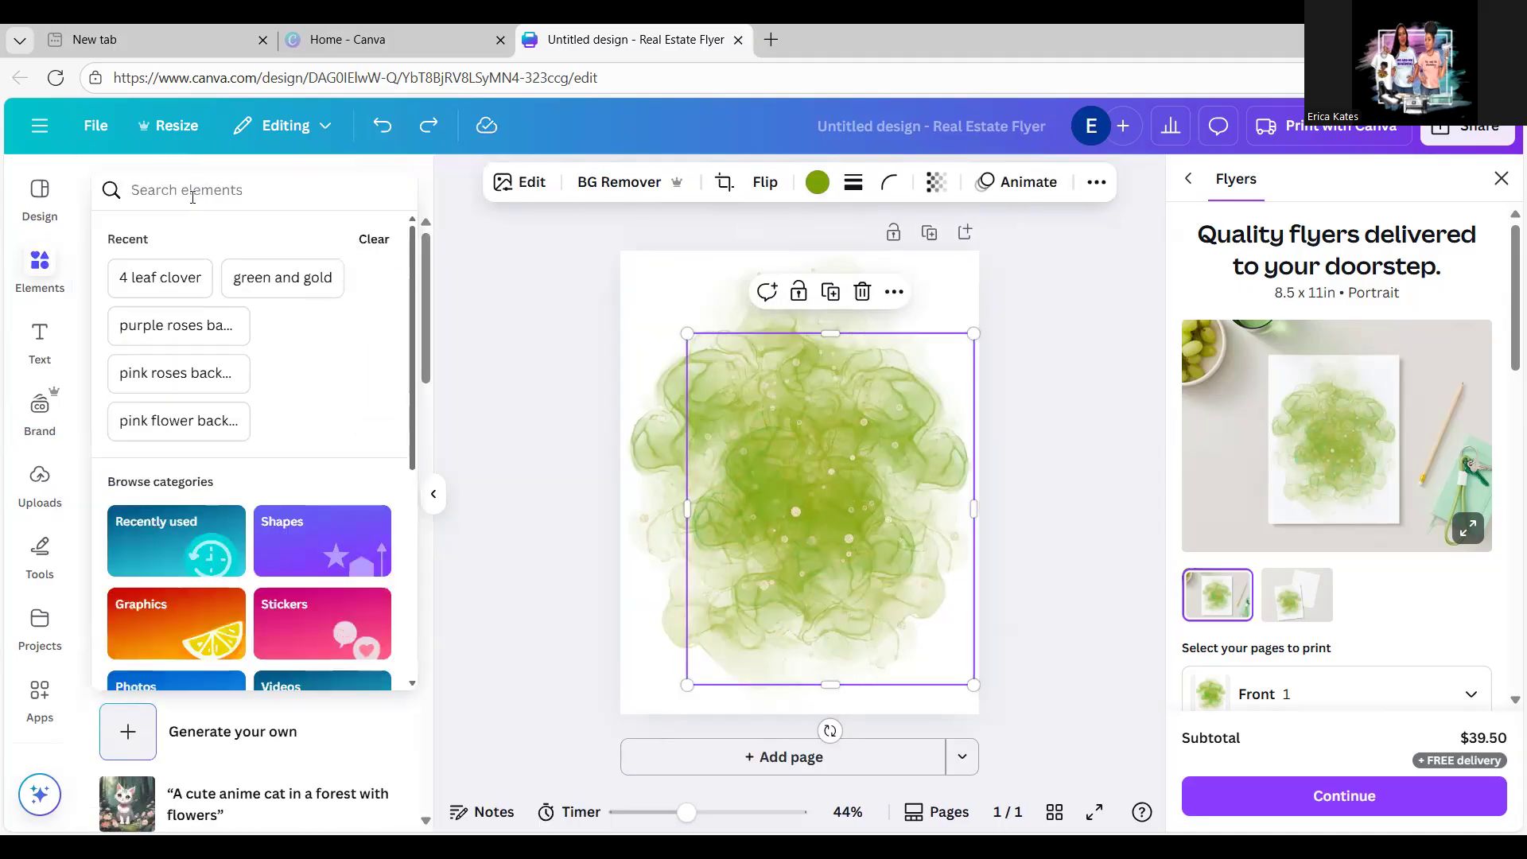
left_click(147, 286)
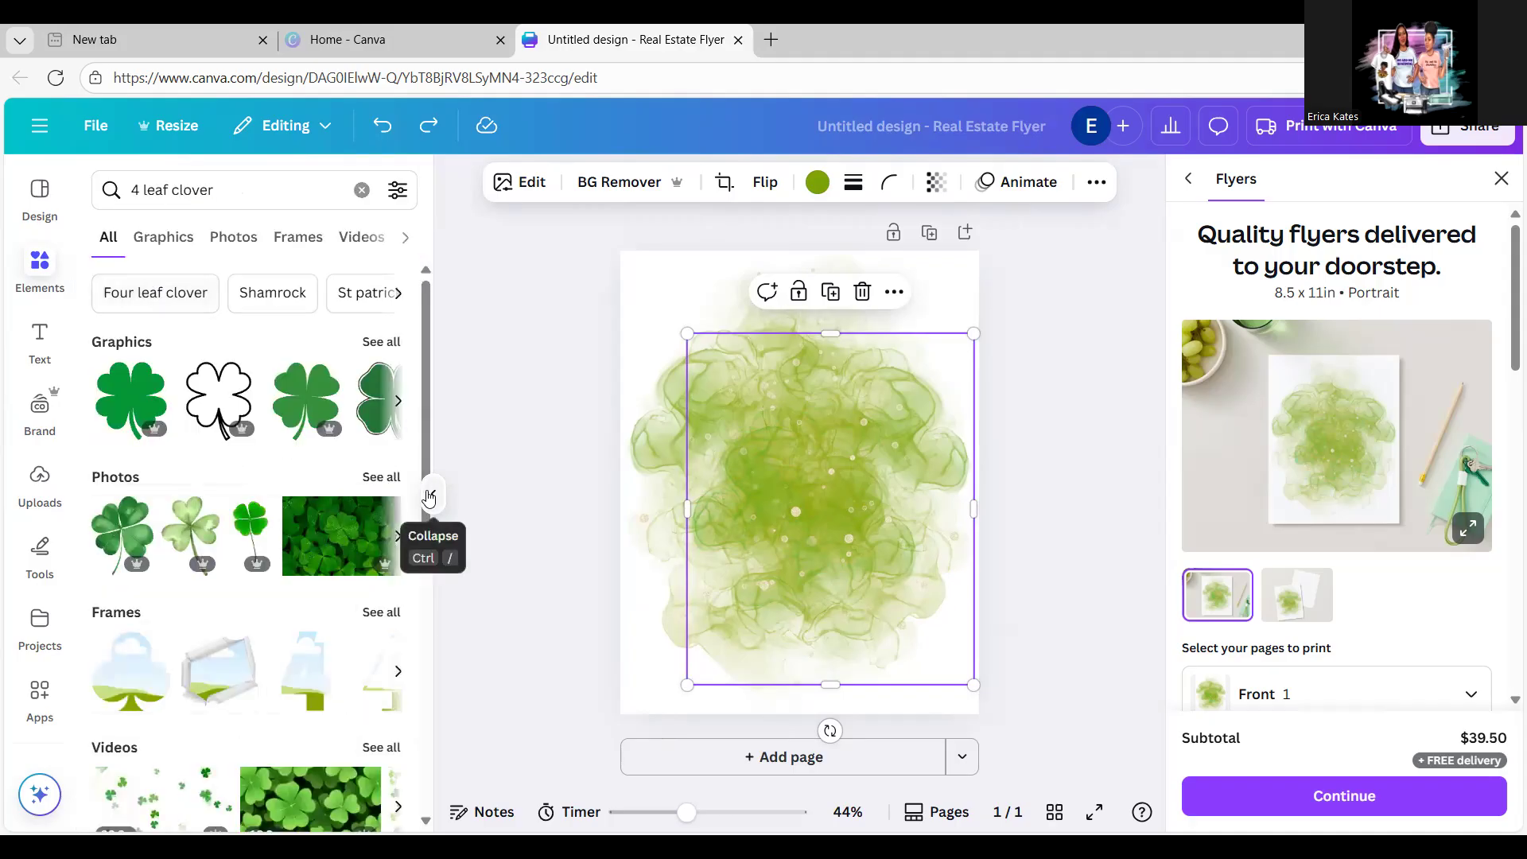
left_click(384, 344)
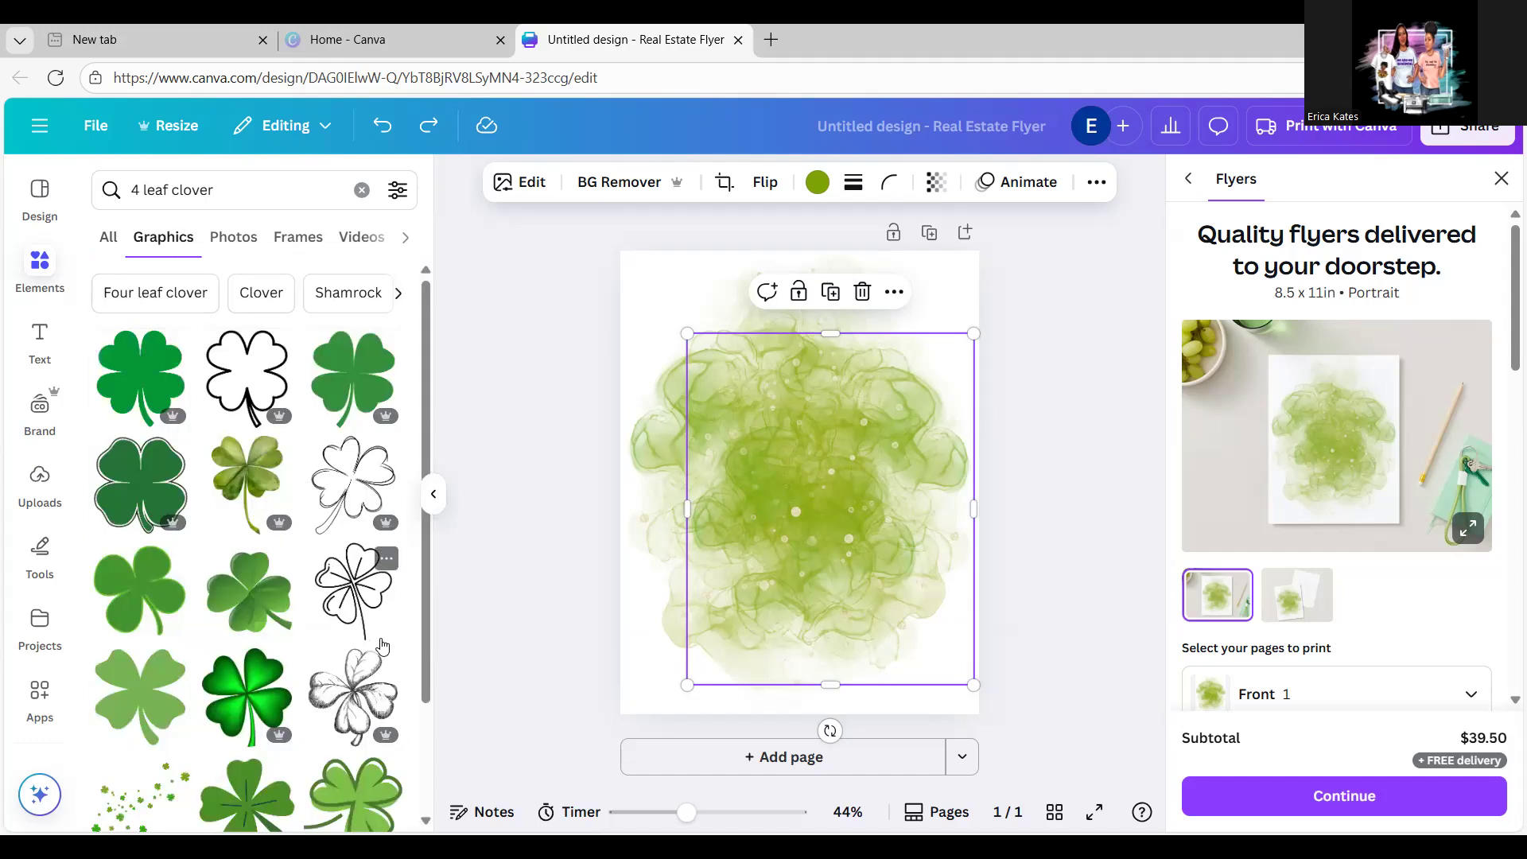
scroll(425, 654, "down", 3)
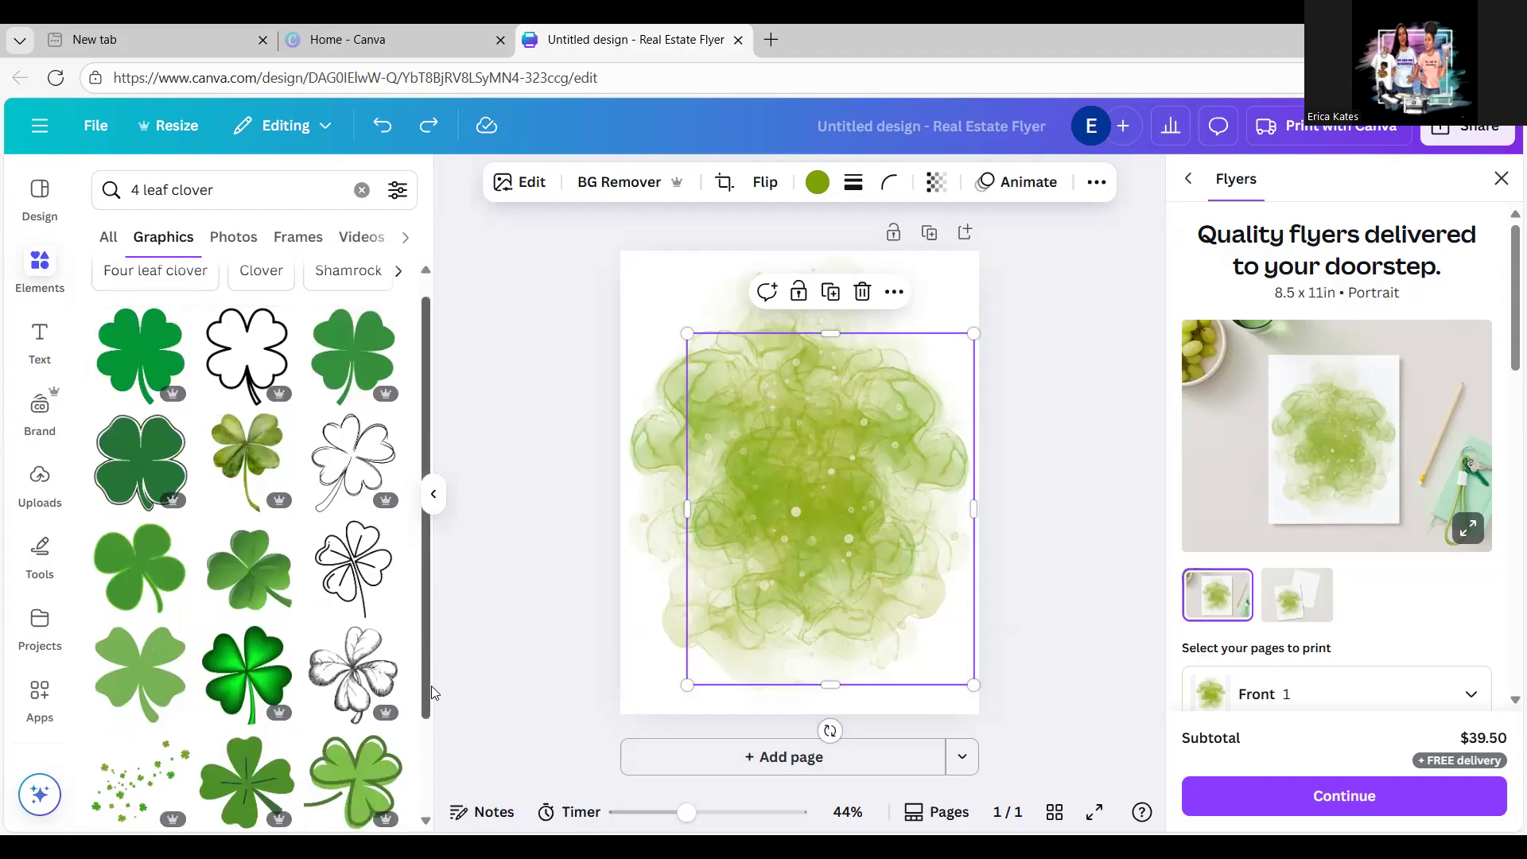
scroll(436, 745, "down", 3)
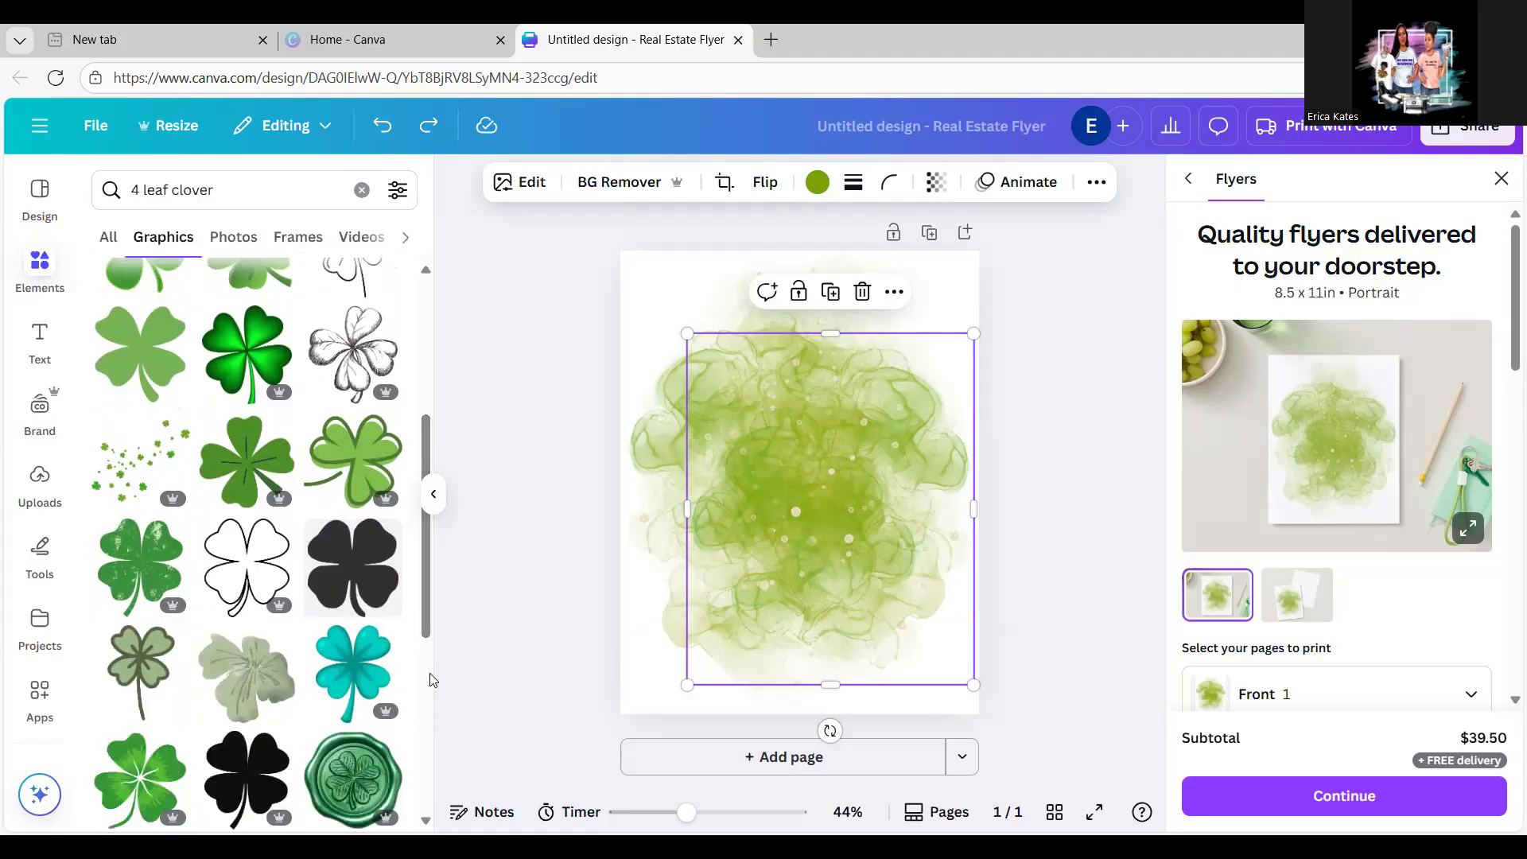
left_click_drag(425, 628, 424, 689)
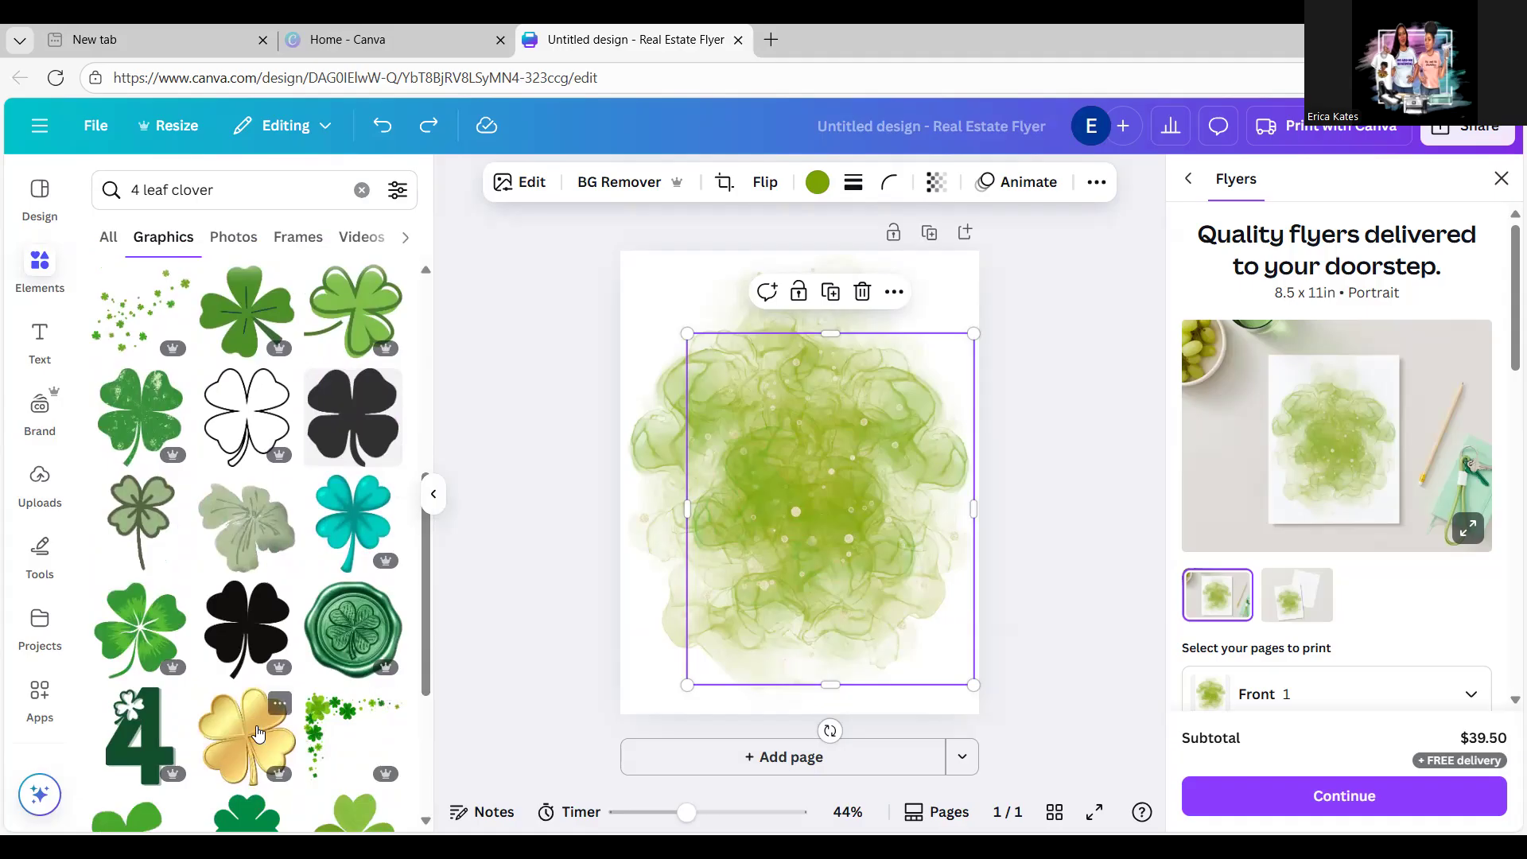
Step: Add the gold clover, shrink it, and place it near the lower-right corner
left_click(258, 733)
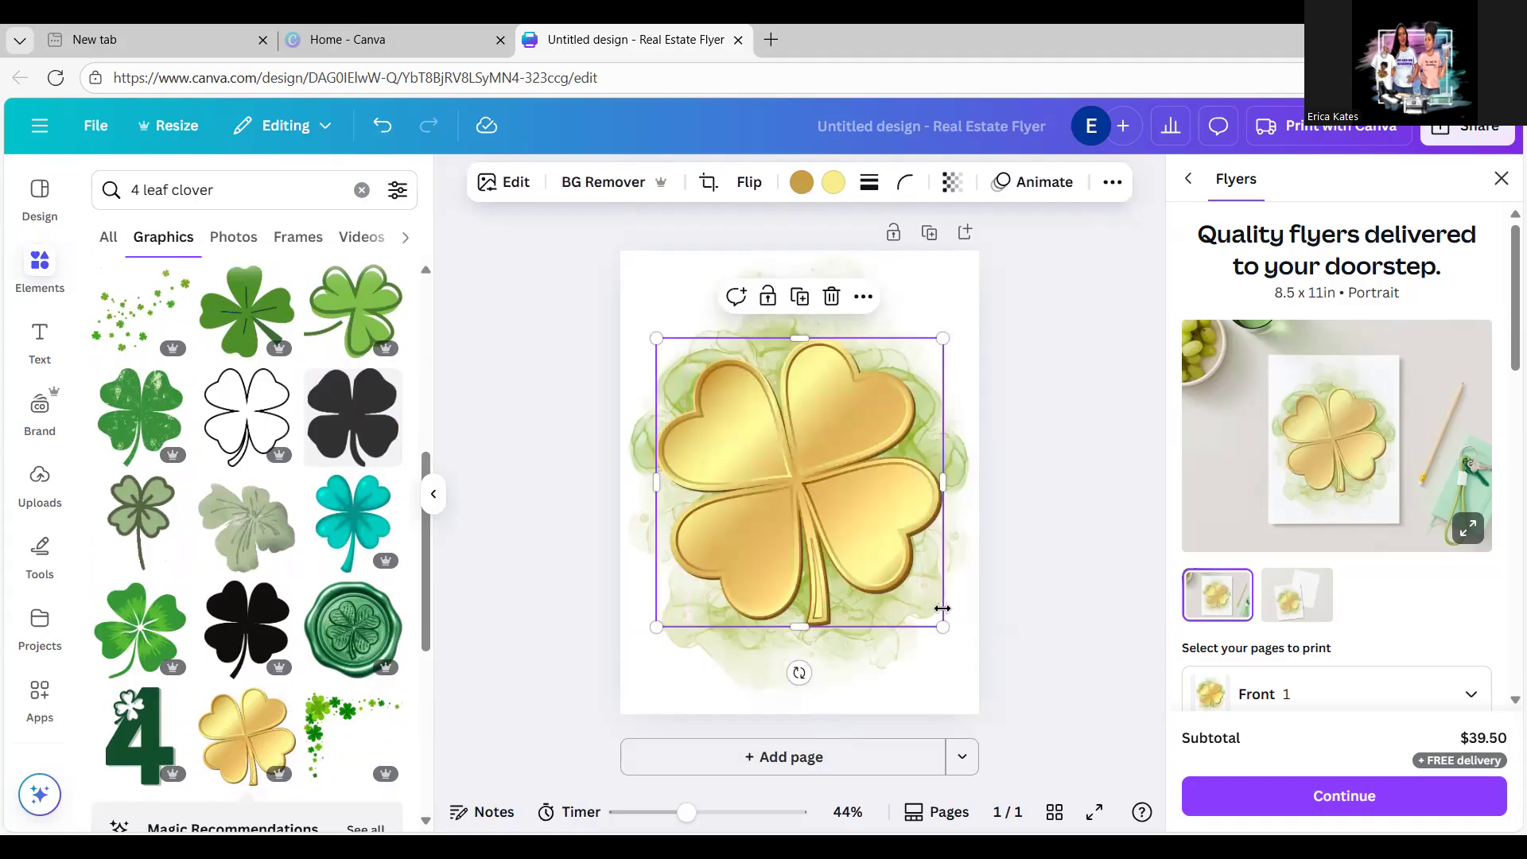
left_click_drag(944, 627, 662, 418)
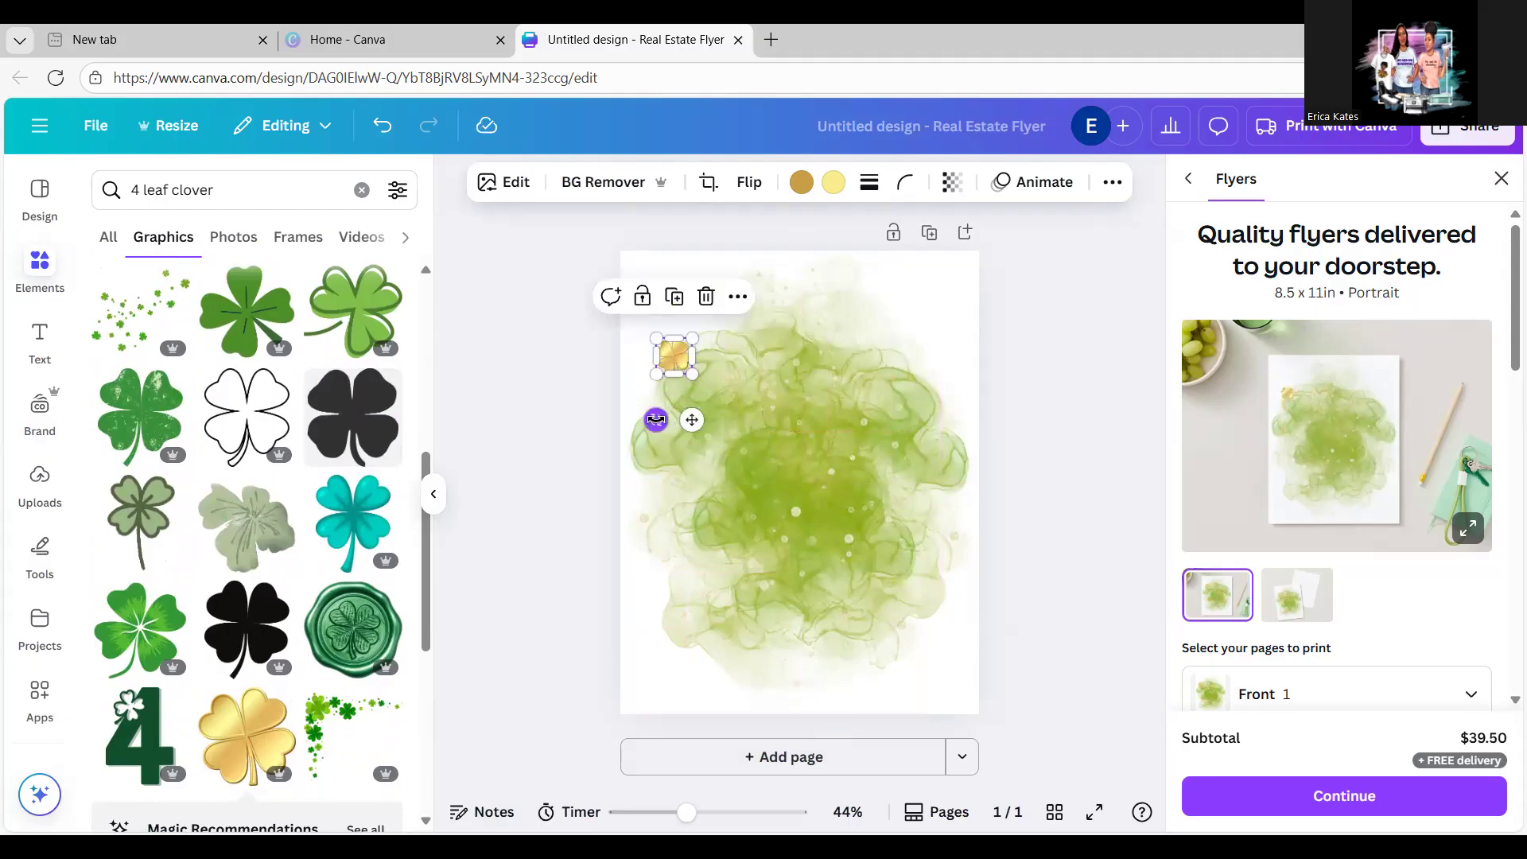
left_click(1009, 348)
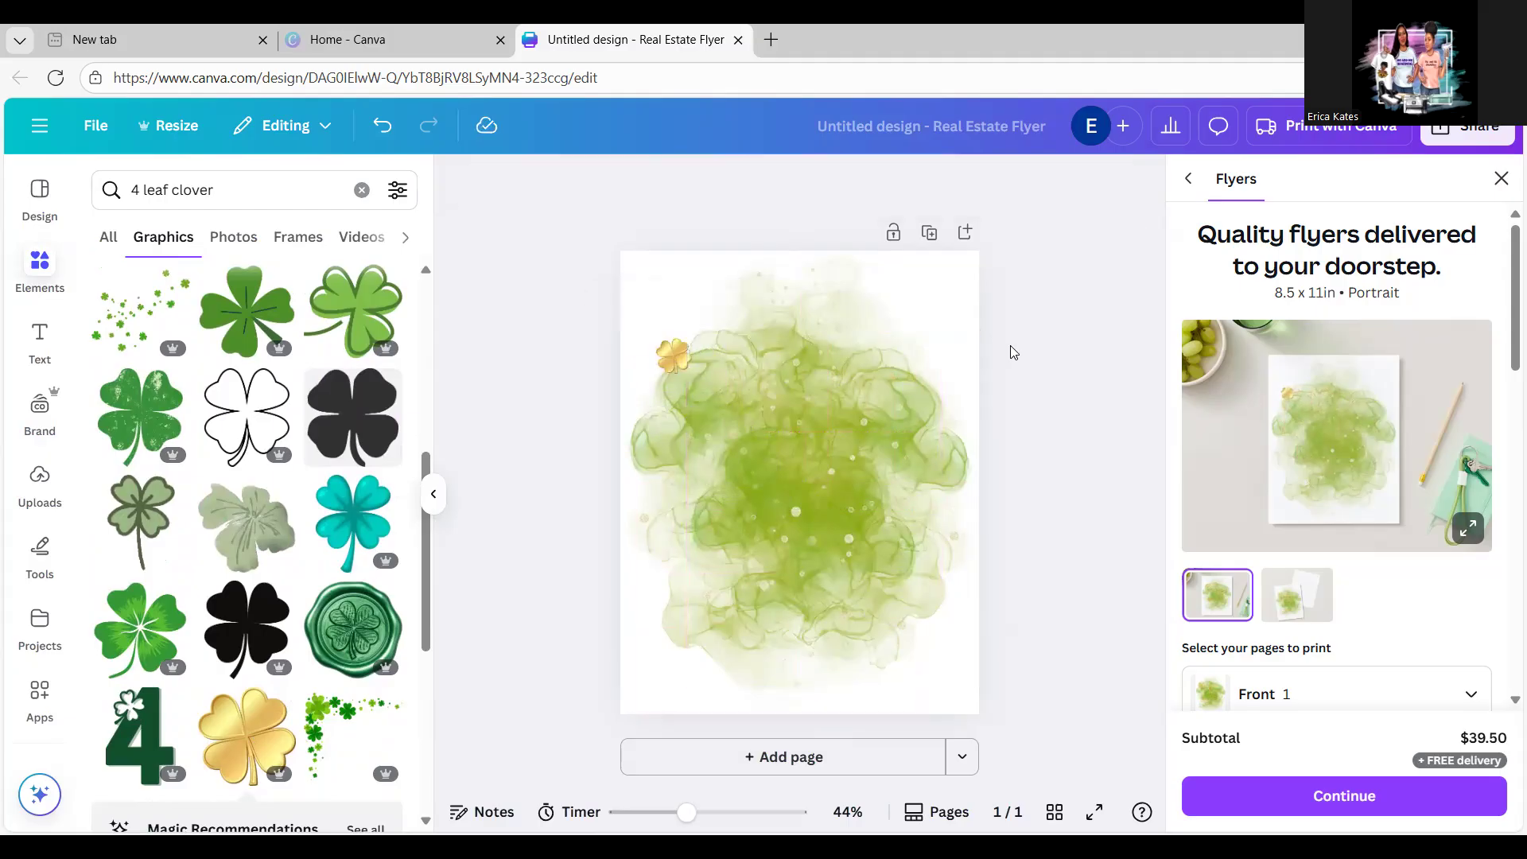
left_click_drag(680, 359, 936, 626)
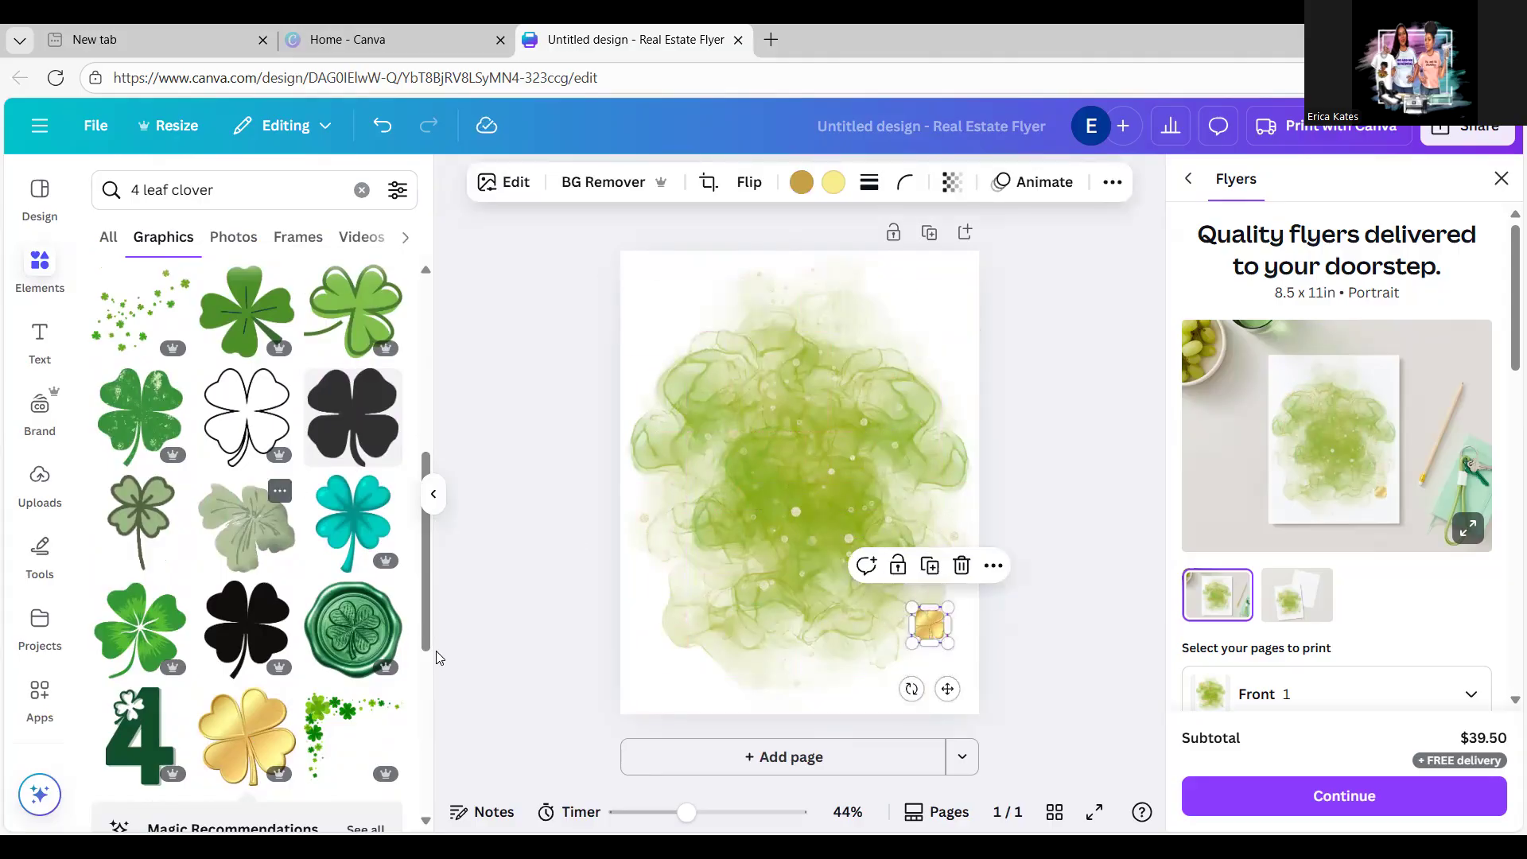
left_click_drag(423, 609, 423, 684)
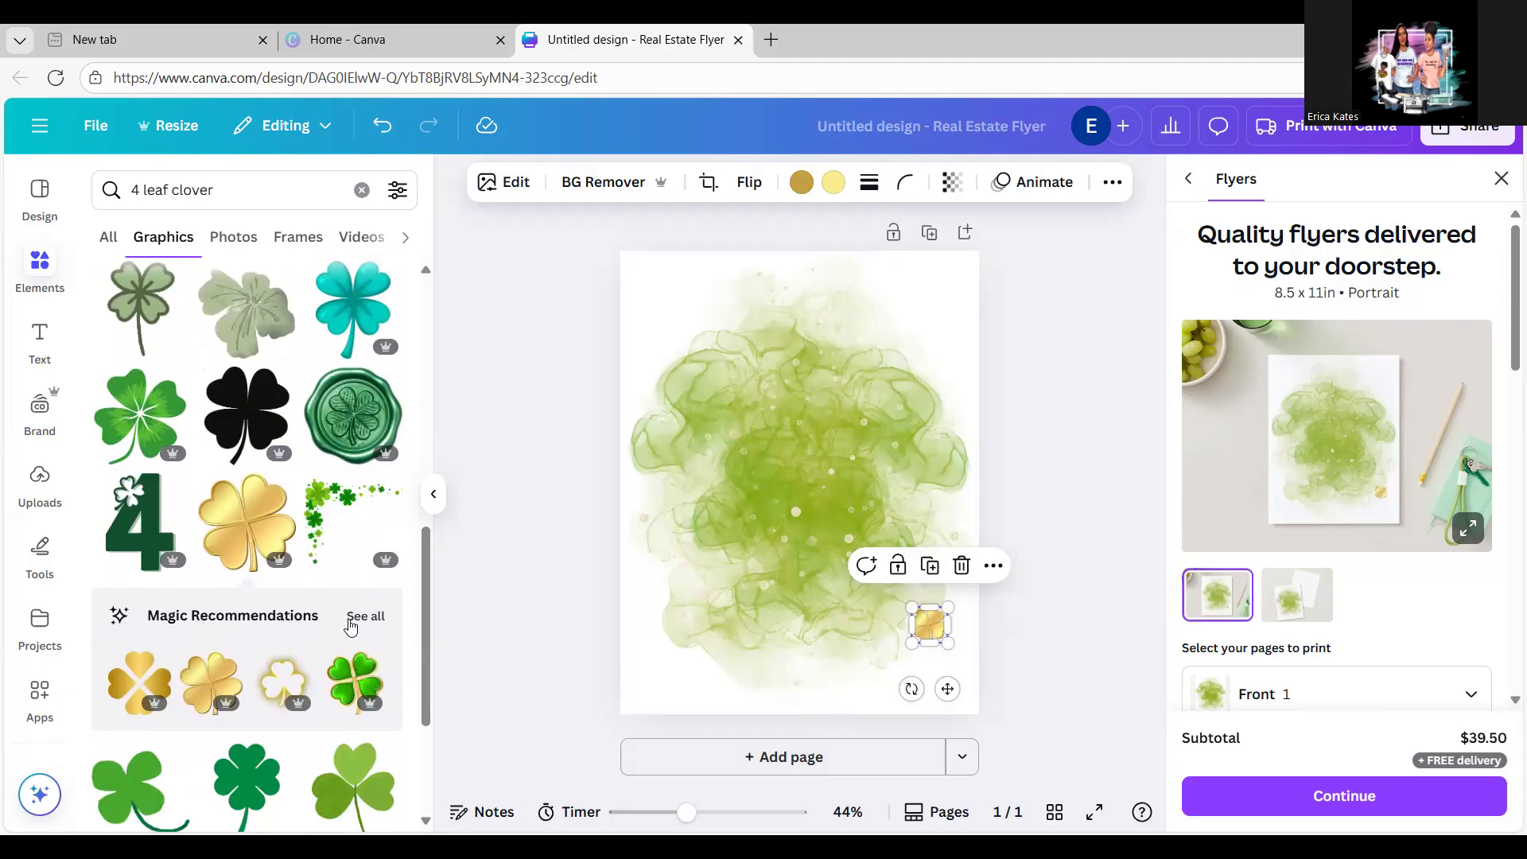
Step: Add a small green-and-gold clover from Magic Recommendations beside the gold clover
left_click(365, 617)
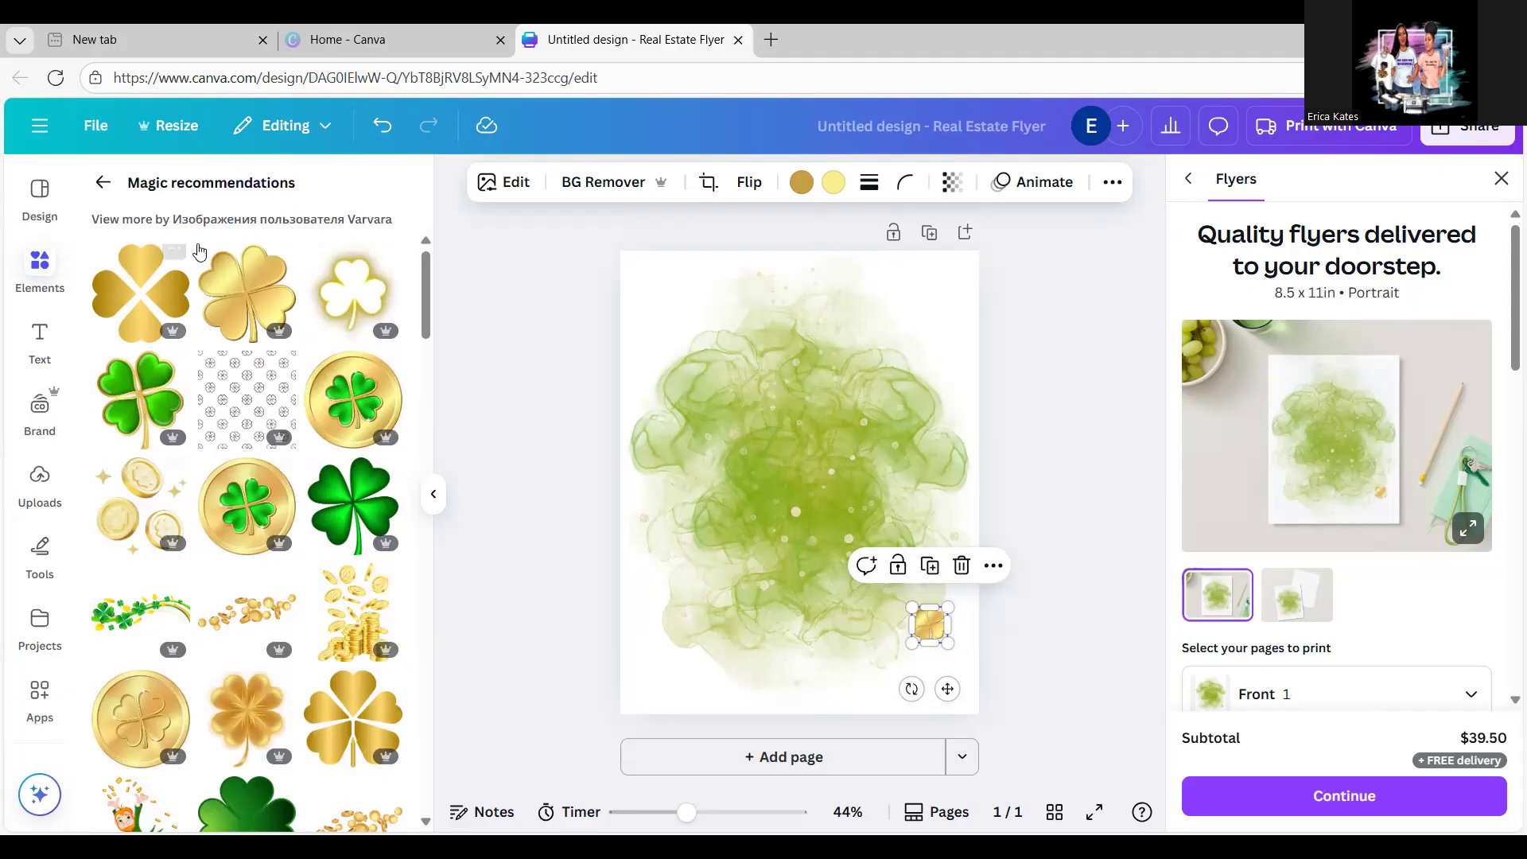
left_click(144, 397)
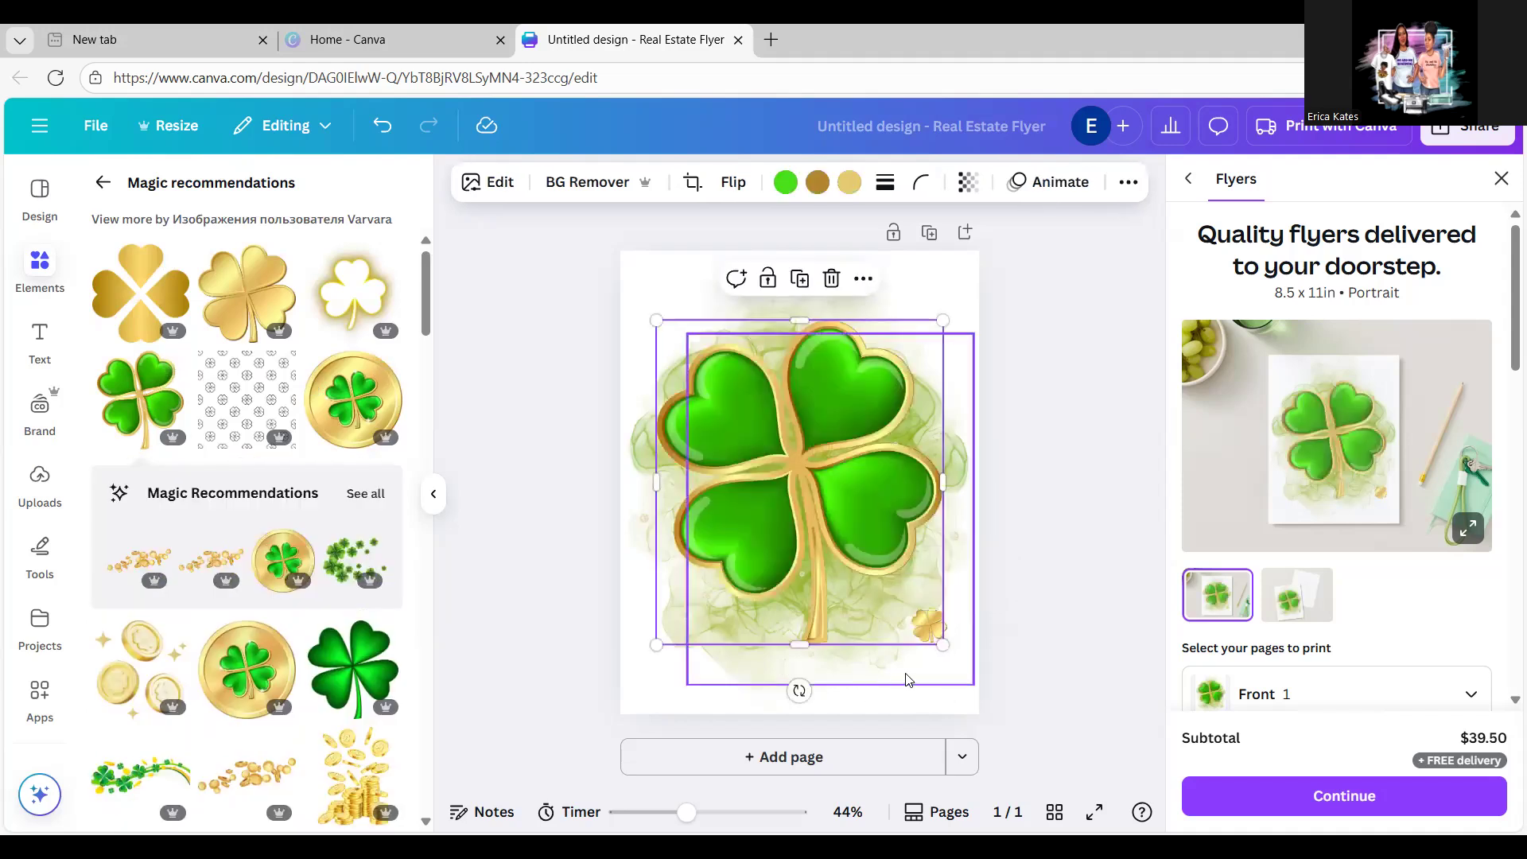
left_click_drag(944, 645, 903, 638)
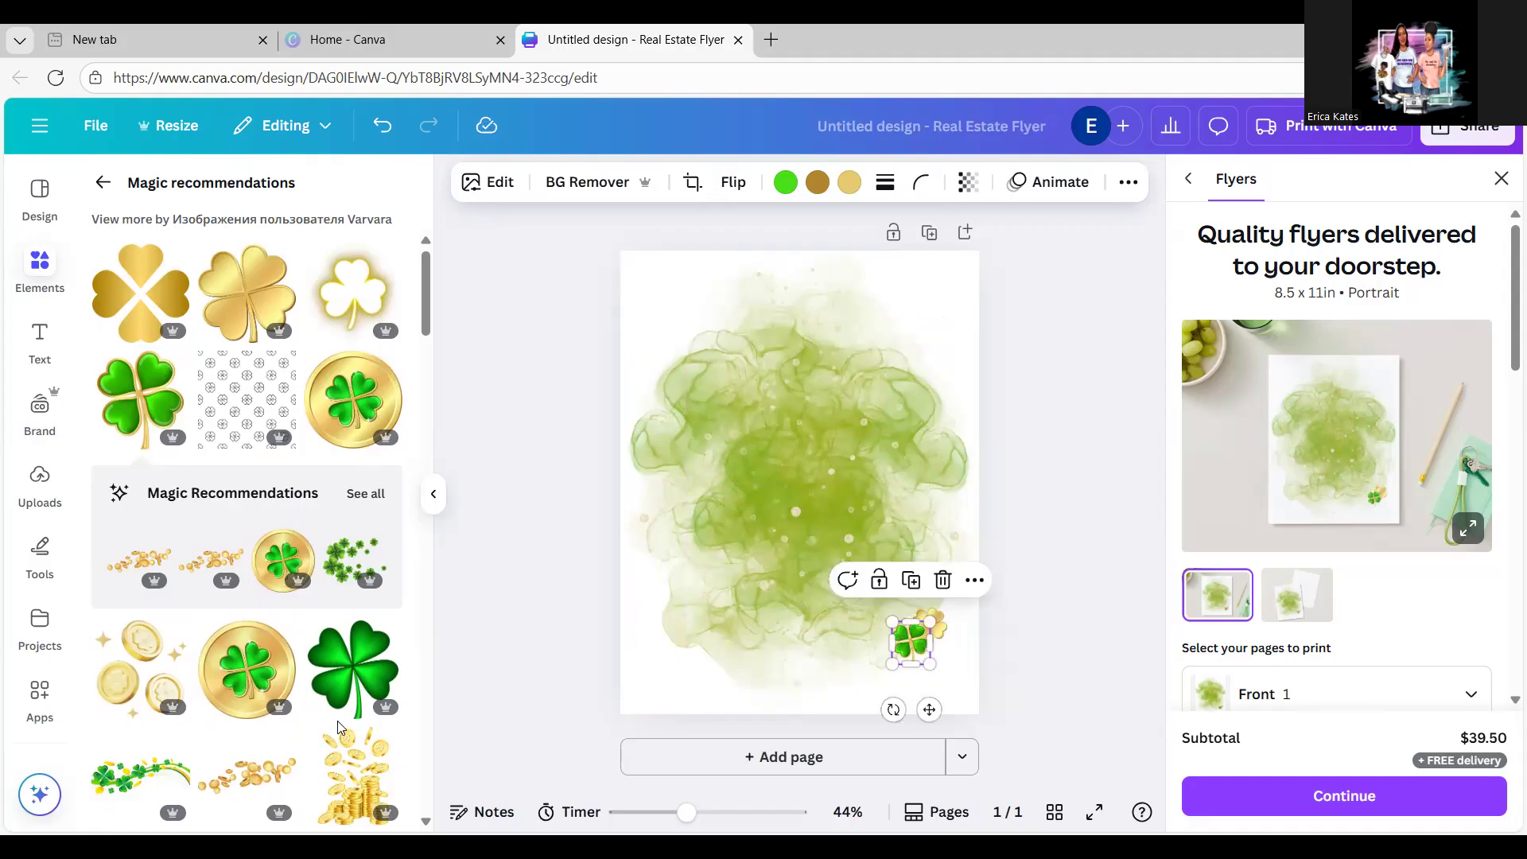
Step: Add the gold coins graphic and shrink it to a small size
left_click(348, 790)
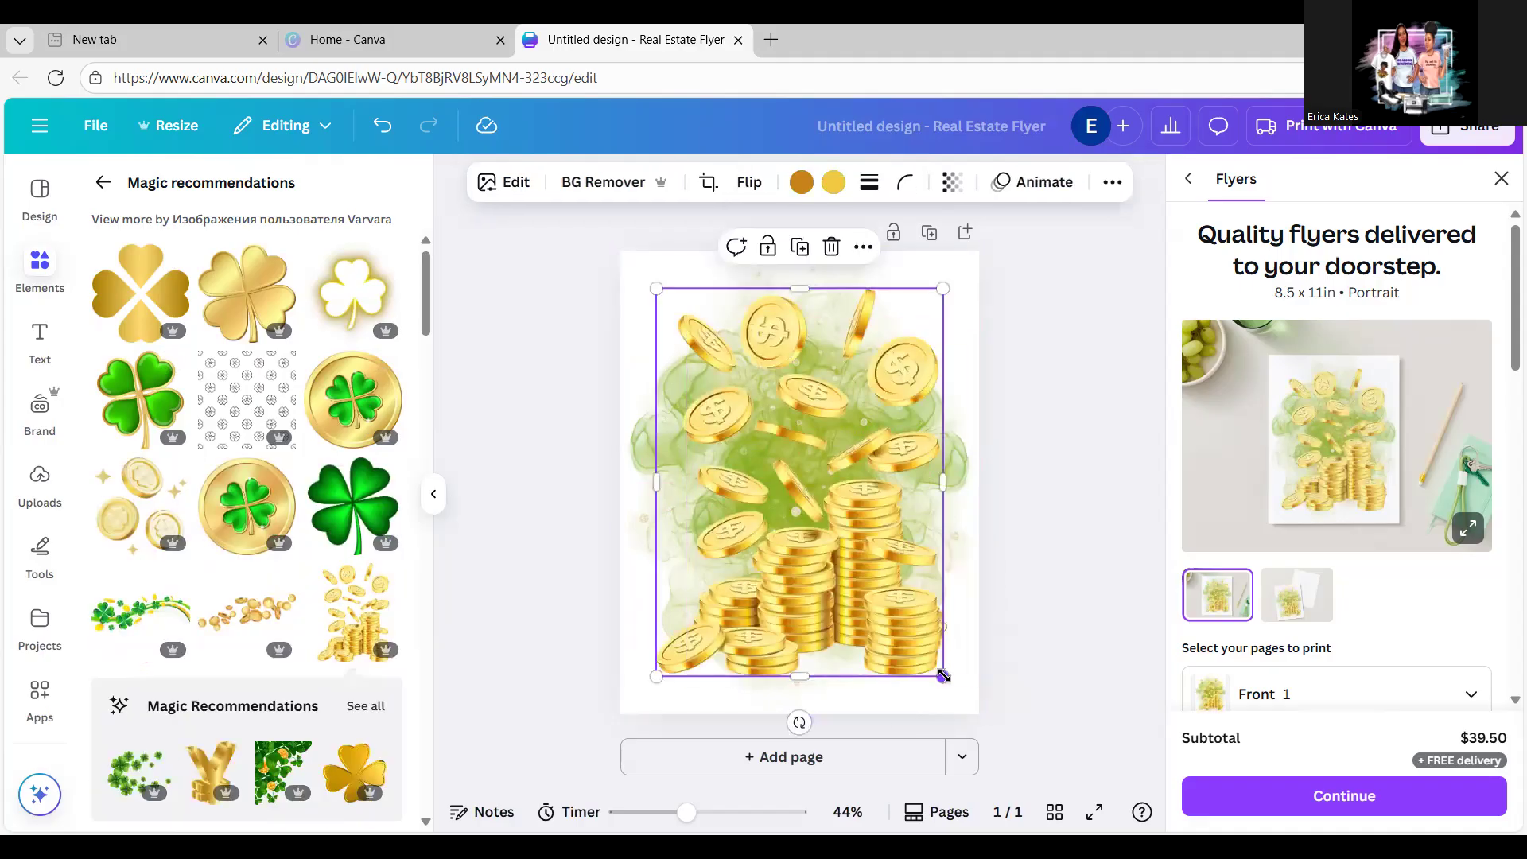
left_click_drag(943, 677, 772, 486)
left_click_drag(711, 415, 679, 623)
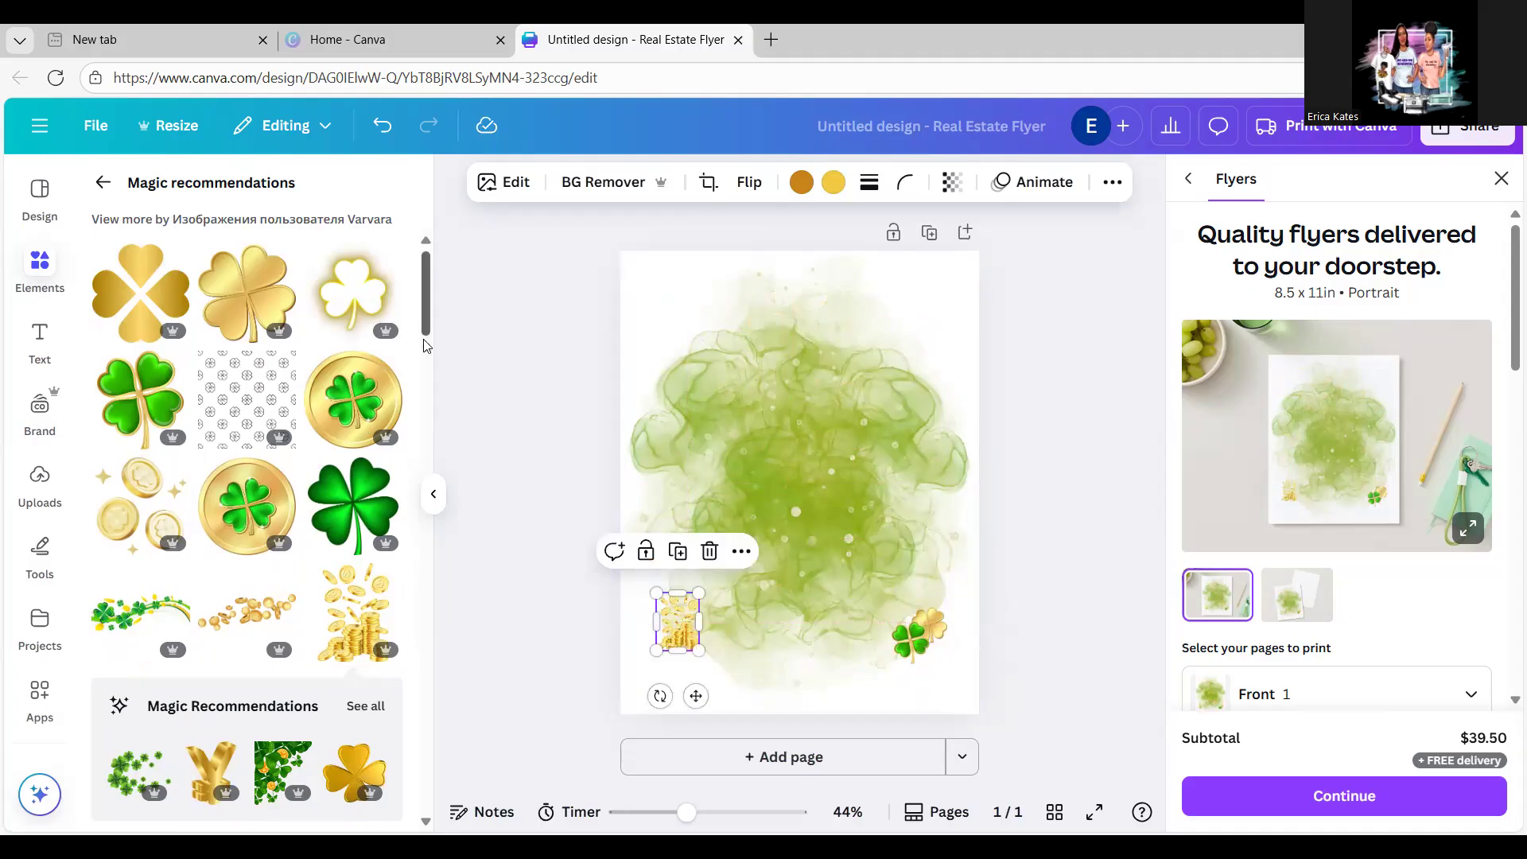
Step: Add the green pot-of-gold graphic, small, near the lower-left corner
left_click_drag(426, 345, 431, 440)
scroll(430, 446, "down", 5)
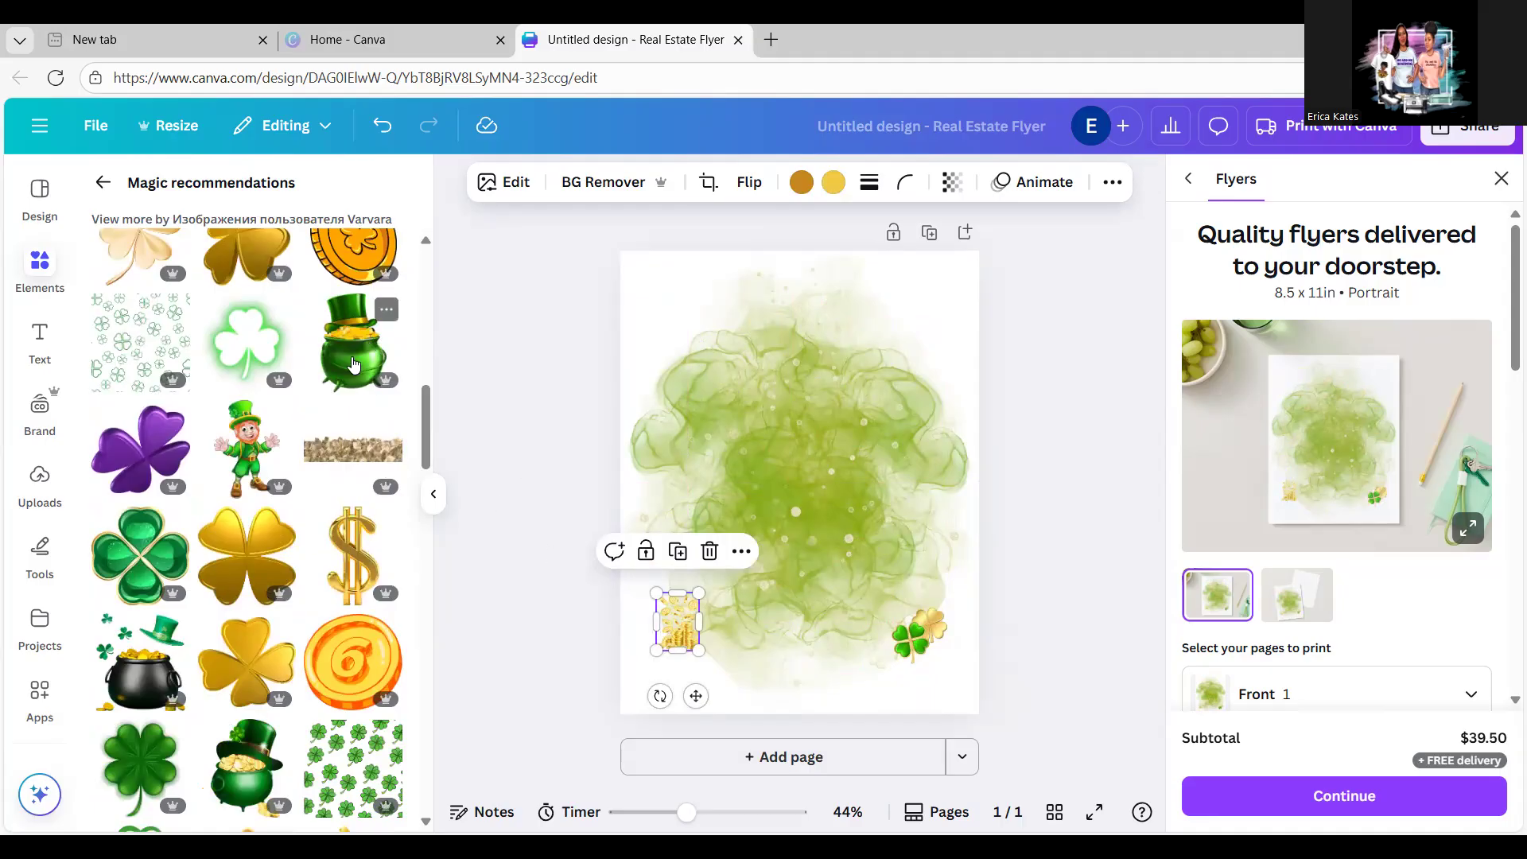
left_click(354, 365)
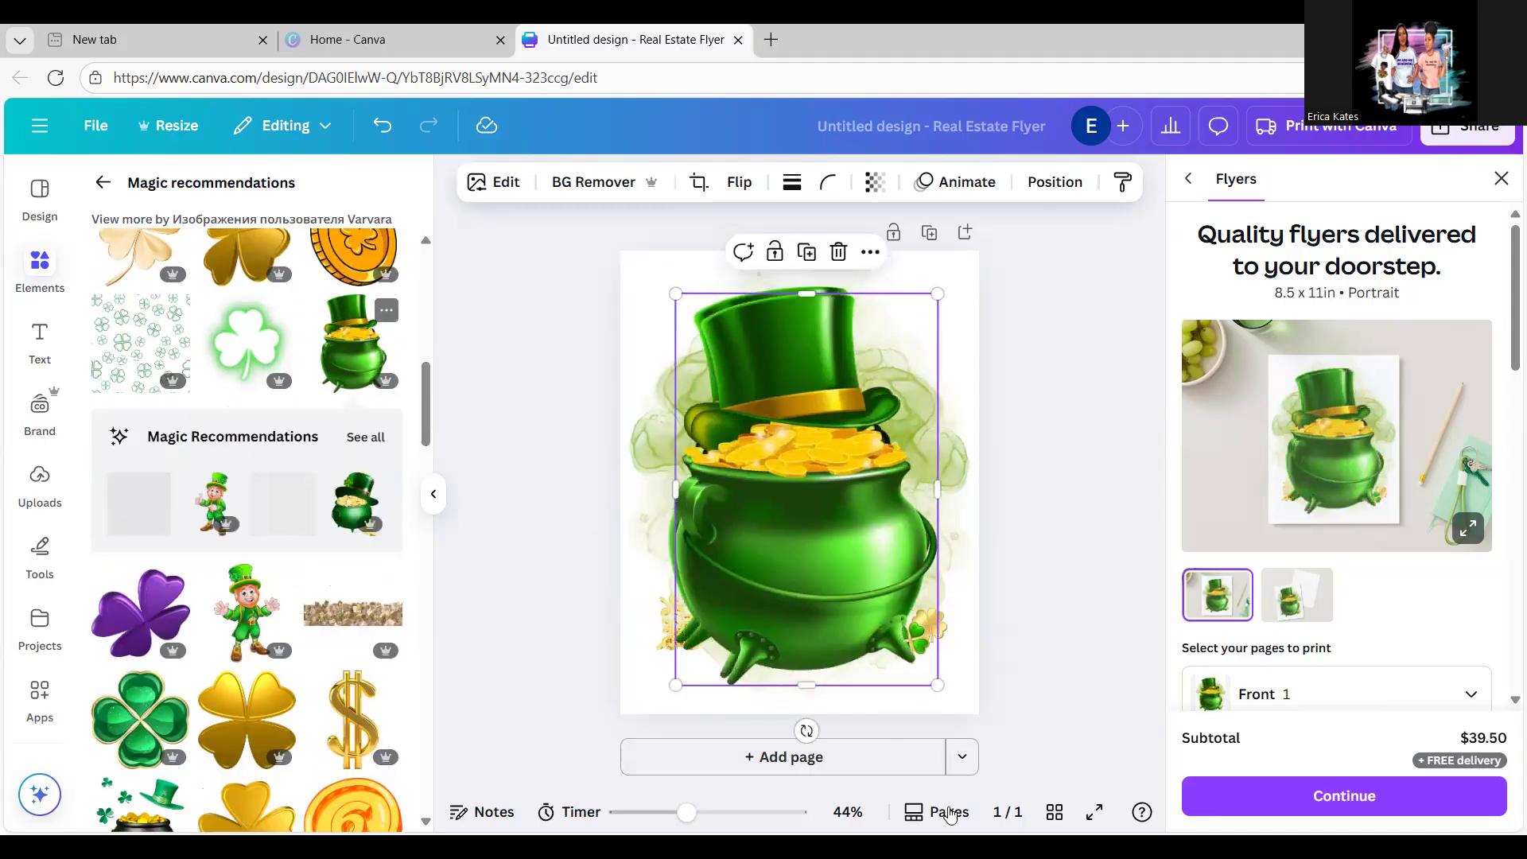
left_click_drag(817, 641, 709, 661)
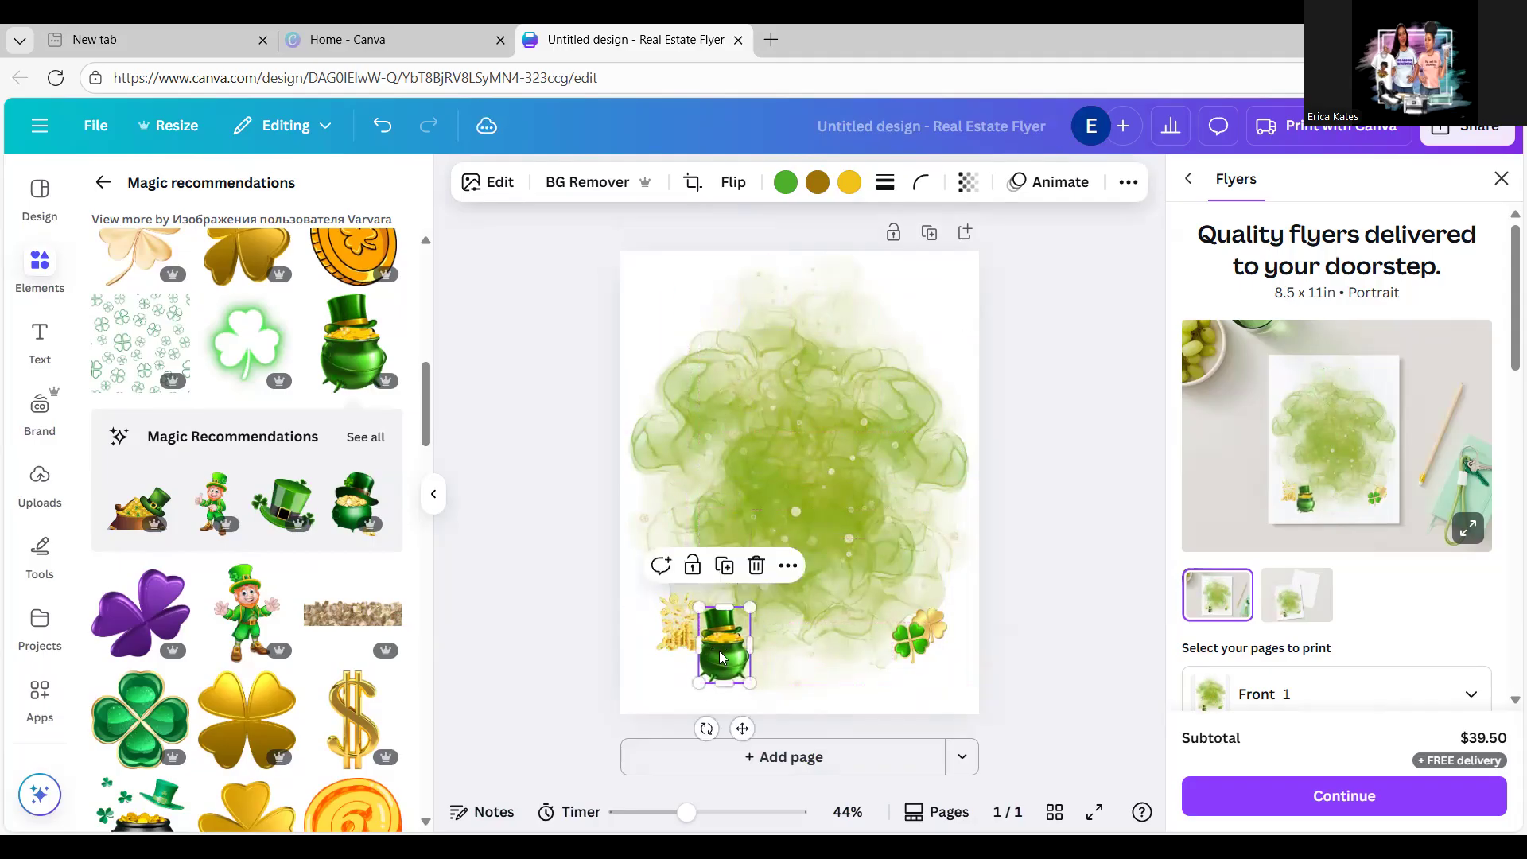
Step: Add the Dublin #11 player photo, remove its background, and centre the resized cutout
left_click(39, 476)
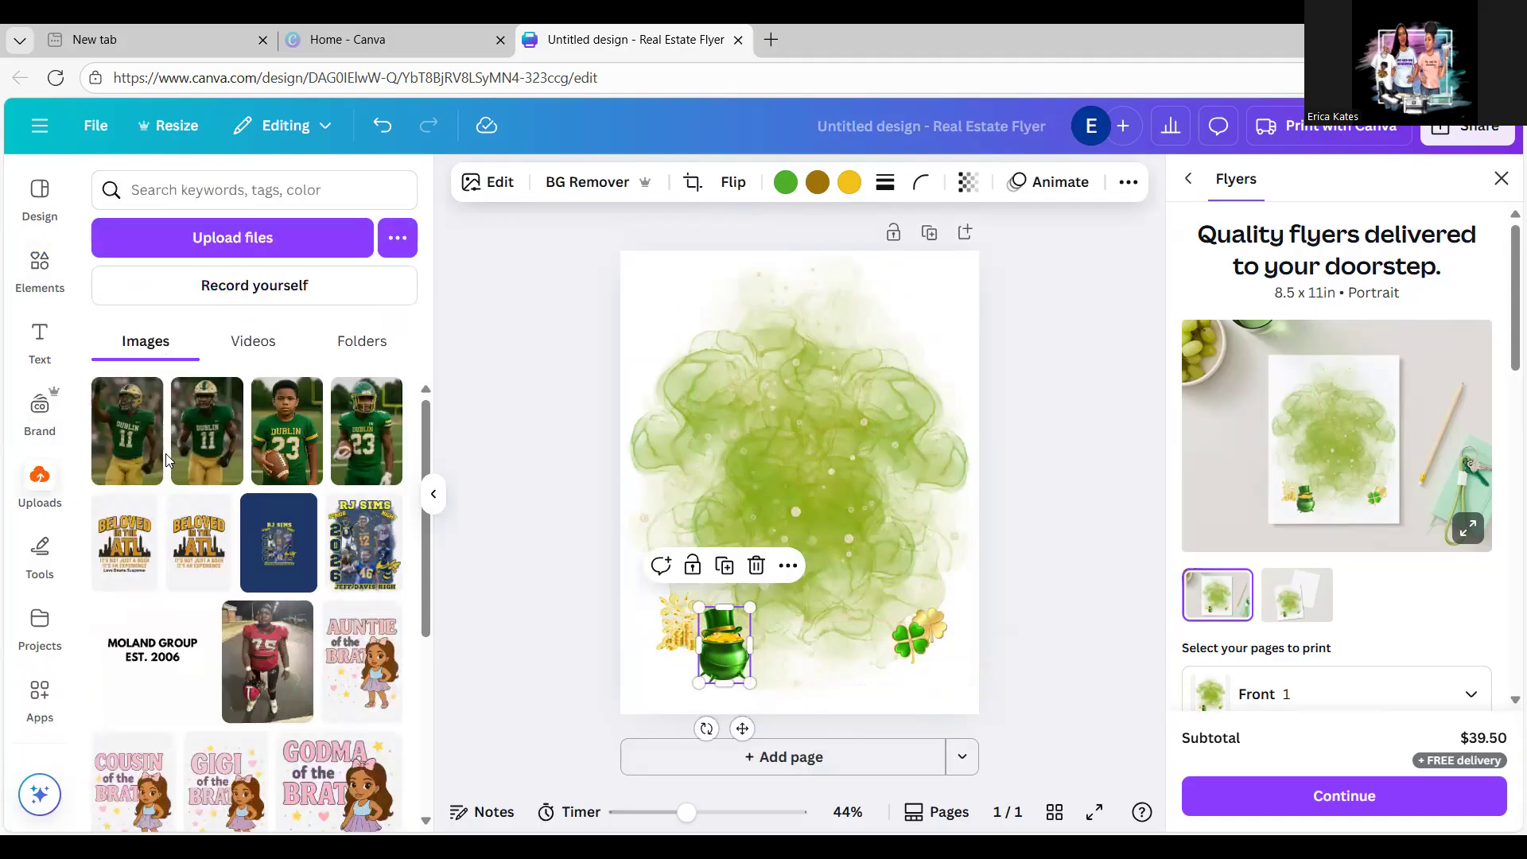
left_click(201, 460)
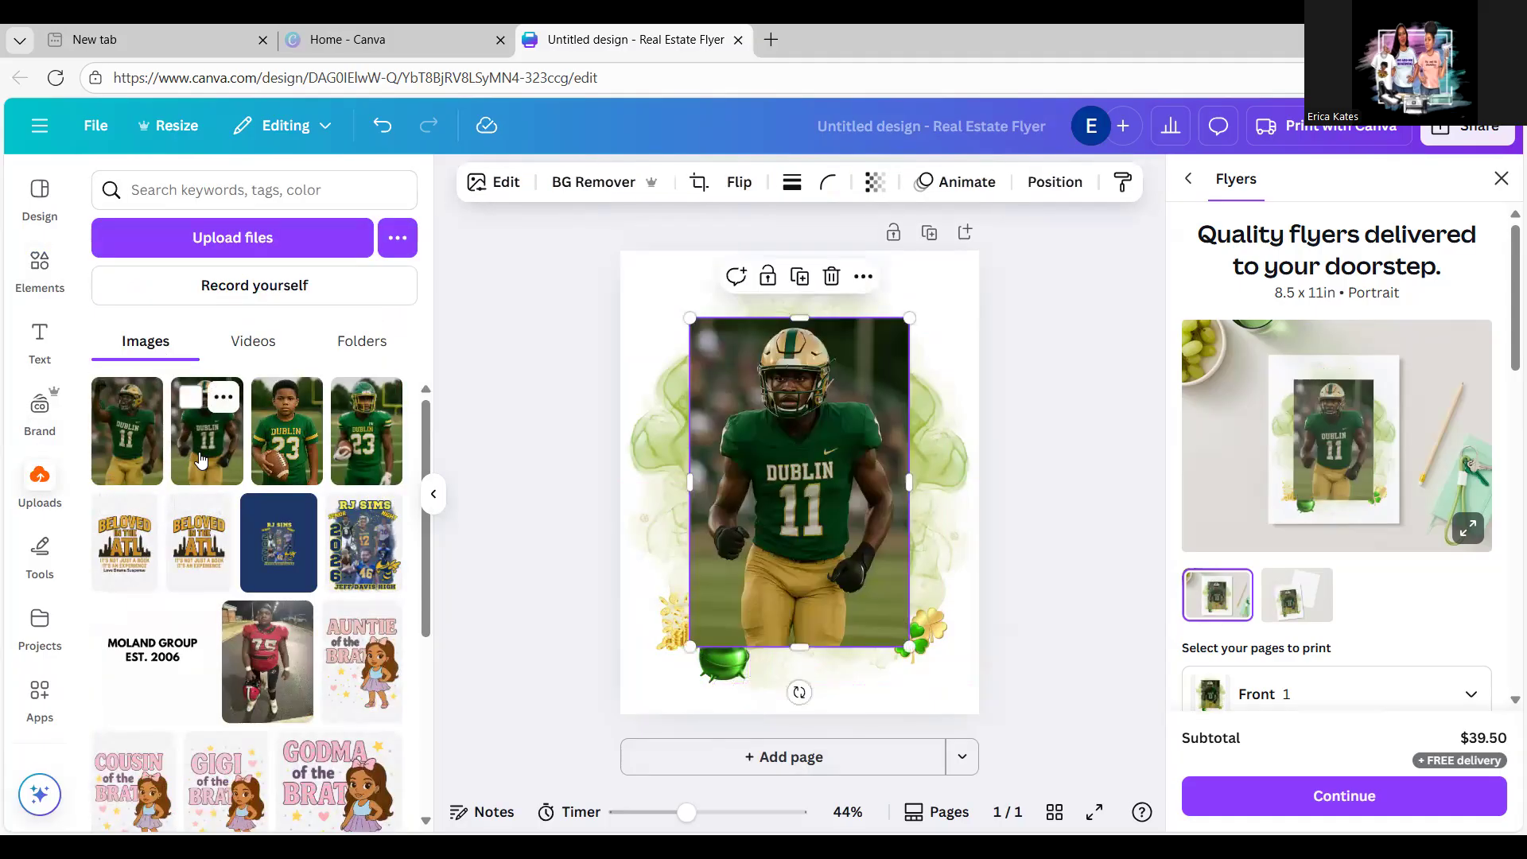
left_click_drag(807, 546, 800, 516)
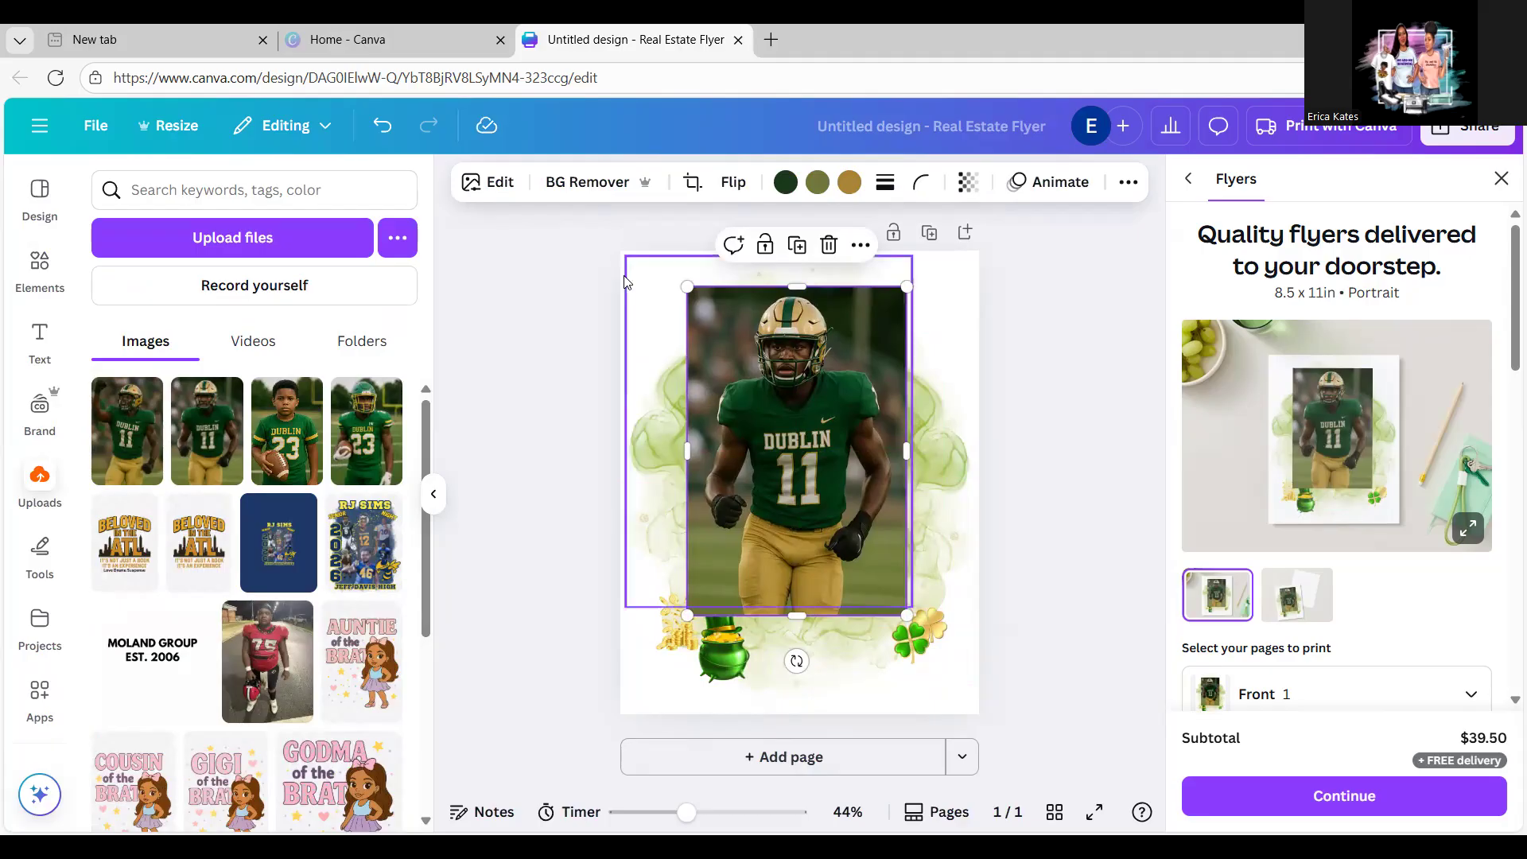
left_click(593, 188)
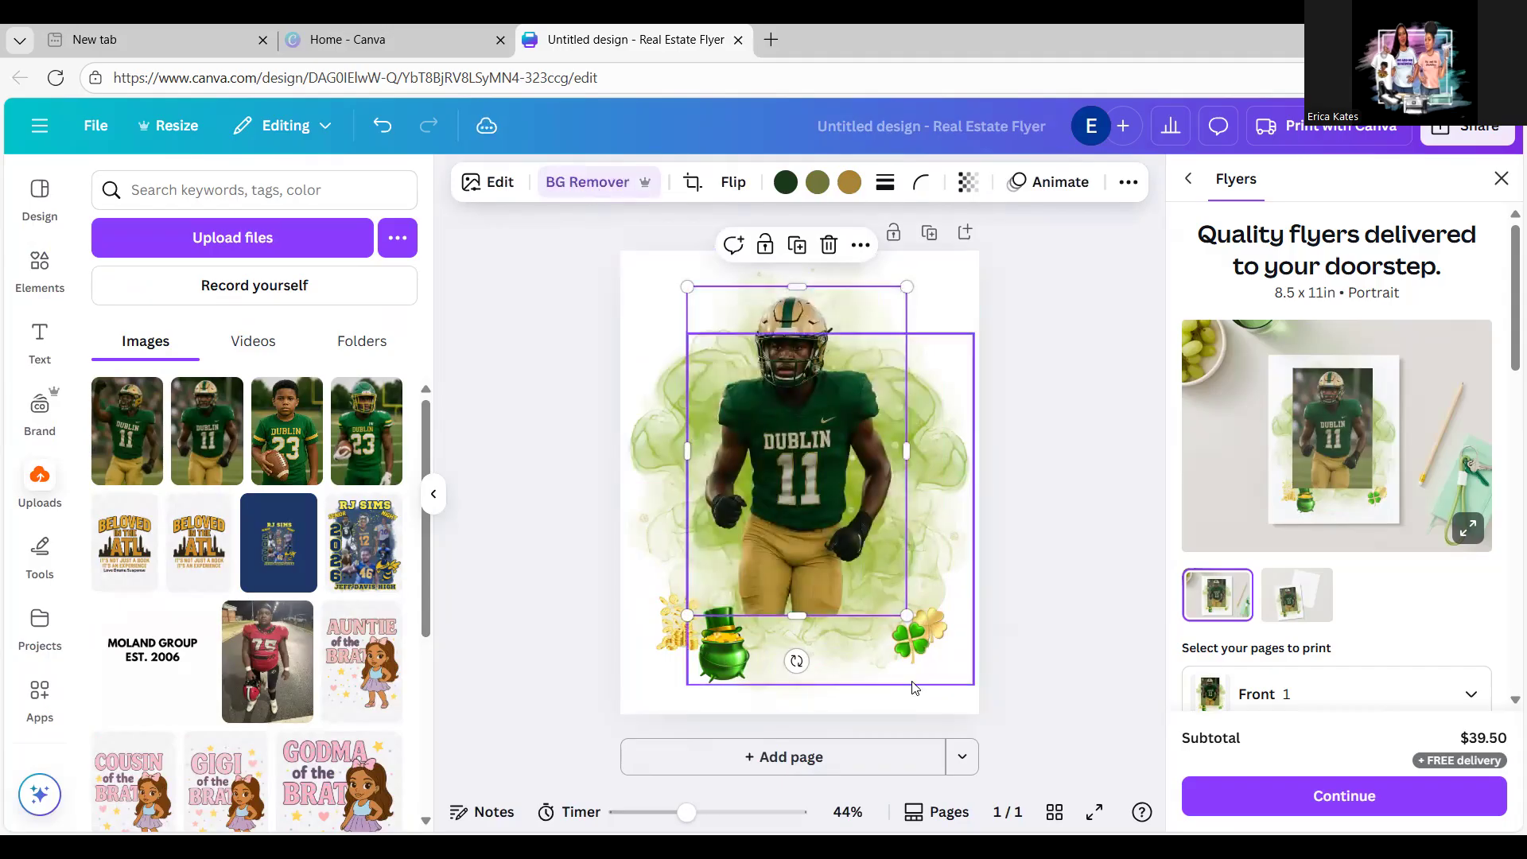
left_click_drag(906, 613, 832, 555)
left_click_drag(761, 467, 786, 532)
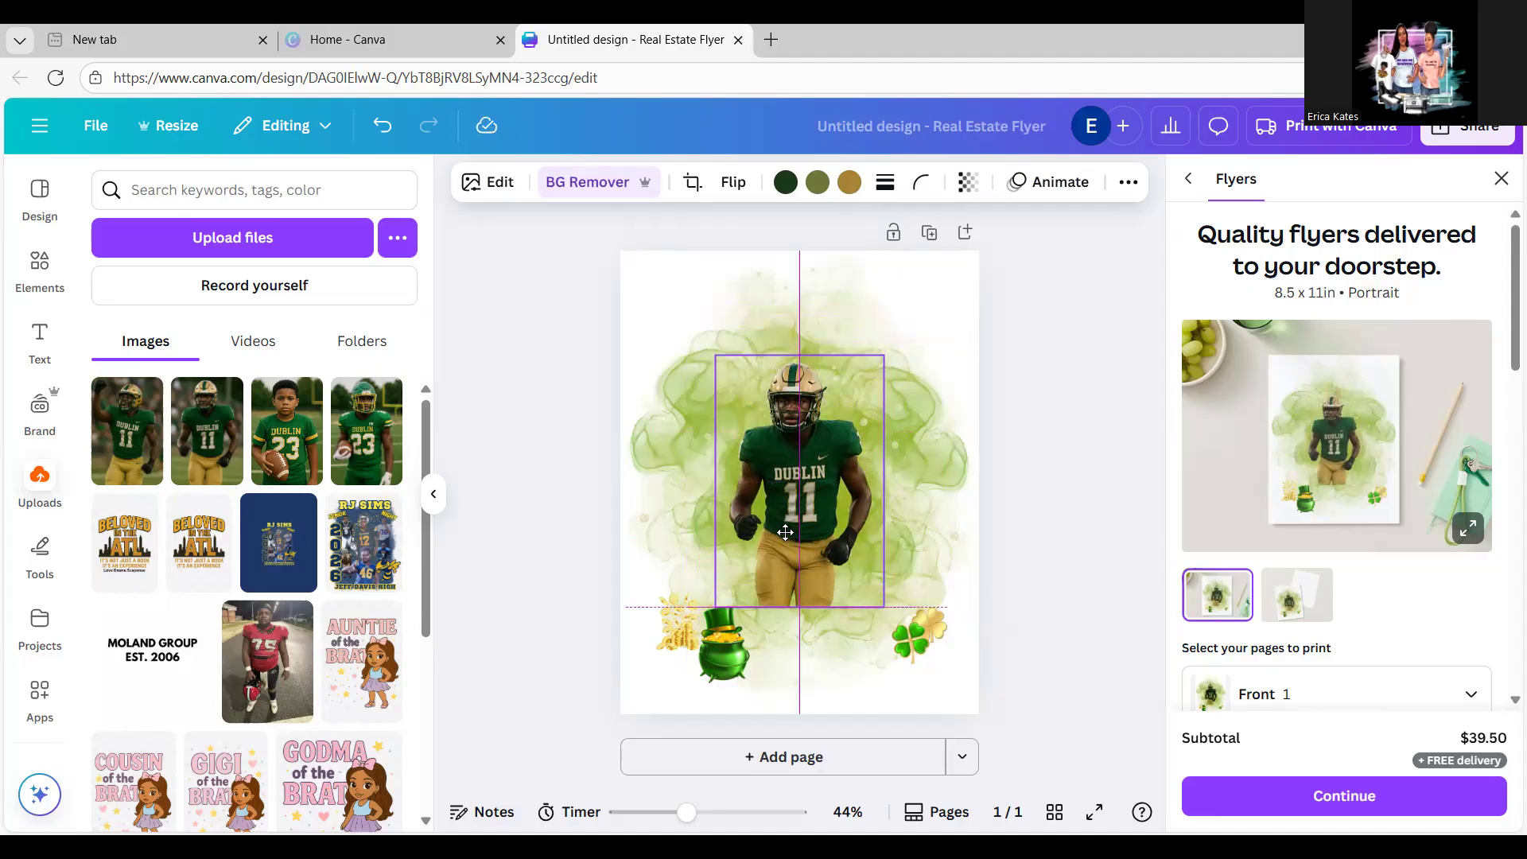
left_click_drag(786, 533, 787, 533)
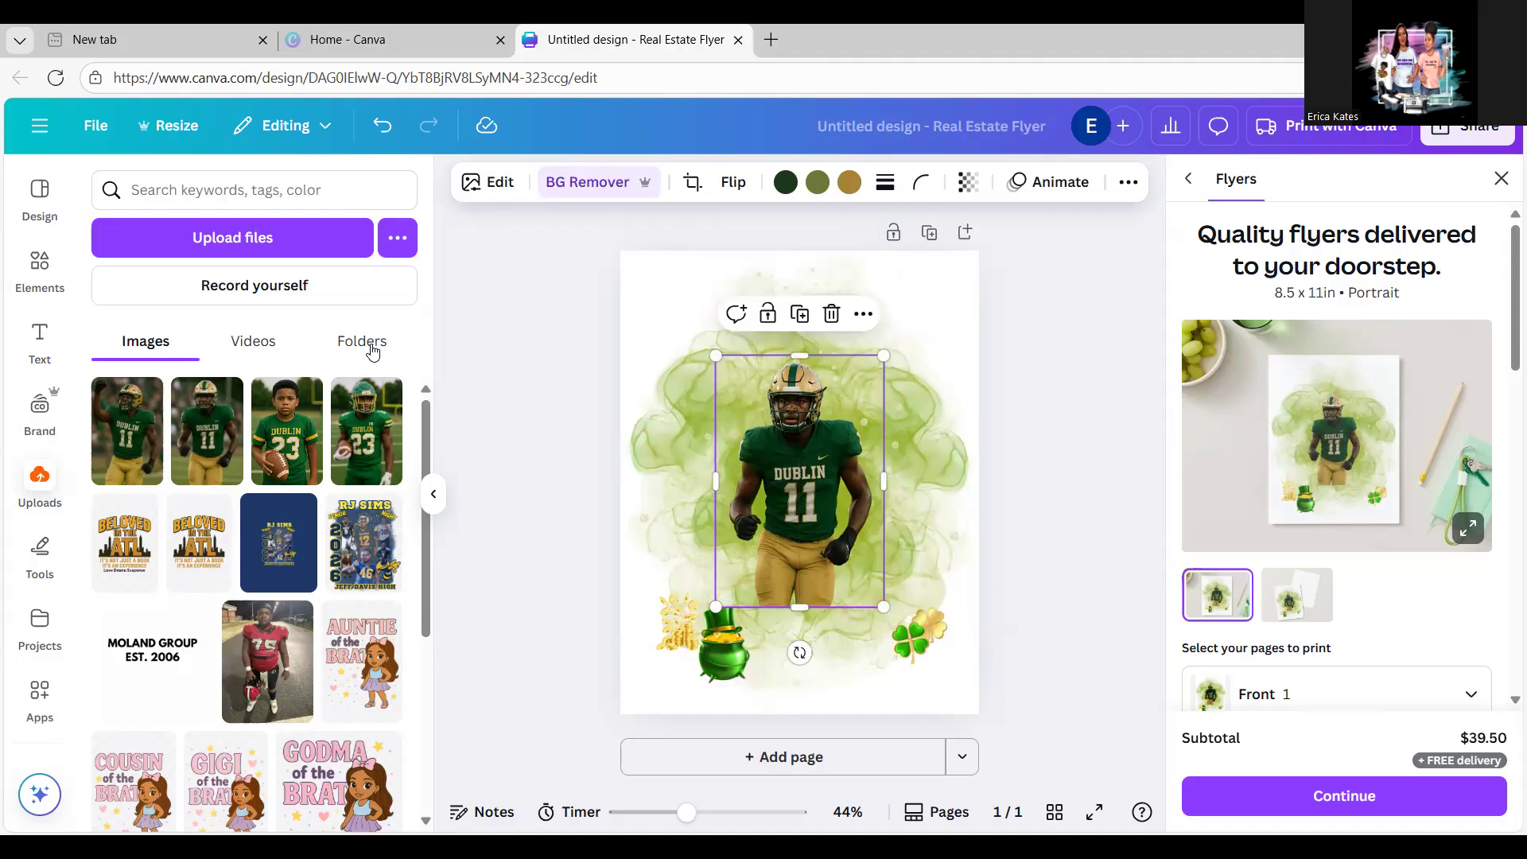
Step: Add the fist-raised player with background removed, smaller, at the upper left
left_click(130, 450)
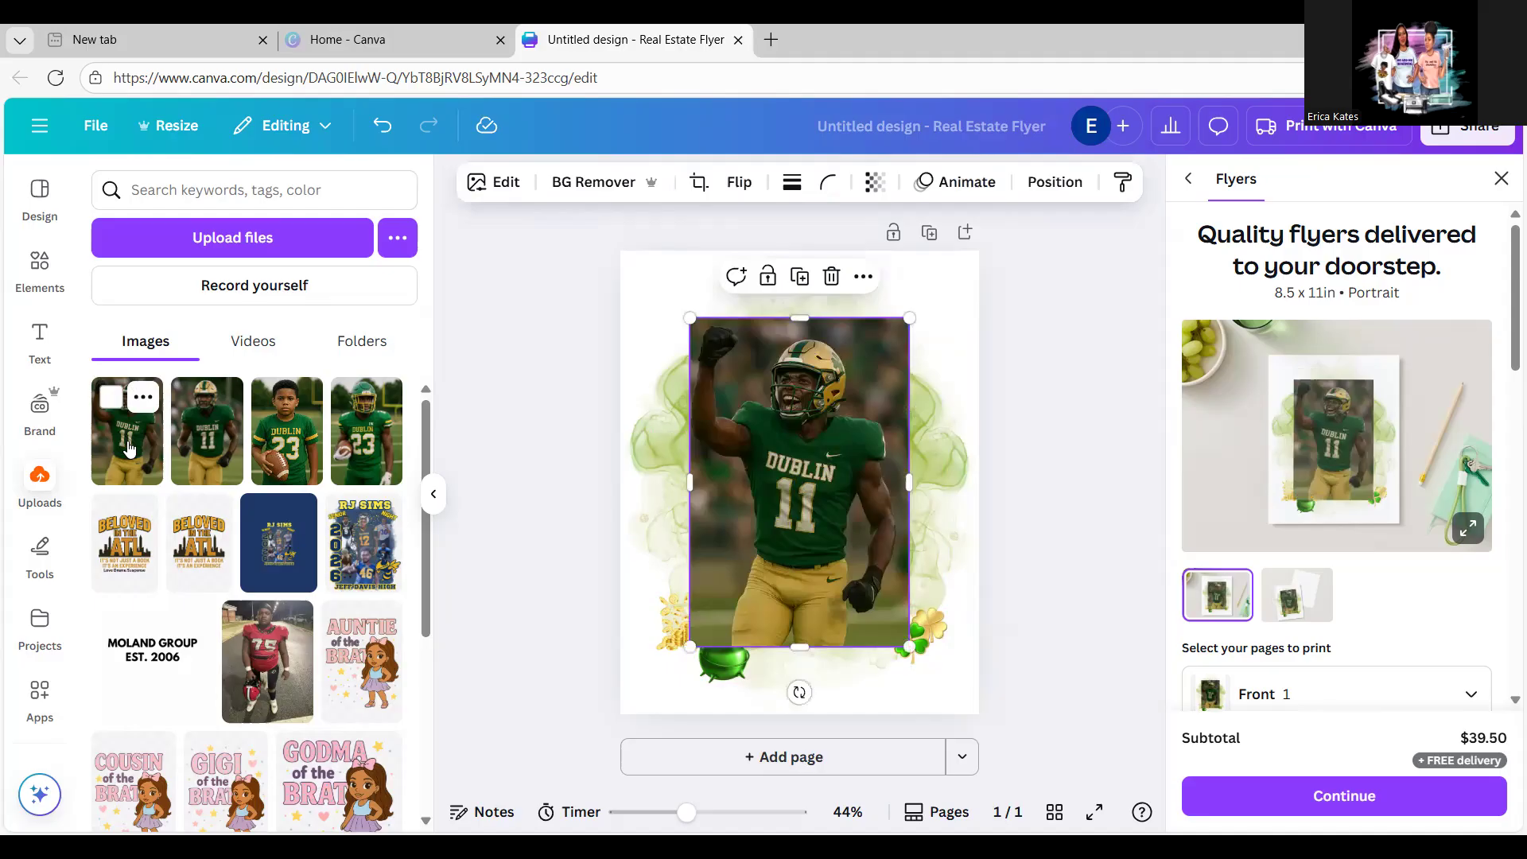
left_click(571, 189)
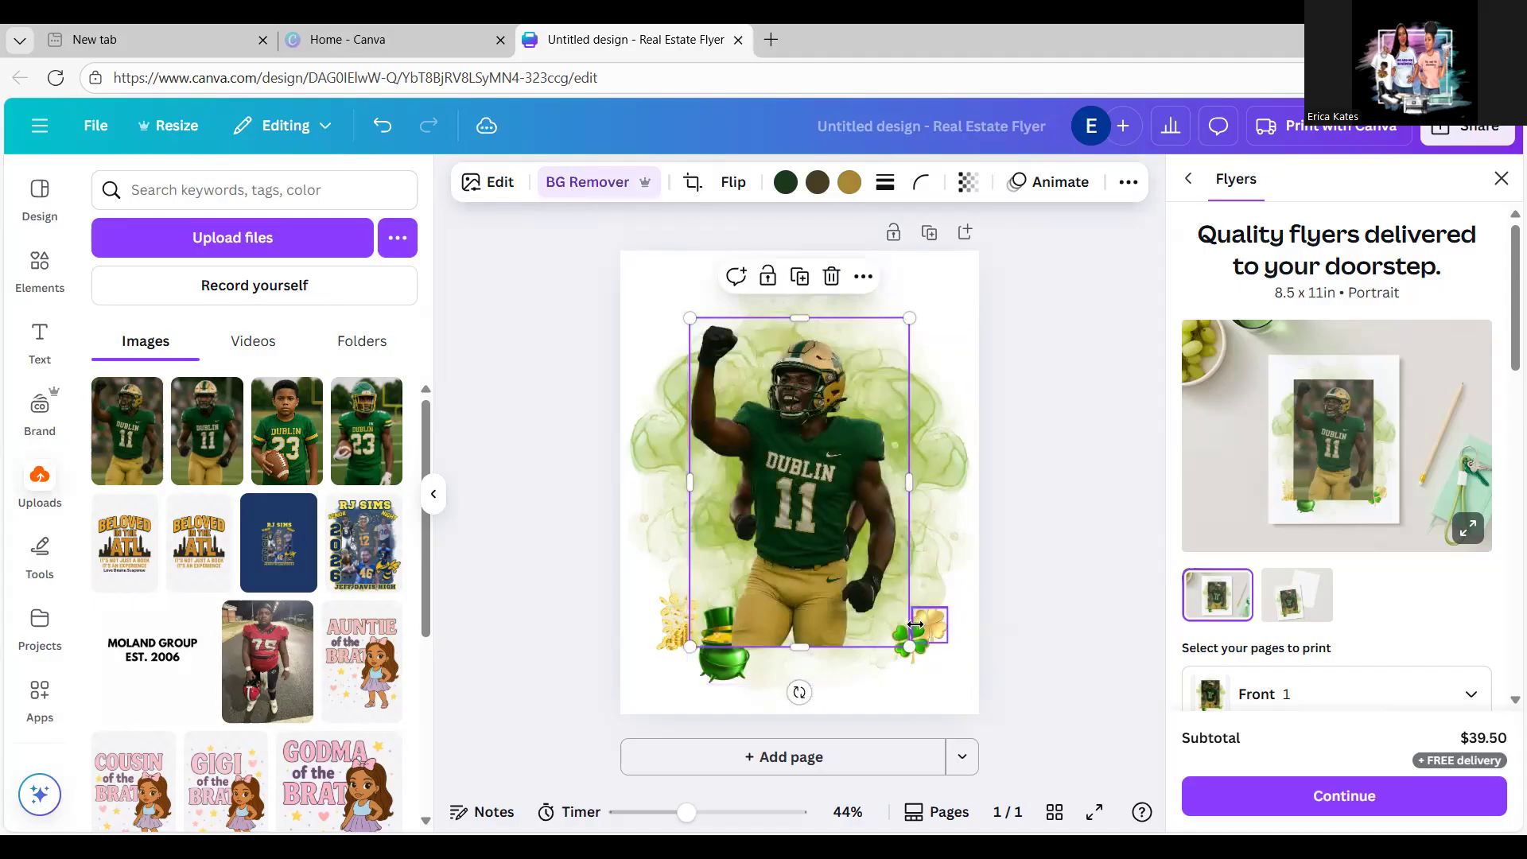
left_click_drag(909, 646, 722, 495)
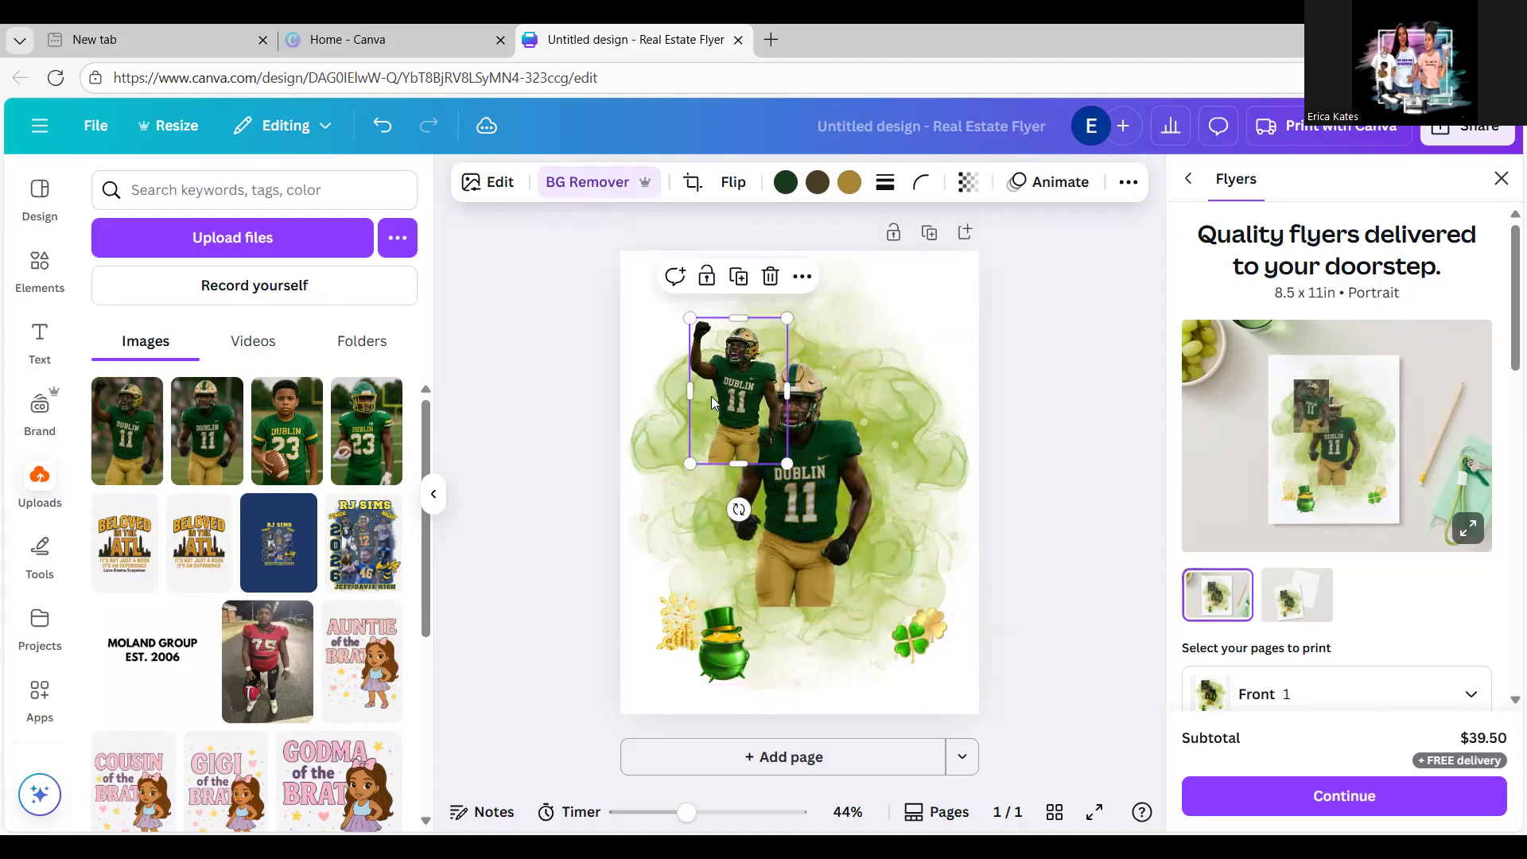
left_click_drag(744, 407, 703, 440)
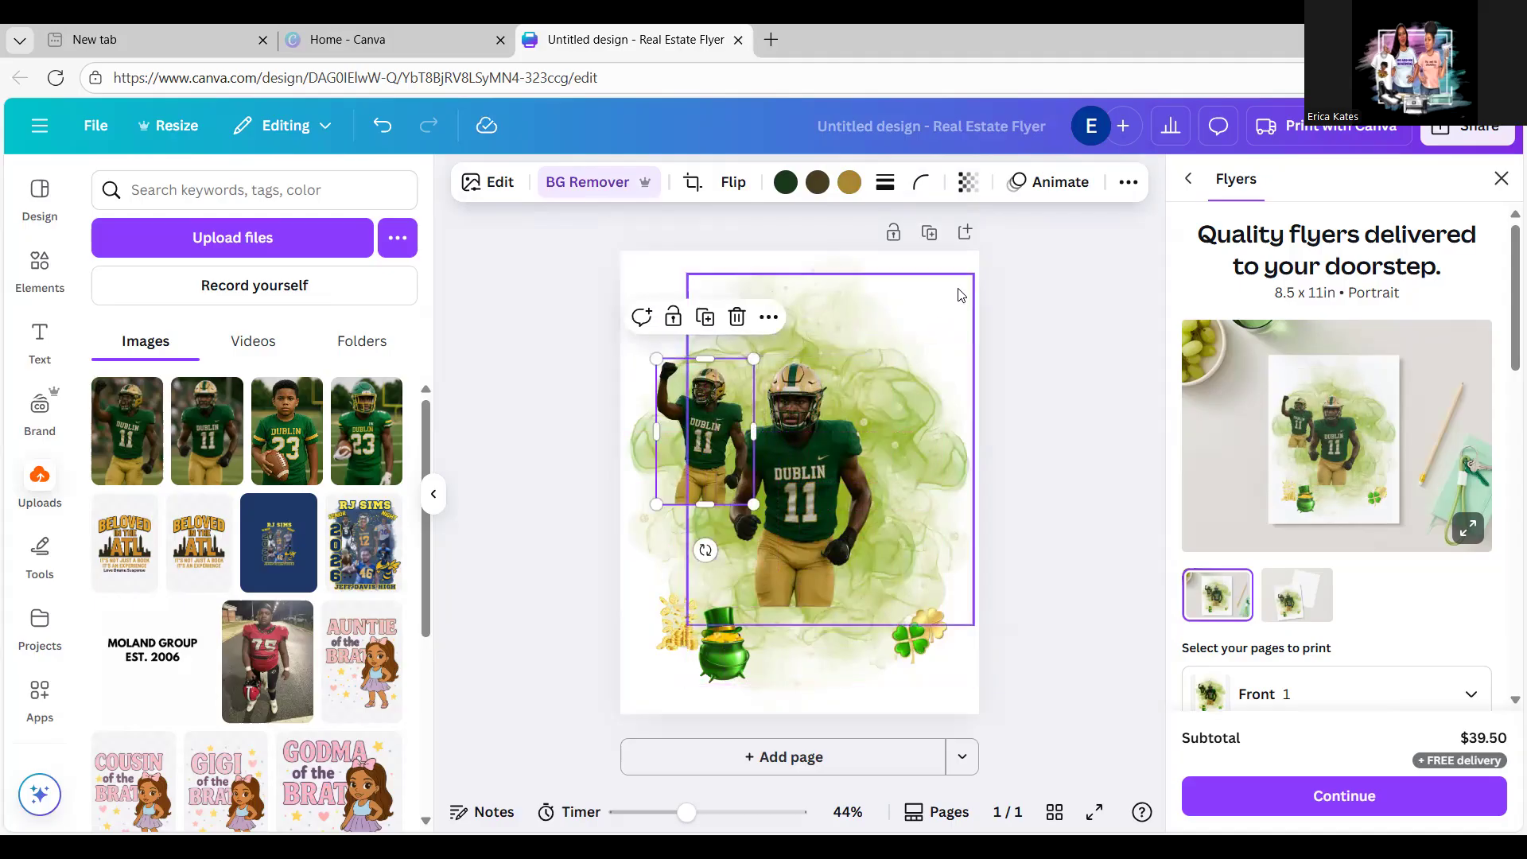
left_click(853, 396)
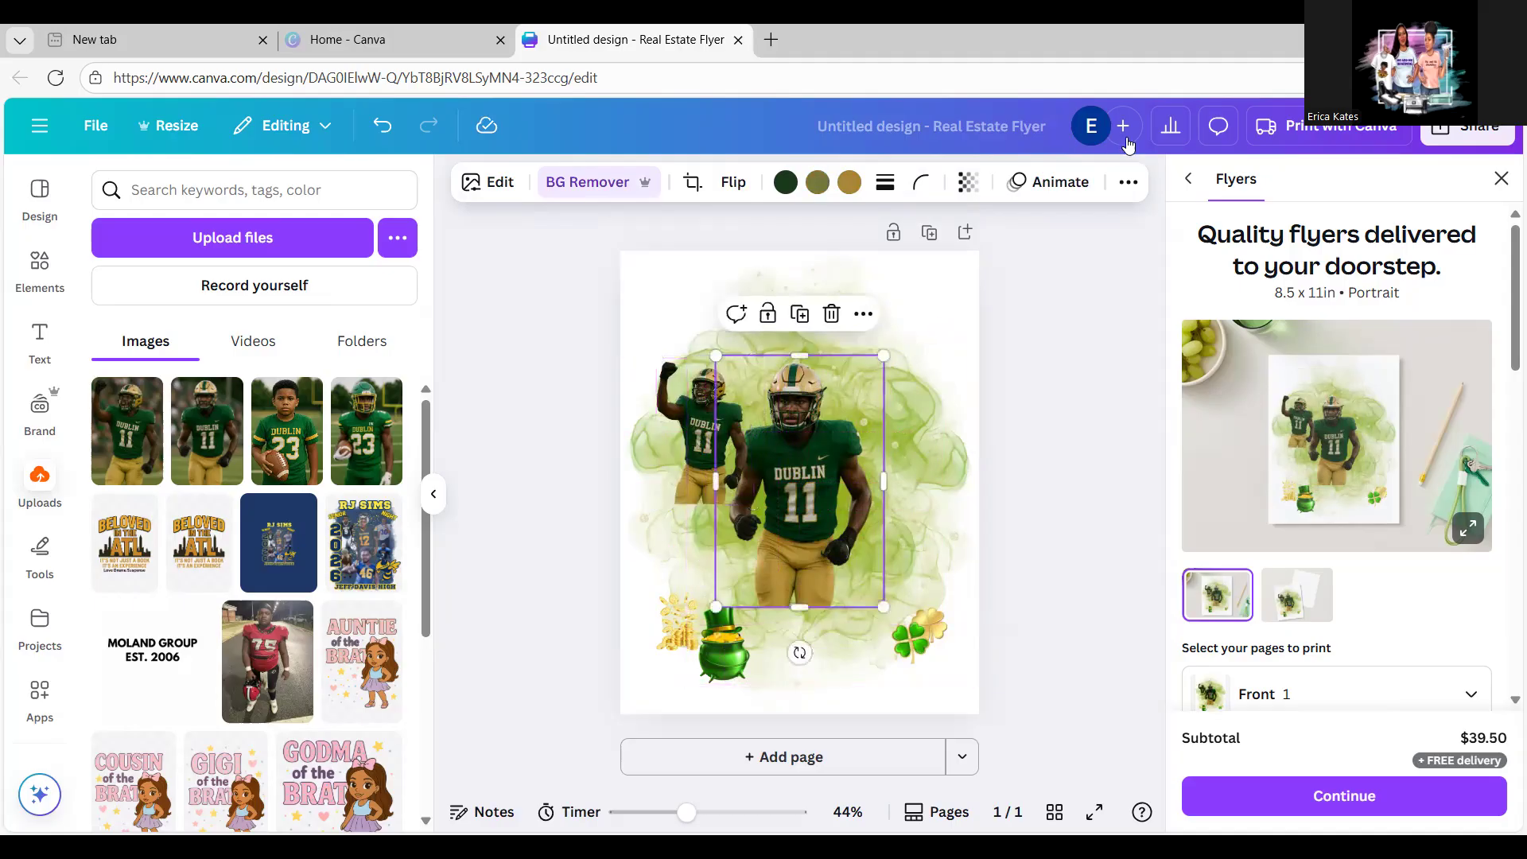
Step: Bring the large #11 player cutout to the front
left_click(1124, 191)
left_click(1062, 226)
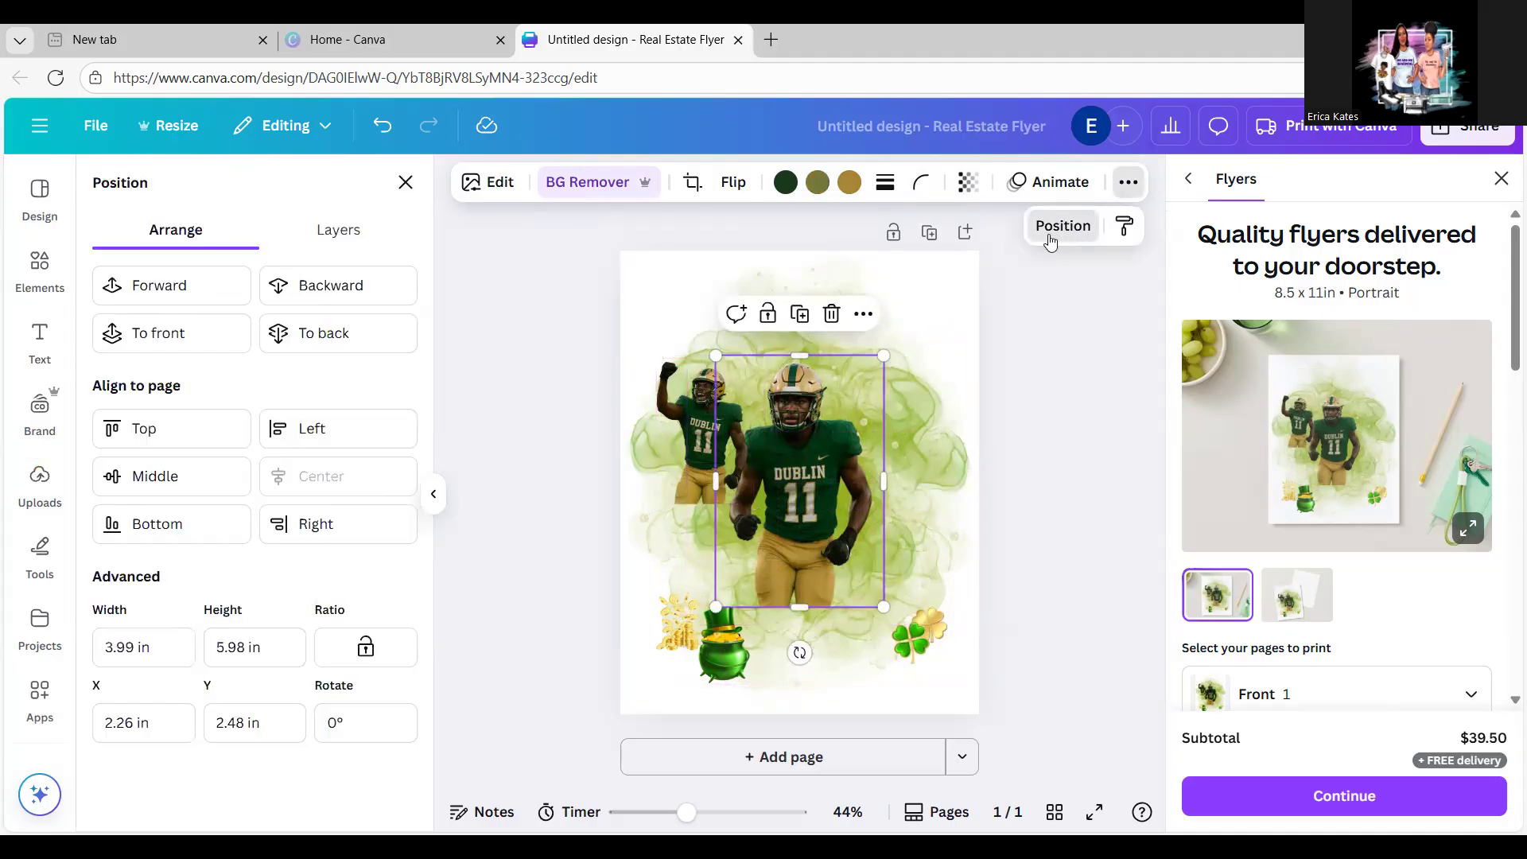
left_click(205, 280)
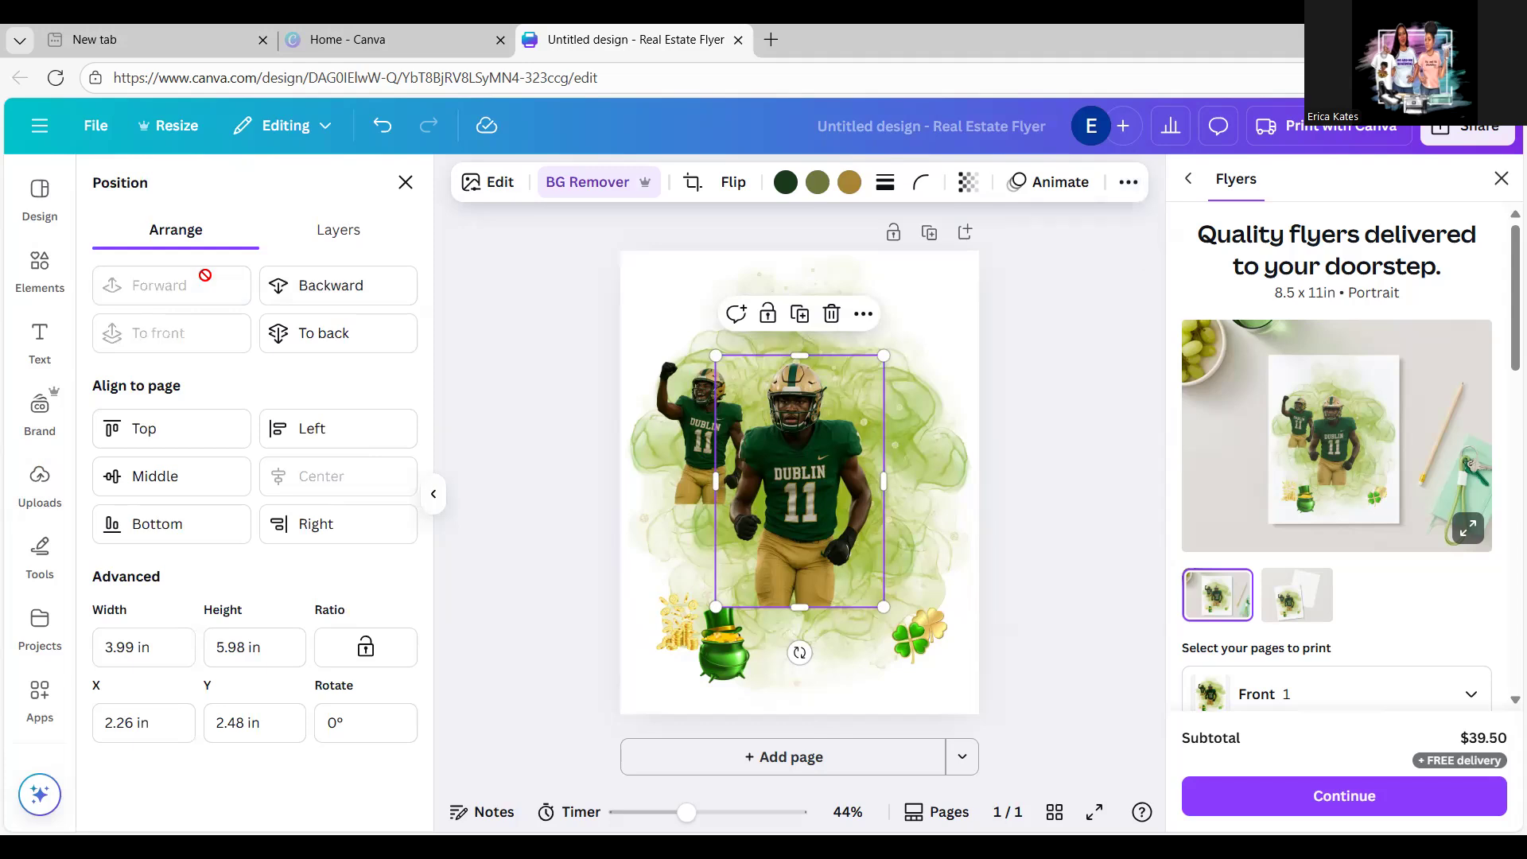
Step: Add the #23 boy photo with background removed, shrunk and placed lower left
left_click(405, 183)
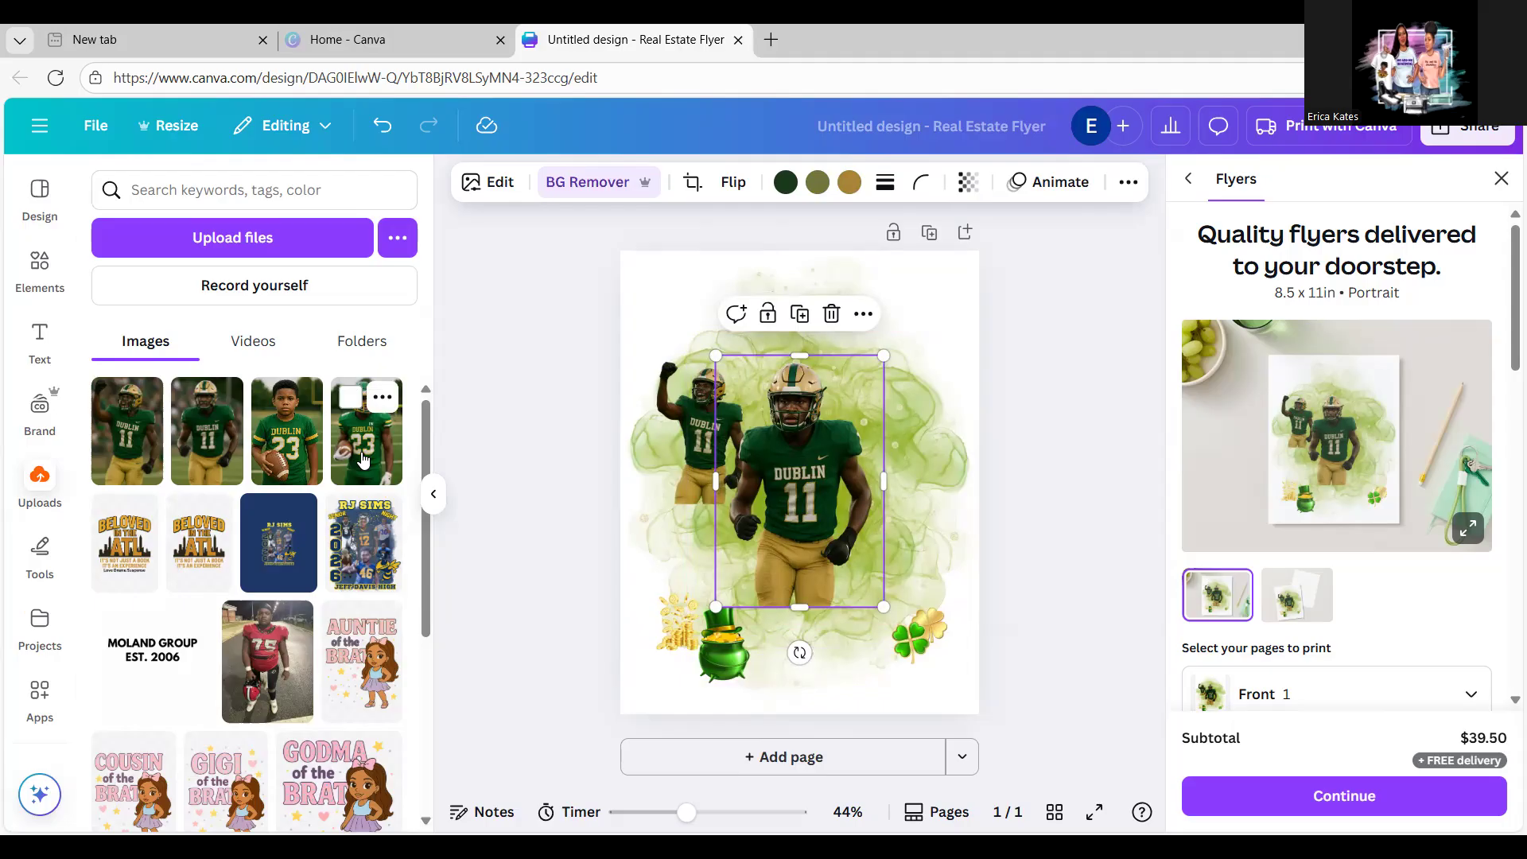
left_click(362, 459)
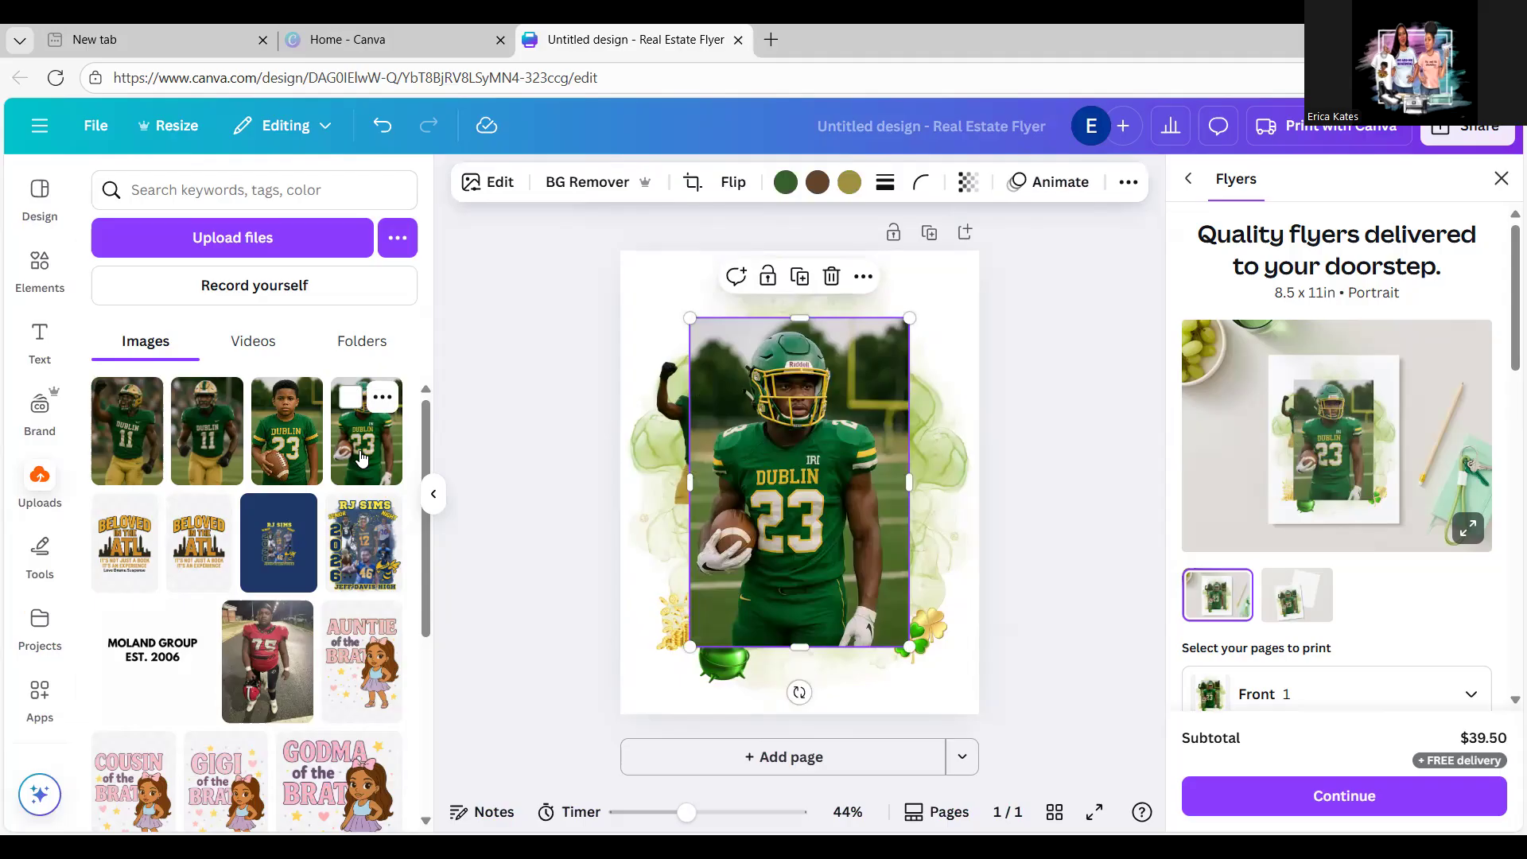
key("ctrl+z")
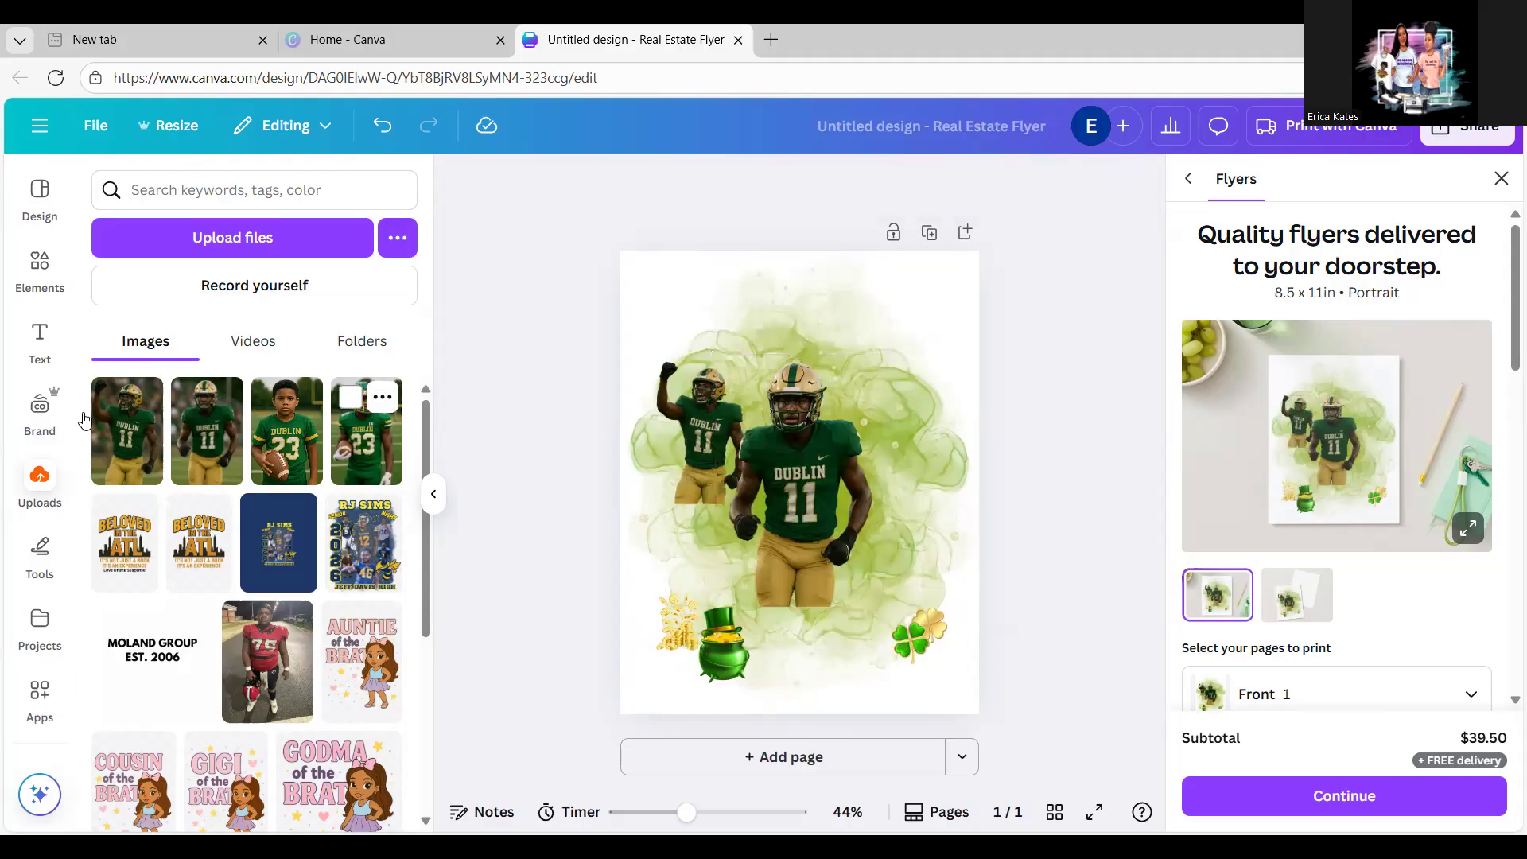
left_click(309, 427)
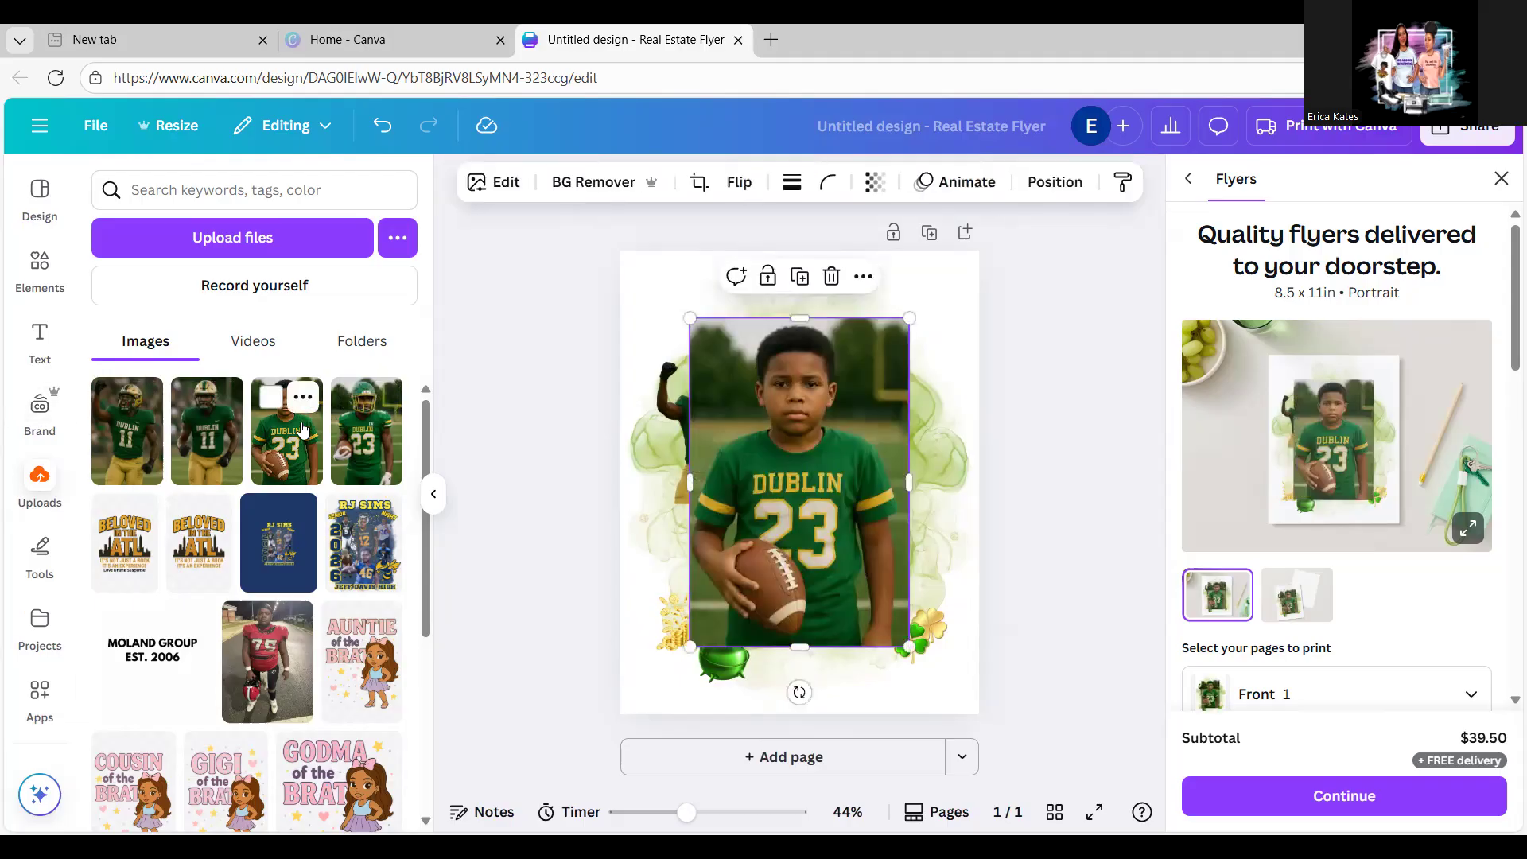
left_click(572, 194)
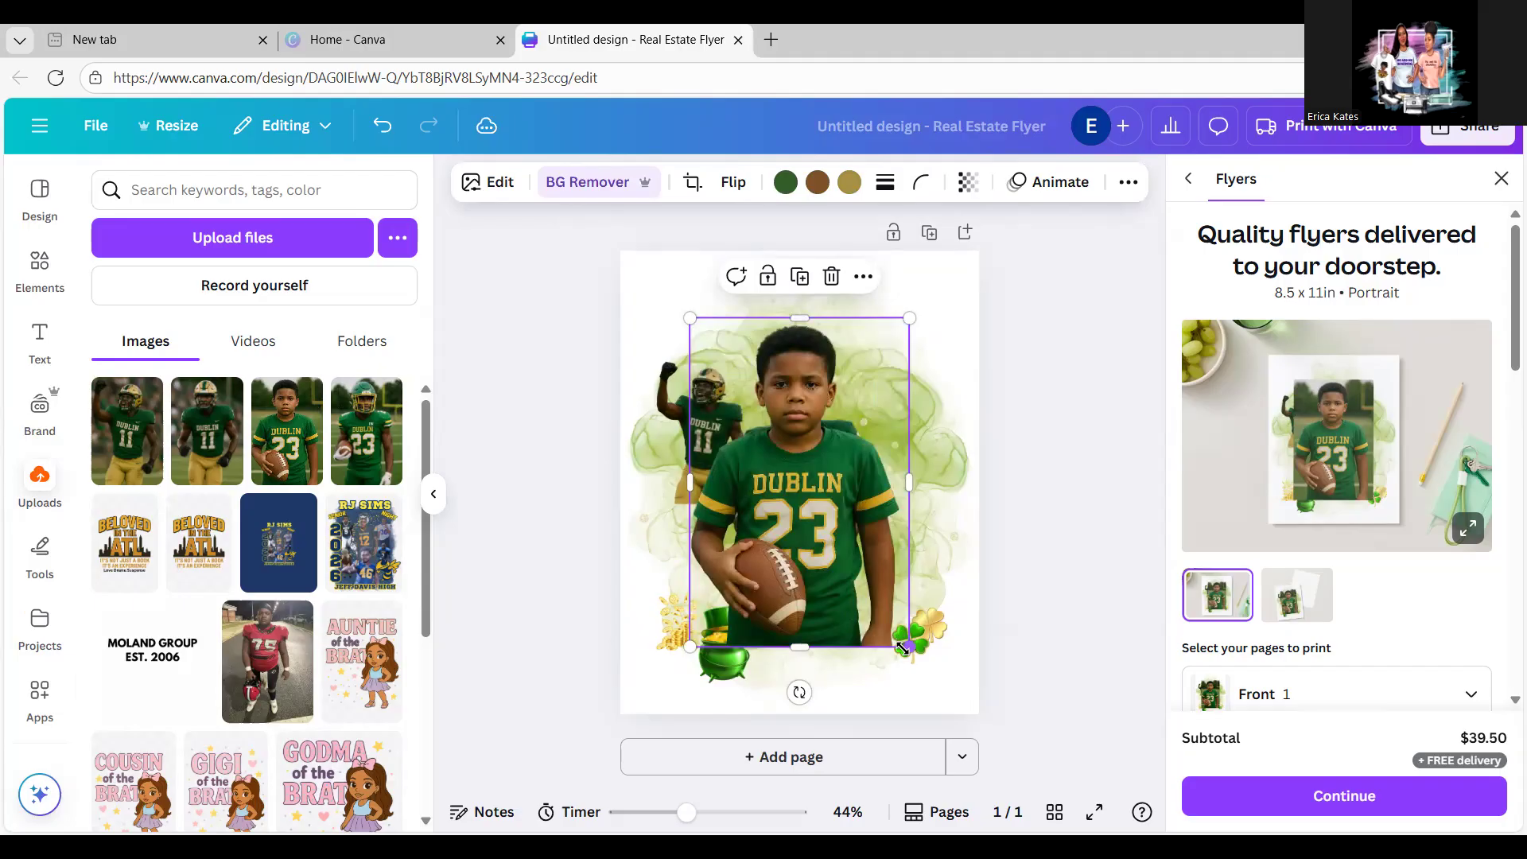
left_click_drag(909, 646, 731, 477)
left_click_drag(716, 423, 710, 542)
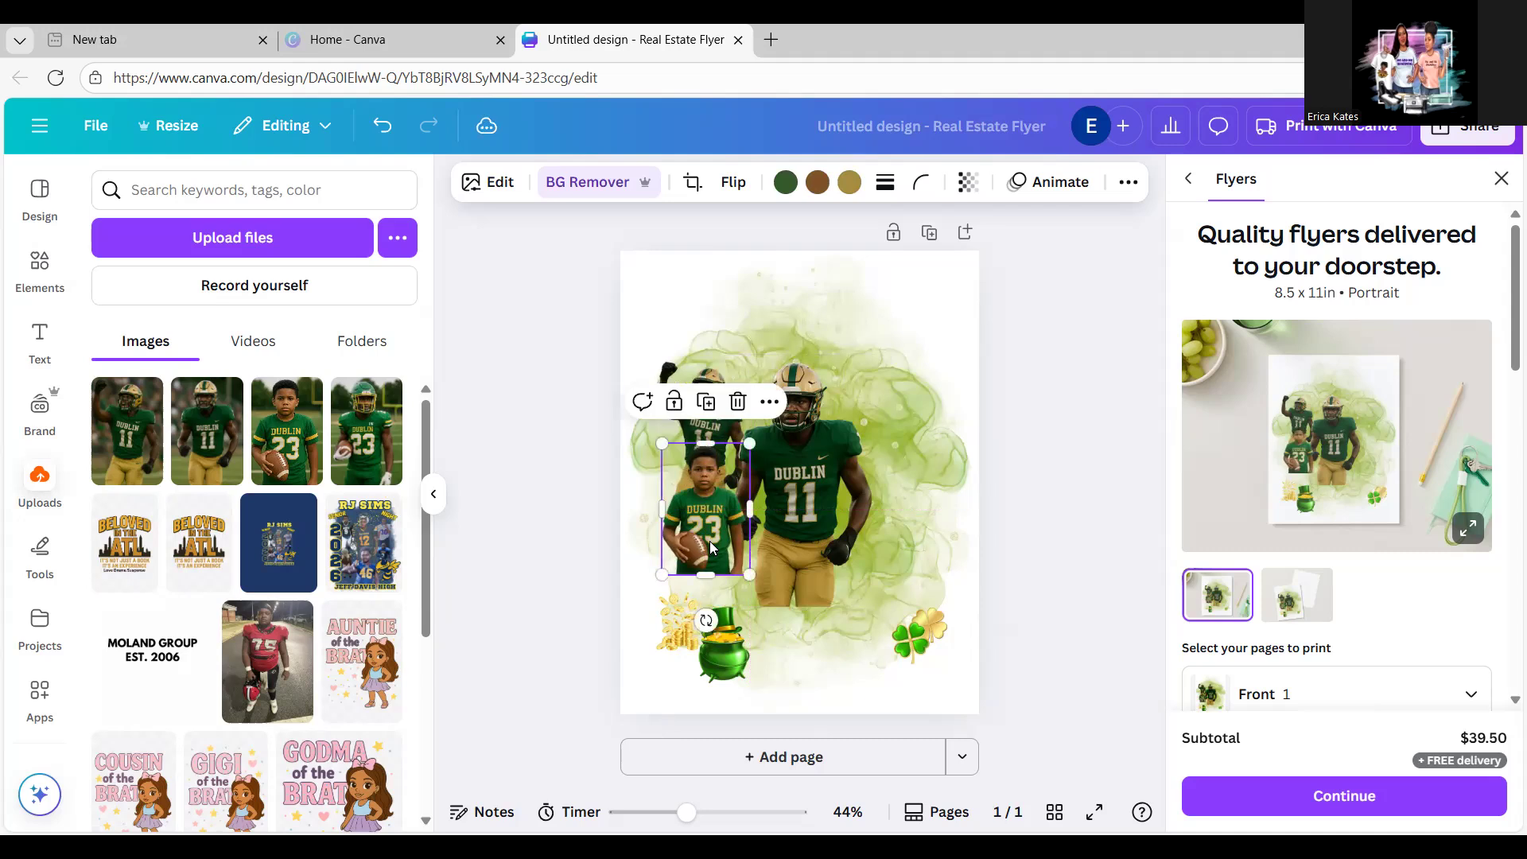
Step: Bring the #11 player in front of the boy and nudge it slightly upward
left_click(797, 512)
left_click(1128, 194)
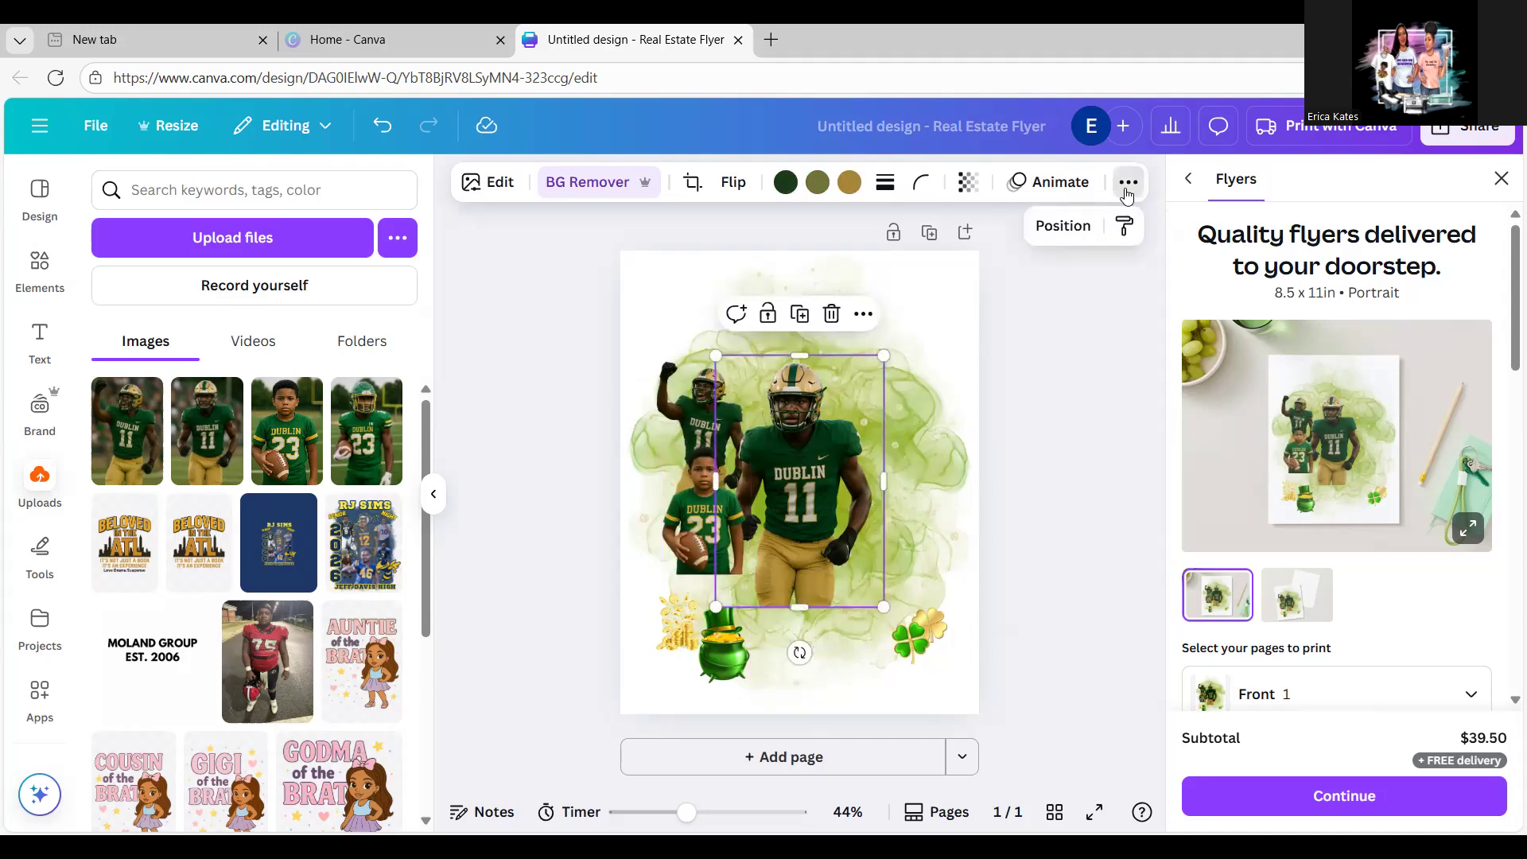
left_click(1058, 235)
left_click(215, 288)
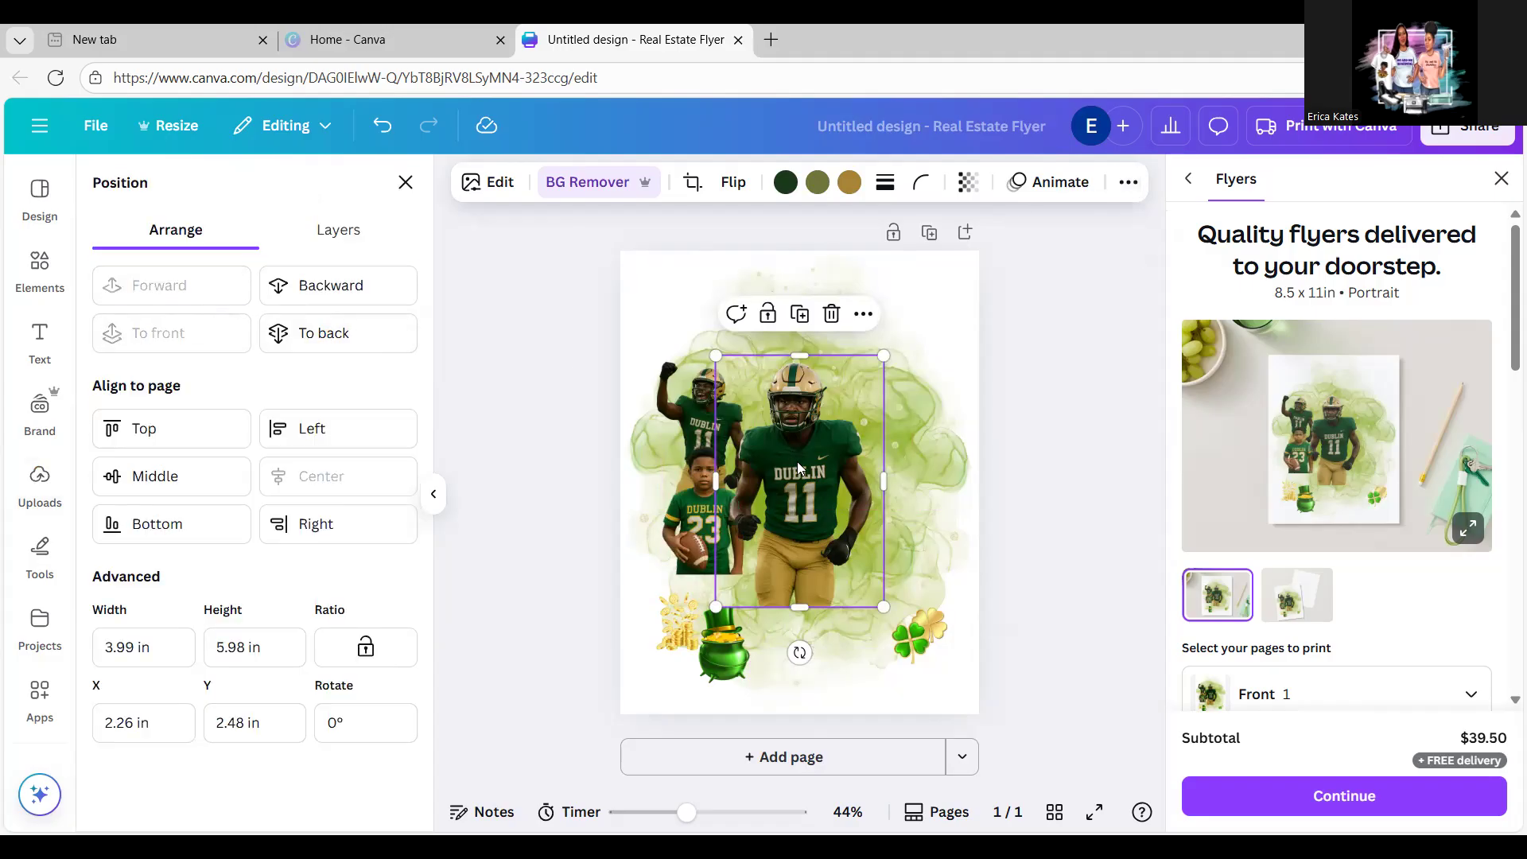
left_click_drag(793, 457, 795, 453)
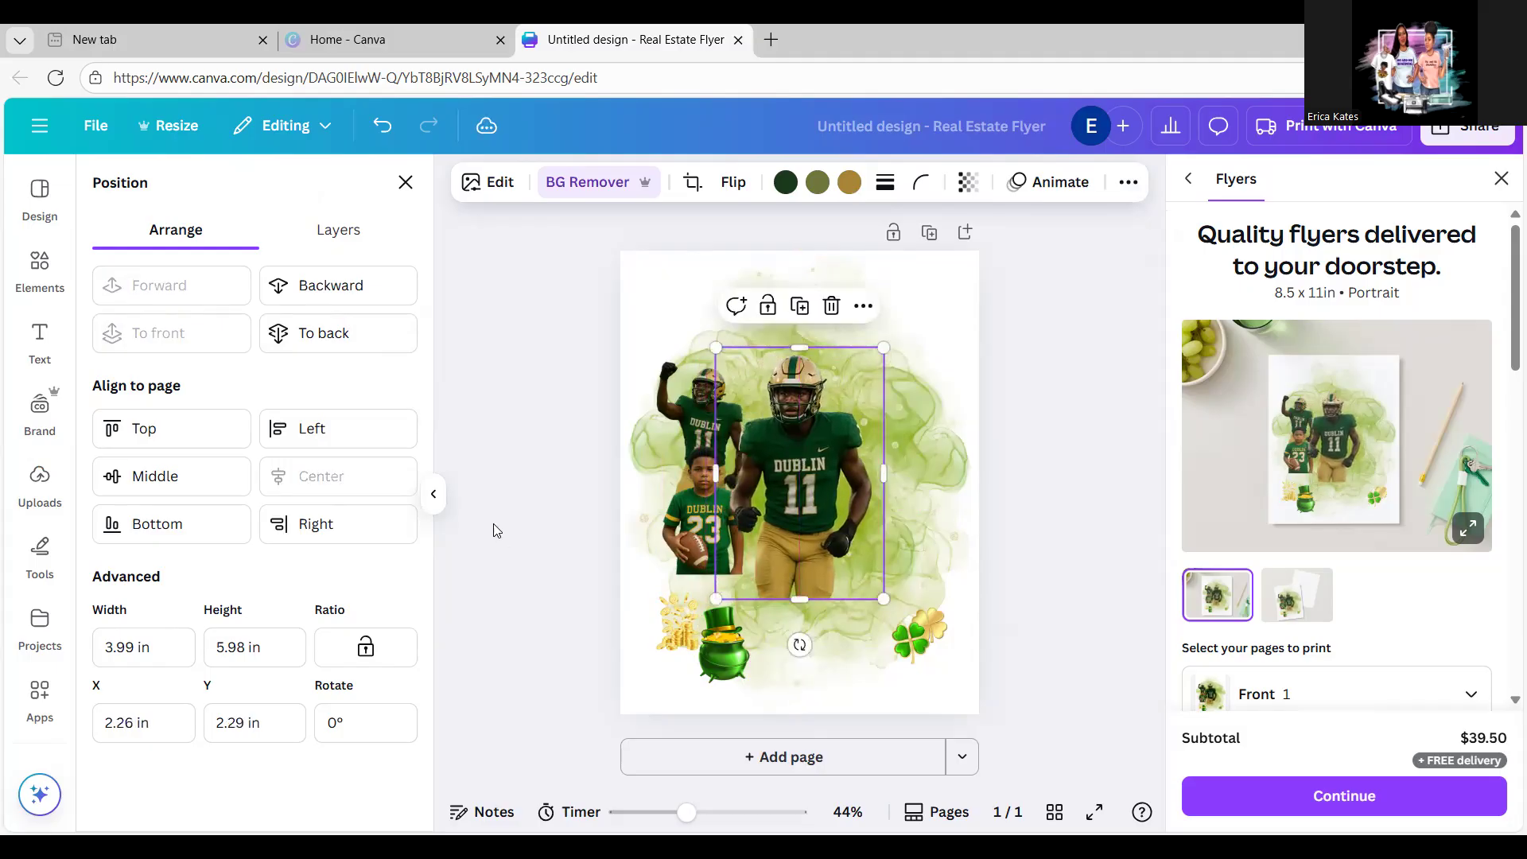
left_click(38, 481)
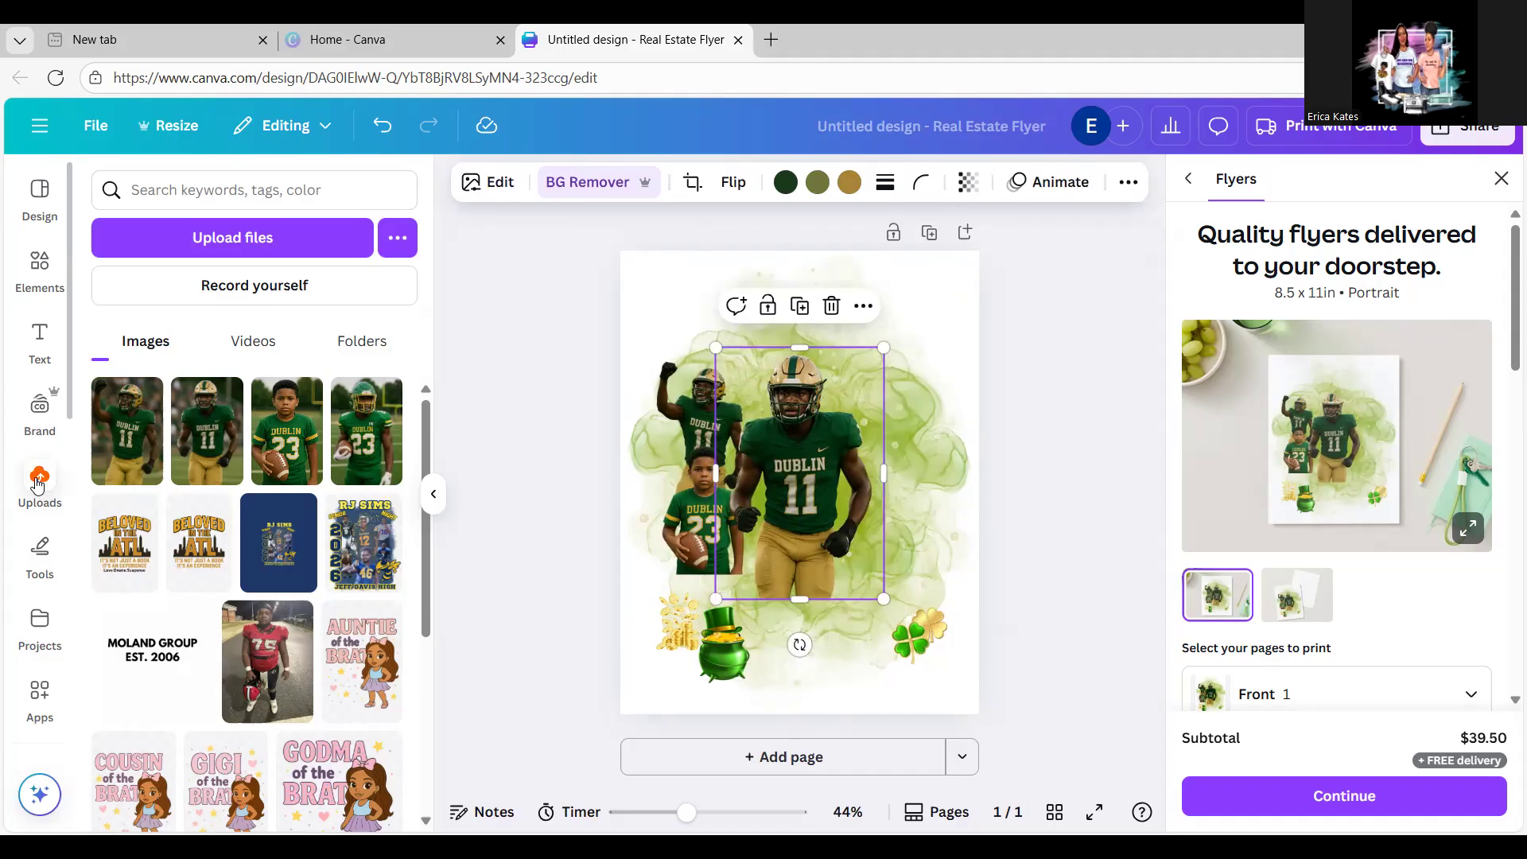
Step: Add the #23 player photo, remove its background, shrink it and overlap it with the #11 player
left_click(362, 449)
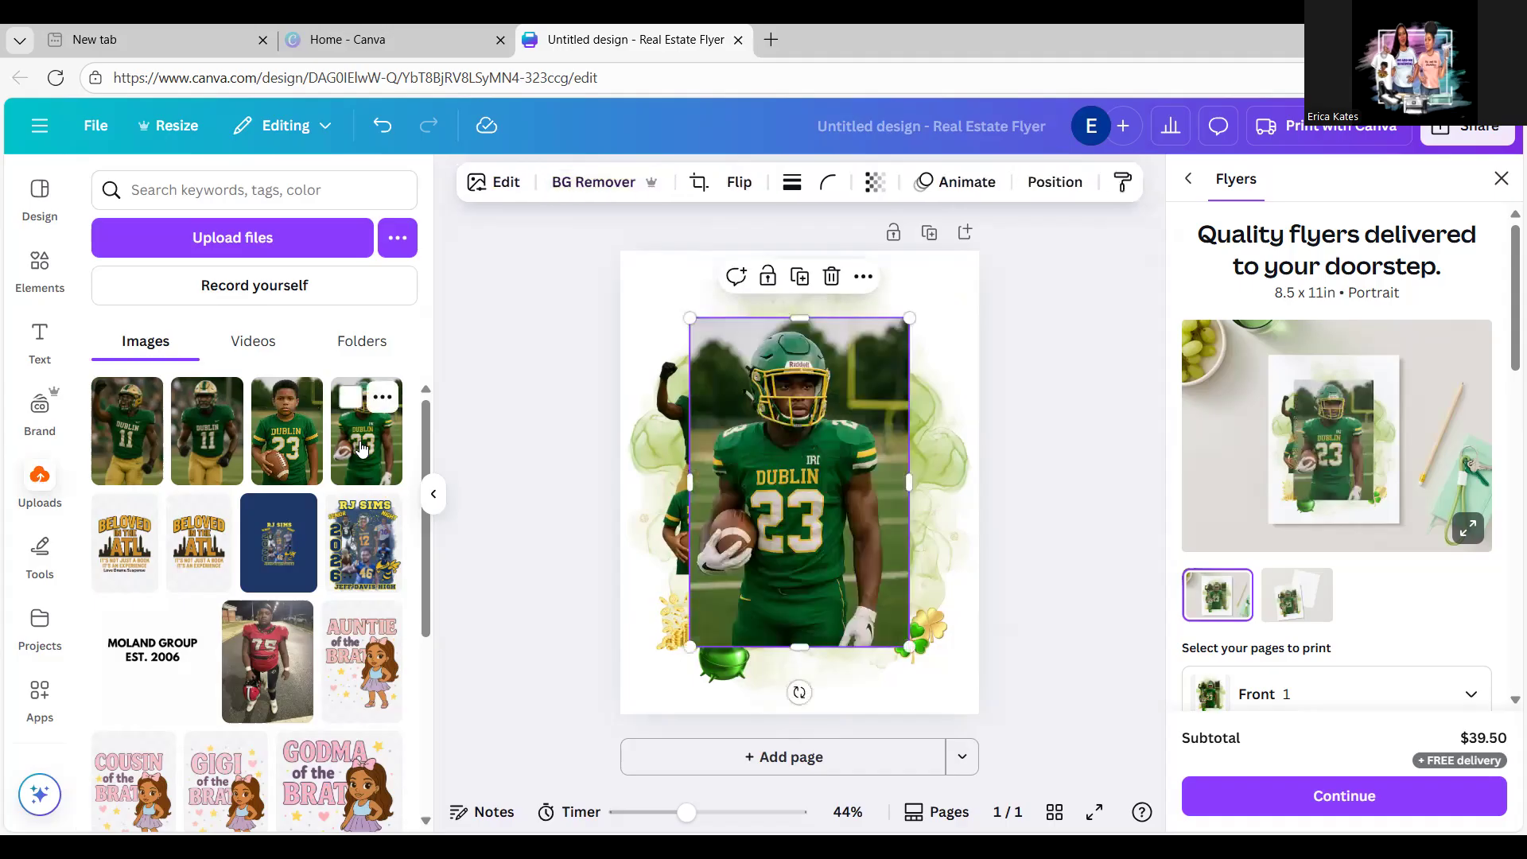
left_click(598, 183)
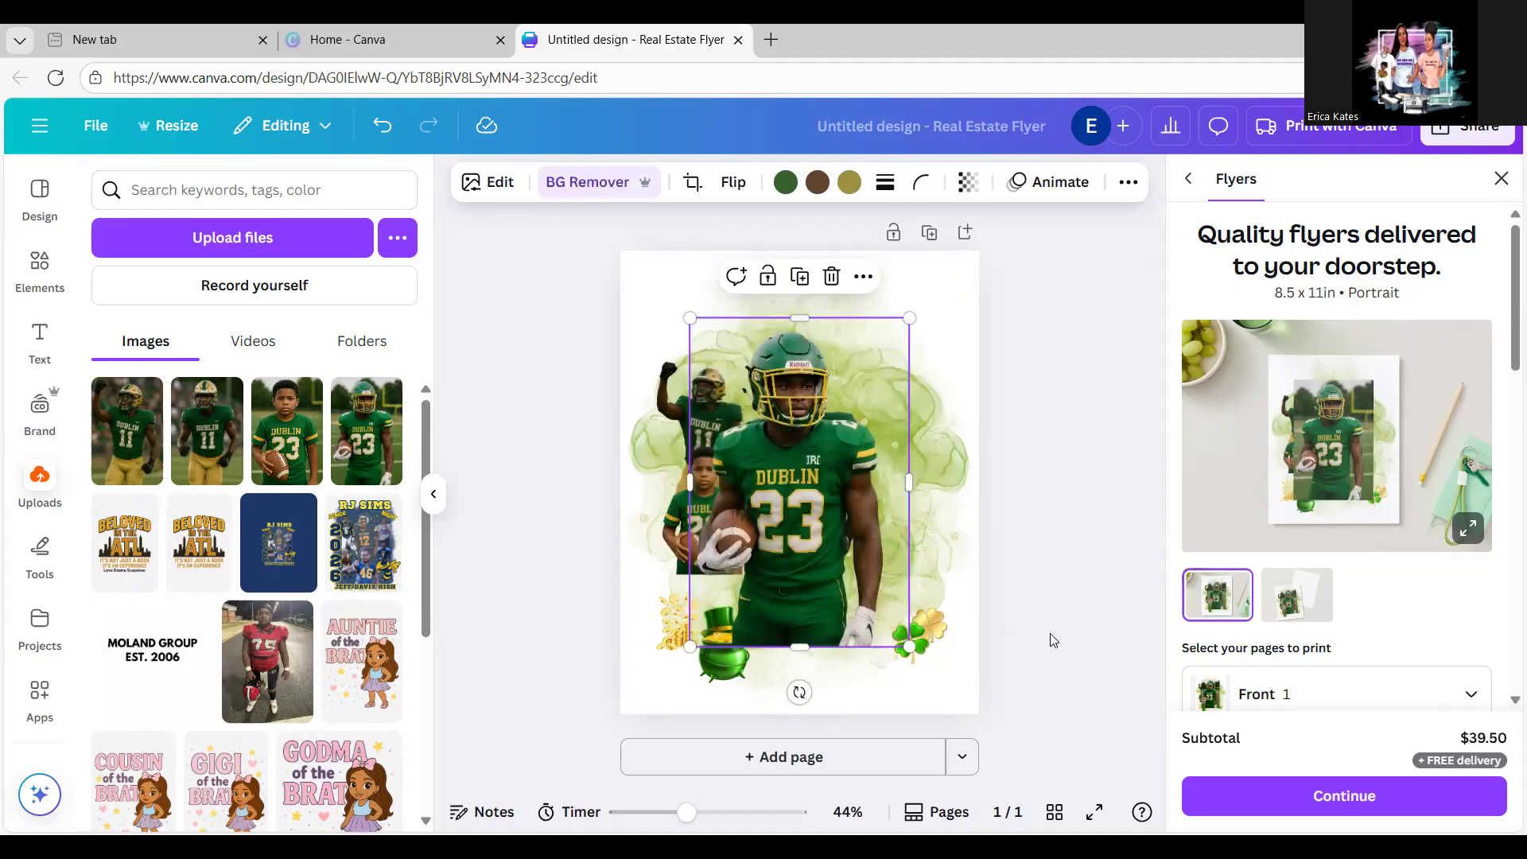
left_click_drag(912, 648, 822, 517)
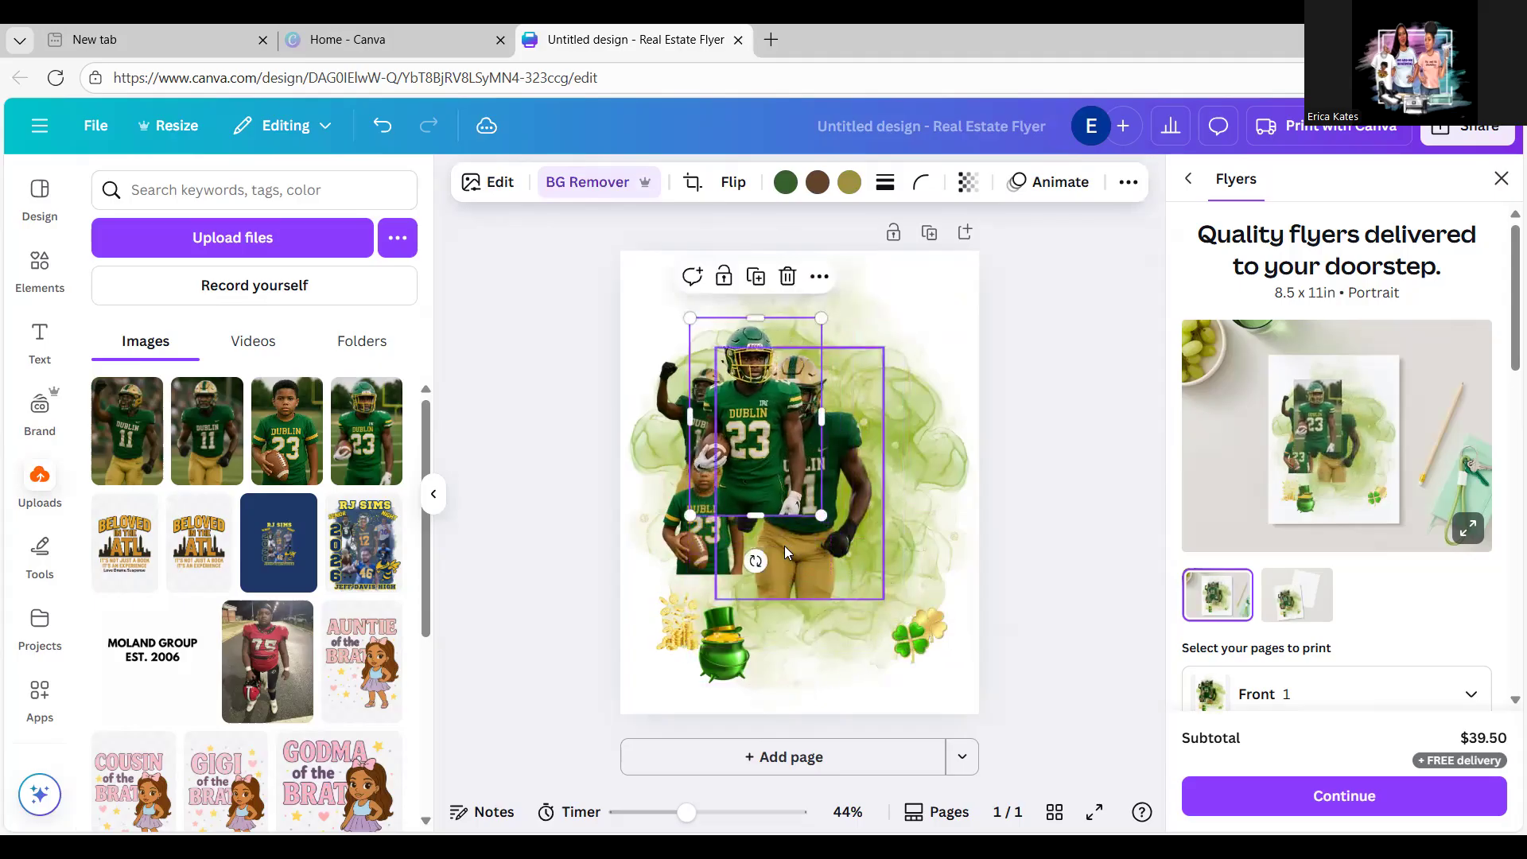
left_click_drag(747, 478, 885, 512)
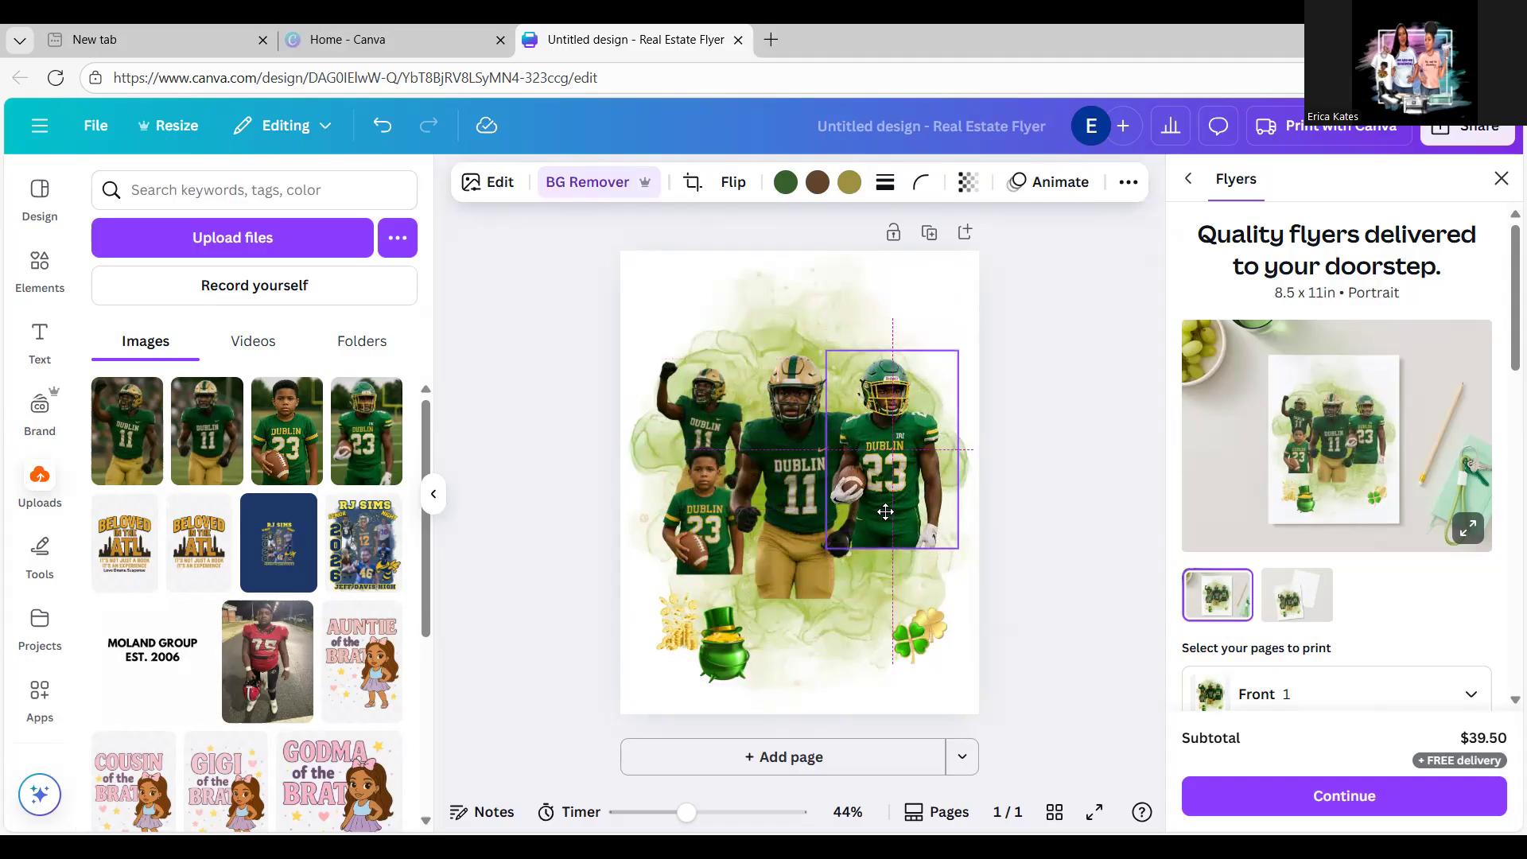
left_click_drag(886, 512, 701, 509)
Step: Move the large #11 player right, then enlarge the #23 player and centre him in front
left_click(816, 491)
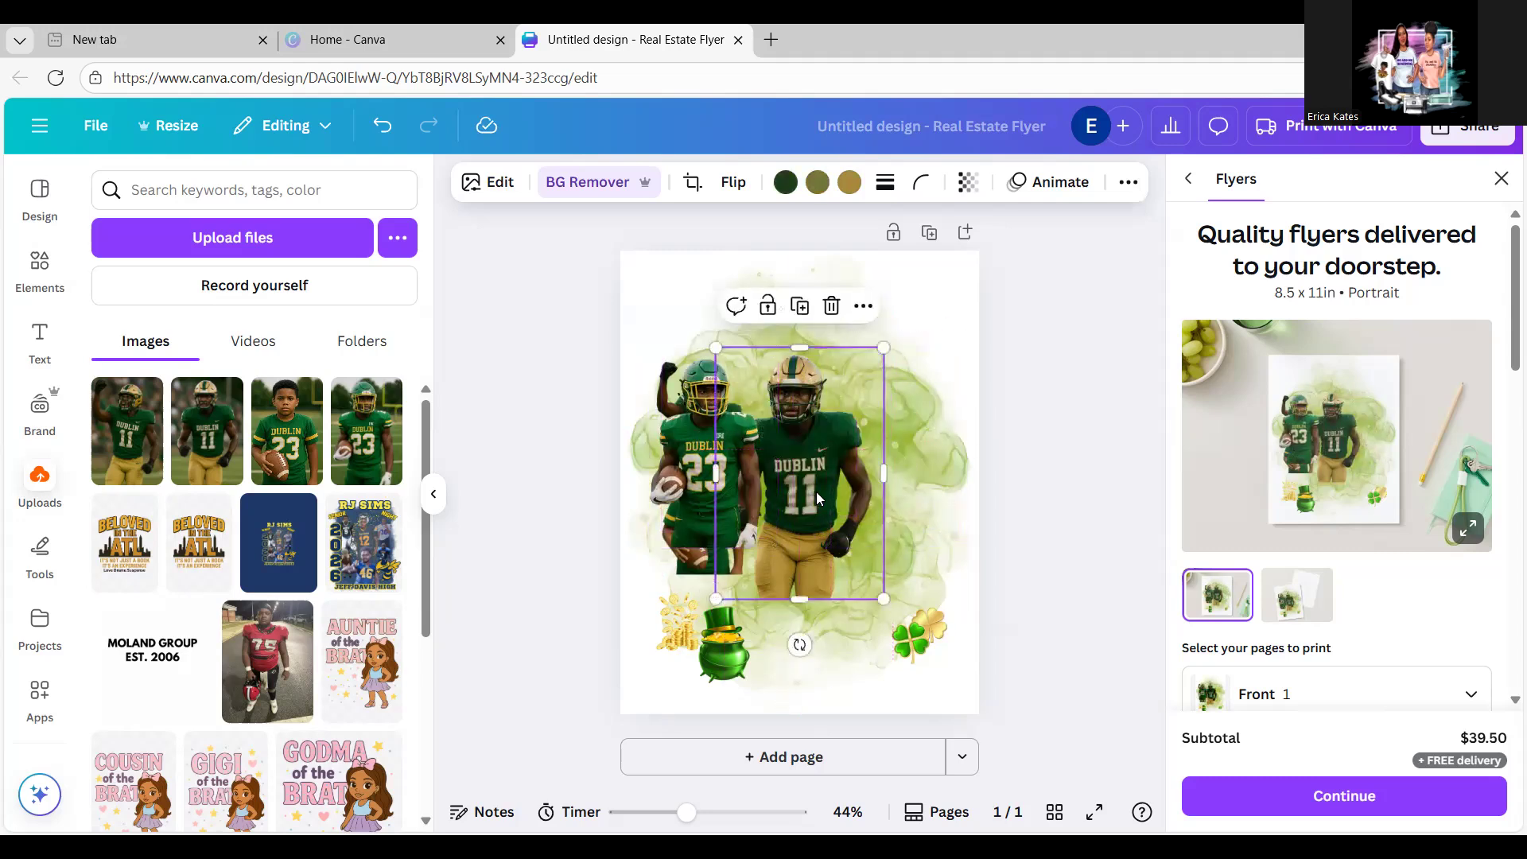
left_click_drag(802, 508, 890, 497)
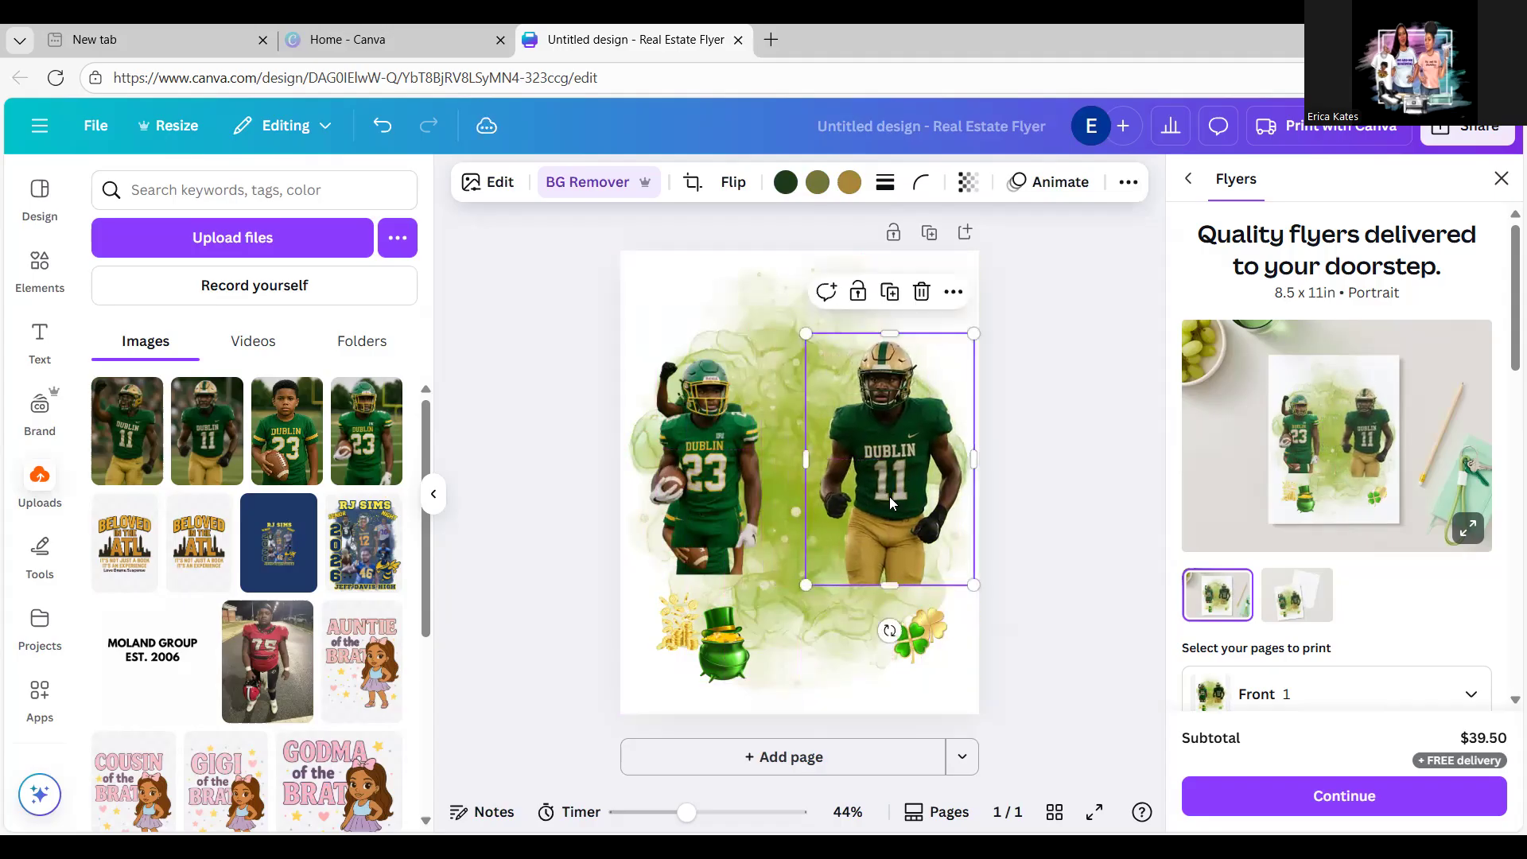
left_click(725, 499)
left_click_drag(778, 547, 830, 625)
left_click_drag(755, 539, 820, 517)
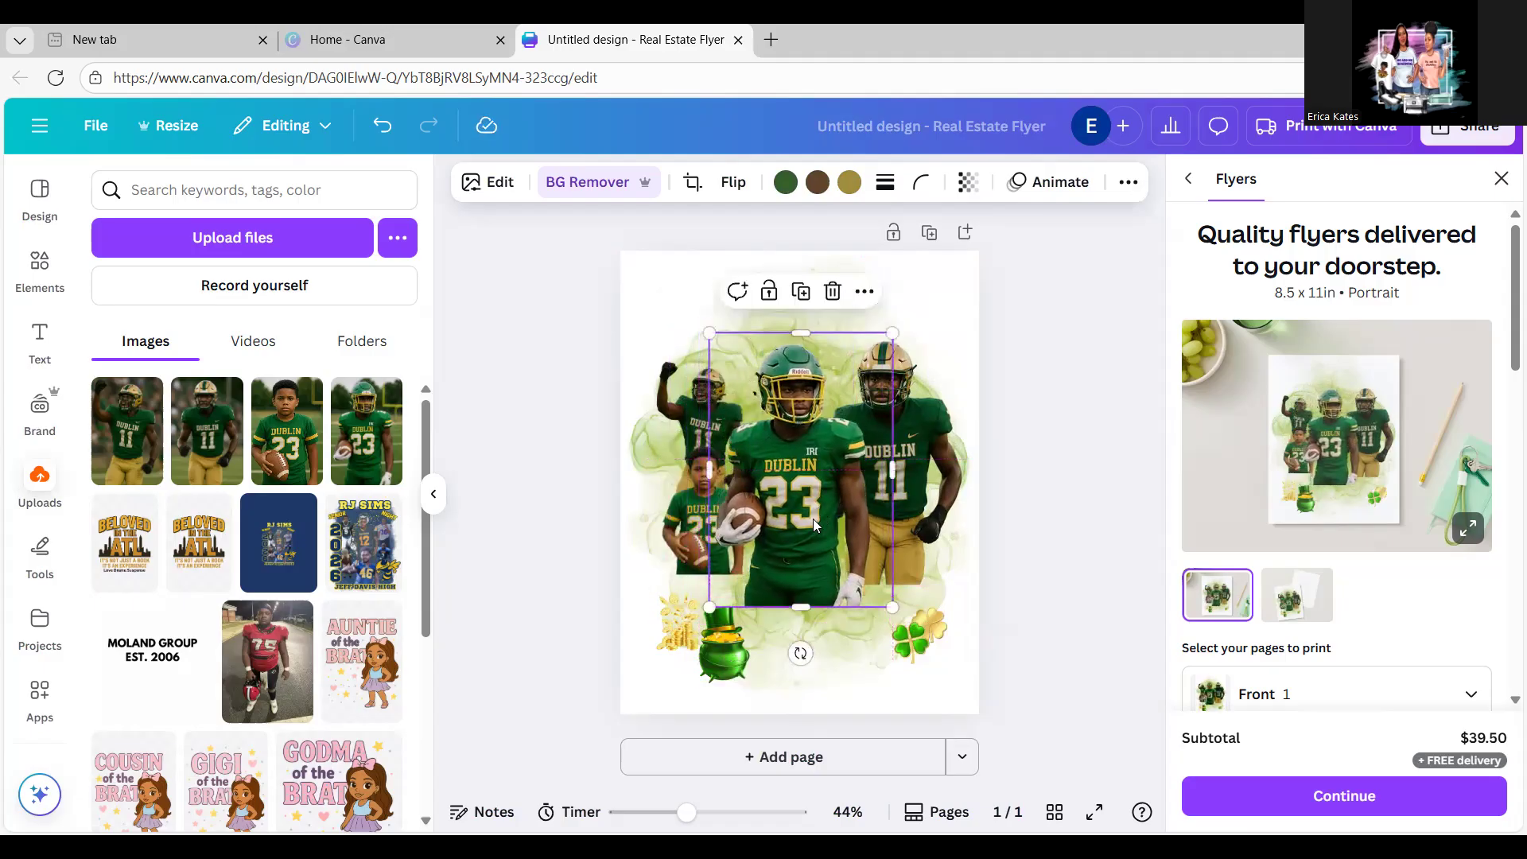
Step: Move the boy photo to the top, then enlarge and reposition the left #11 player and lower the right one
left_click(681, 530)
left_click_drag(681, 535, 737, 348)
left_click(682, 392)
left_click_drag(672, 389, 667, 464)
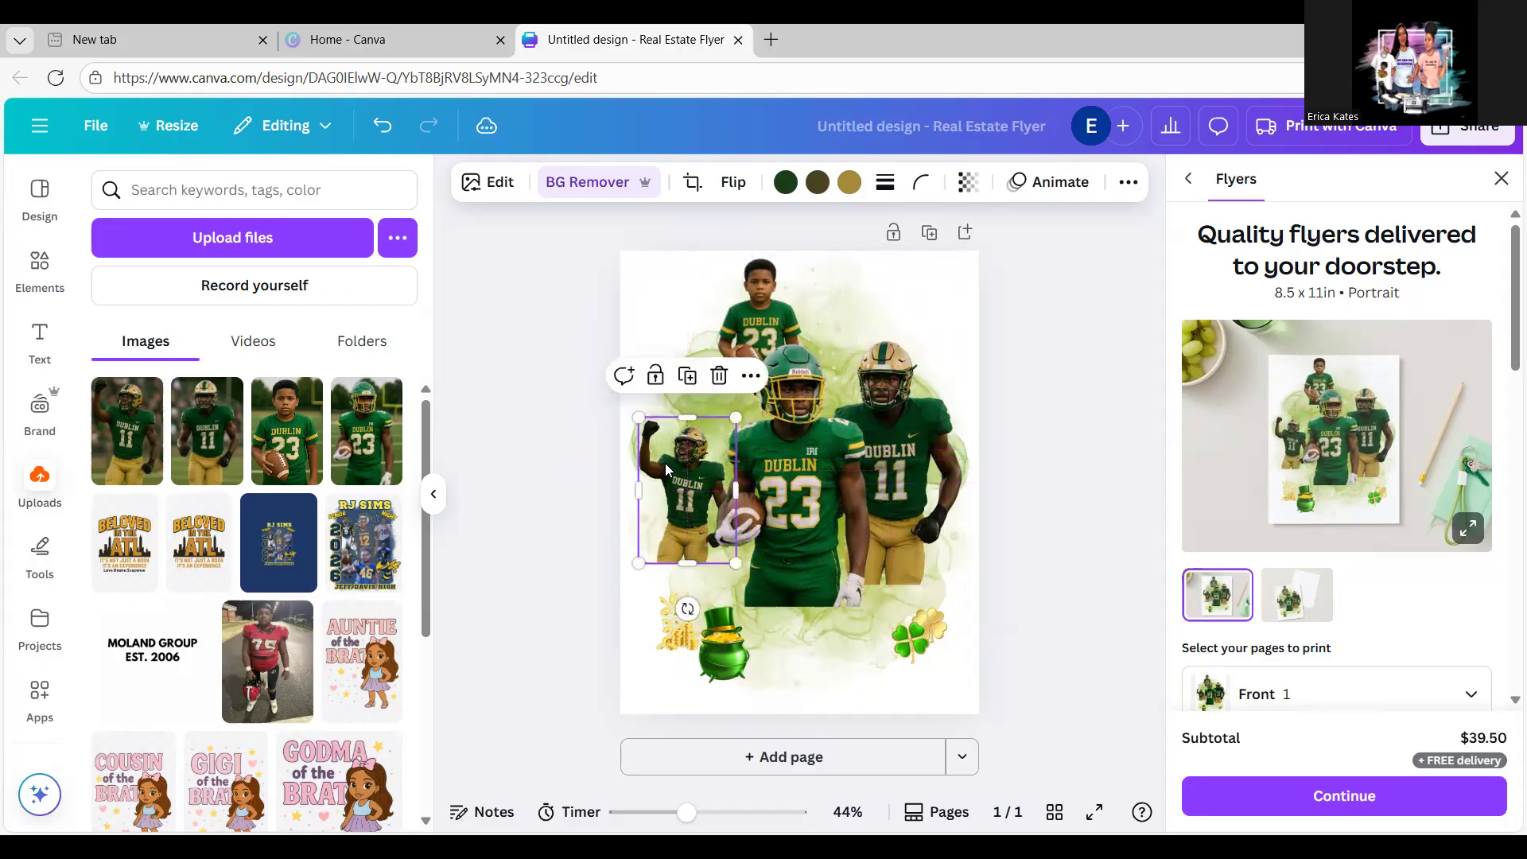
left_click_drag(736, 564, 762, 603)
left_click_drag(681, 506, 683, 476)
left_click_drag(934, 465, 934, 472)
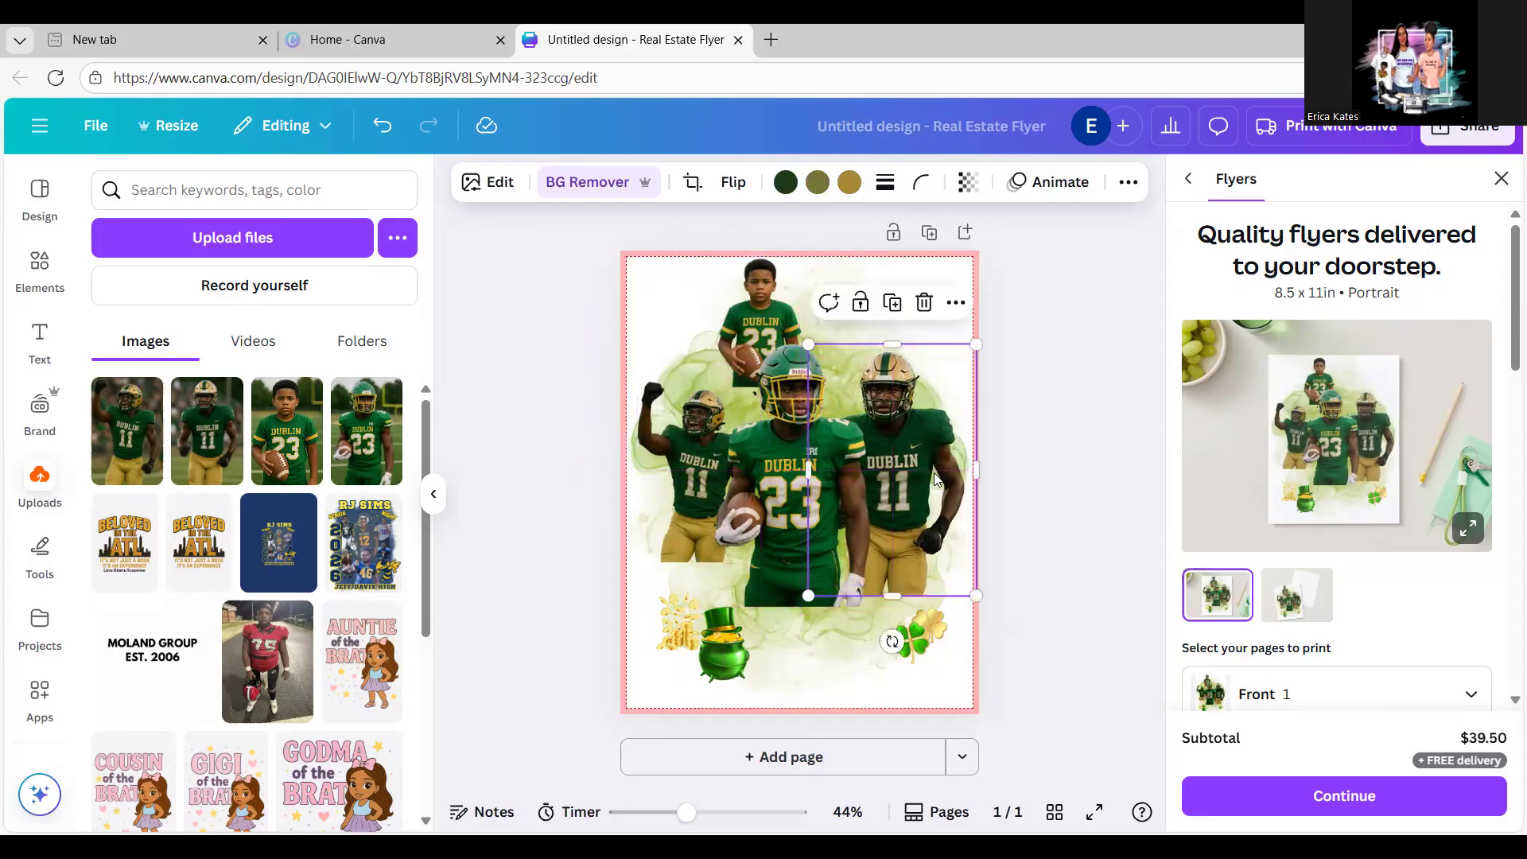
Step: Flip the right-hand #11 player horizontally, shrinking and fine-tuning his position slightly
left_click(731, 182)
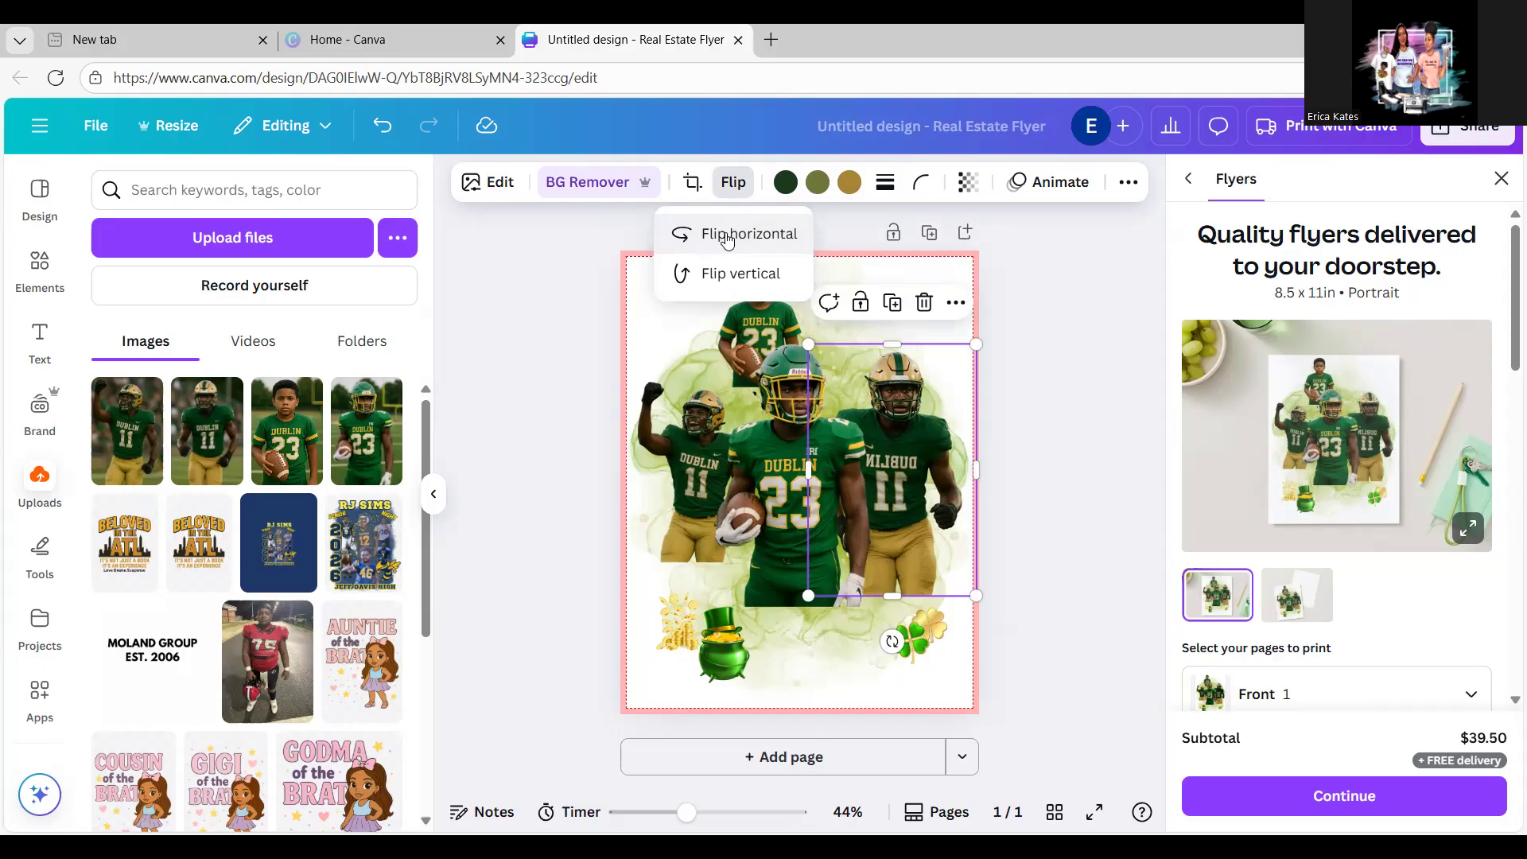
left_click(727, 235)
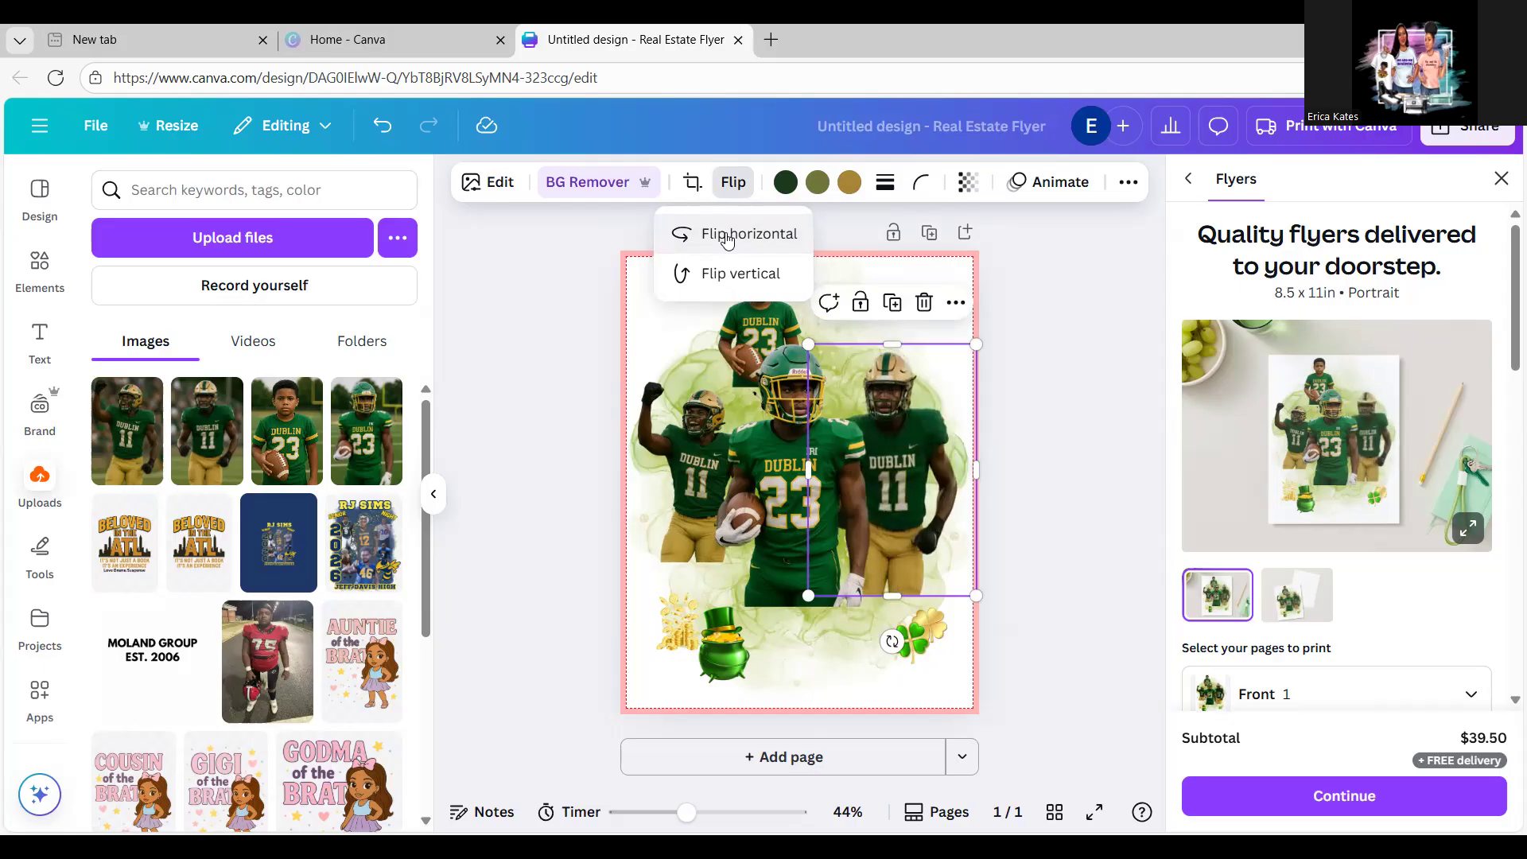
left_click(973, 595)
left_click_drag(961, 587, 950, 572)
left_click_drag(917, 433, 920, 446)
Step: Delete the boy photo and line the gold coins and shamrocks up along the bottom
left_click(759, 289)
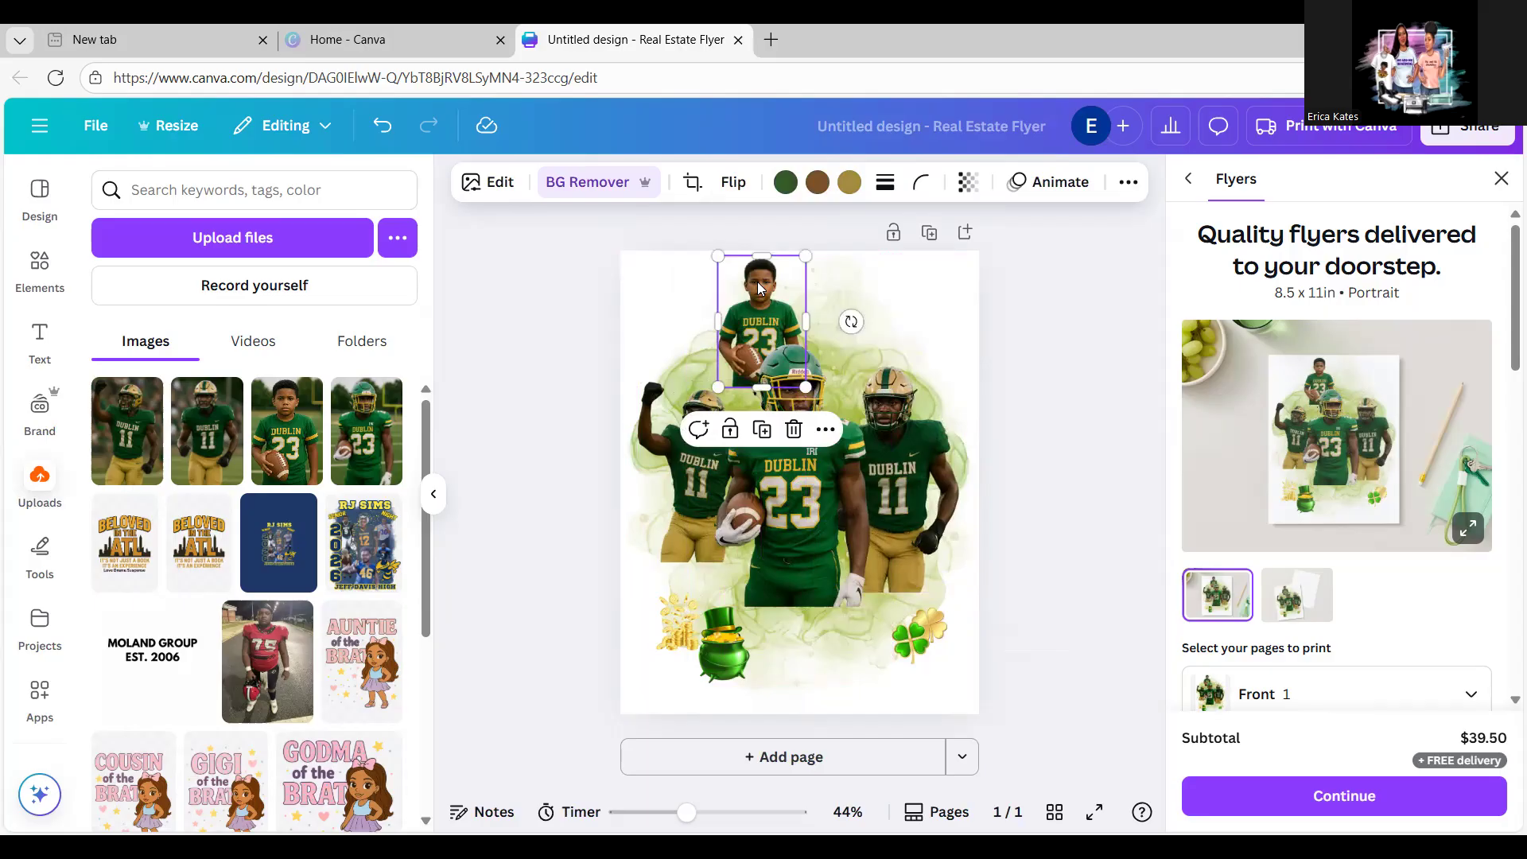
key("Delete")
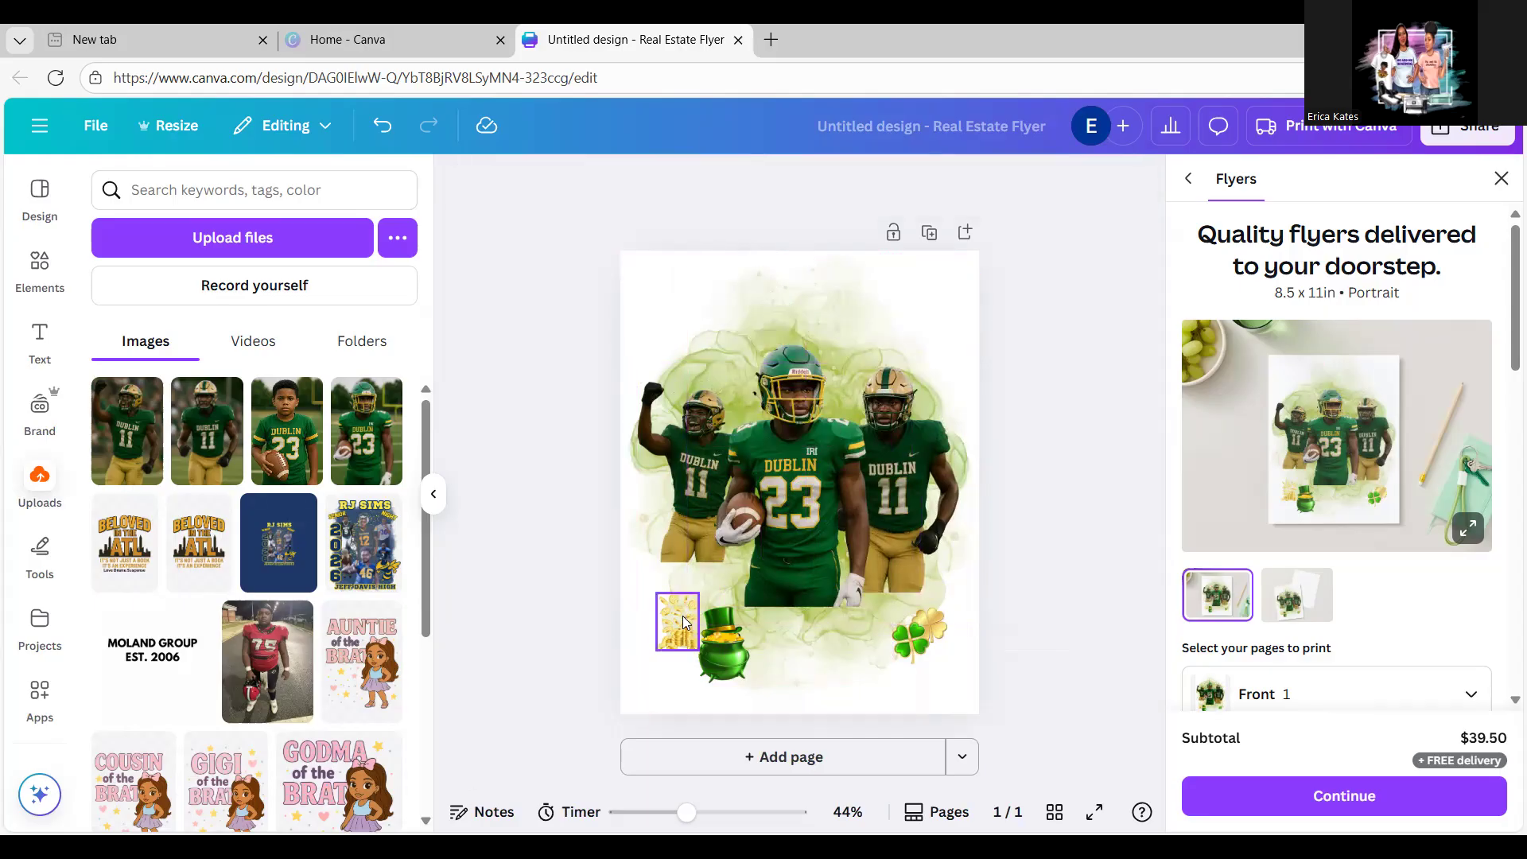
left_click_drag(684, 624, 718, 689)
left_click_drag(913, 645, 765, 693)
left_click_drag(930, 627, 826, 694)
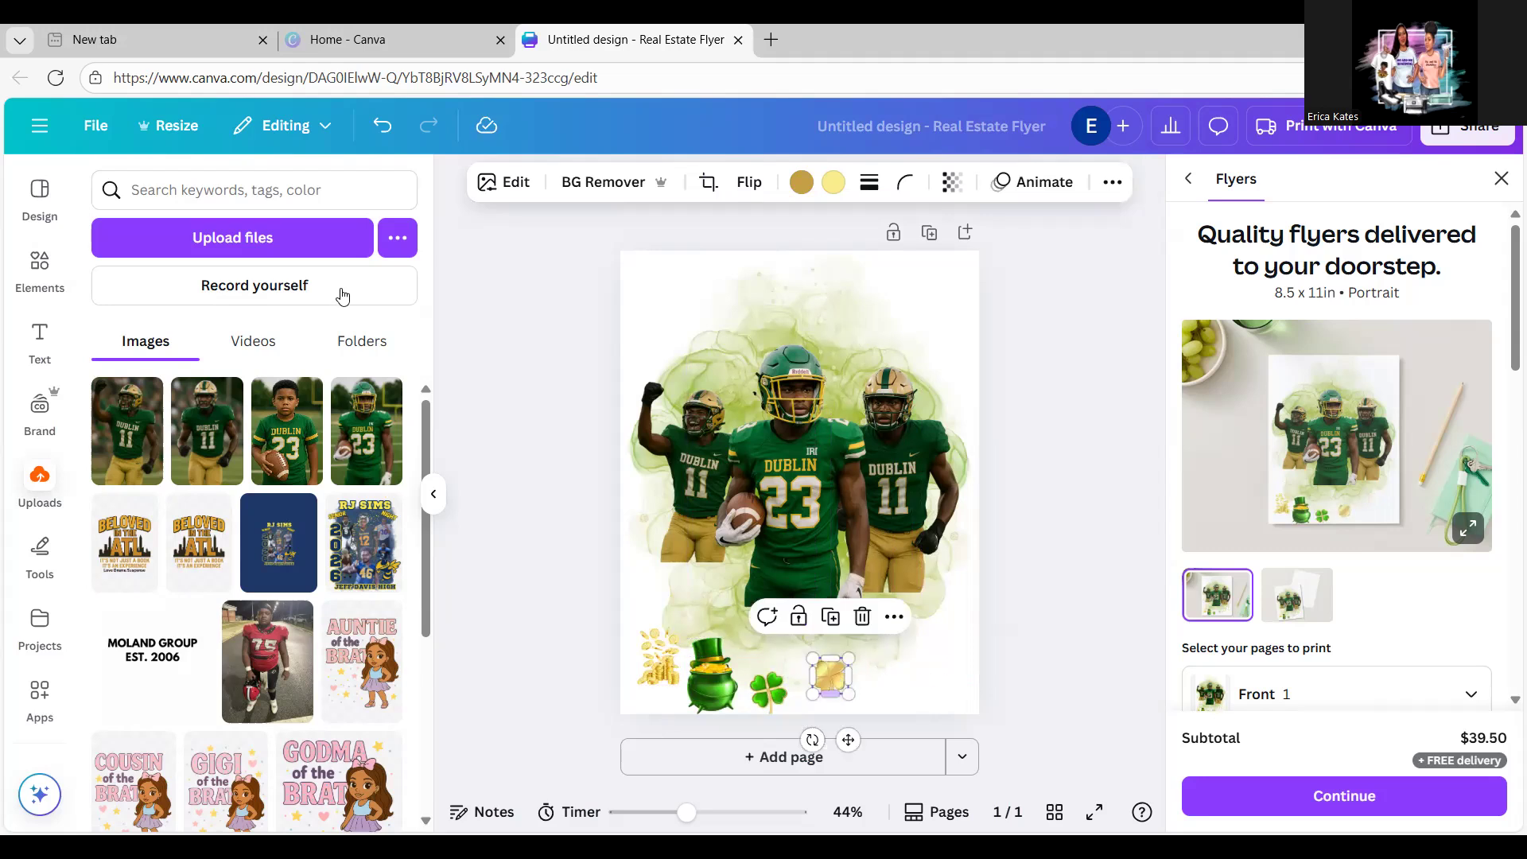
left_click(40, 269)
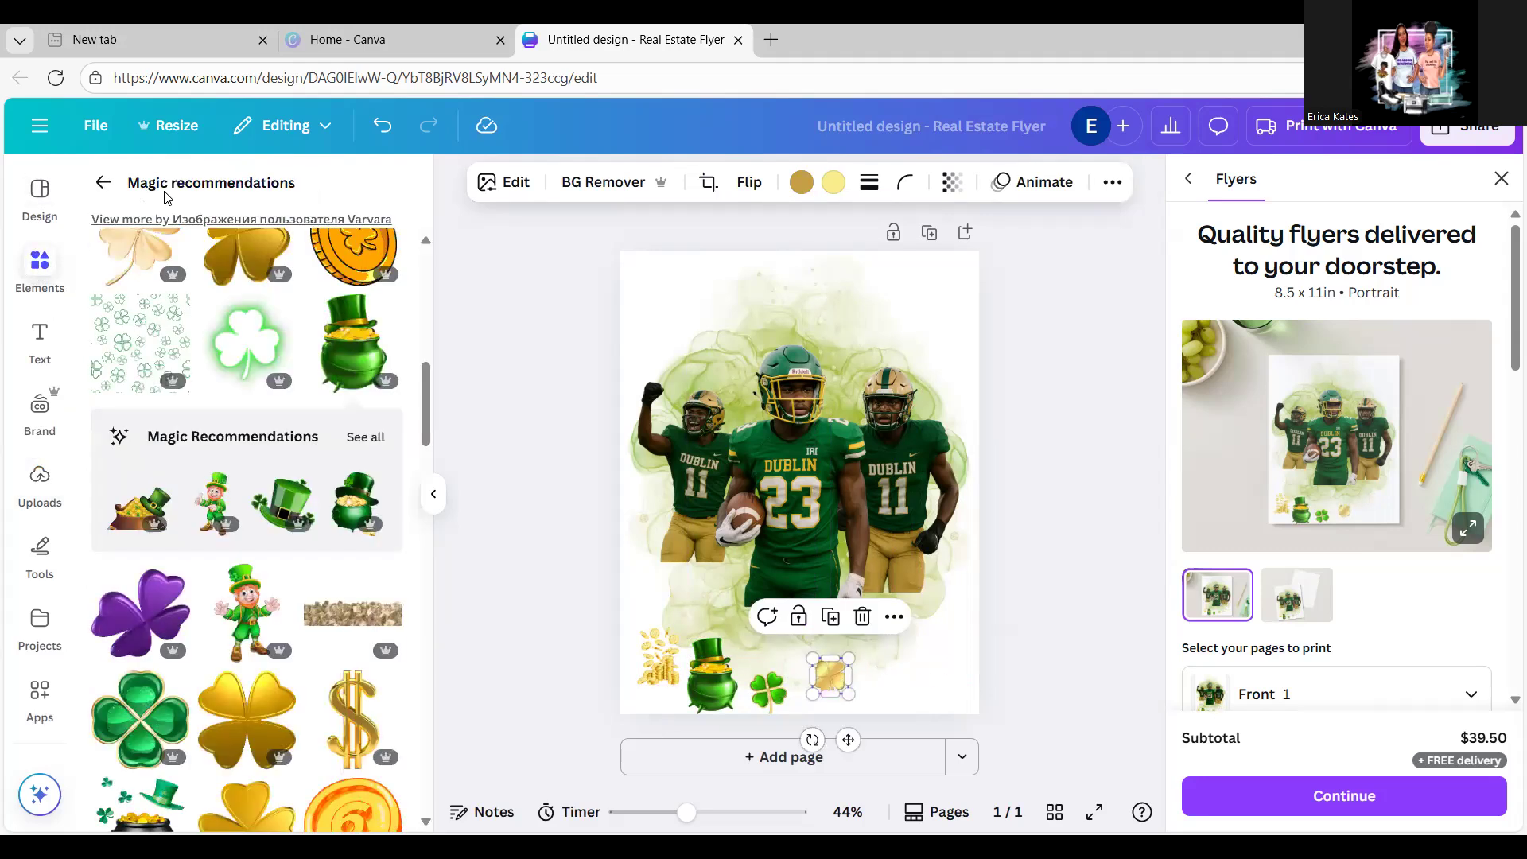
Step: Search elements for 'circle', add a circle frame and shrink it at the lower right
left_click(102, 182)
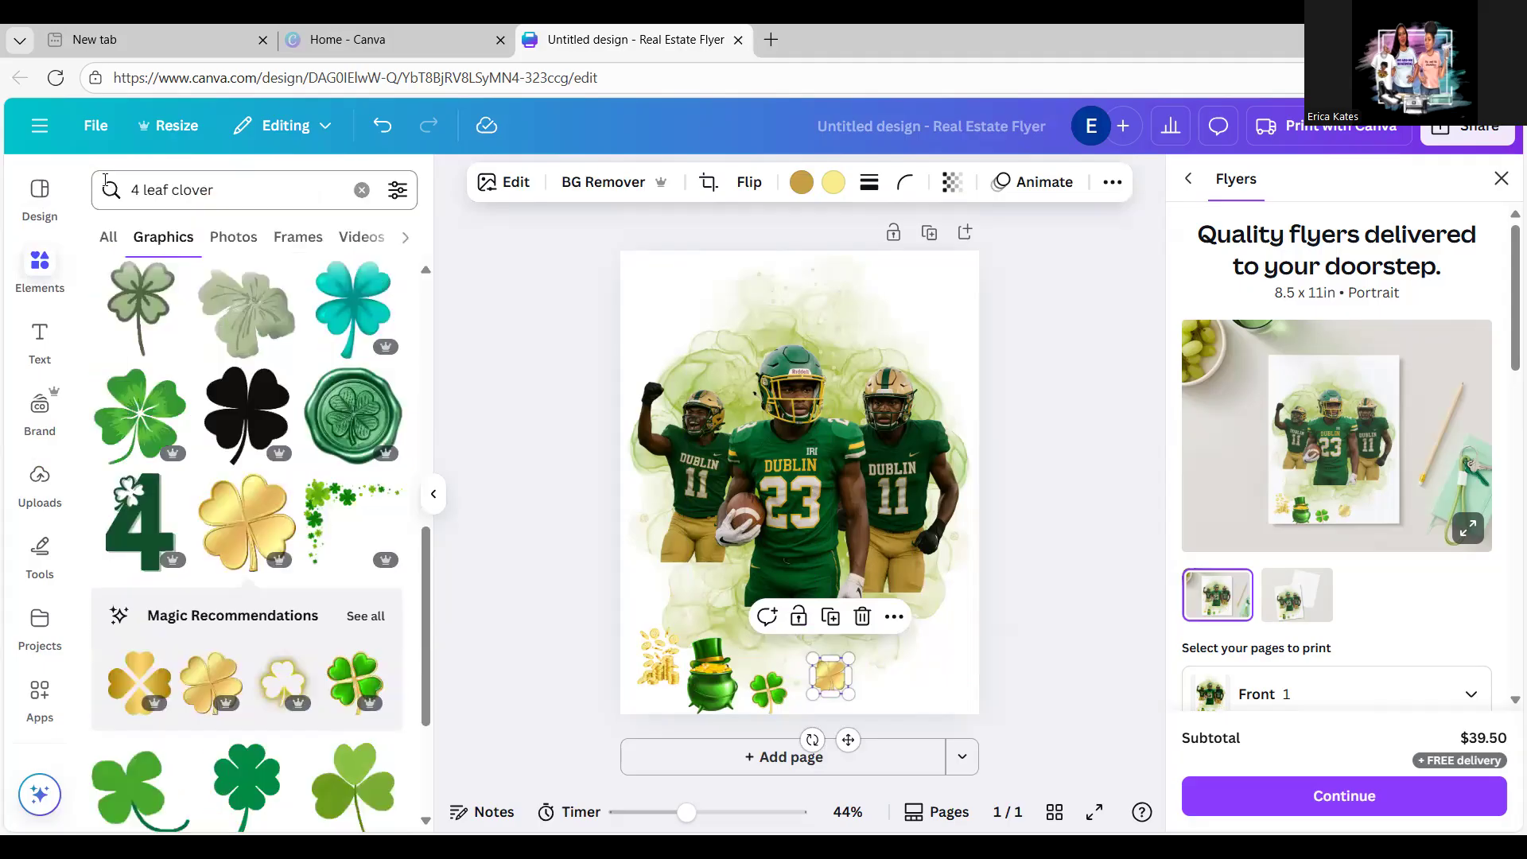
left_click(362, 190)
left_click(258, 197)
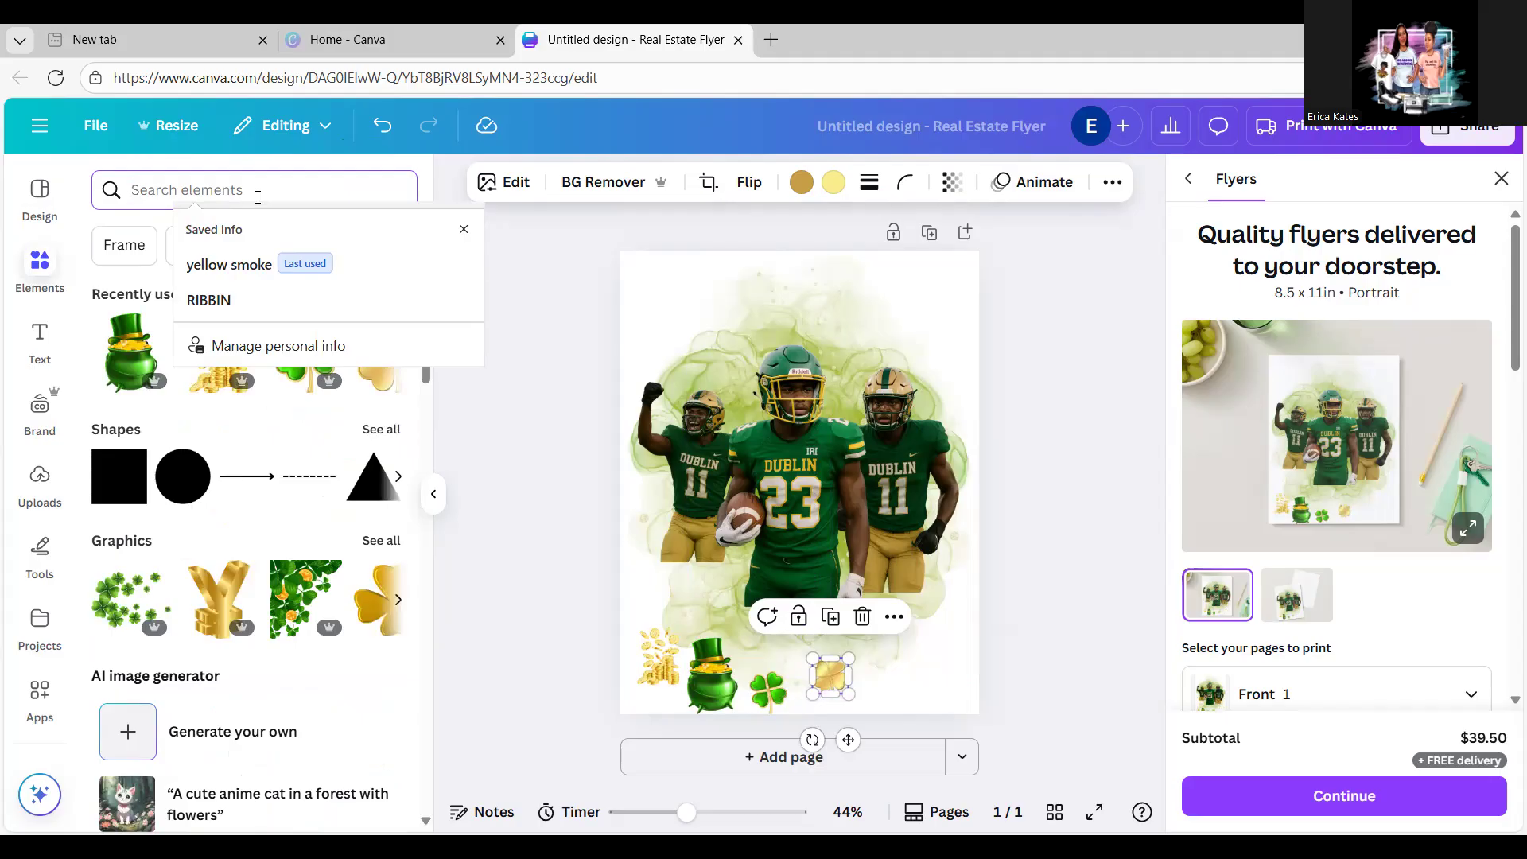
type("cir")
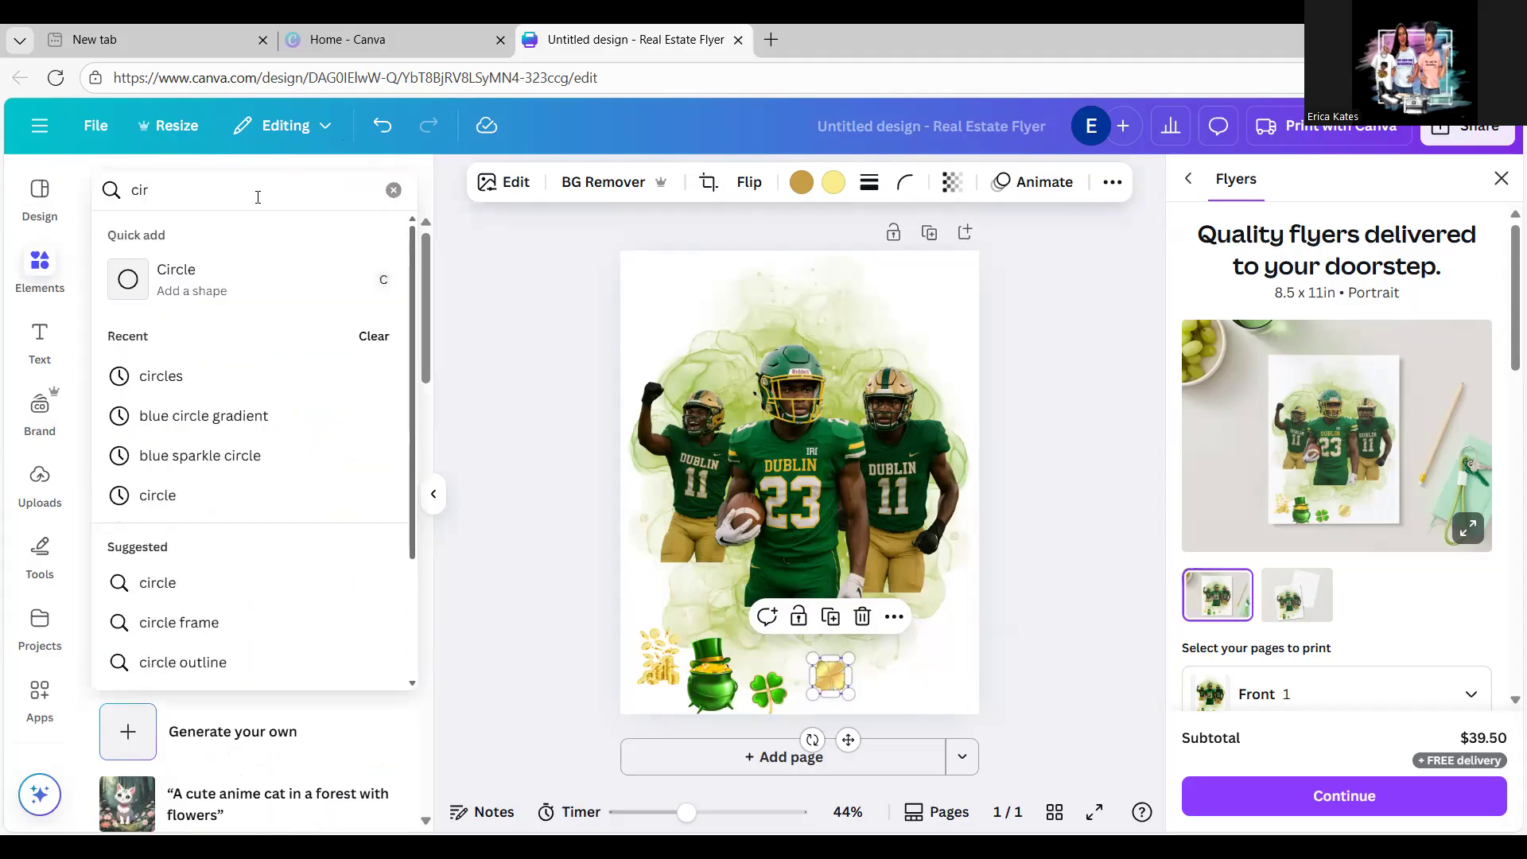
type("cle")
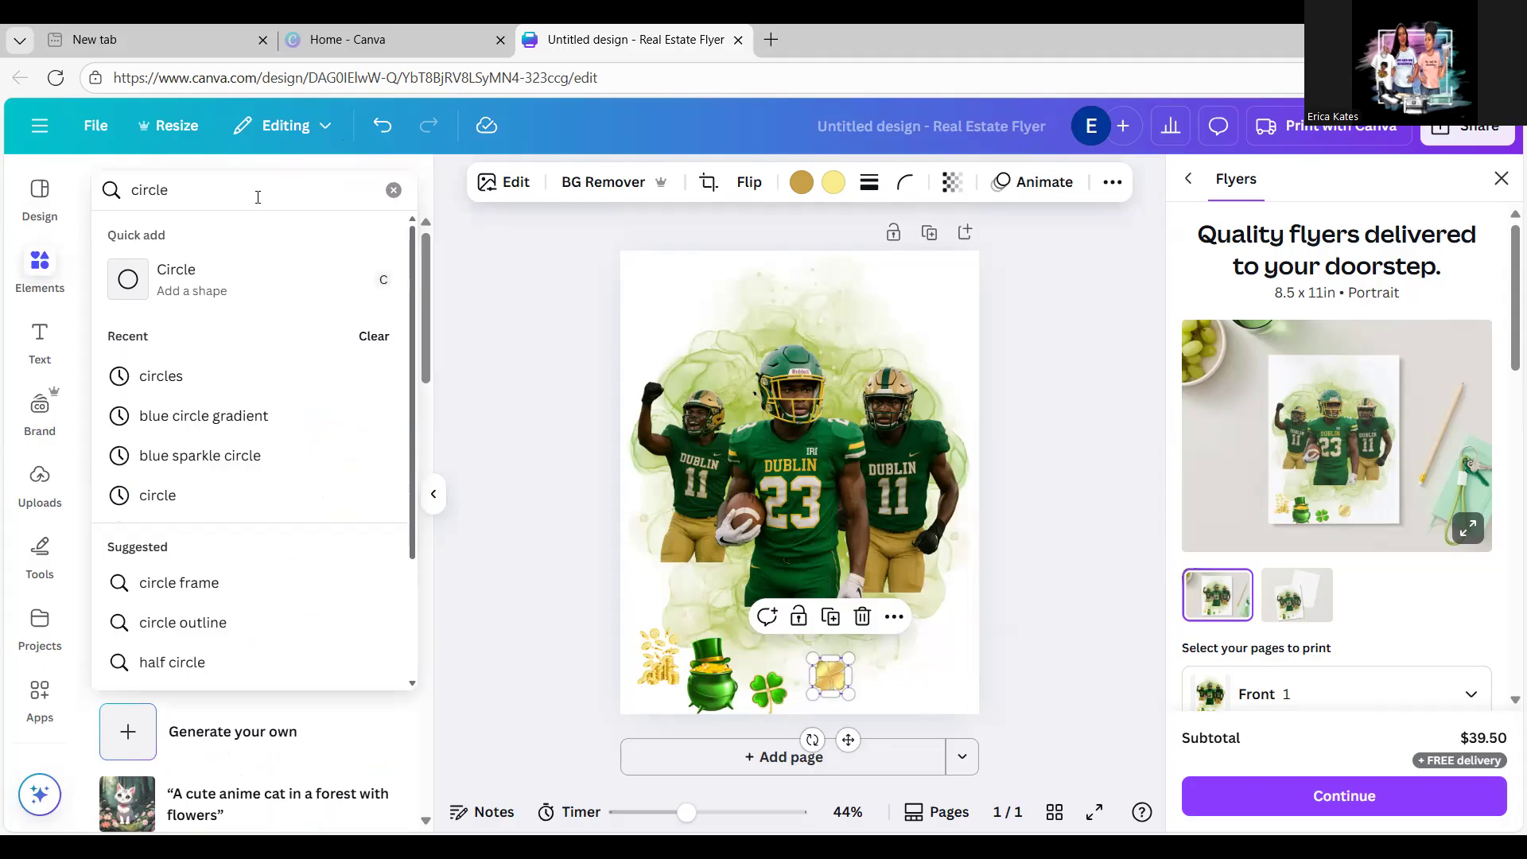
key("Return")
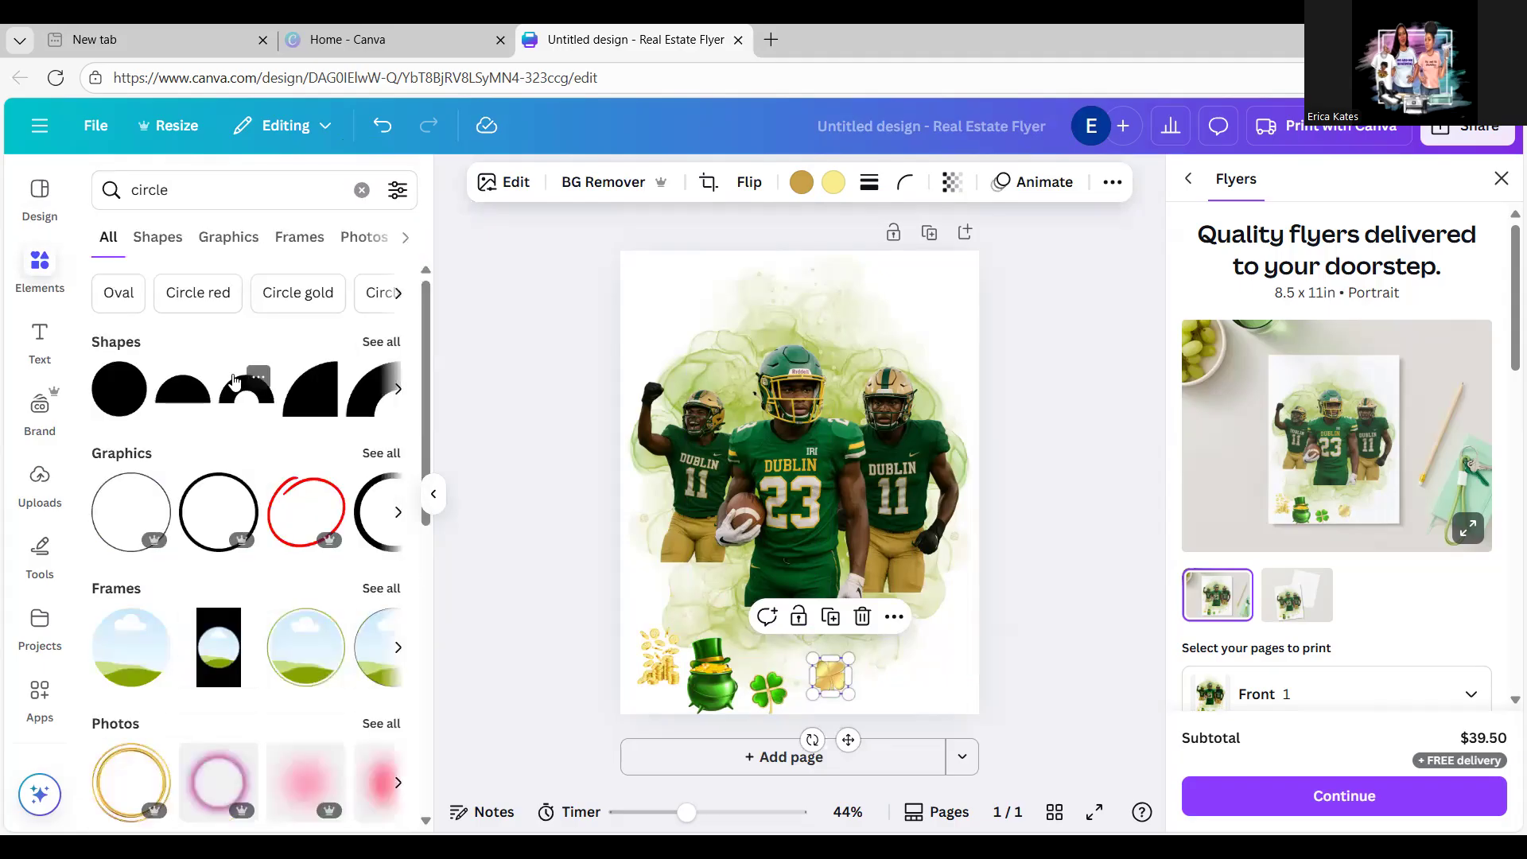
left_click(377, 592)
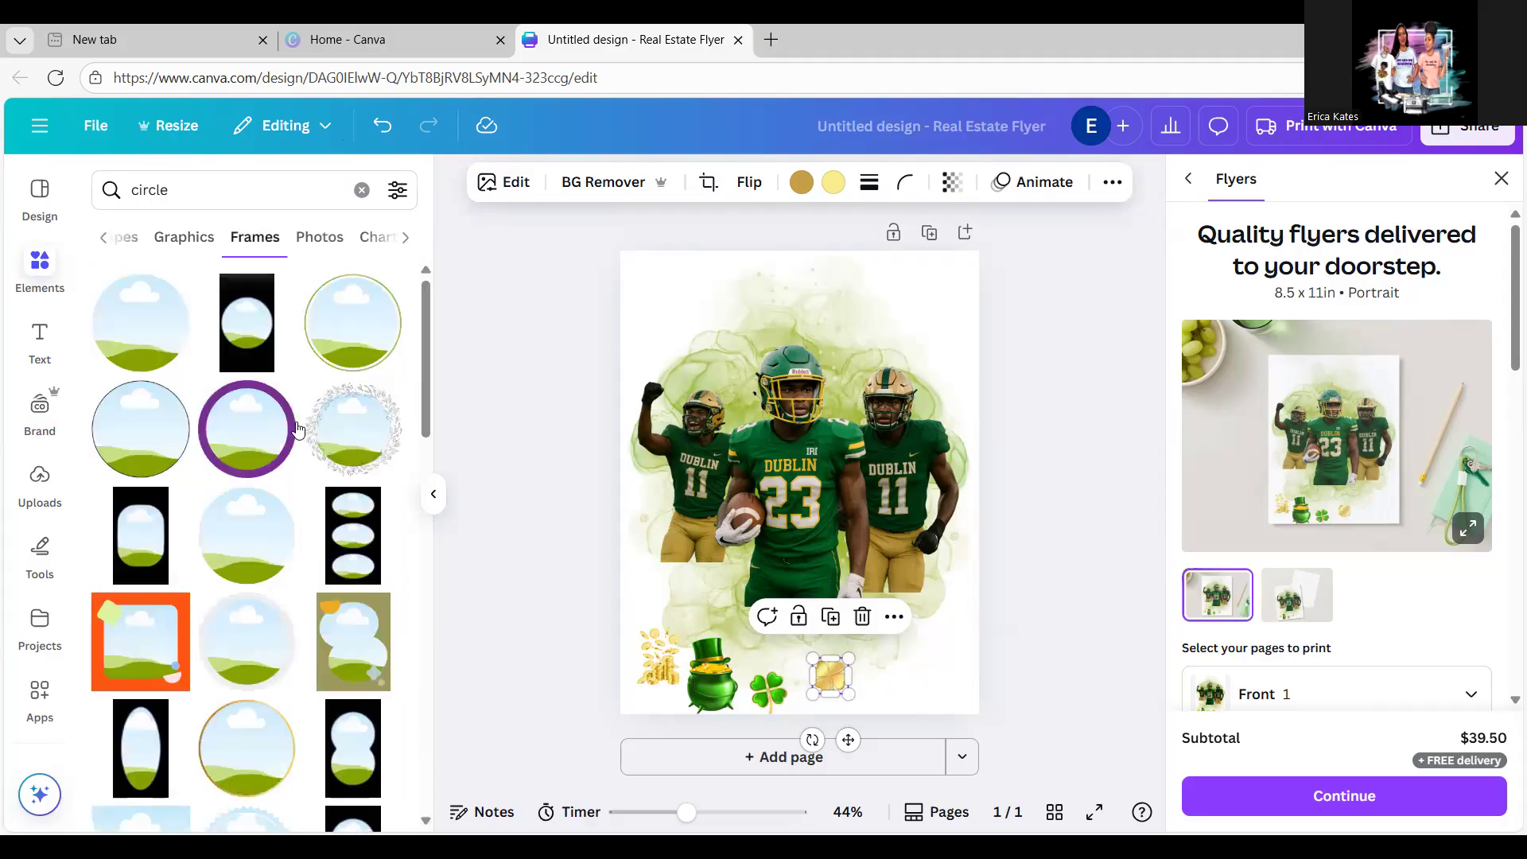
left_click(362, 346)
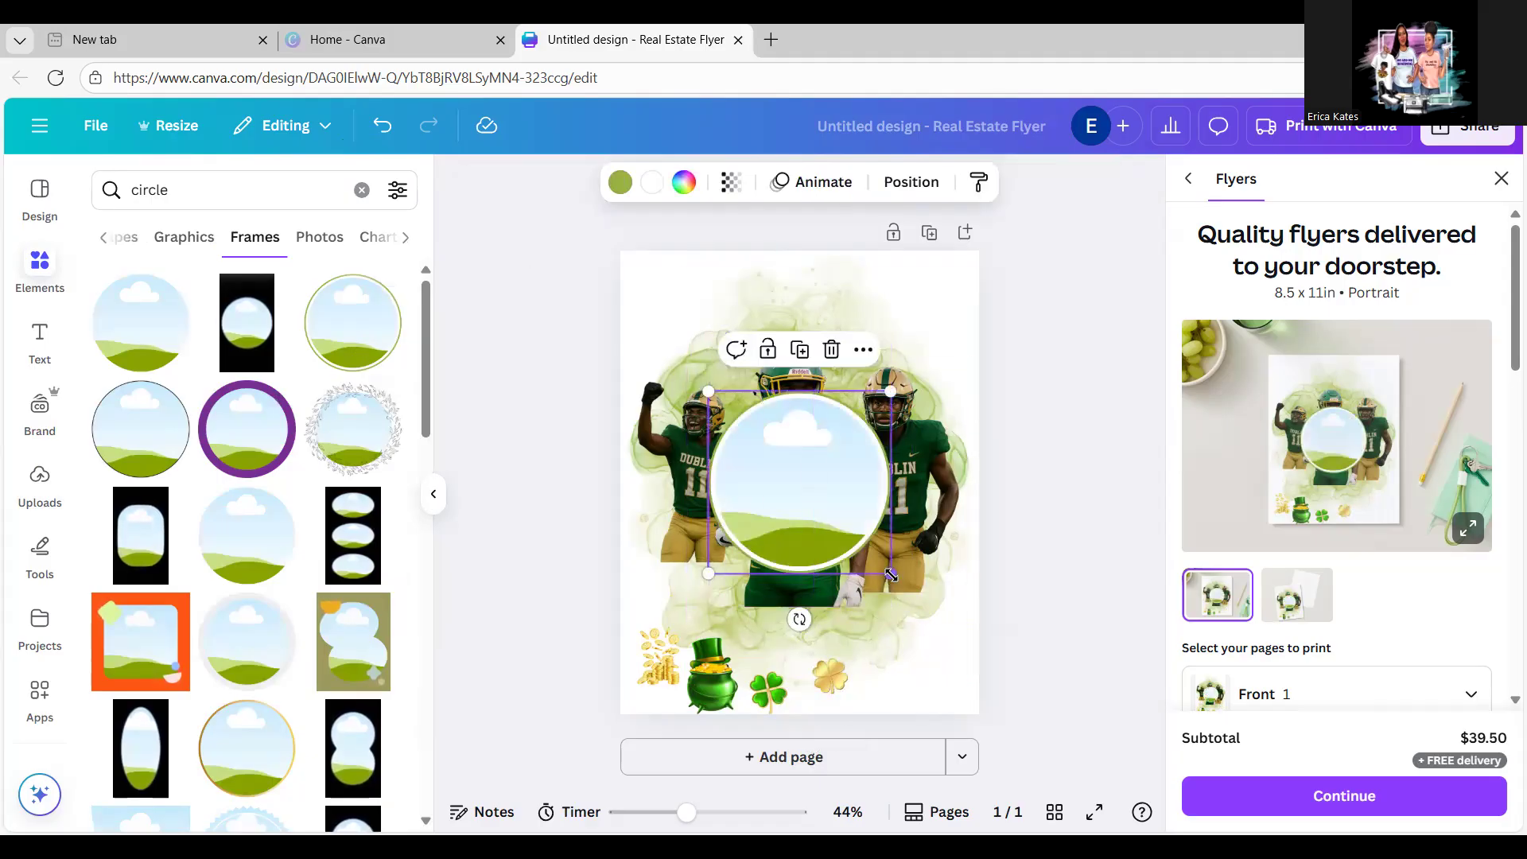
left_click_drag(889, 571, 907, 612)
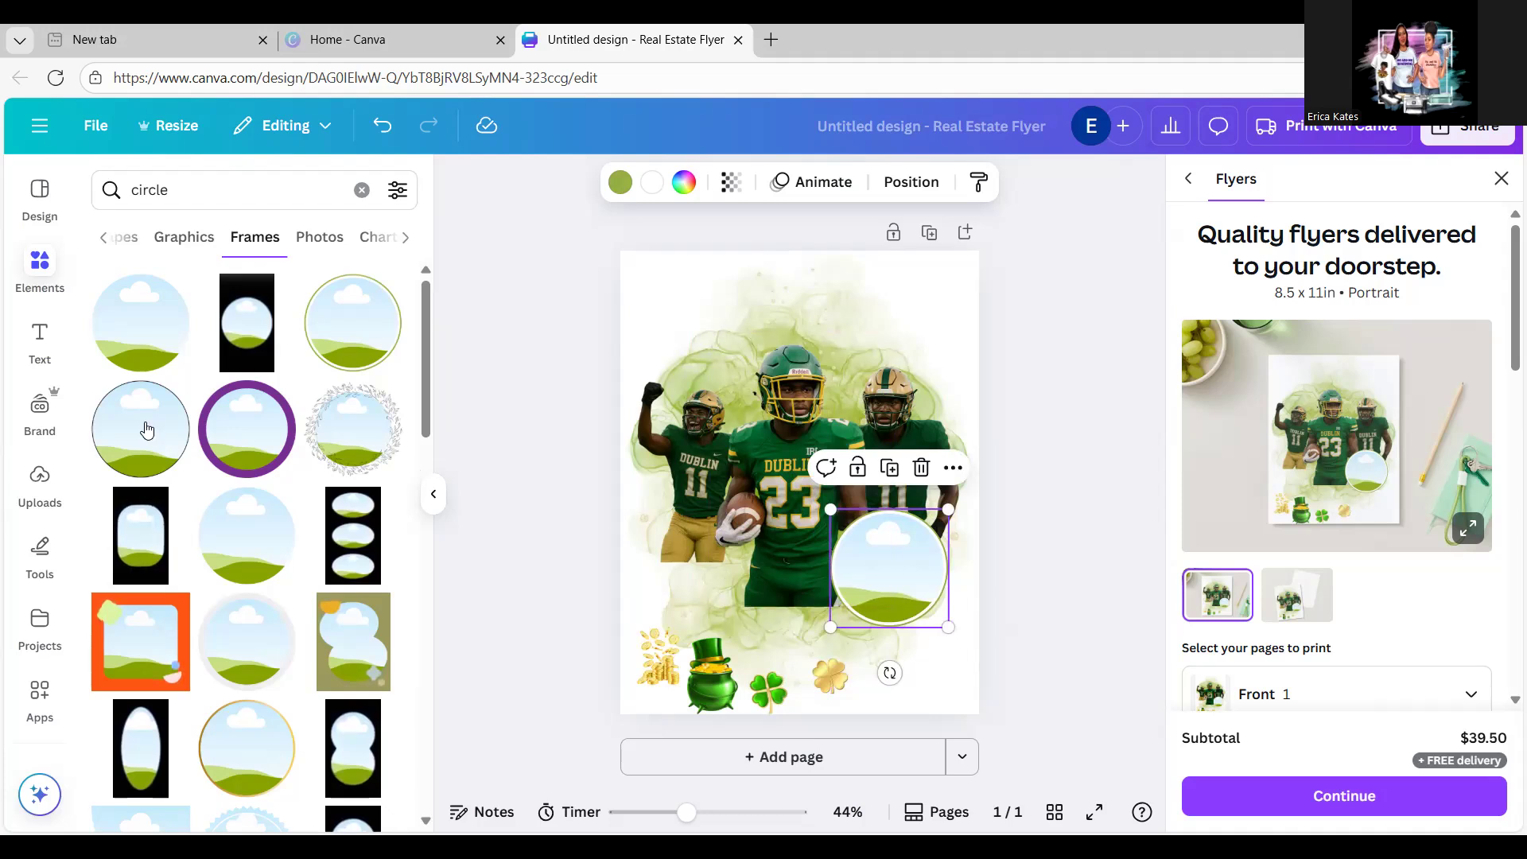
Step: Drop the boy's Dublin 23 upload into the circle frame, cropped to his face and chest
left_click(41, 482)
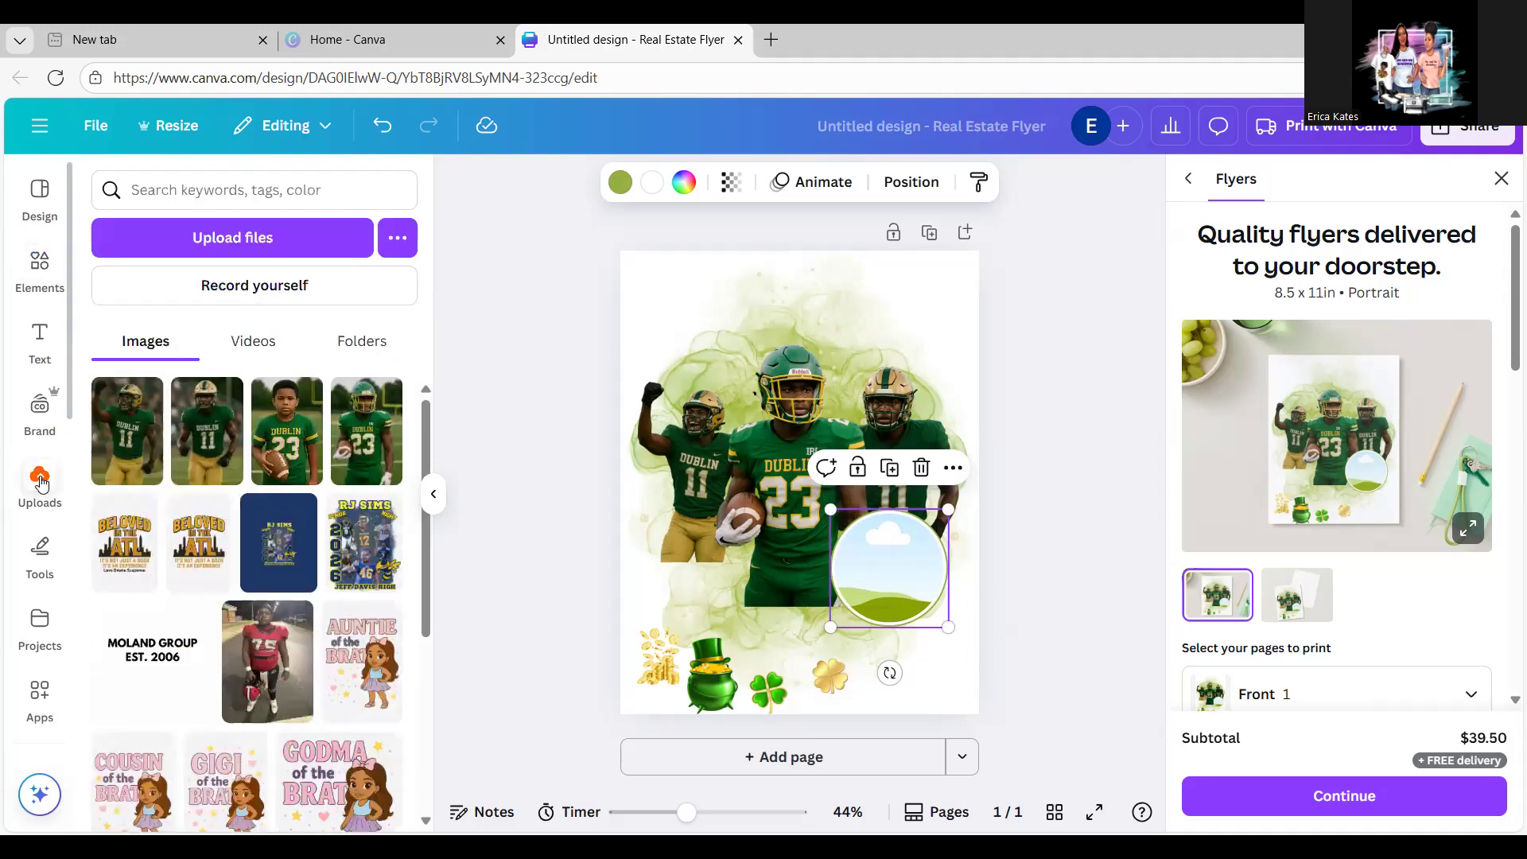
left_click(280, 448)
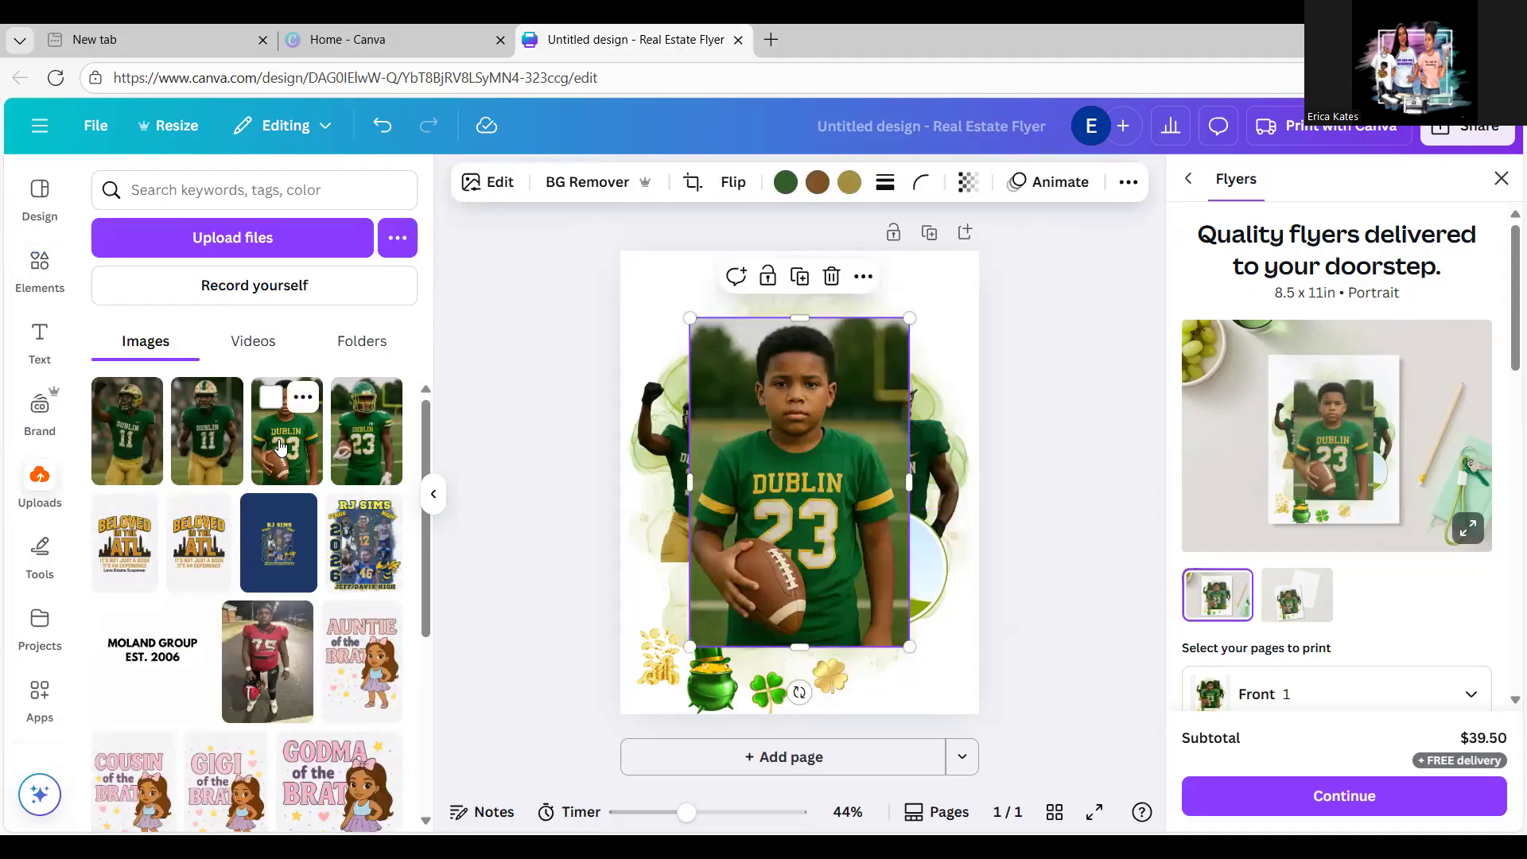
key("Delete")
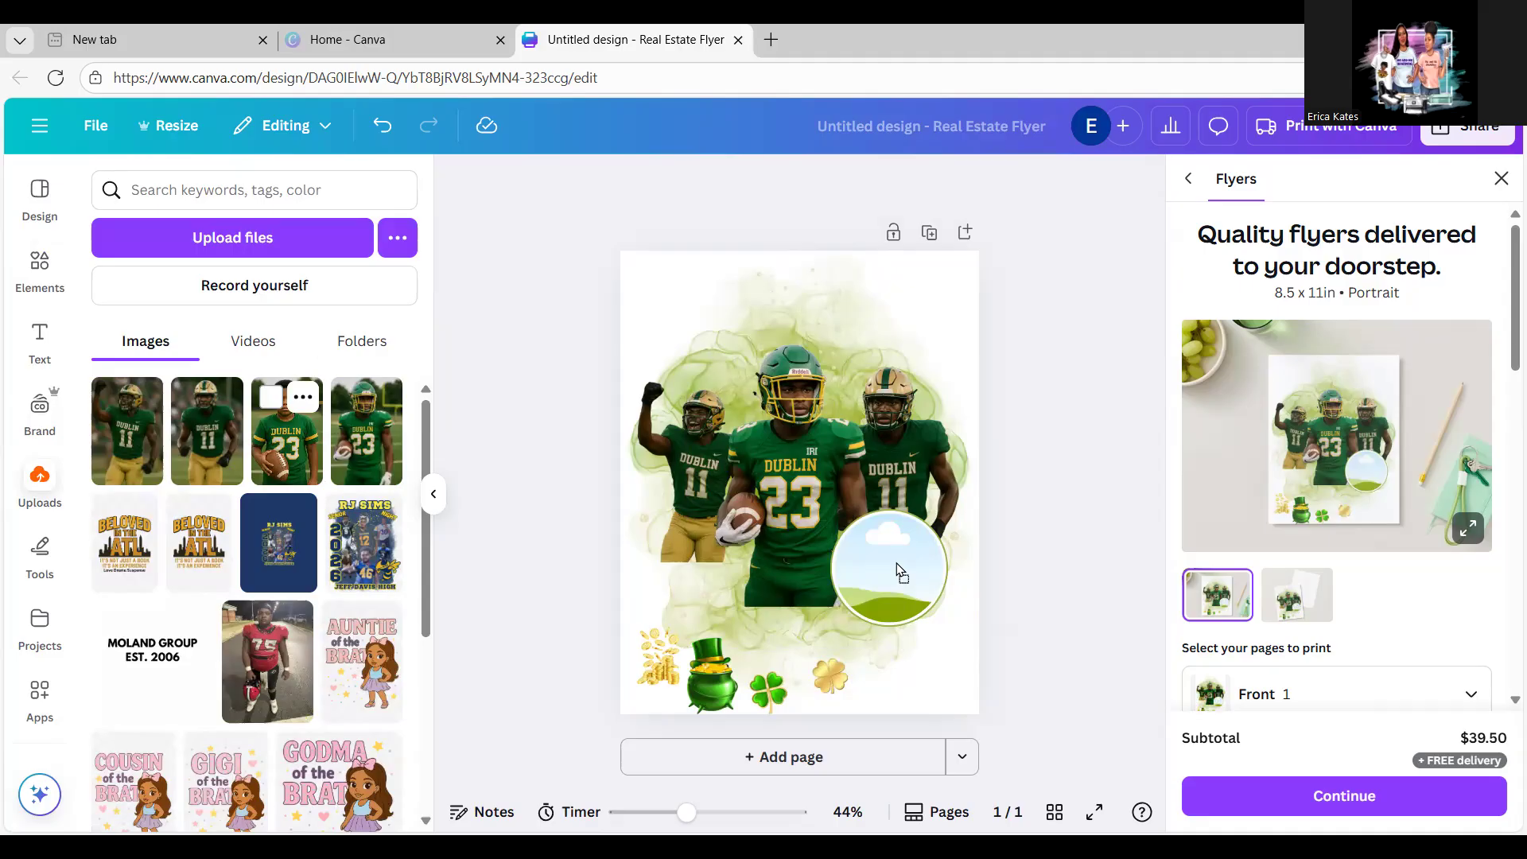
left_click_drag(867, 551, 1014, 427)
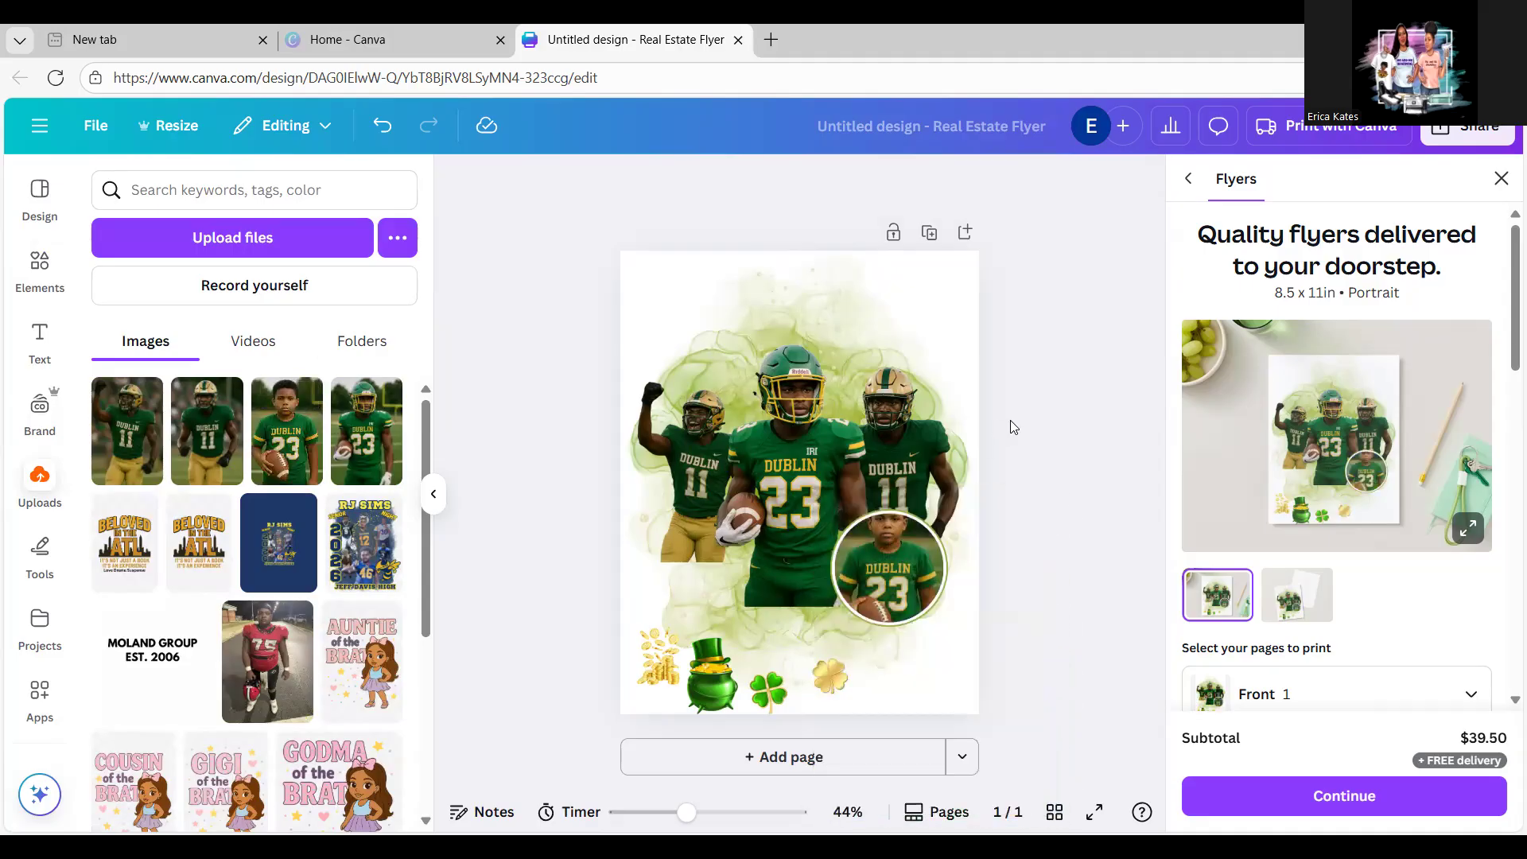
double_click(885, 578)
left_click_drag(885, 577, 887, 610)
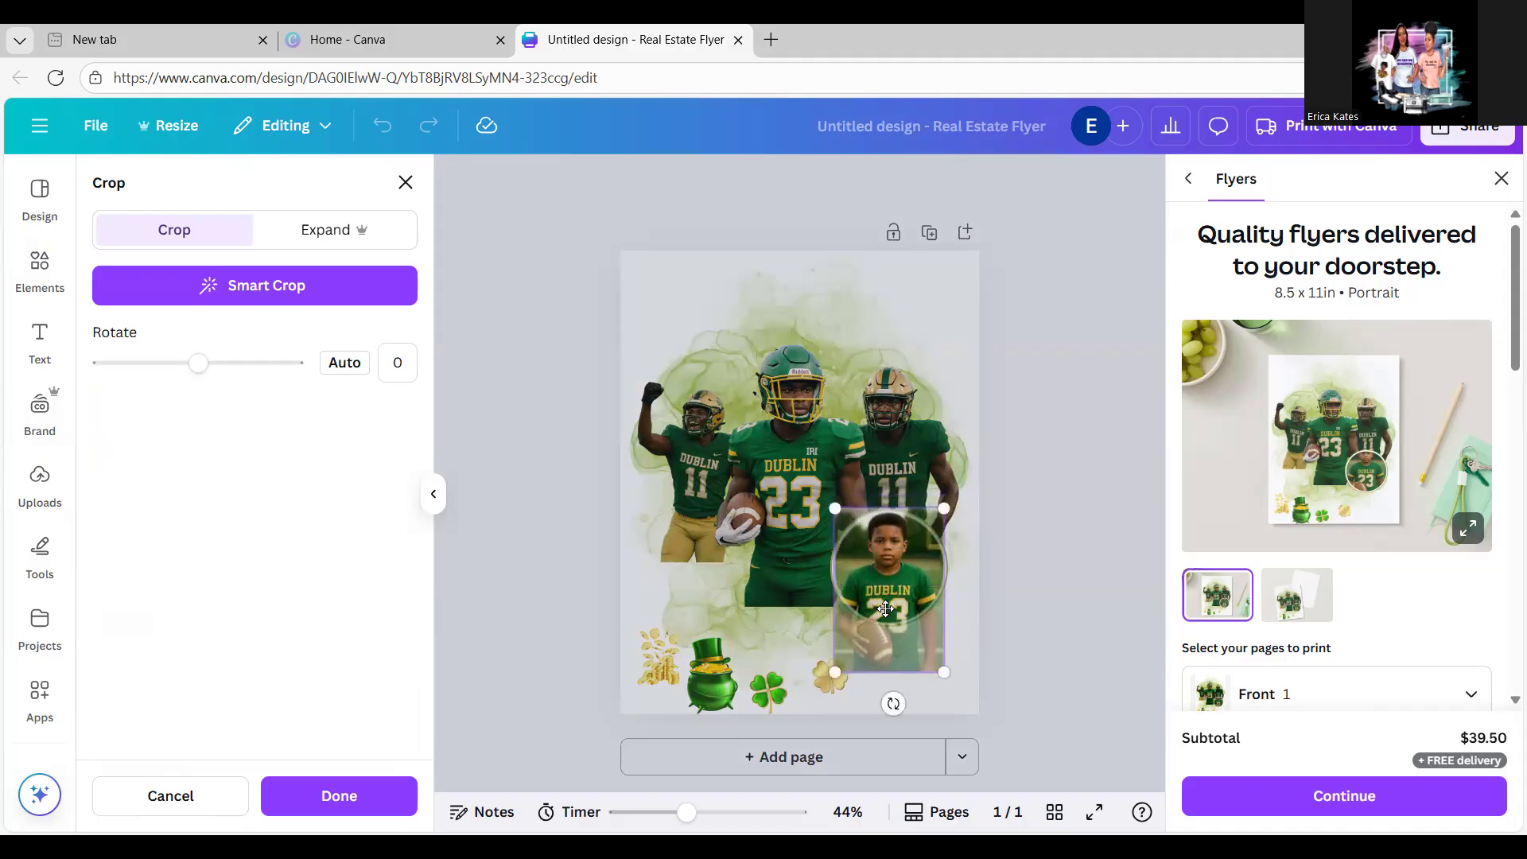
left_click(1054, 537)
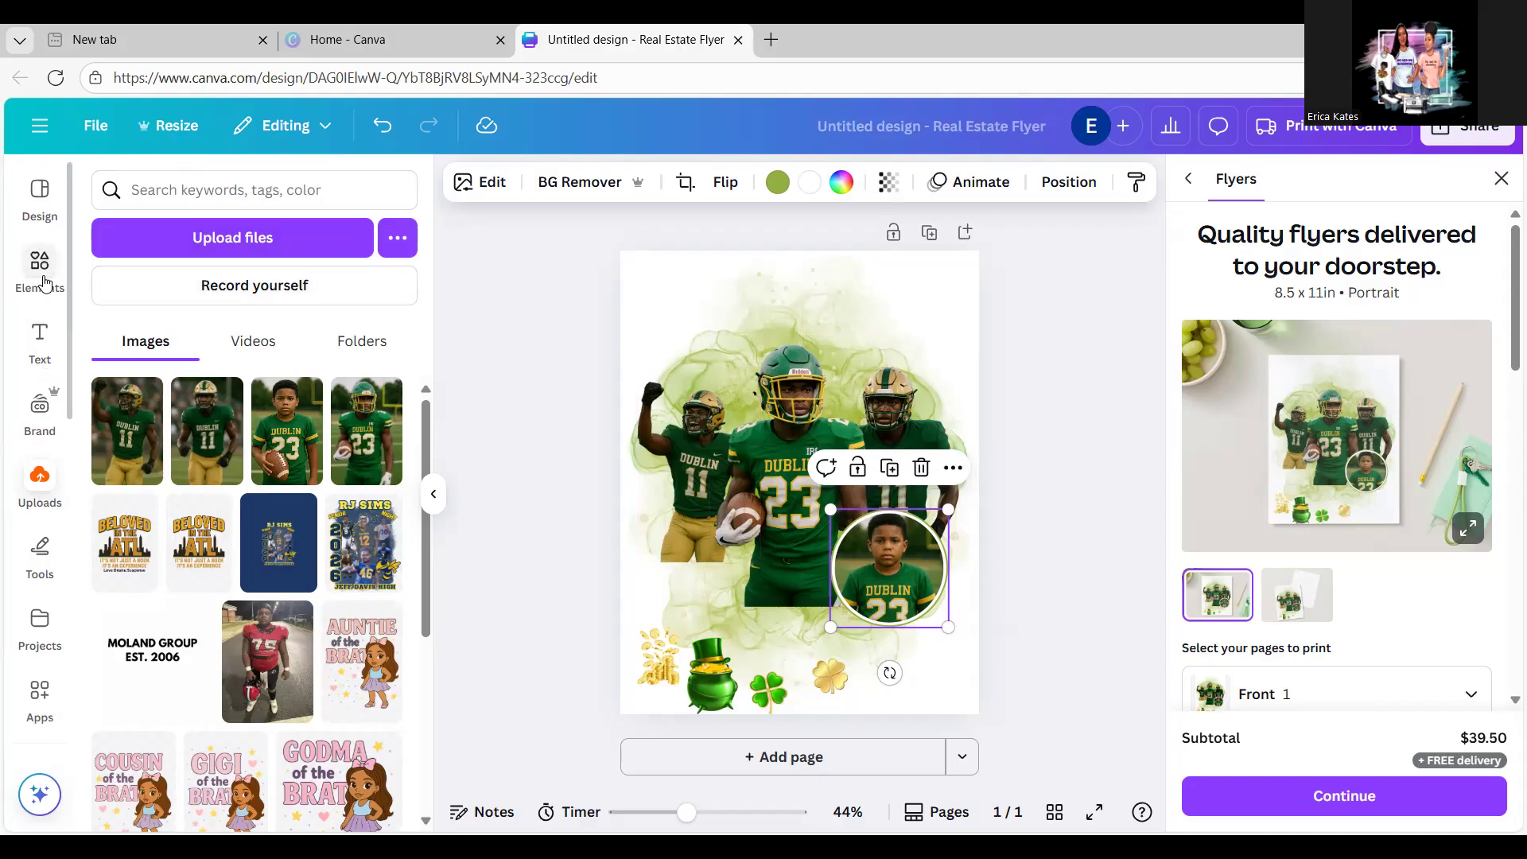
Step: Add a heading reading 'HOMECOMING' and centre it across the top of the flyer
left_click(40, 351)
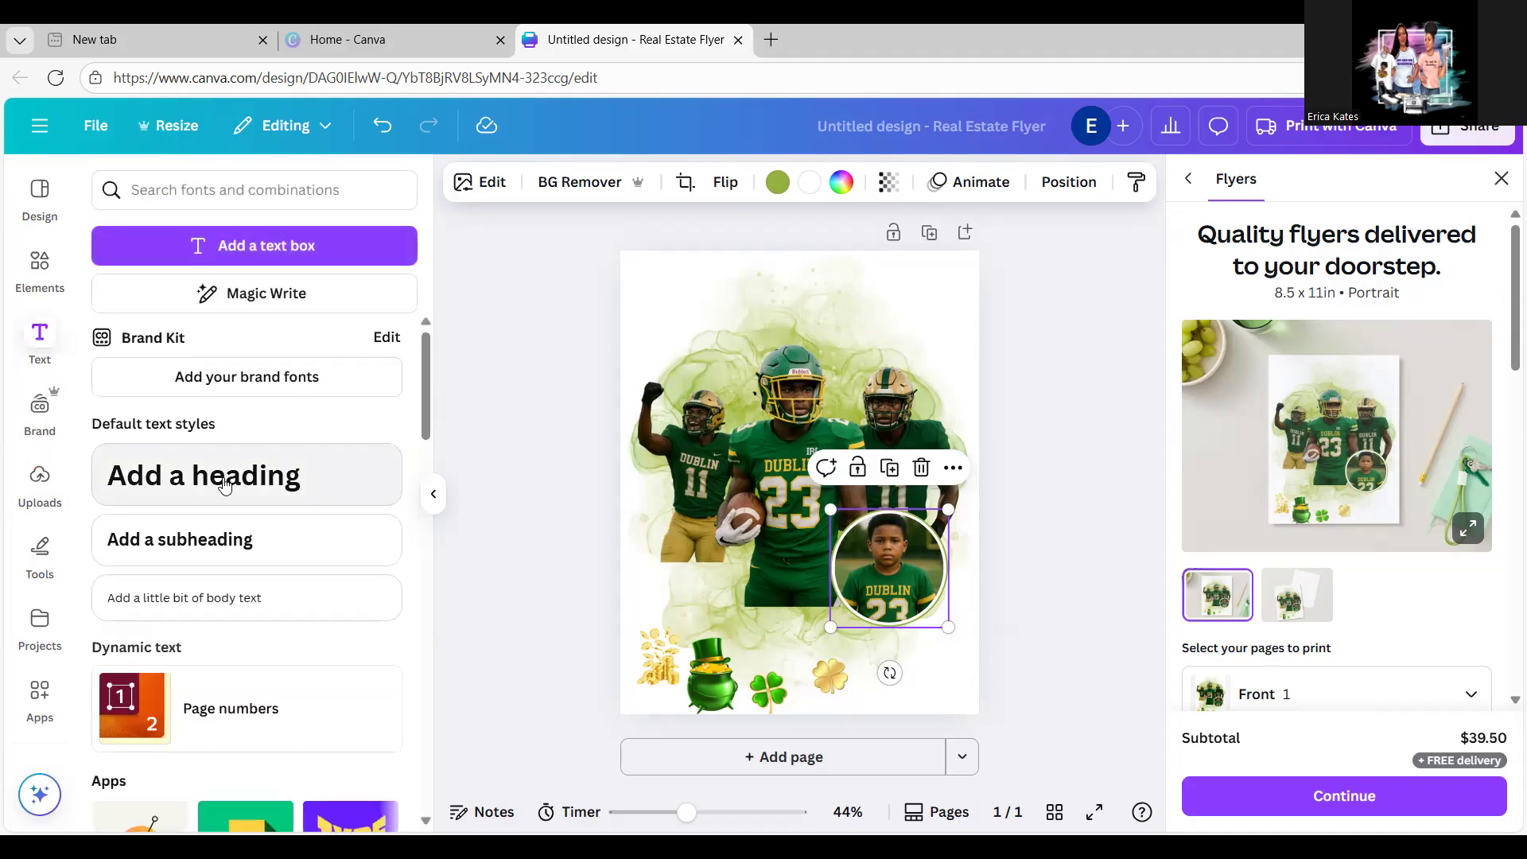
left_click(225, 481)
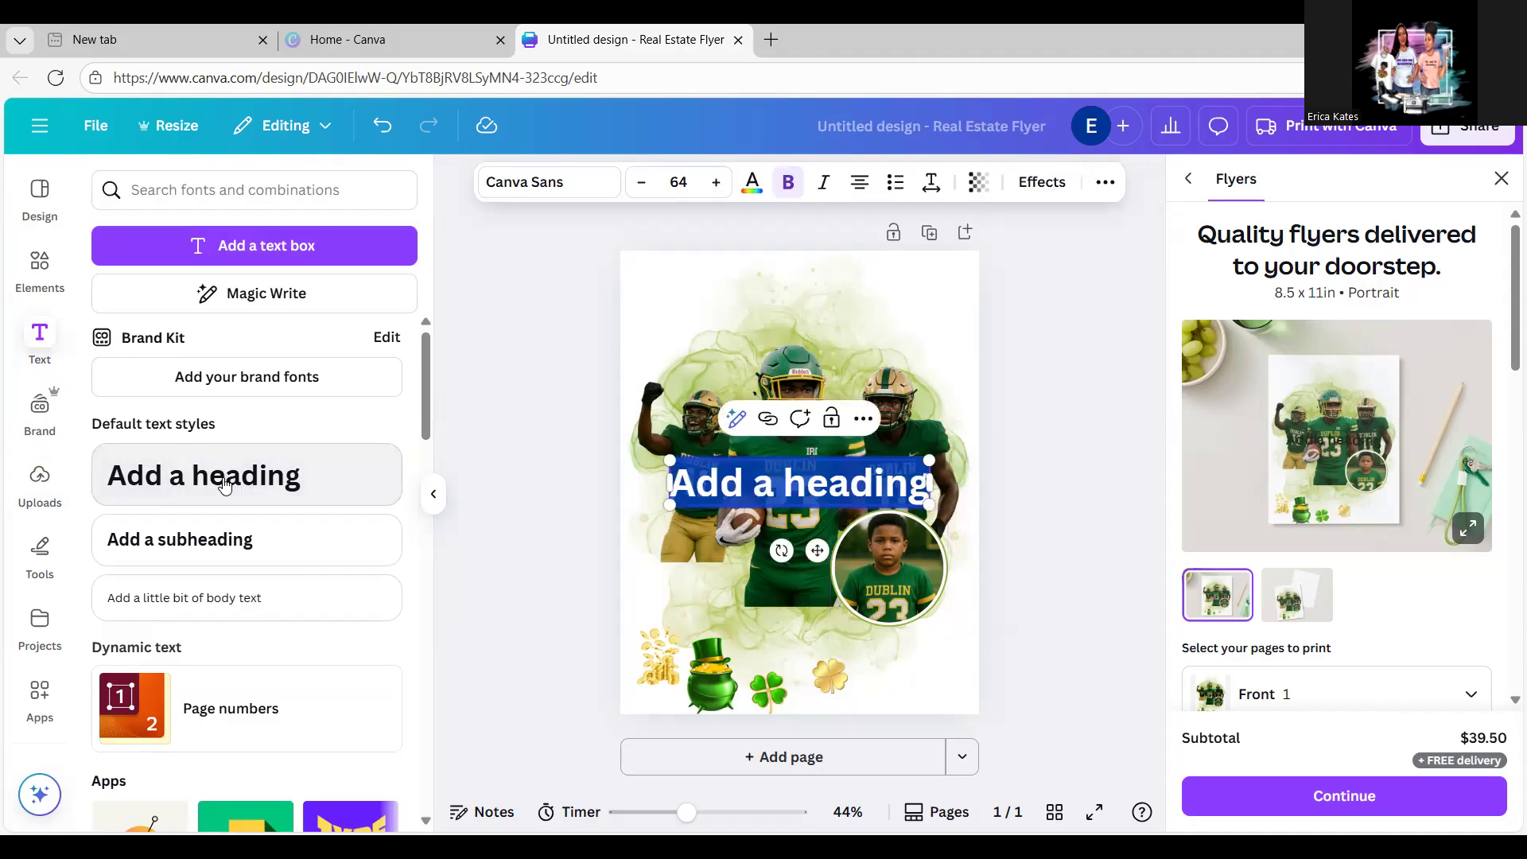
type("HOM")
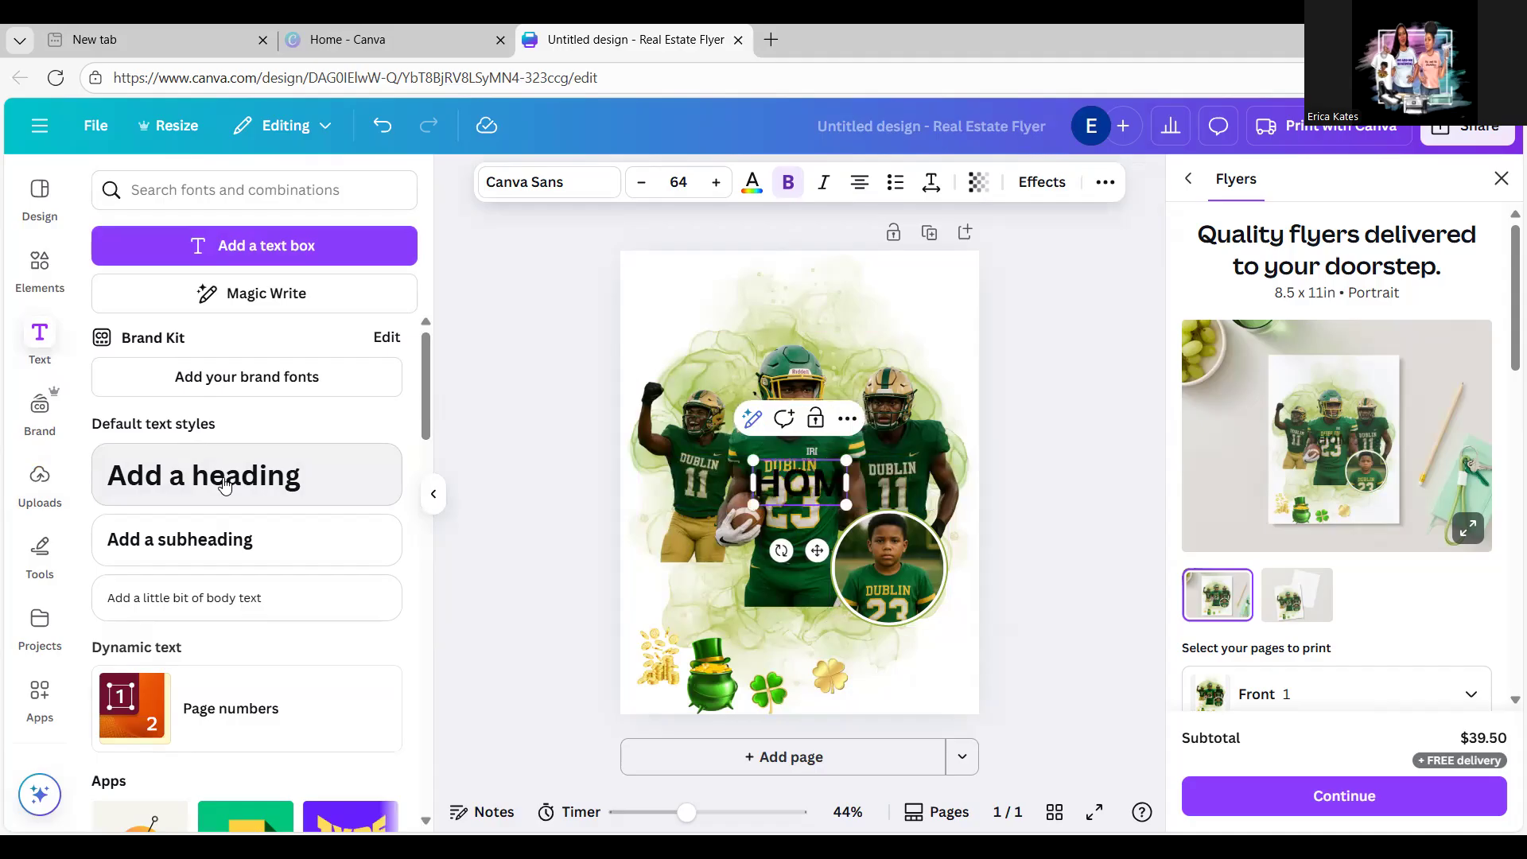
type("ECOMING")
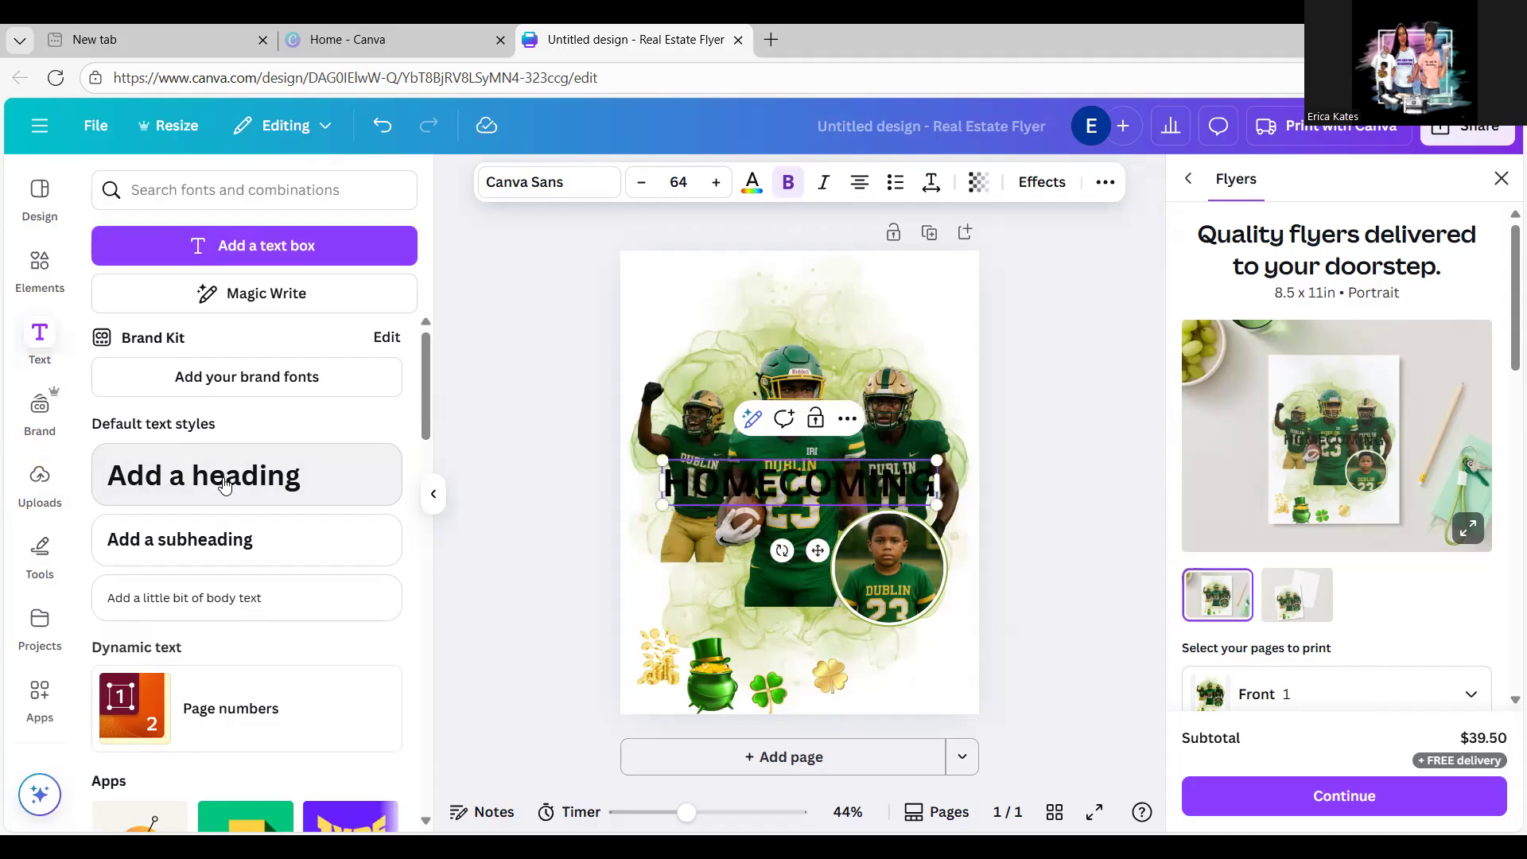
left_click(1034, 384)
left_click_drag(891, 475, 907, 311)
left_click(1036, 347)
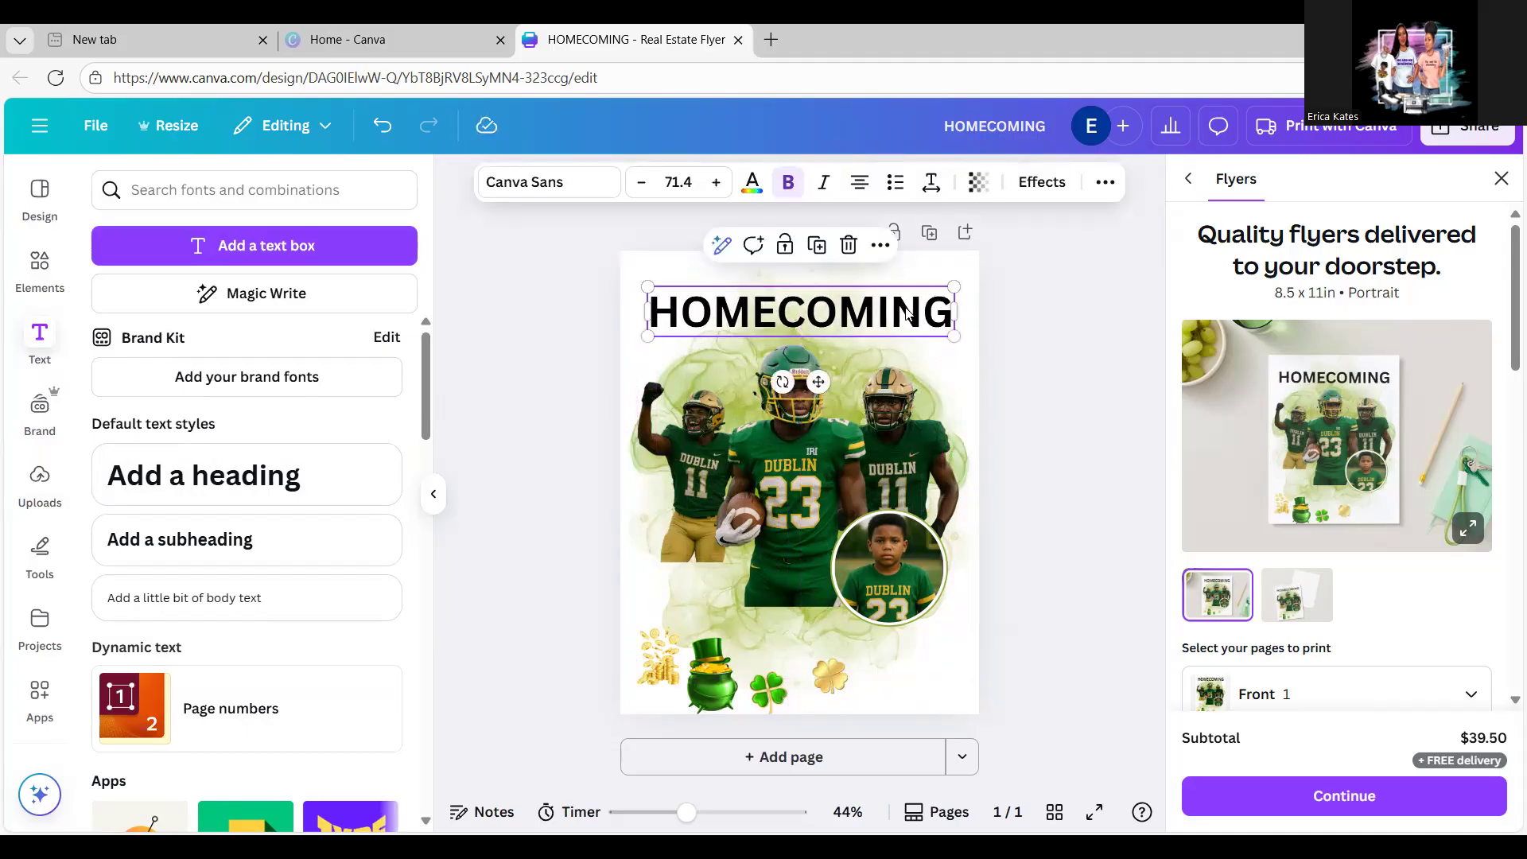
Step: Change the HOMECOMING font to Sports World and nudge the heading slightly lower
left_click(524, 185)
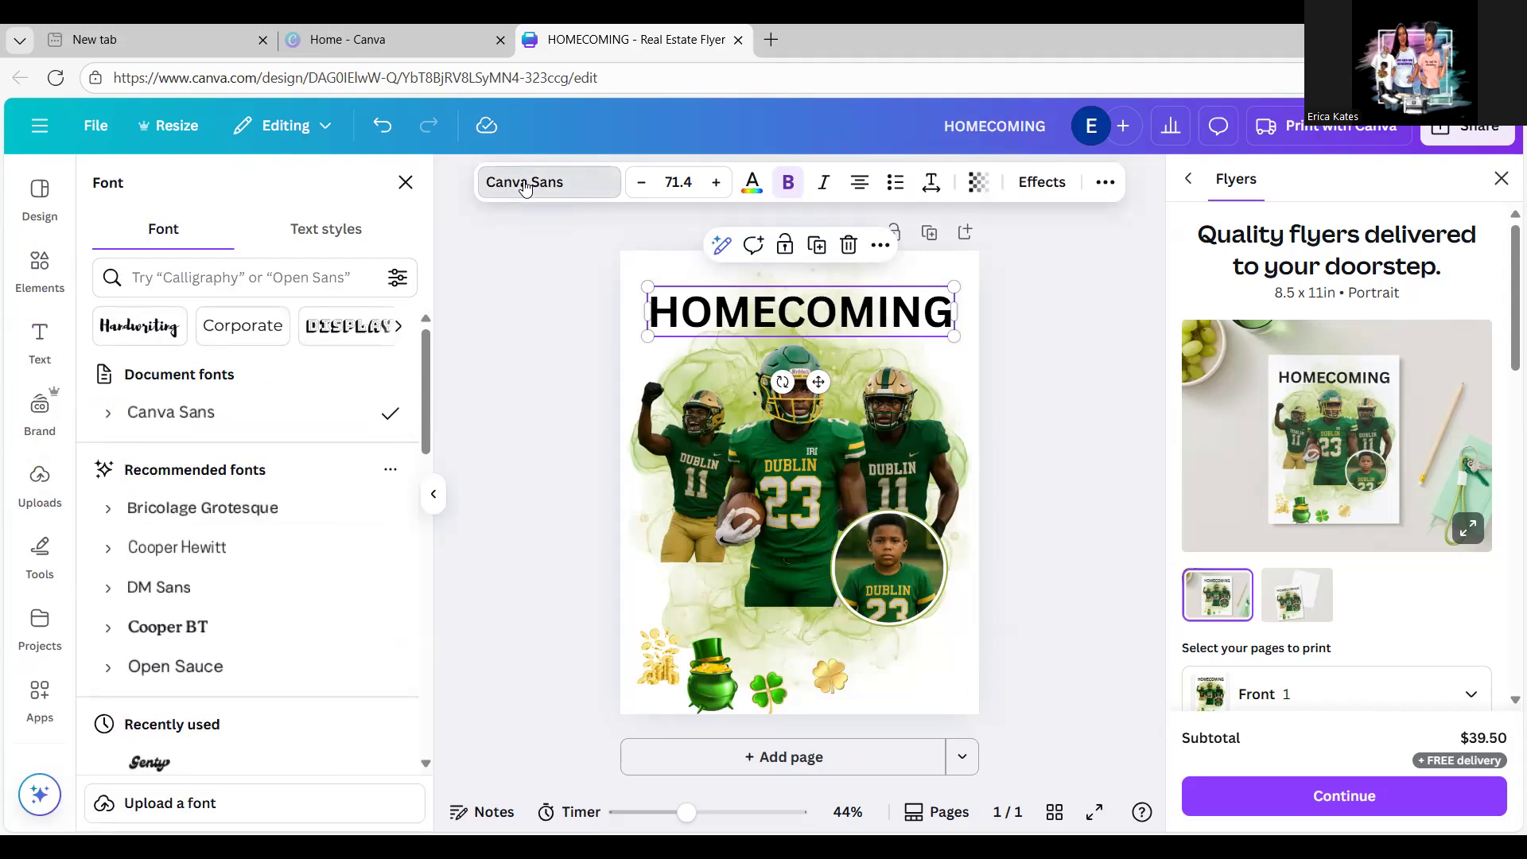
left_click(332, 271)
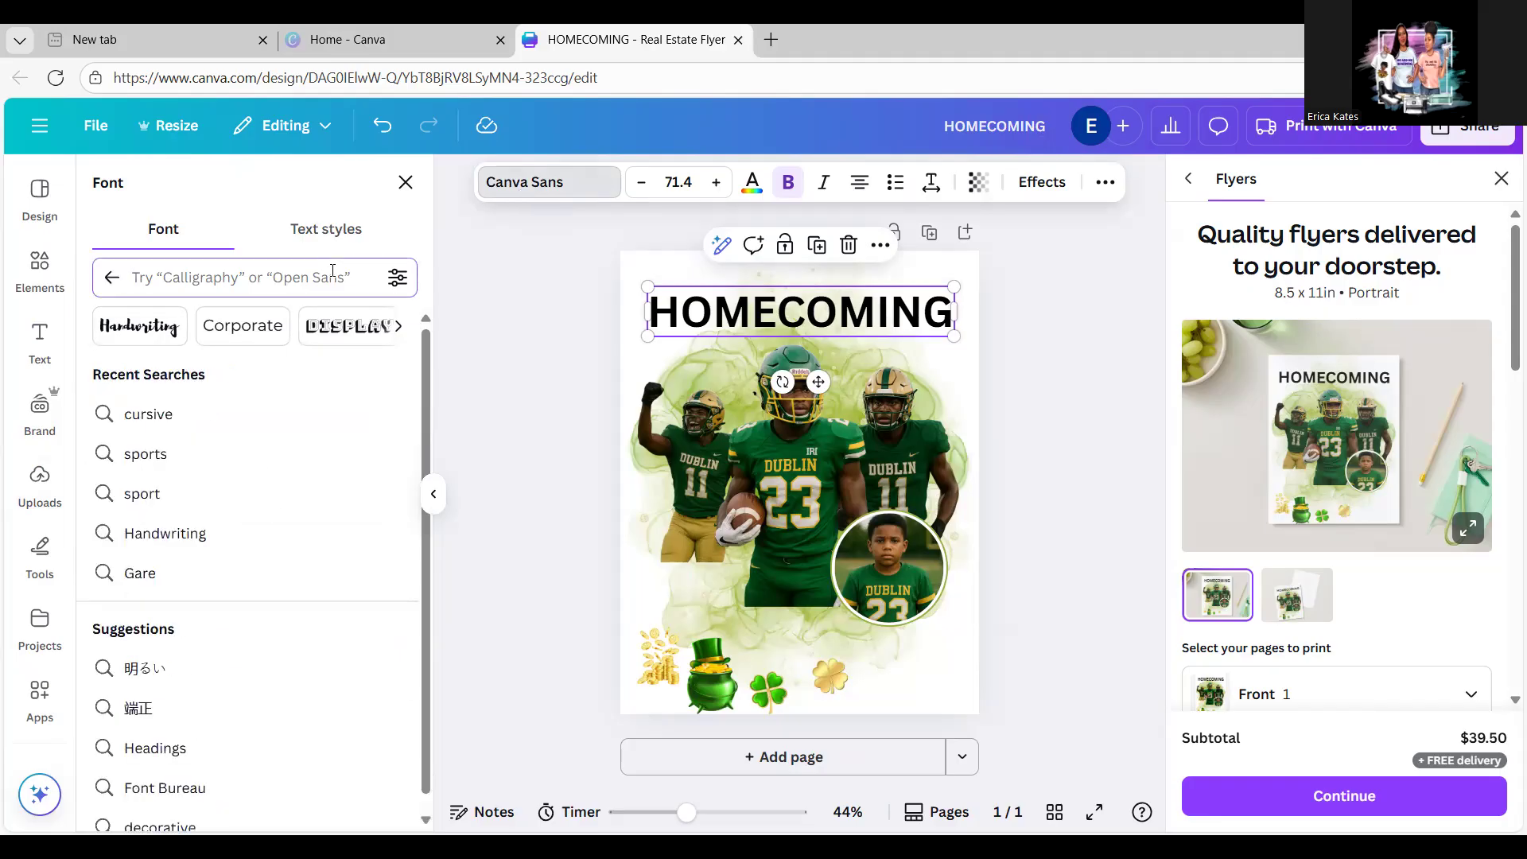
left_click(207, 464)
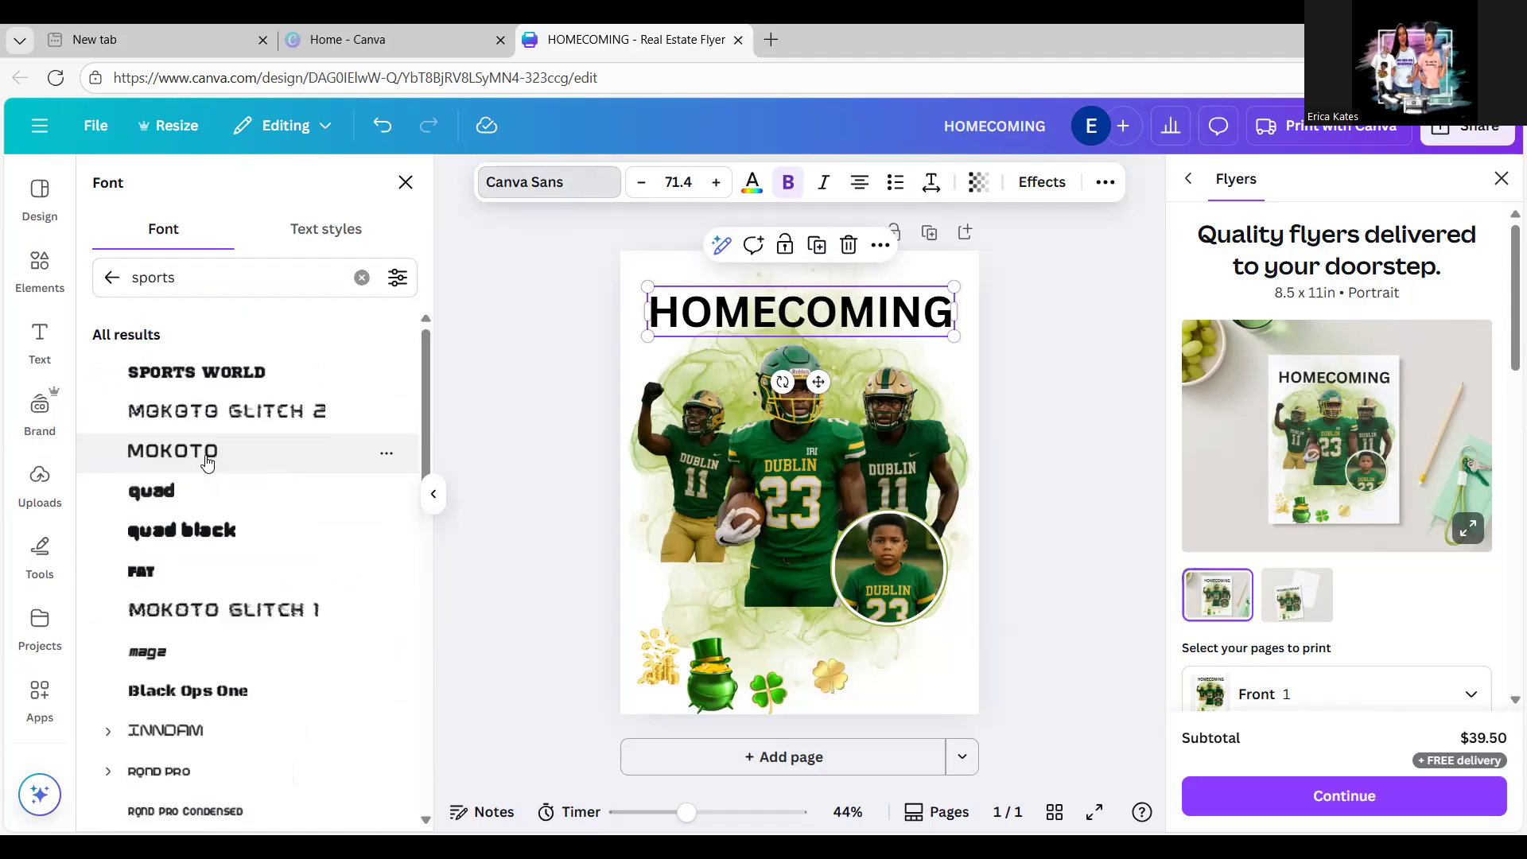
left_click(427, 821)
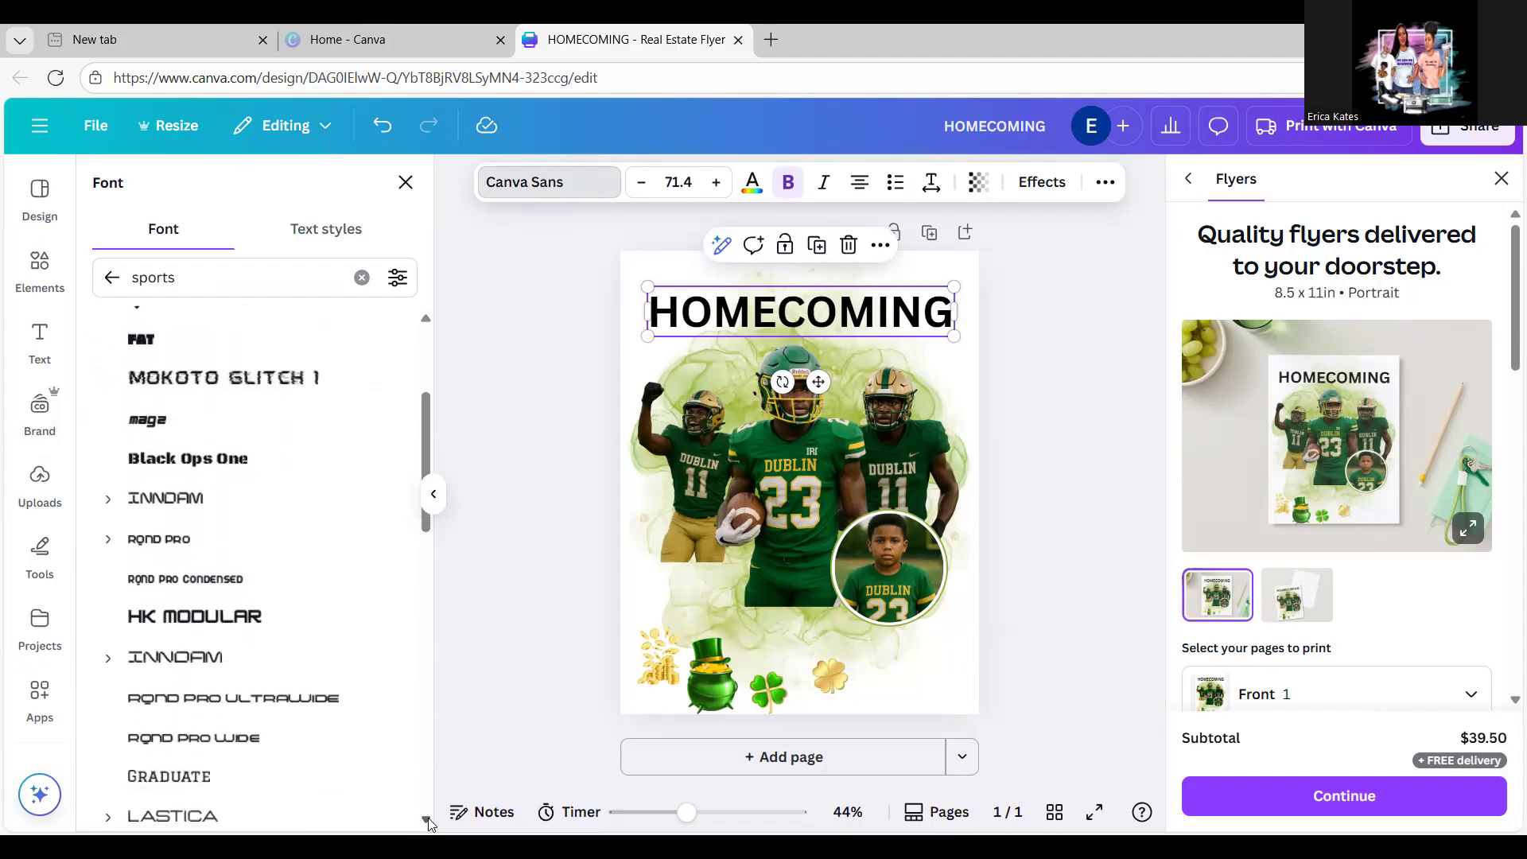
scroll(427, 821, "down", 4)
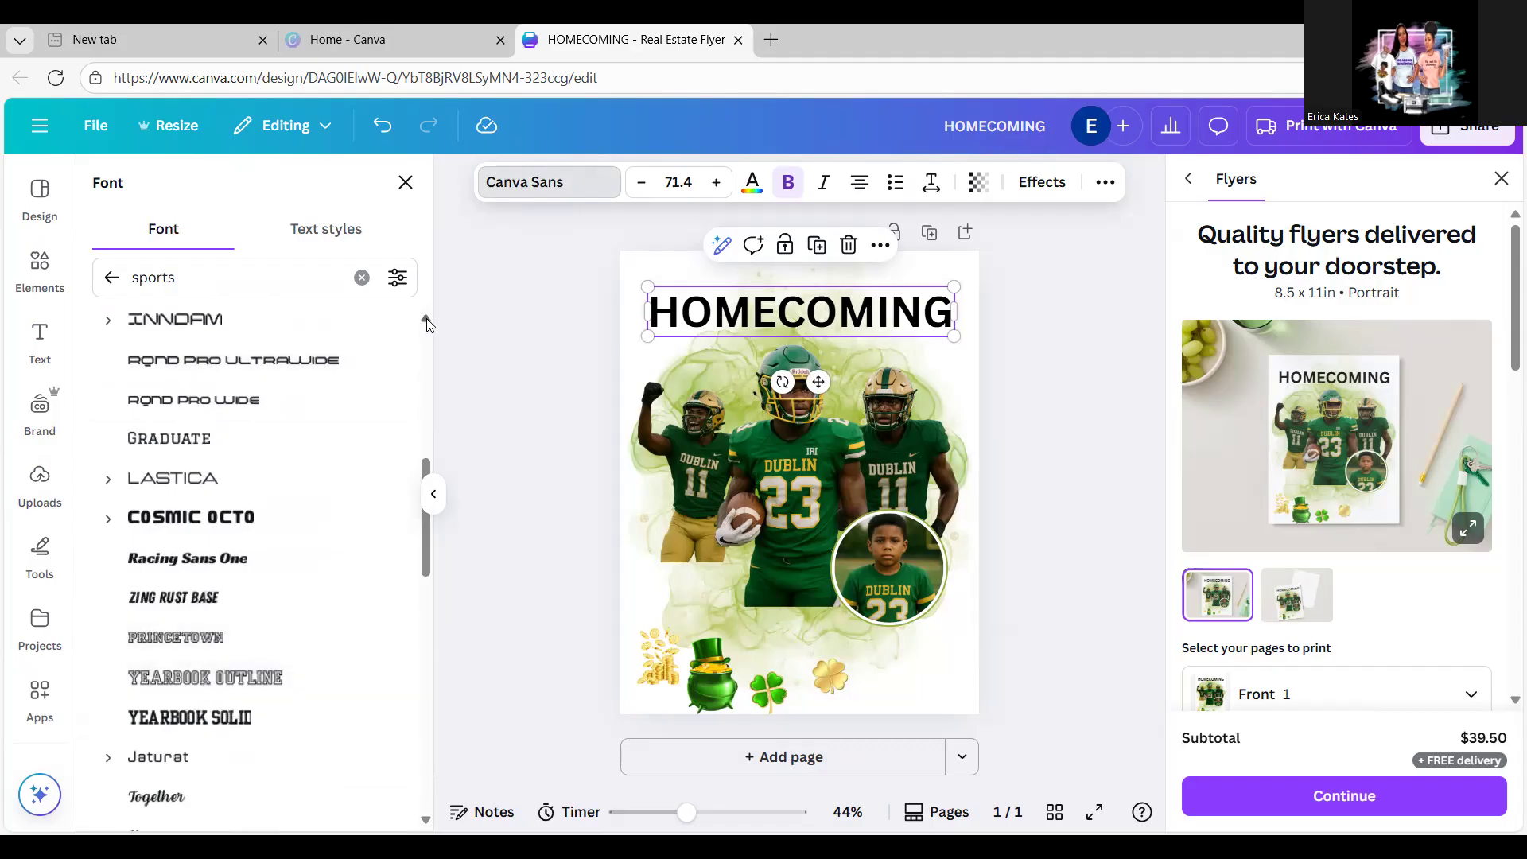
left_click(426, 319)
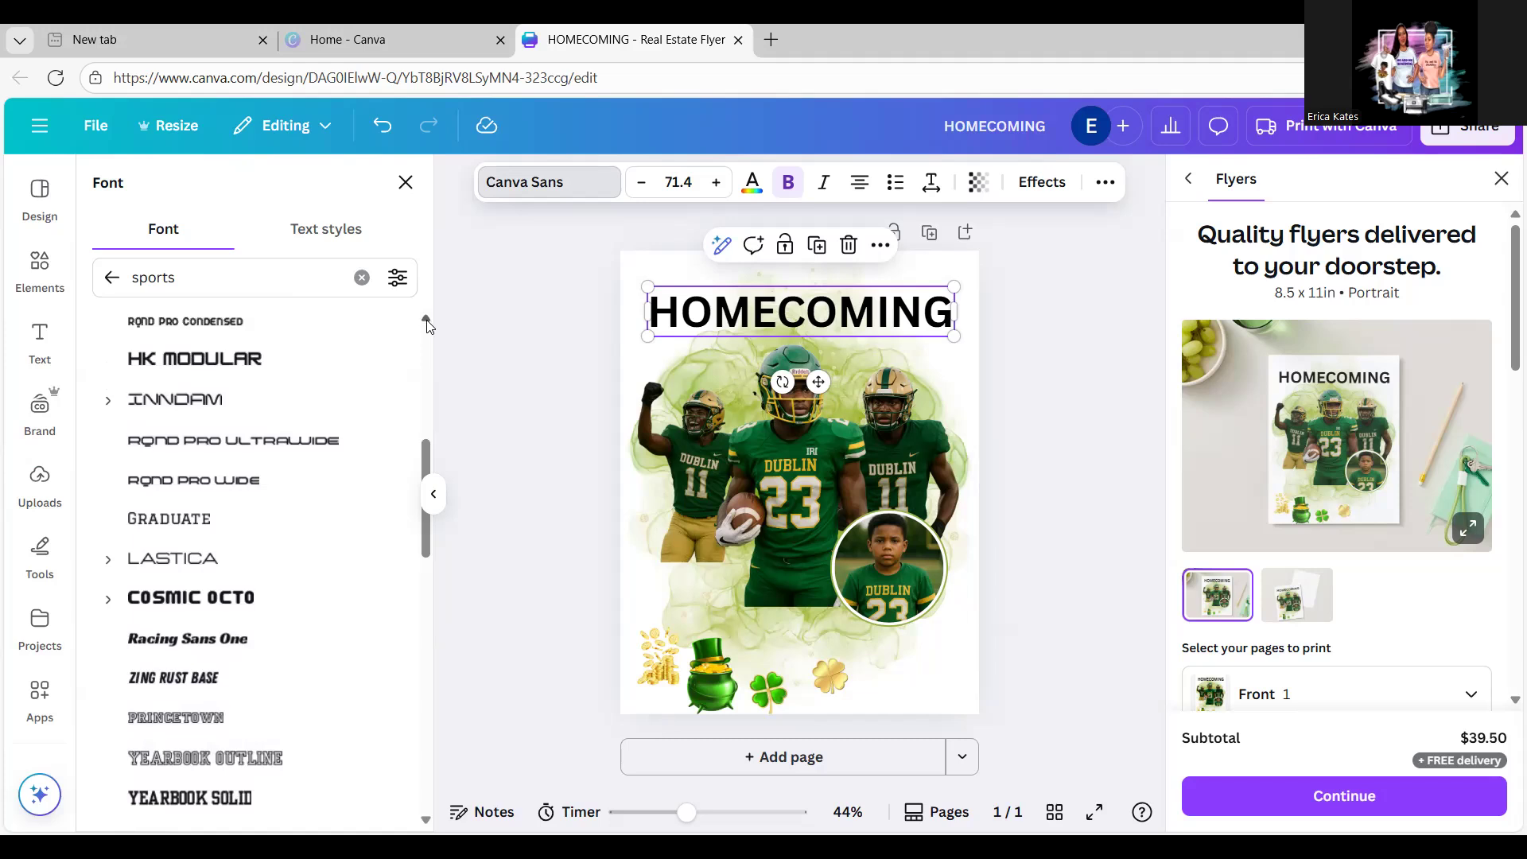
left_click(427, 321)
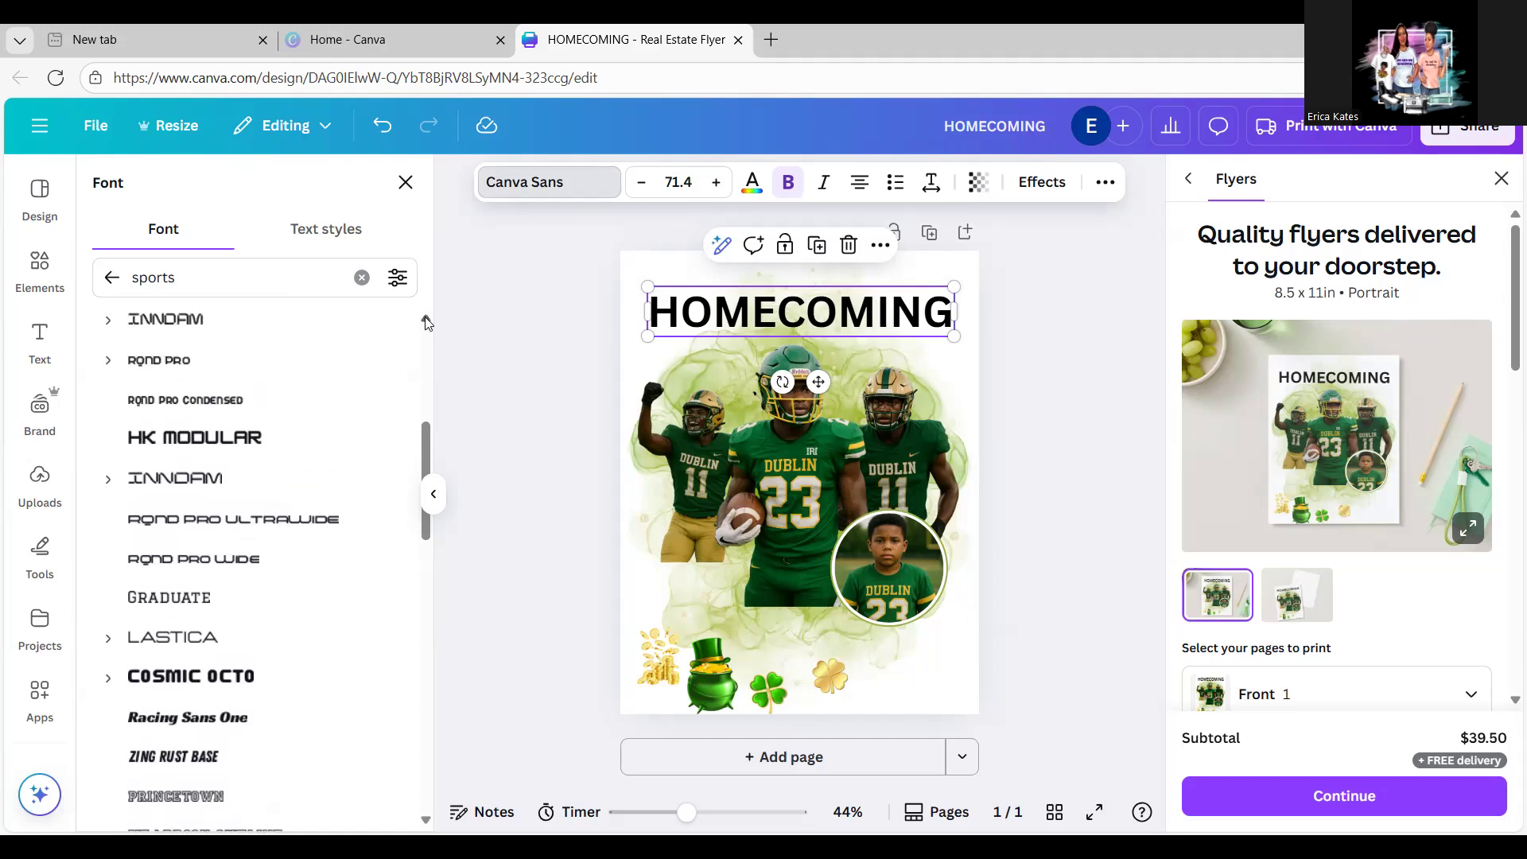
left_click(426, 322)
left_click(427, 322)
left_click(426, 322)
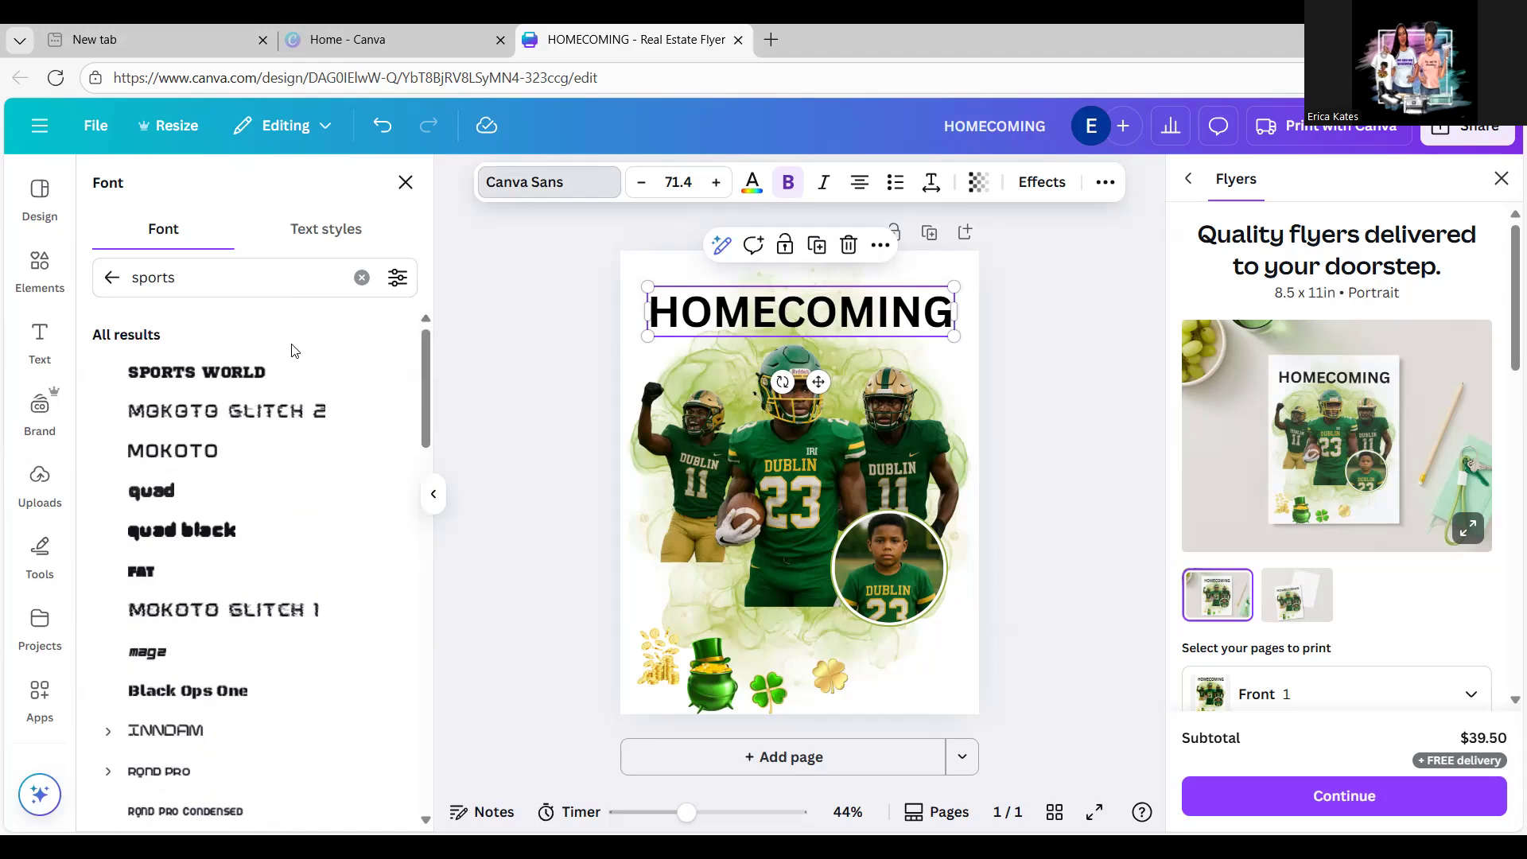
left_click(252, 372)
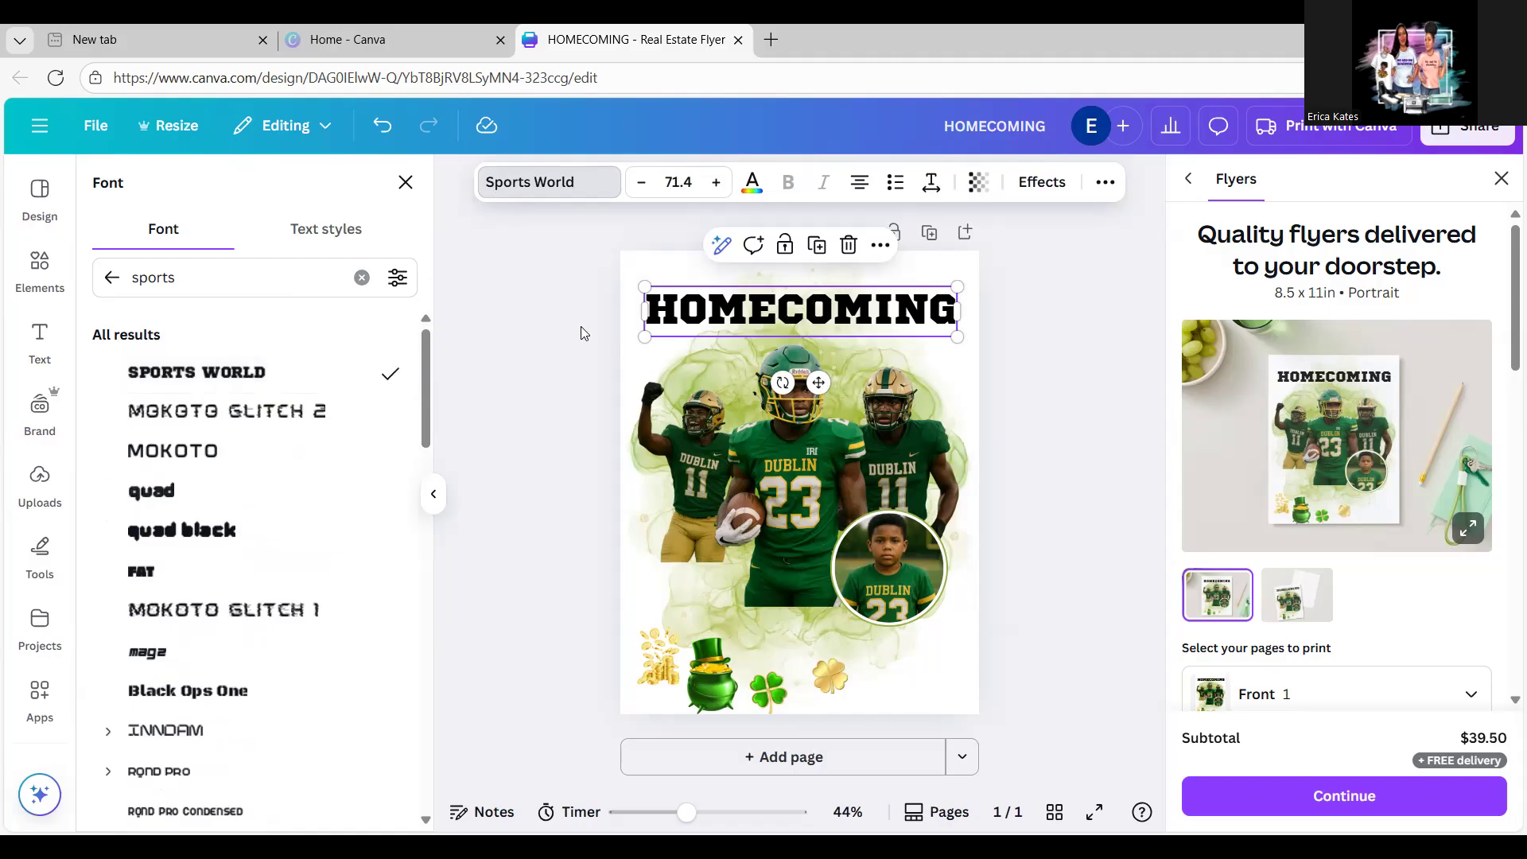
left_click(1031, 380)
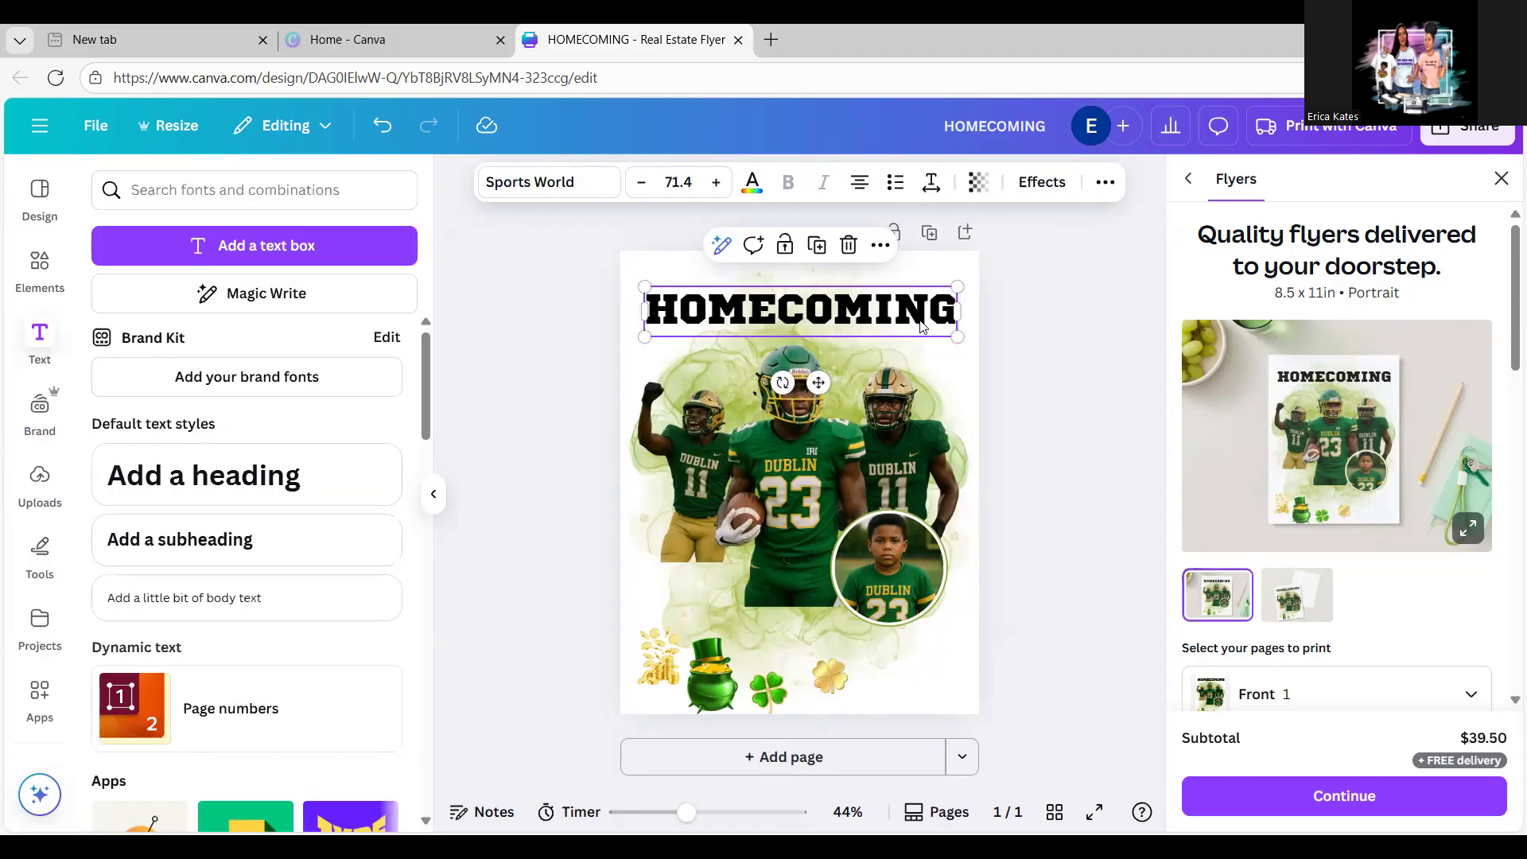
left_click_drag(915, 321, 916, 329)
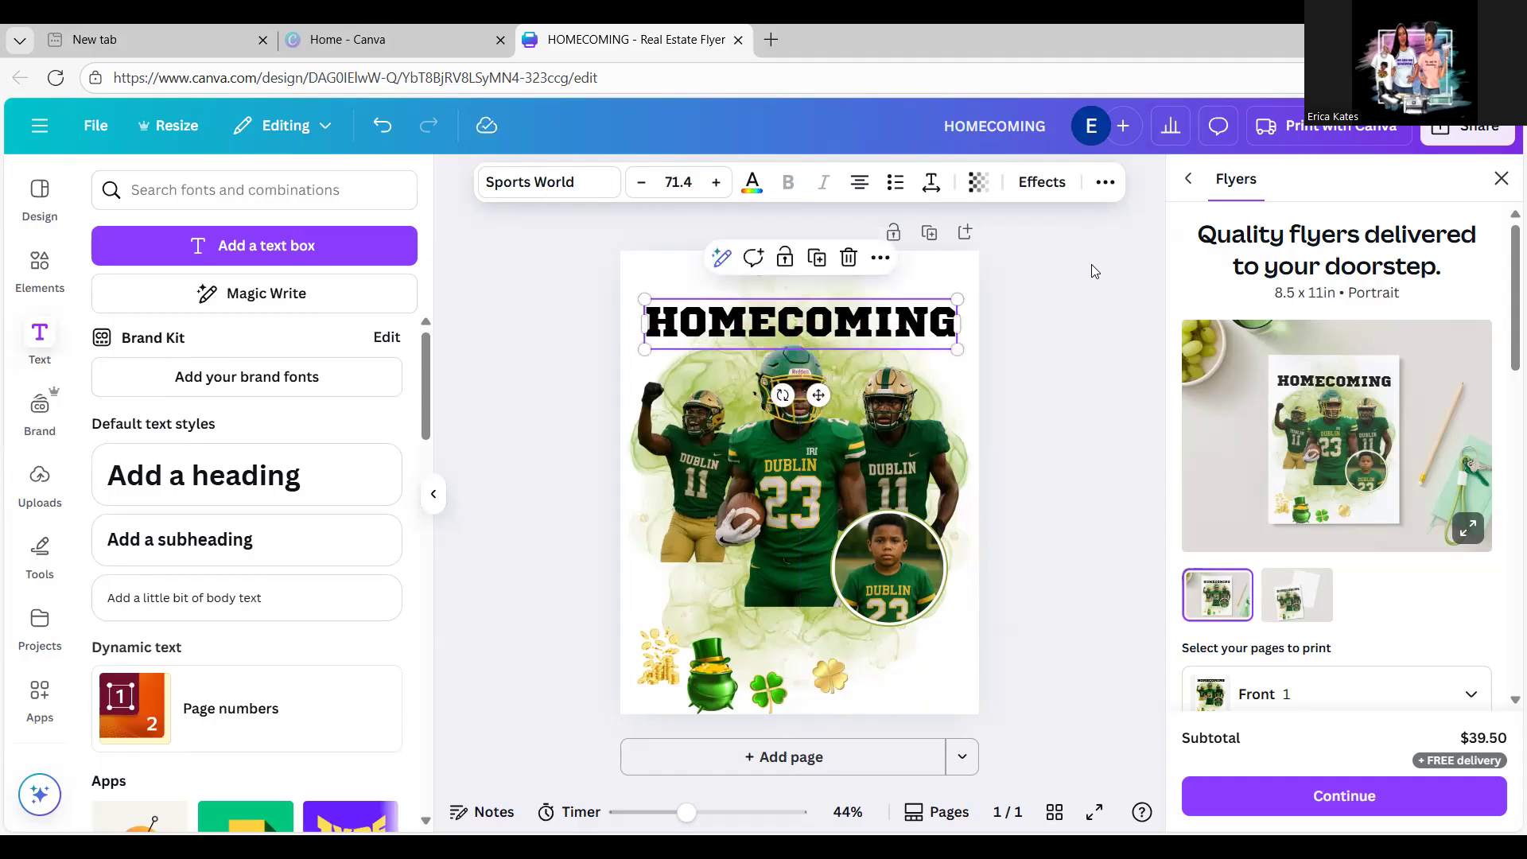
Step: Colour HOMECOMING with the dark green swatch from the flyer's photo colours
left_click(754, 189)
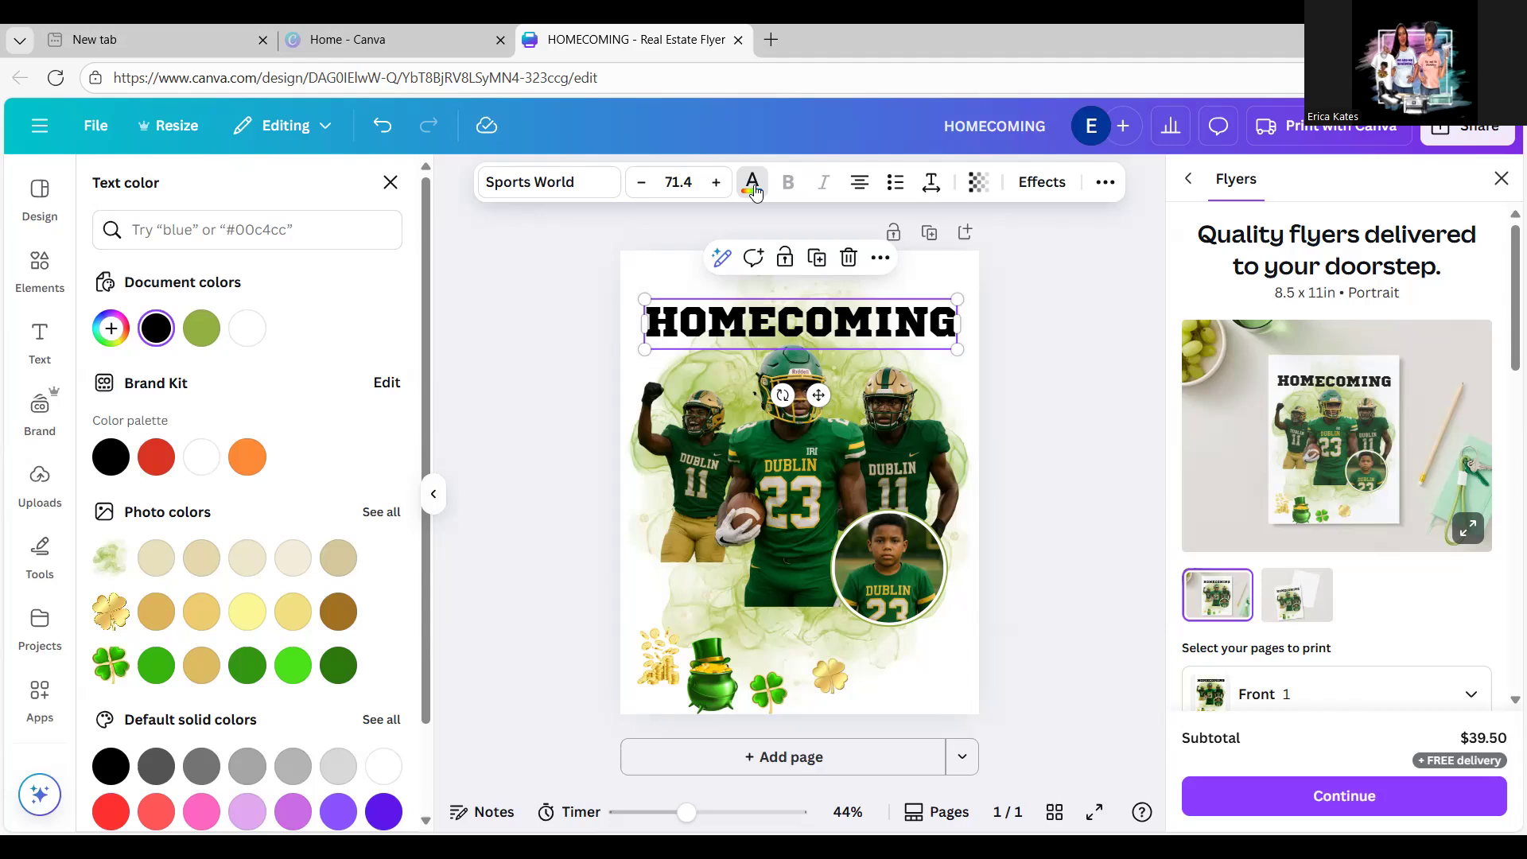
left_click(381, 513)
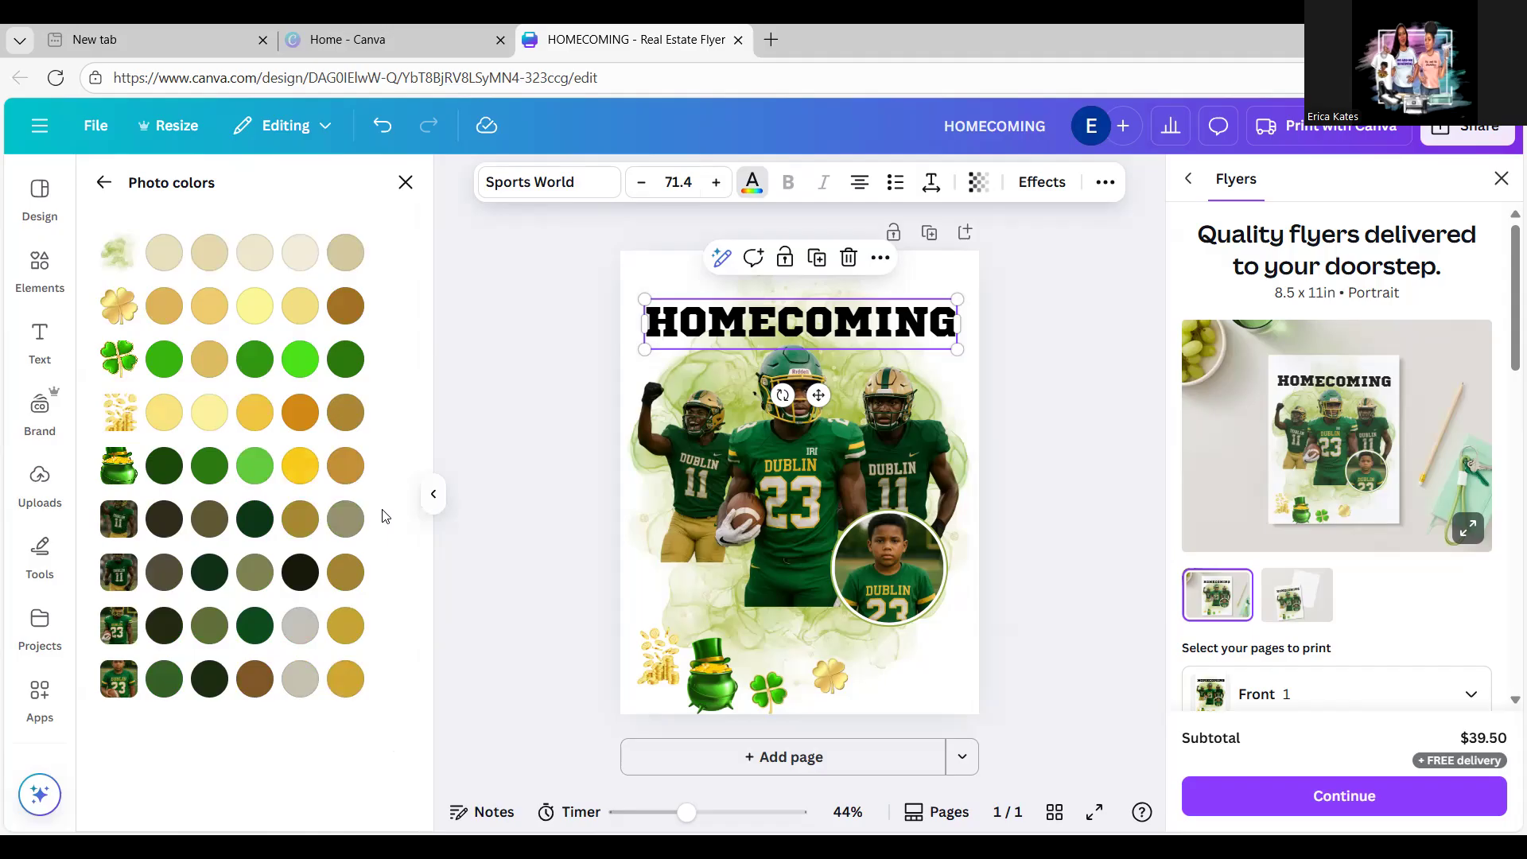
left_click(210, 467)
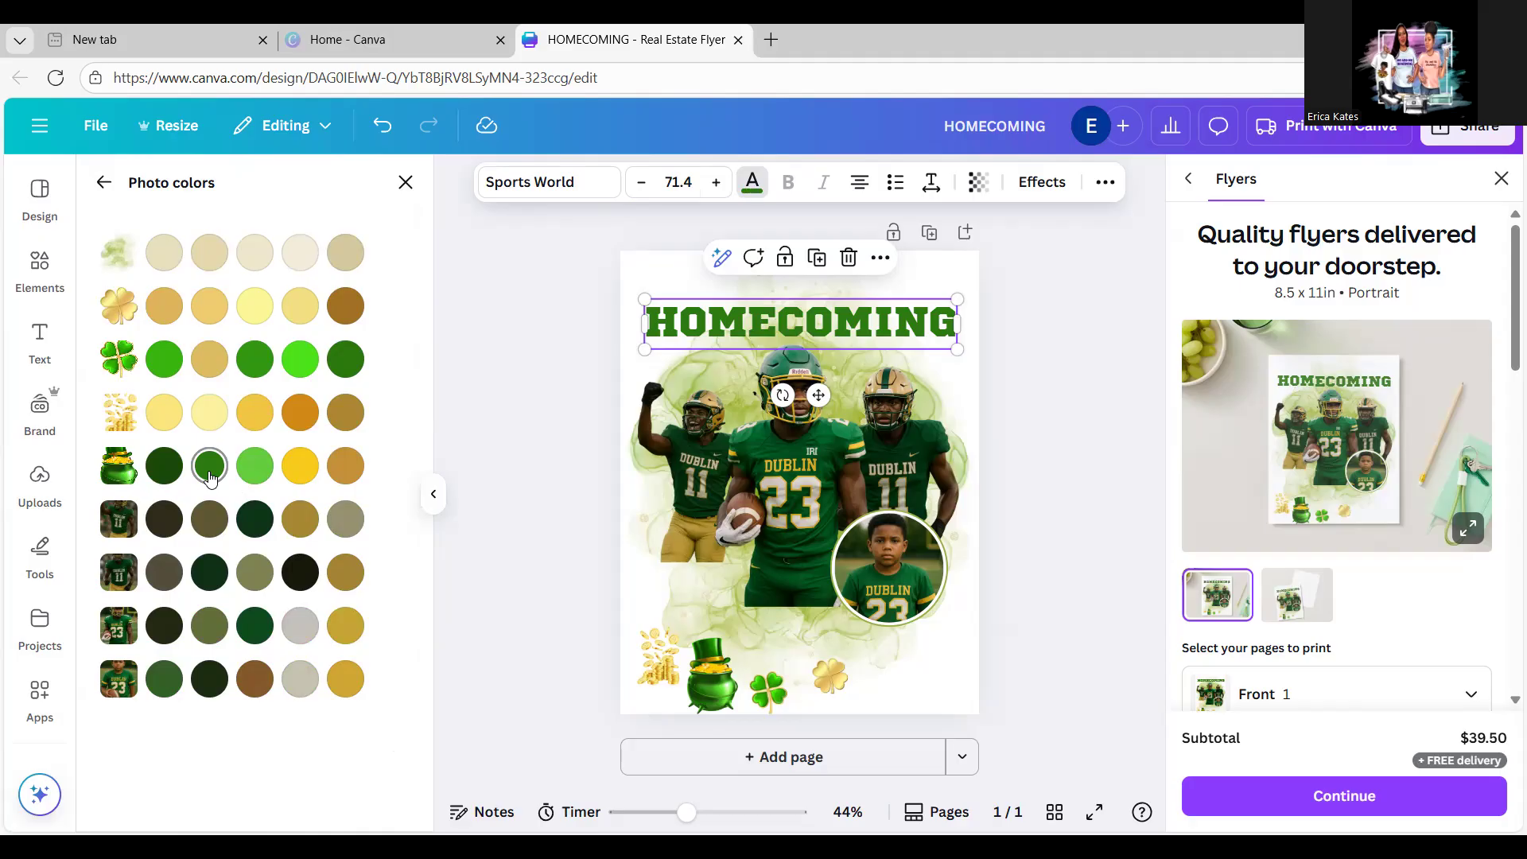
left_click(774, 327)
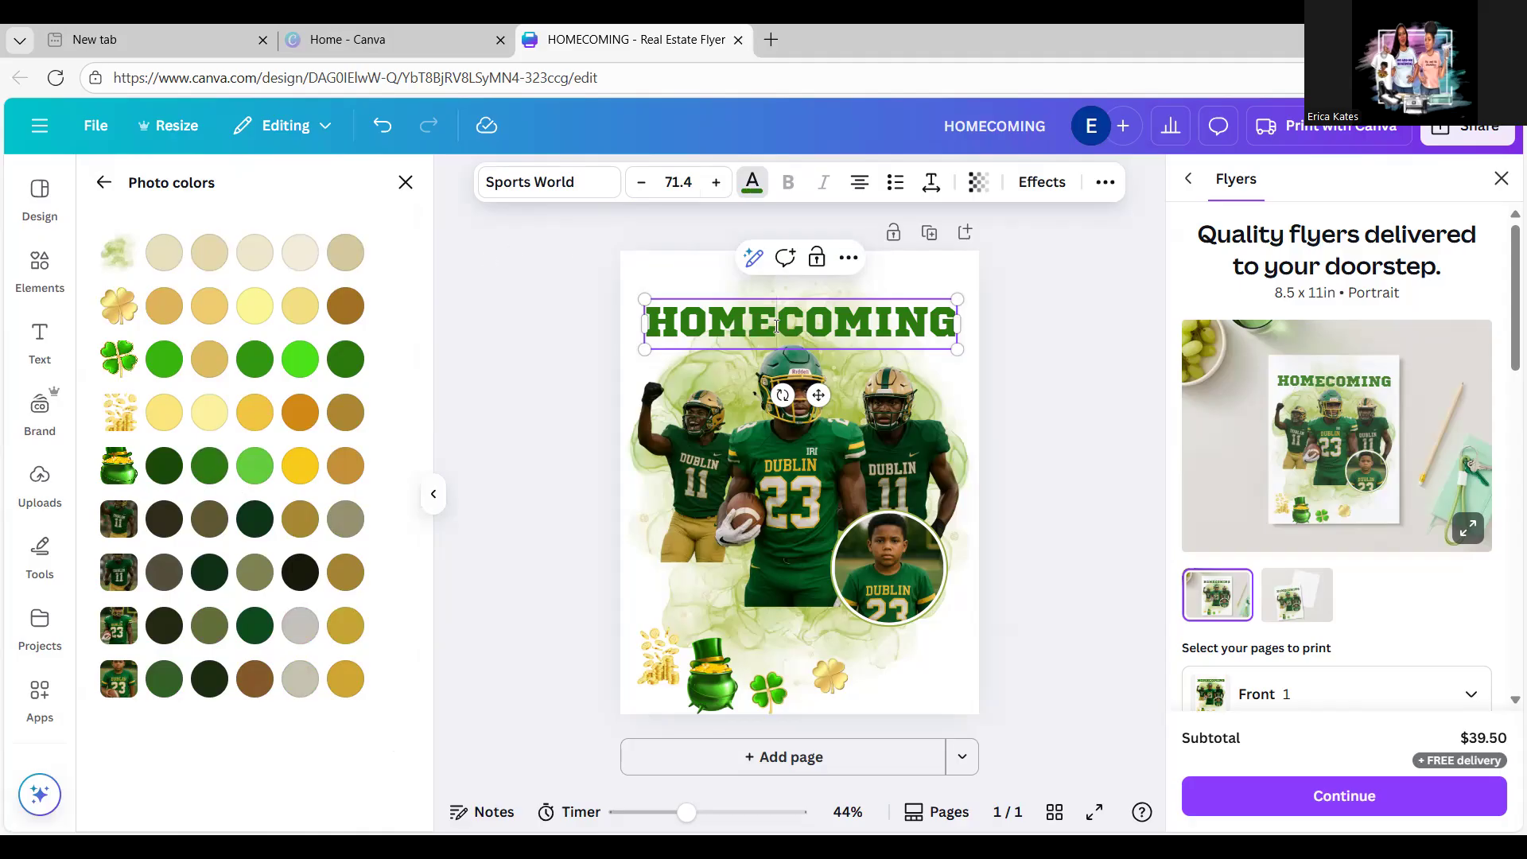
left_click(1030, 194)
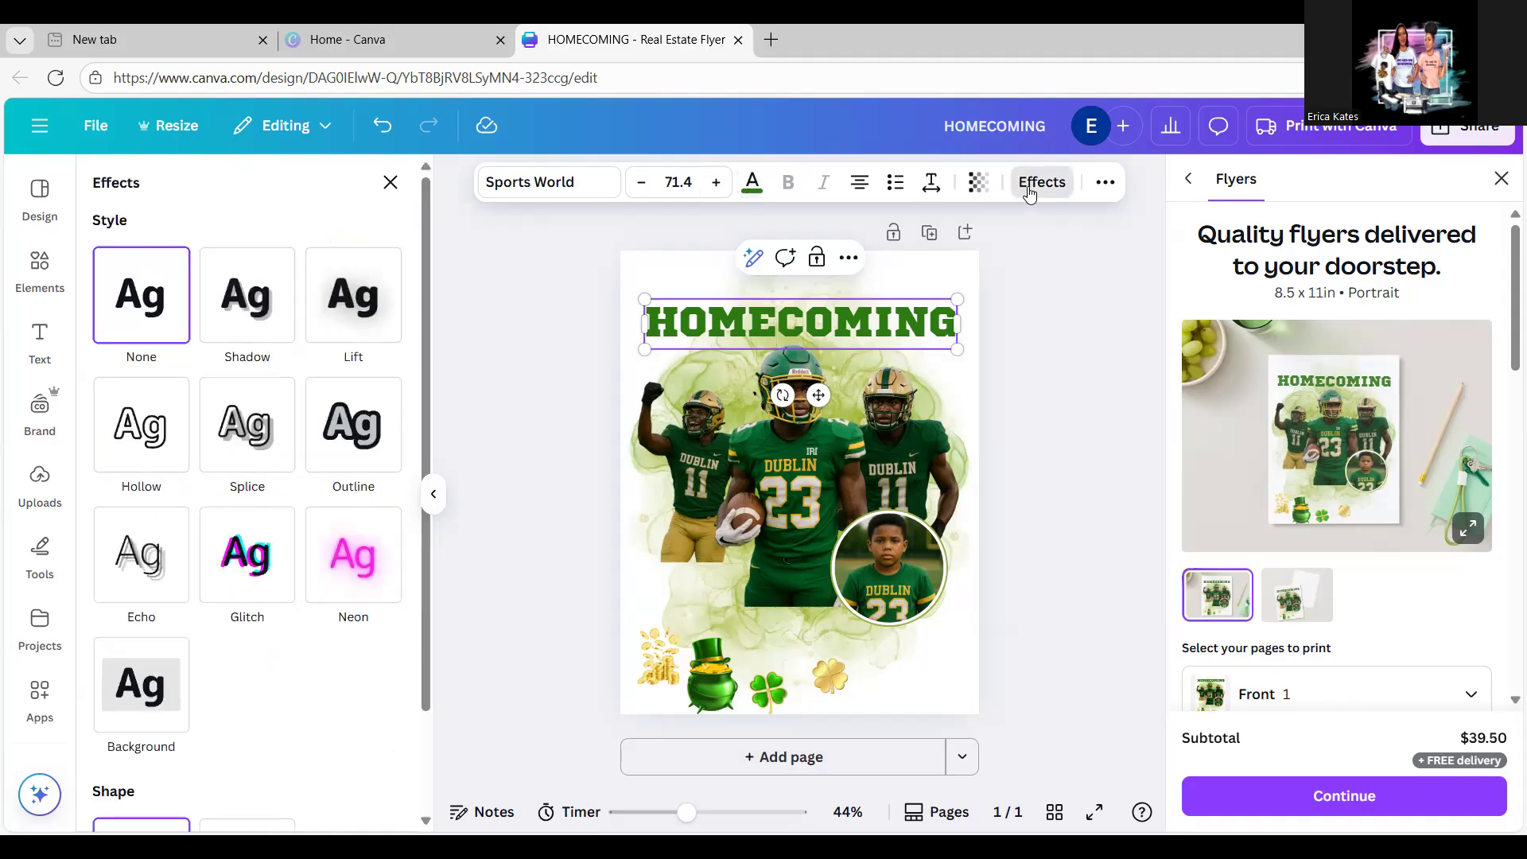
Step: Try Neon, Glitch, Echo, Hollow, Splice and Lift on HOMECOMING, then apply Shadow
left_click(355, 568)
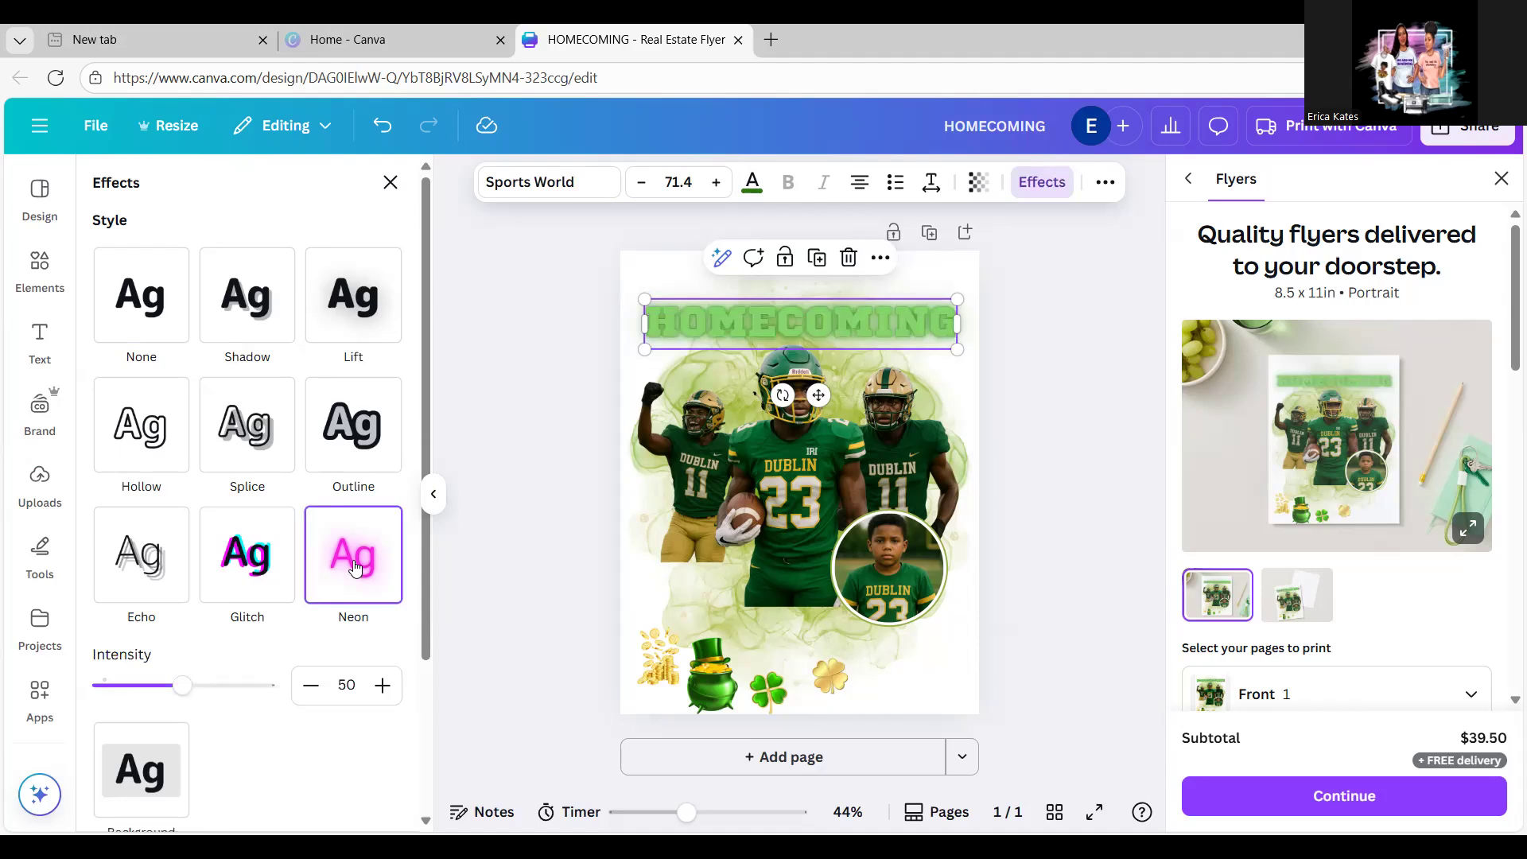
left_click(253, 556)
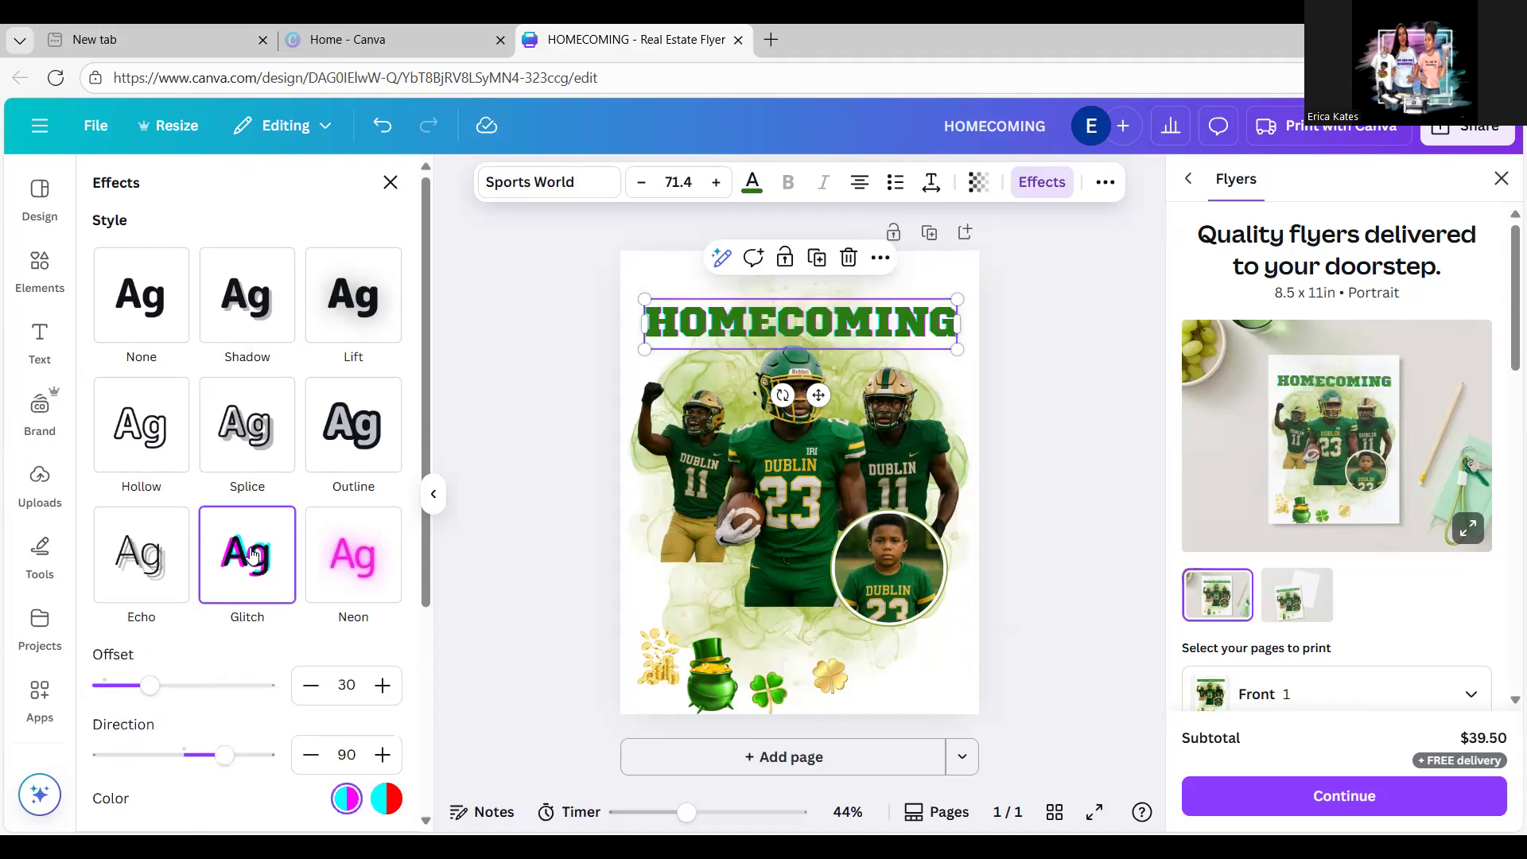
left_click(148, 560)
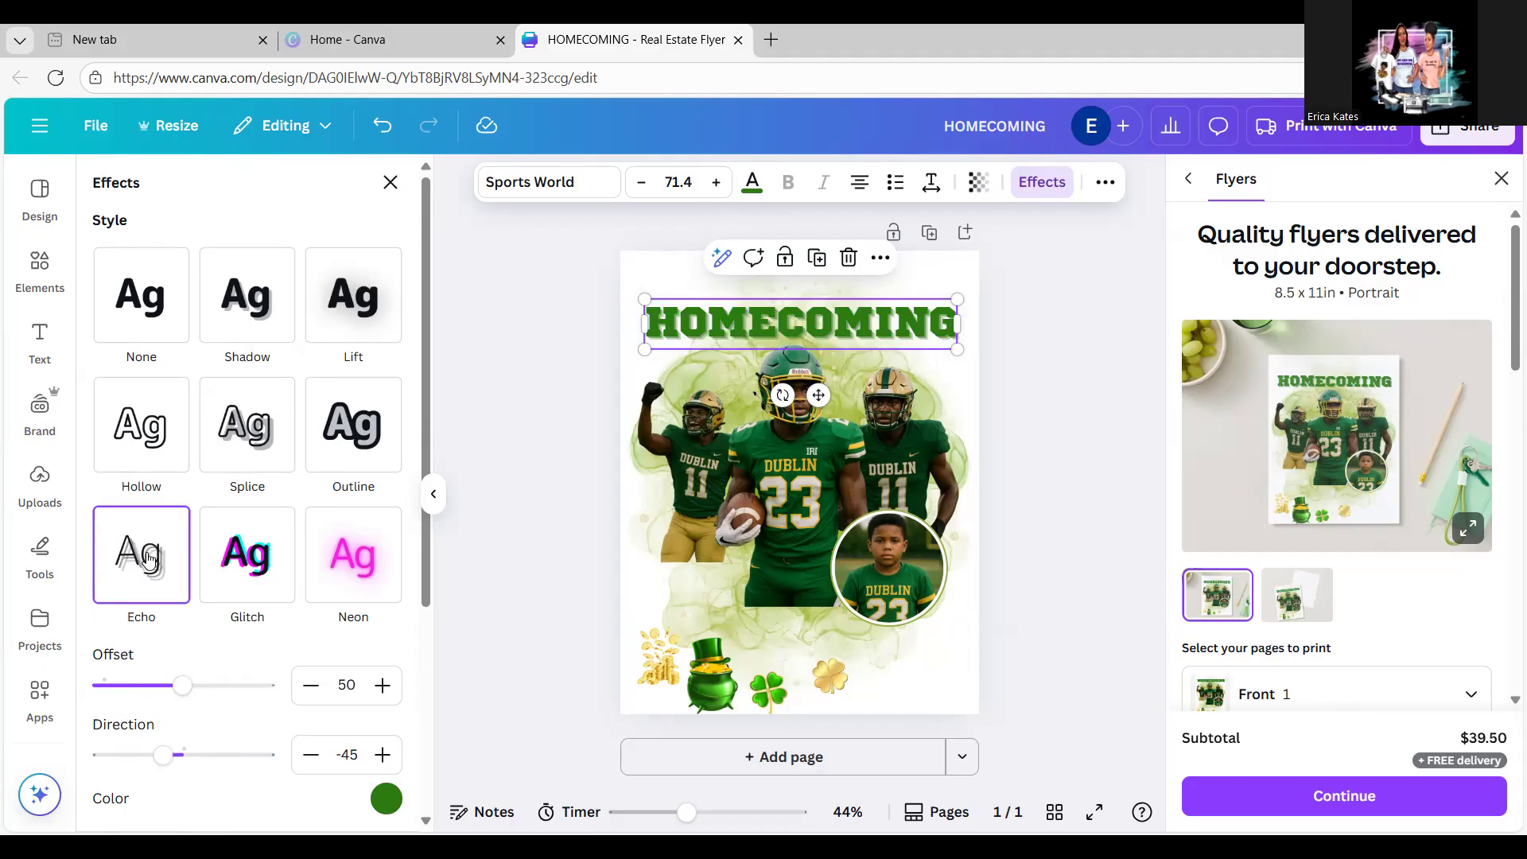
left_click(139, 439)
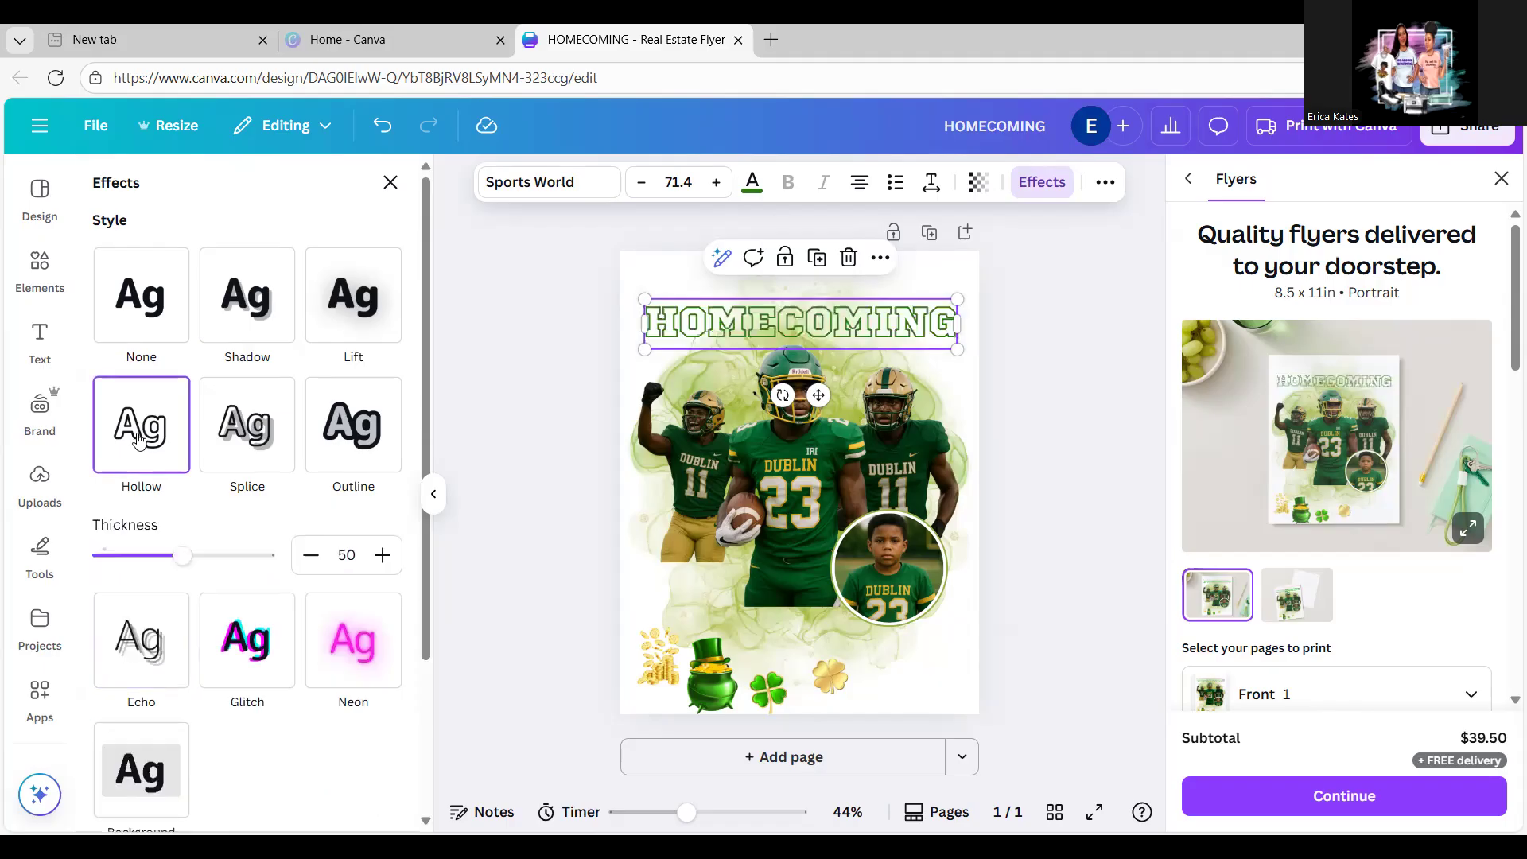
left_click(249, 443)
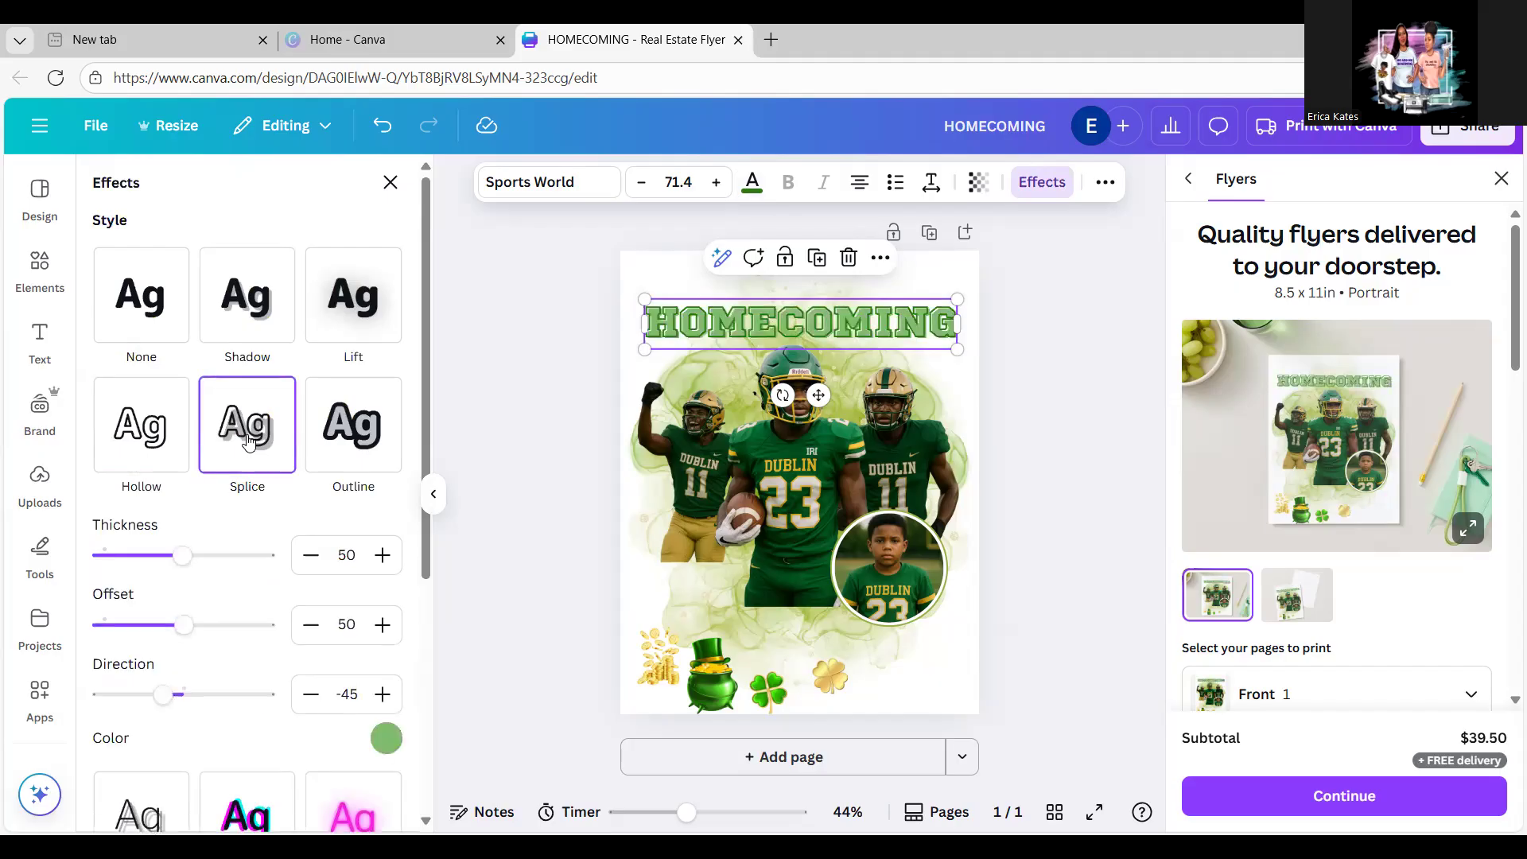
left_click(356, 334)
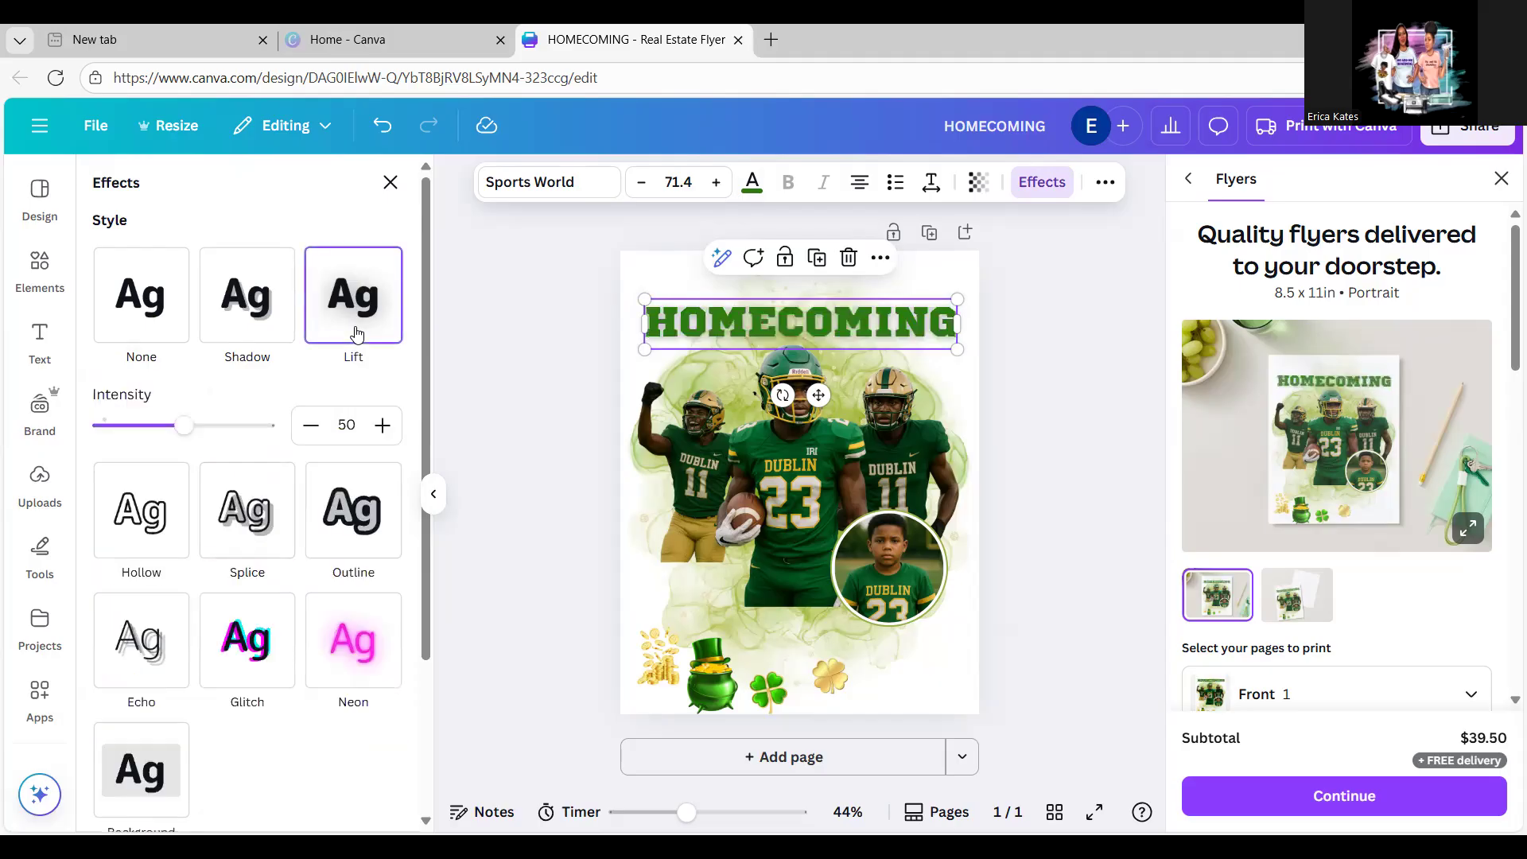
left_click(256, 317)
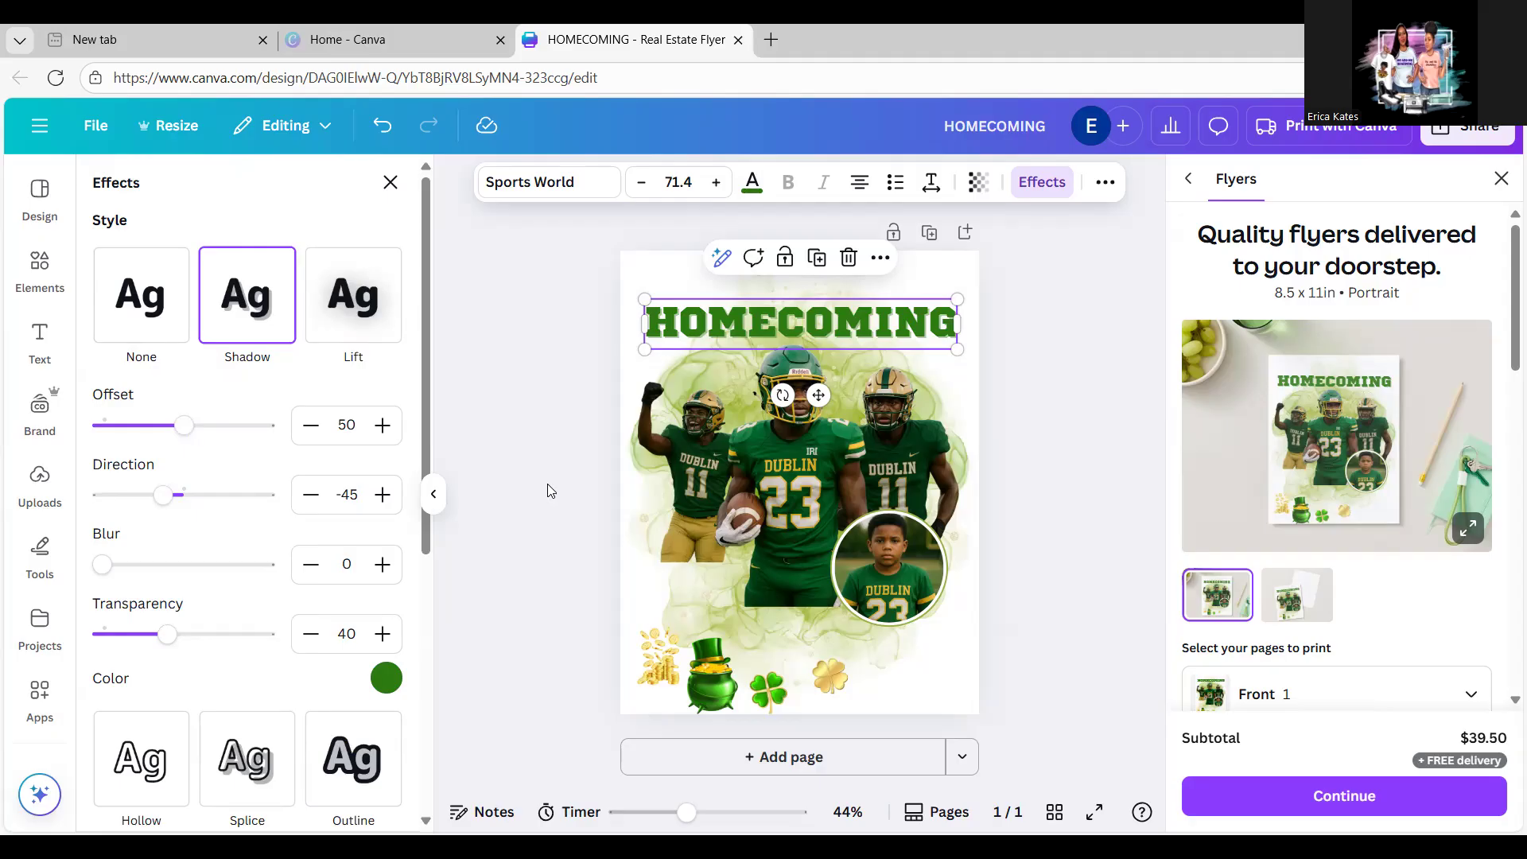
Step: Adjust the title's green shadow settings, leaving transparency at 40
key("Escape")
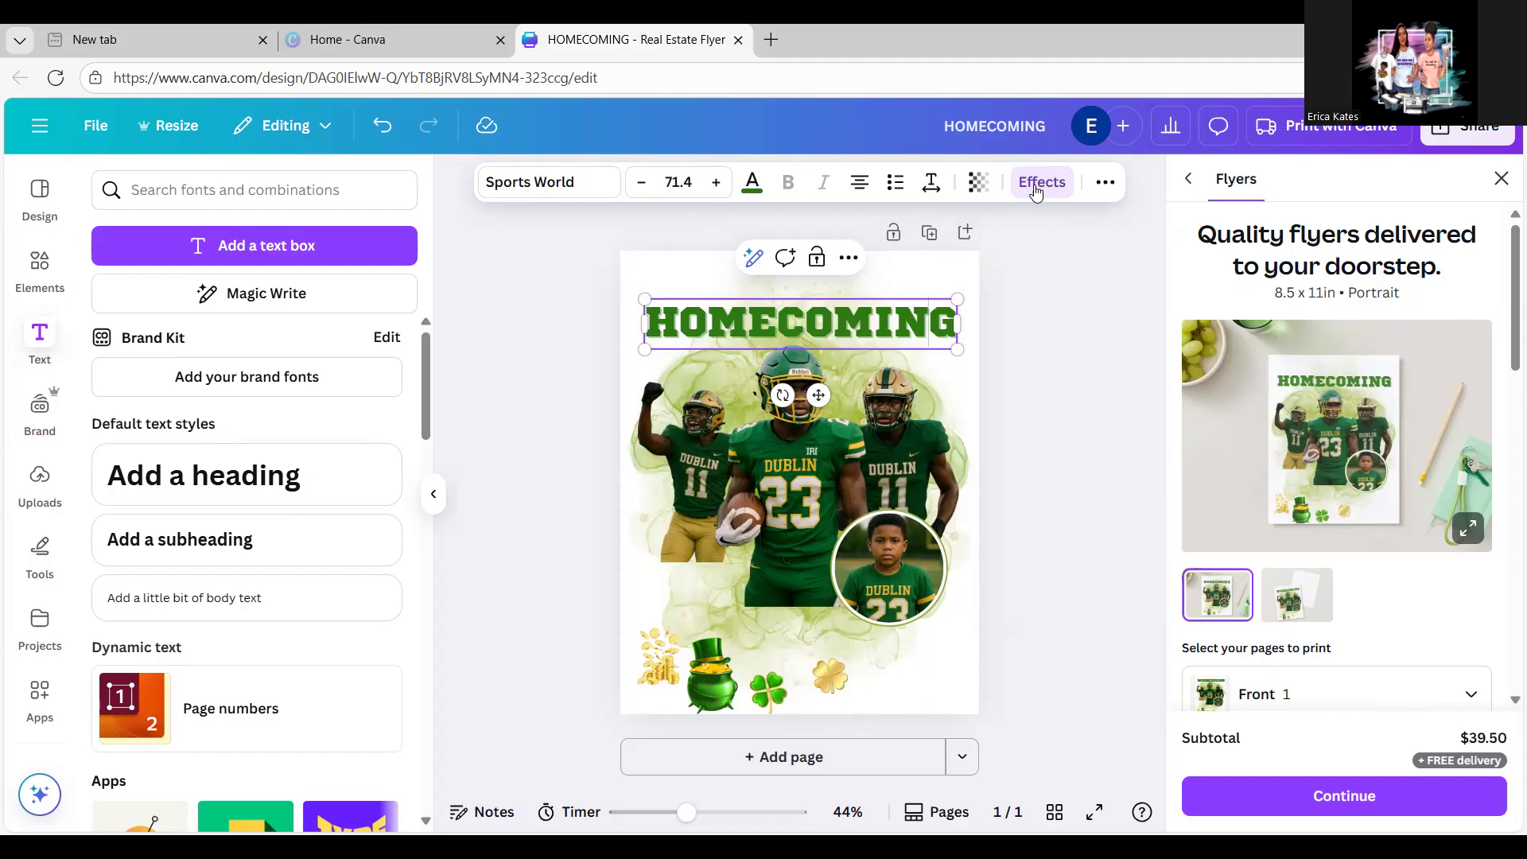
left_click(1035, 185)
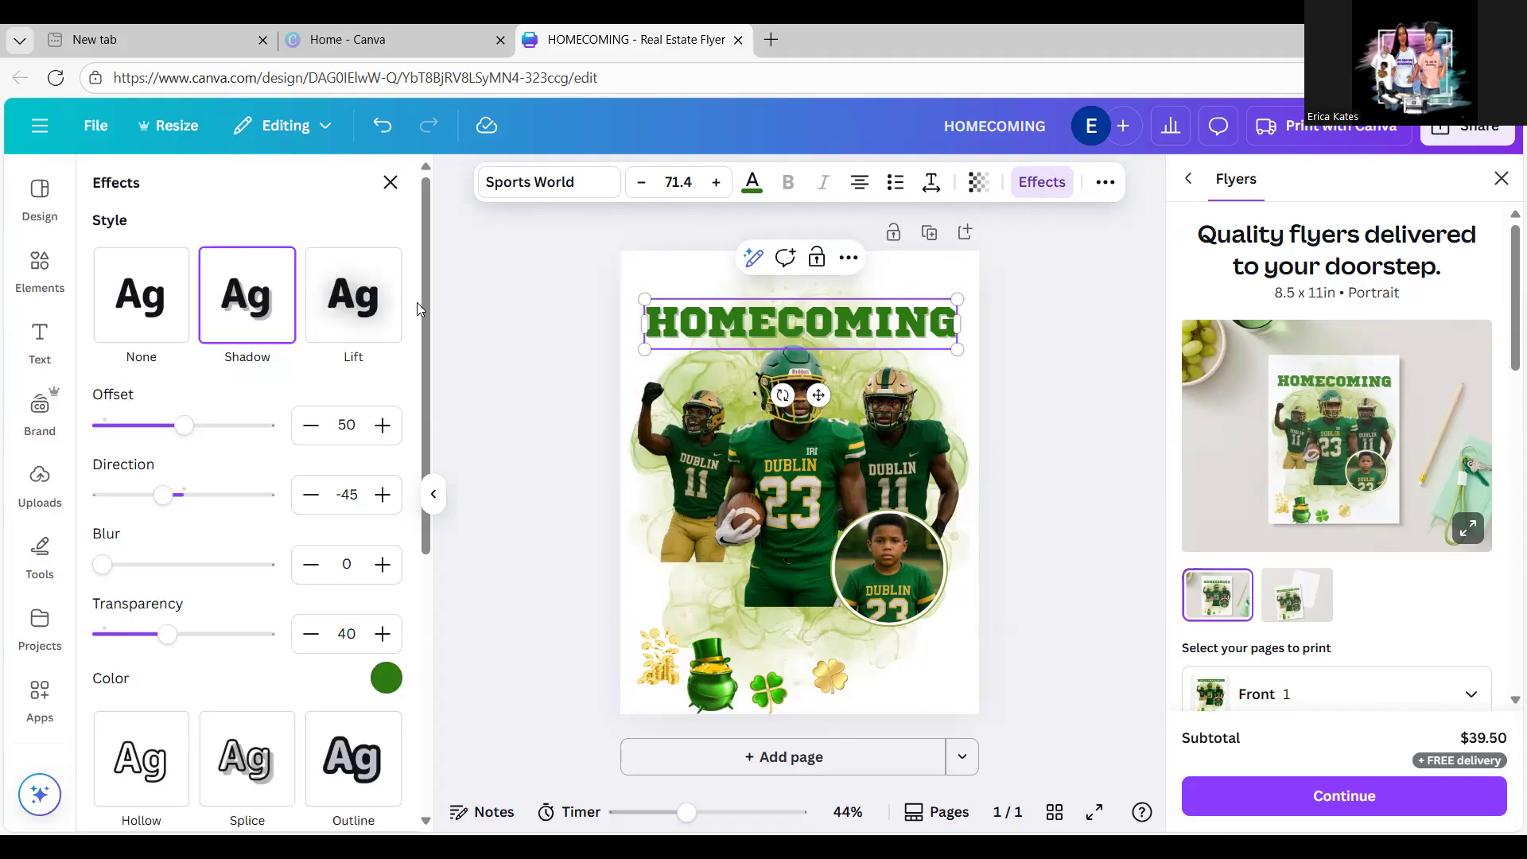
left_click_drag(422, 291, 423, 384)
scroll(423, 384, "up", 3)
left_click(387, 182)
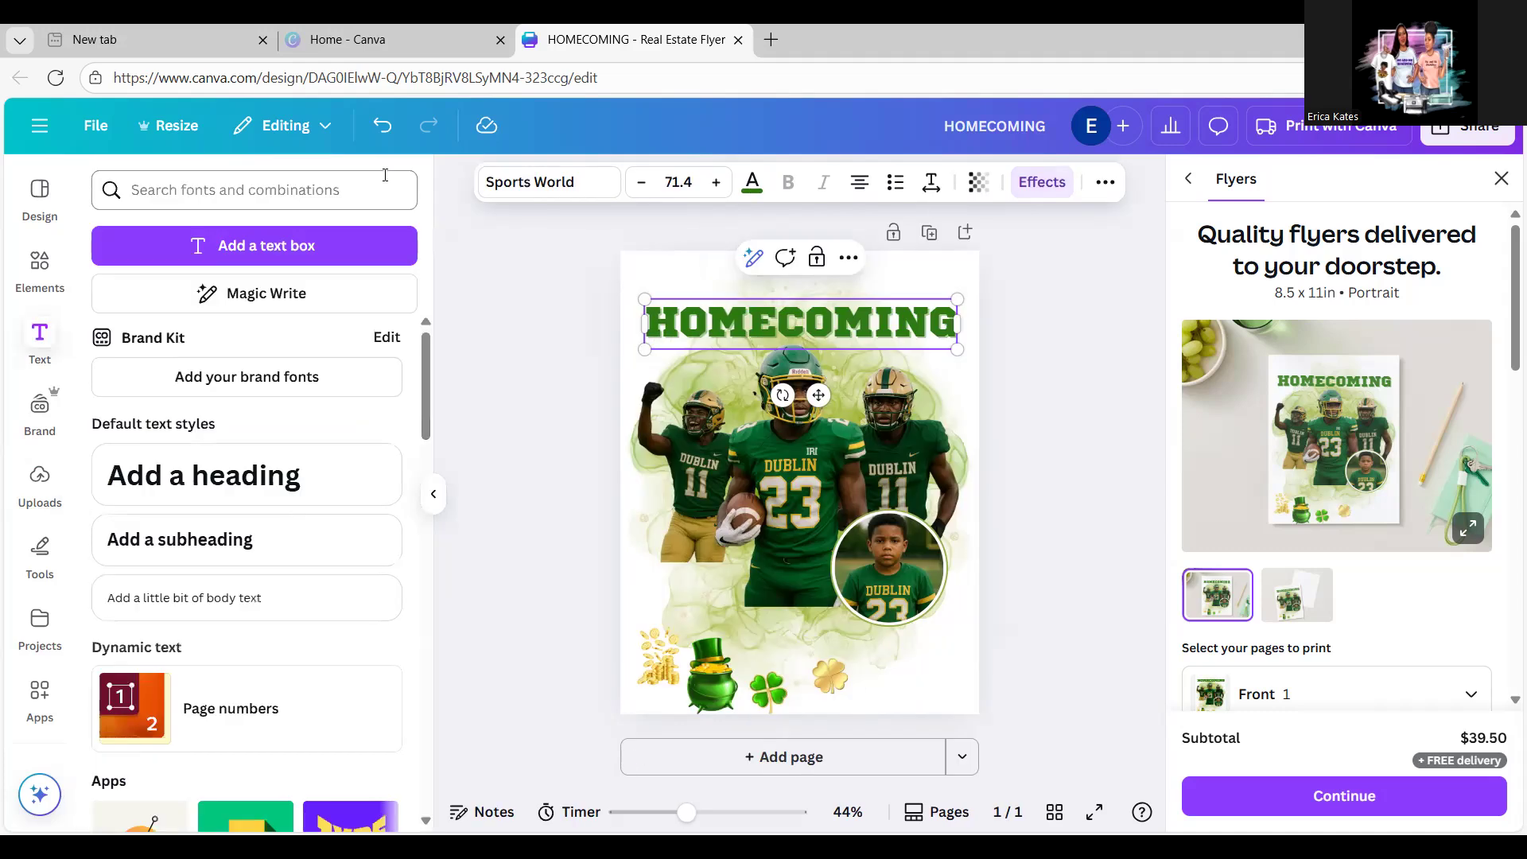
left_click(1042, 181)
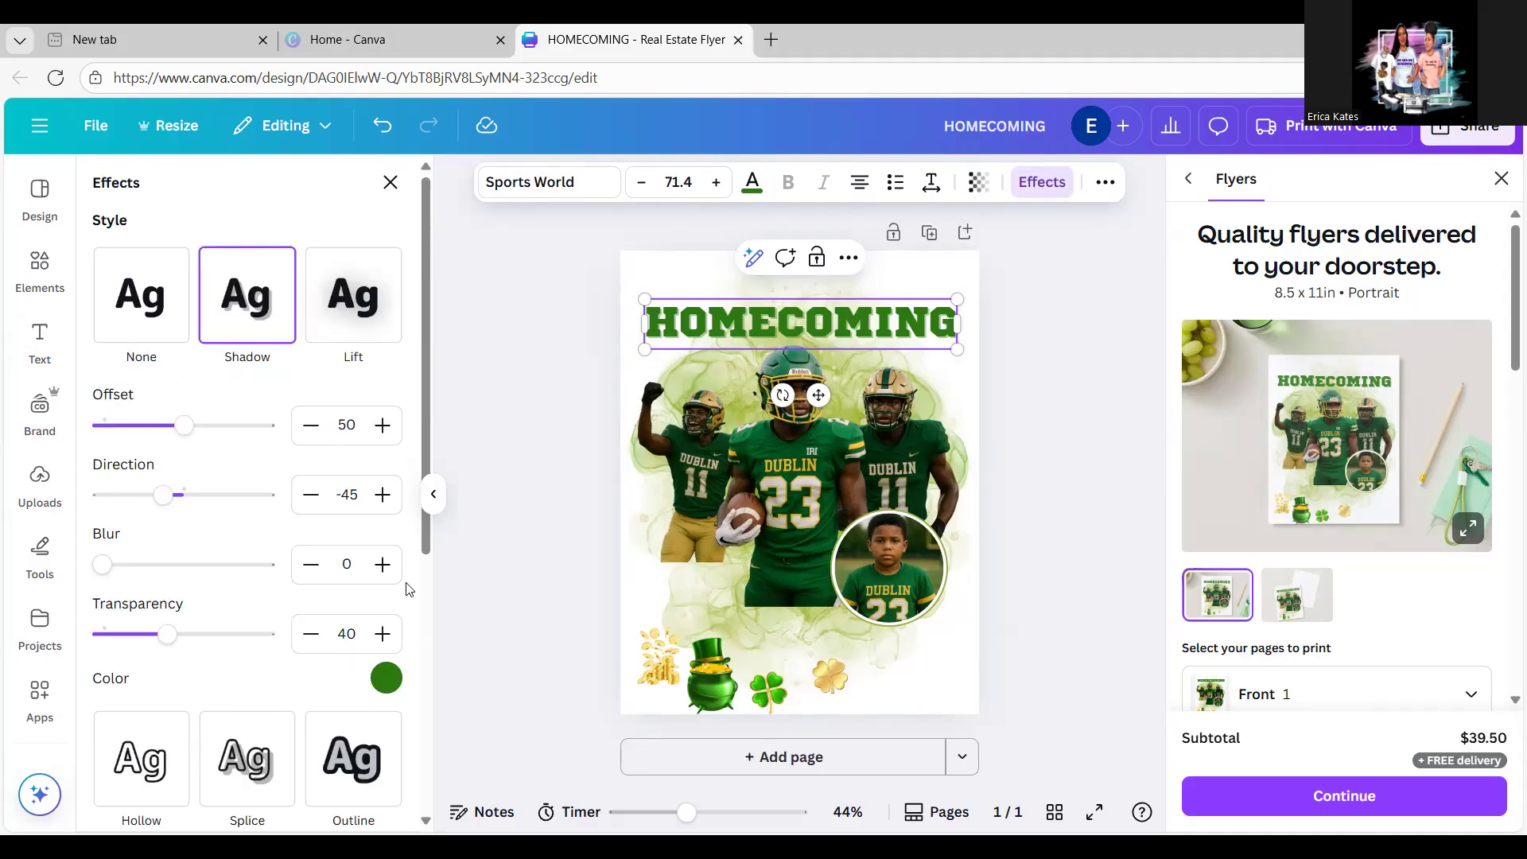
left_click_drag(424, 549, 435, 737)
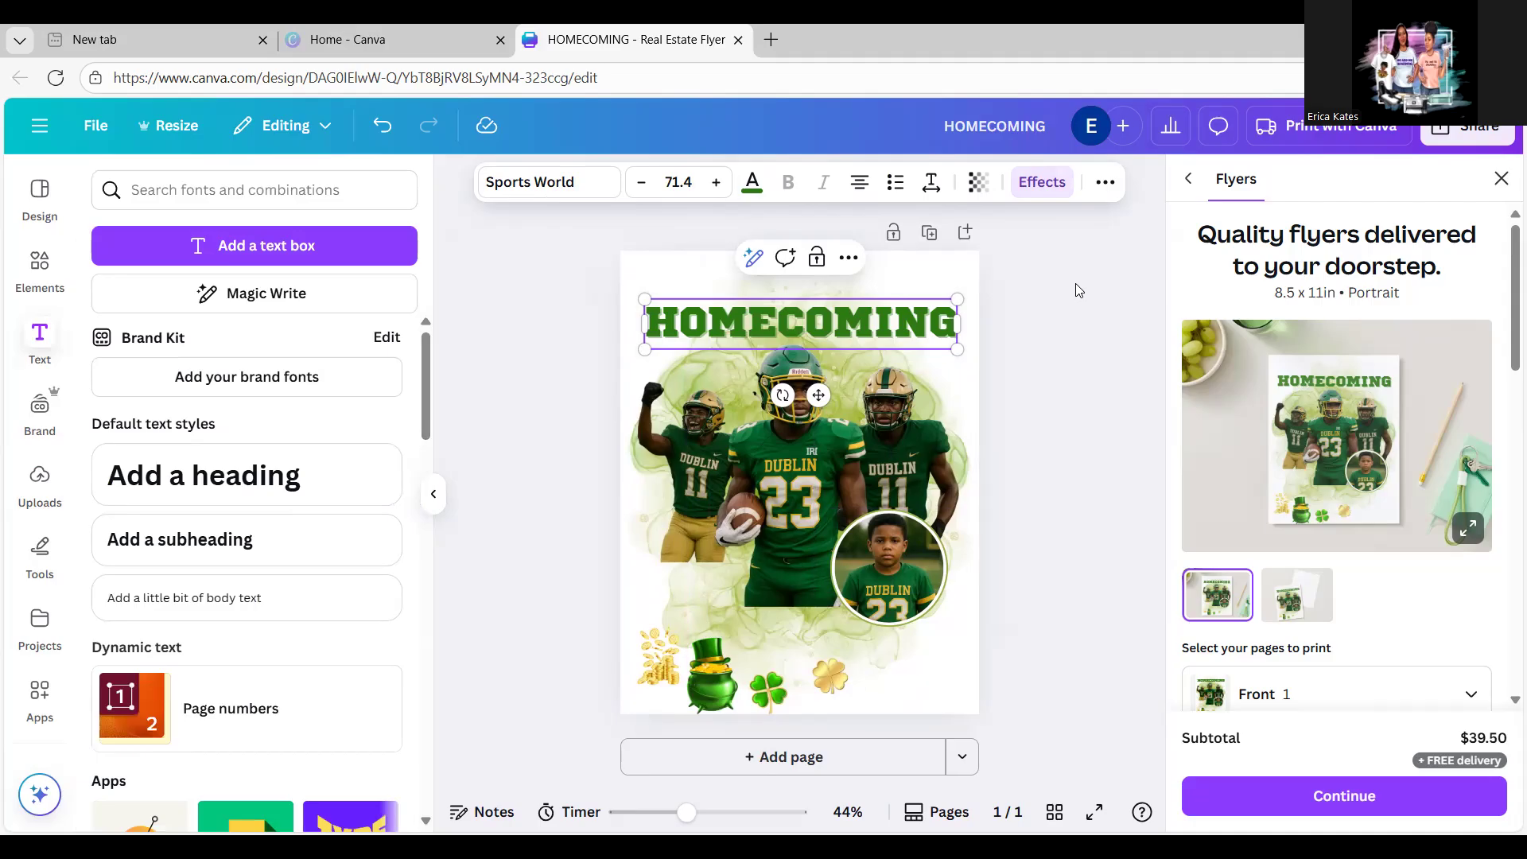
left_click(918, 318)
Step: Bring the pot of gold to the front and tuck it into the bottom-left corner
left_click(1057, 300)
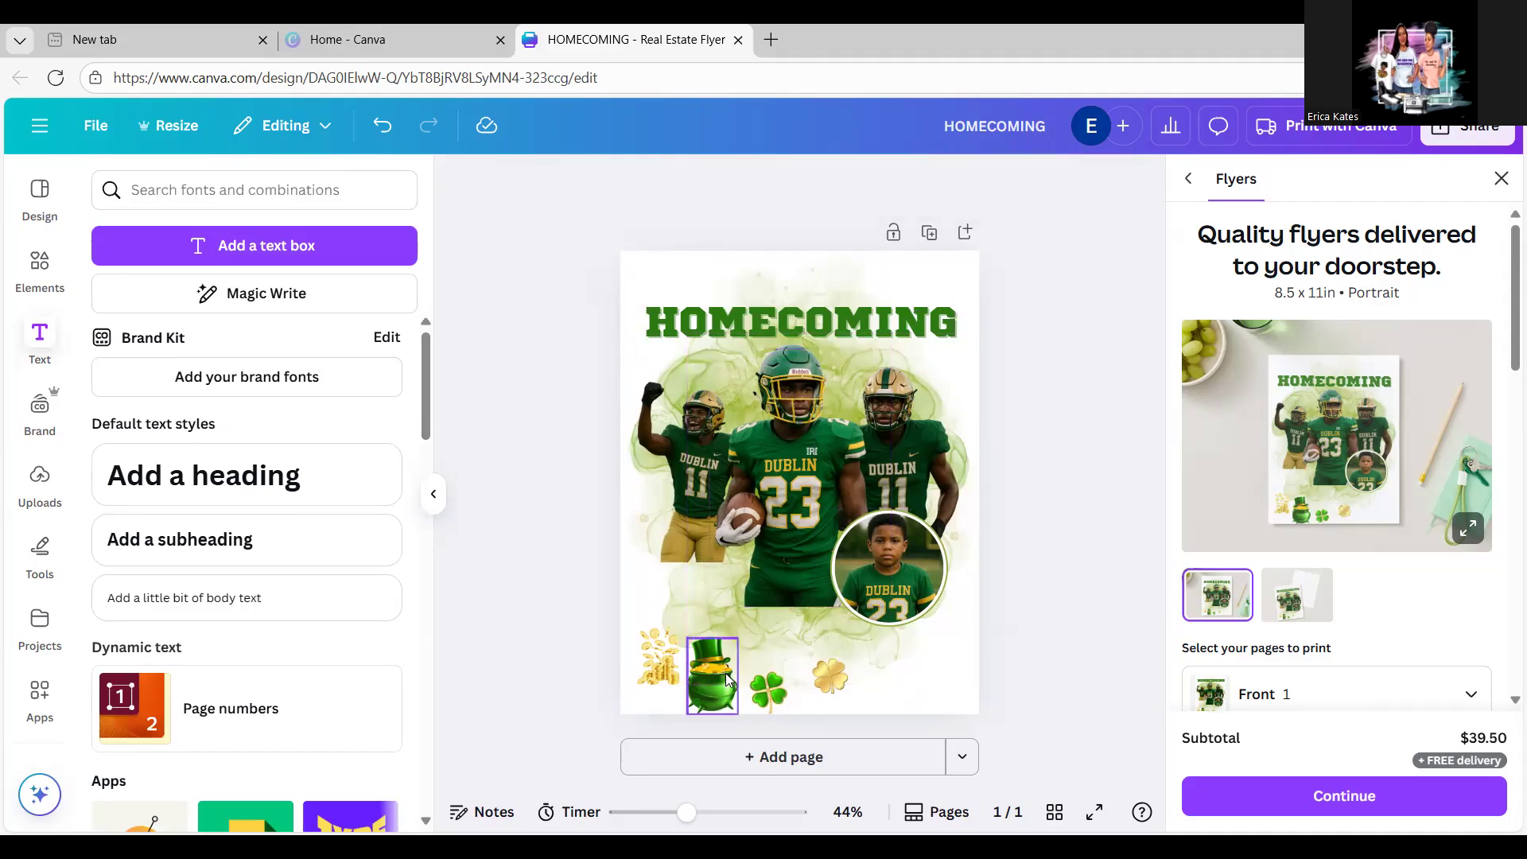
left_click_drag(726, 678, 663, 580)
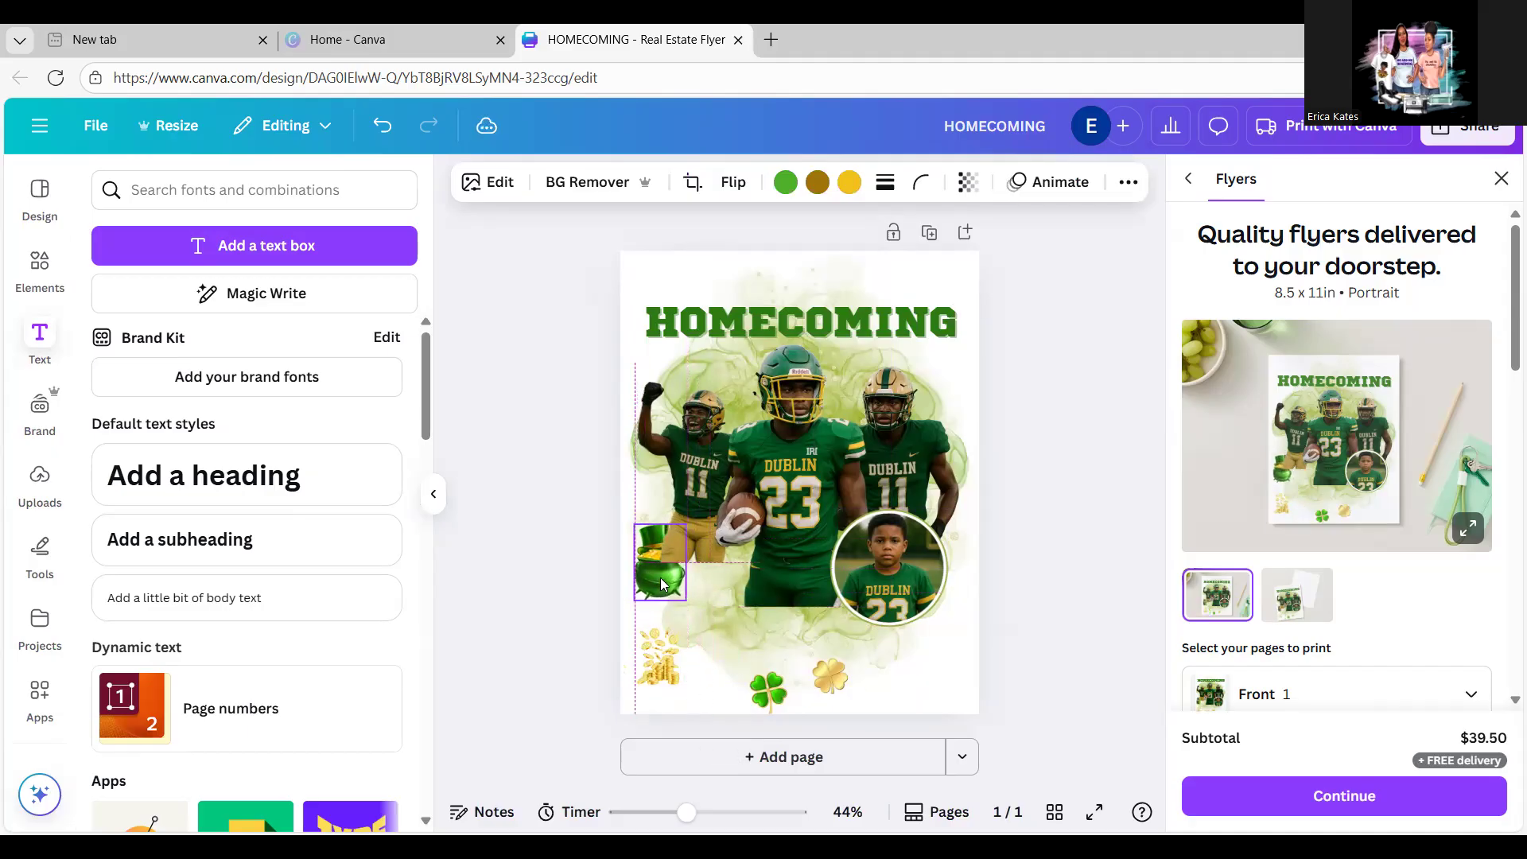
left_click(1129, 187)
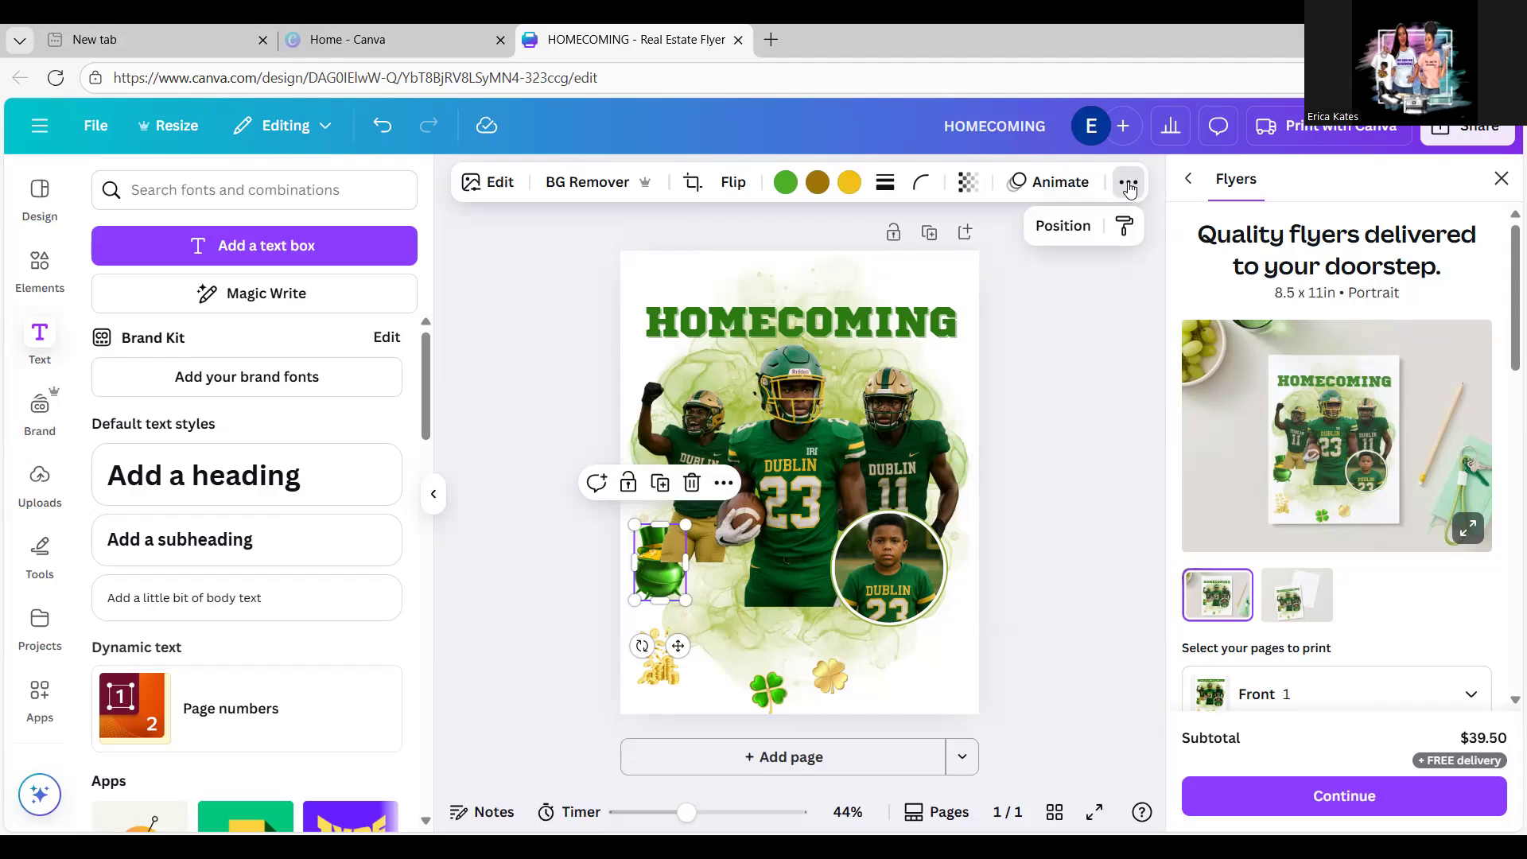
left_click(1066, 227)
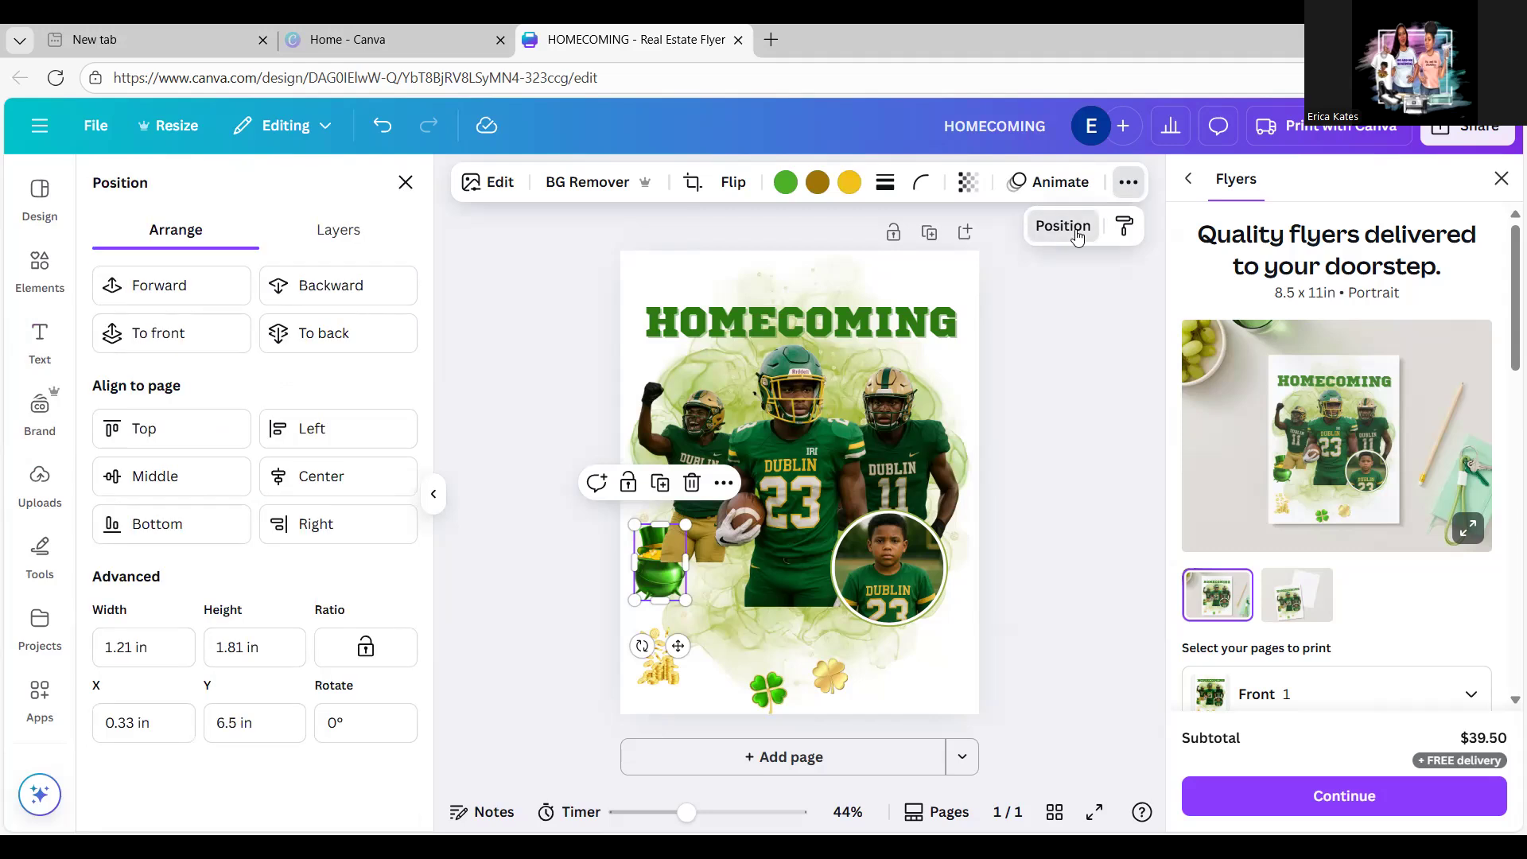
left_click(220, 290)
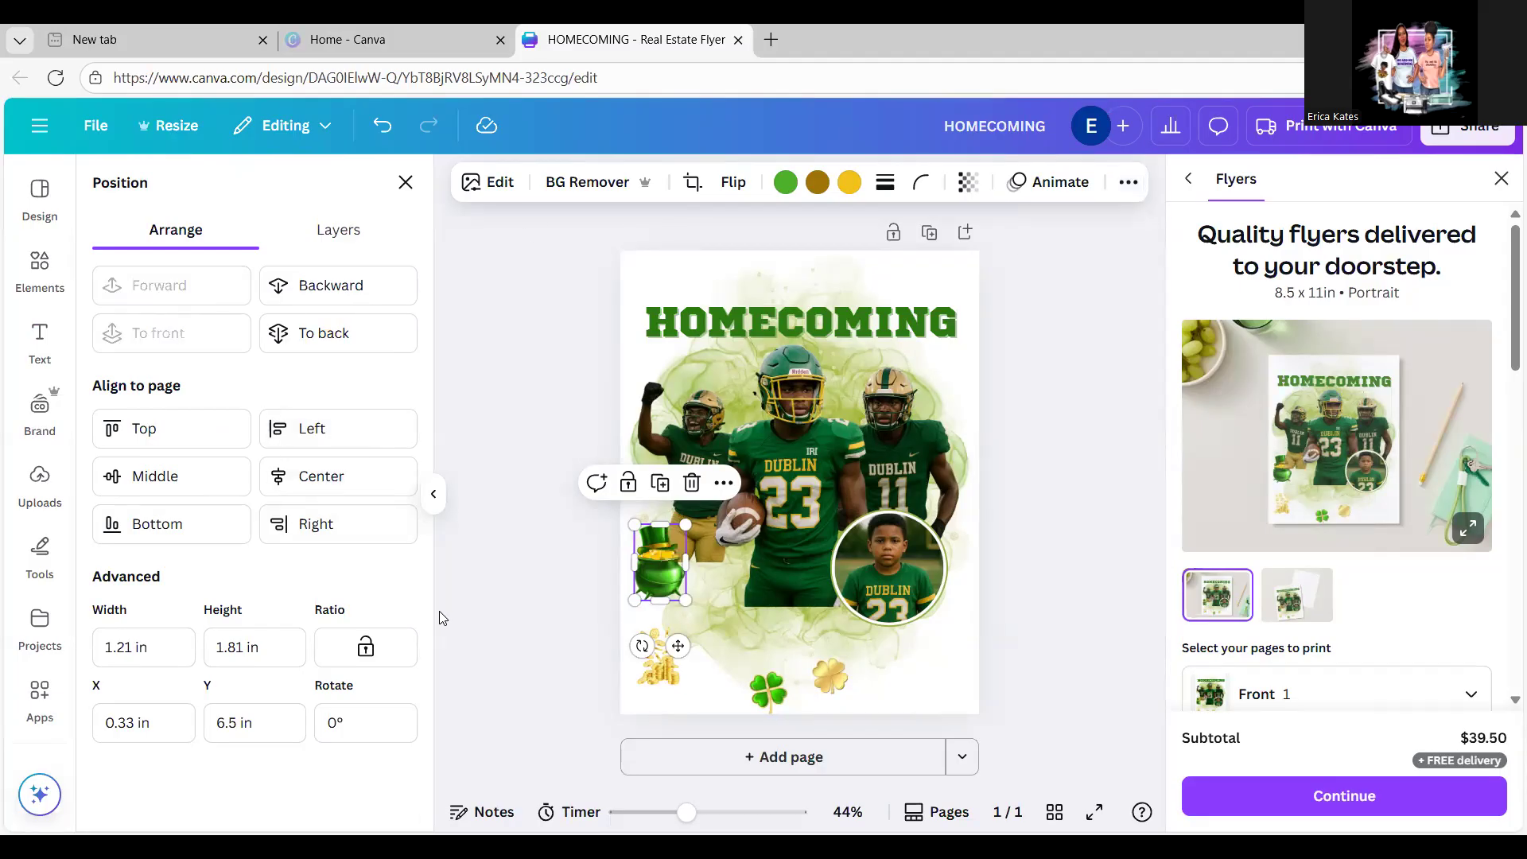
mouse_move(673, 579)
left_mouse_down()
mouse_move(676, 552)
mouse_move(675, 582)
left_mouse_up()
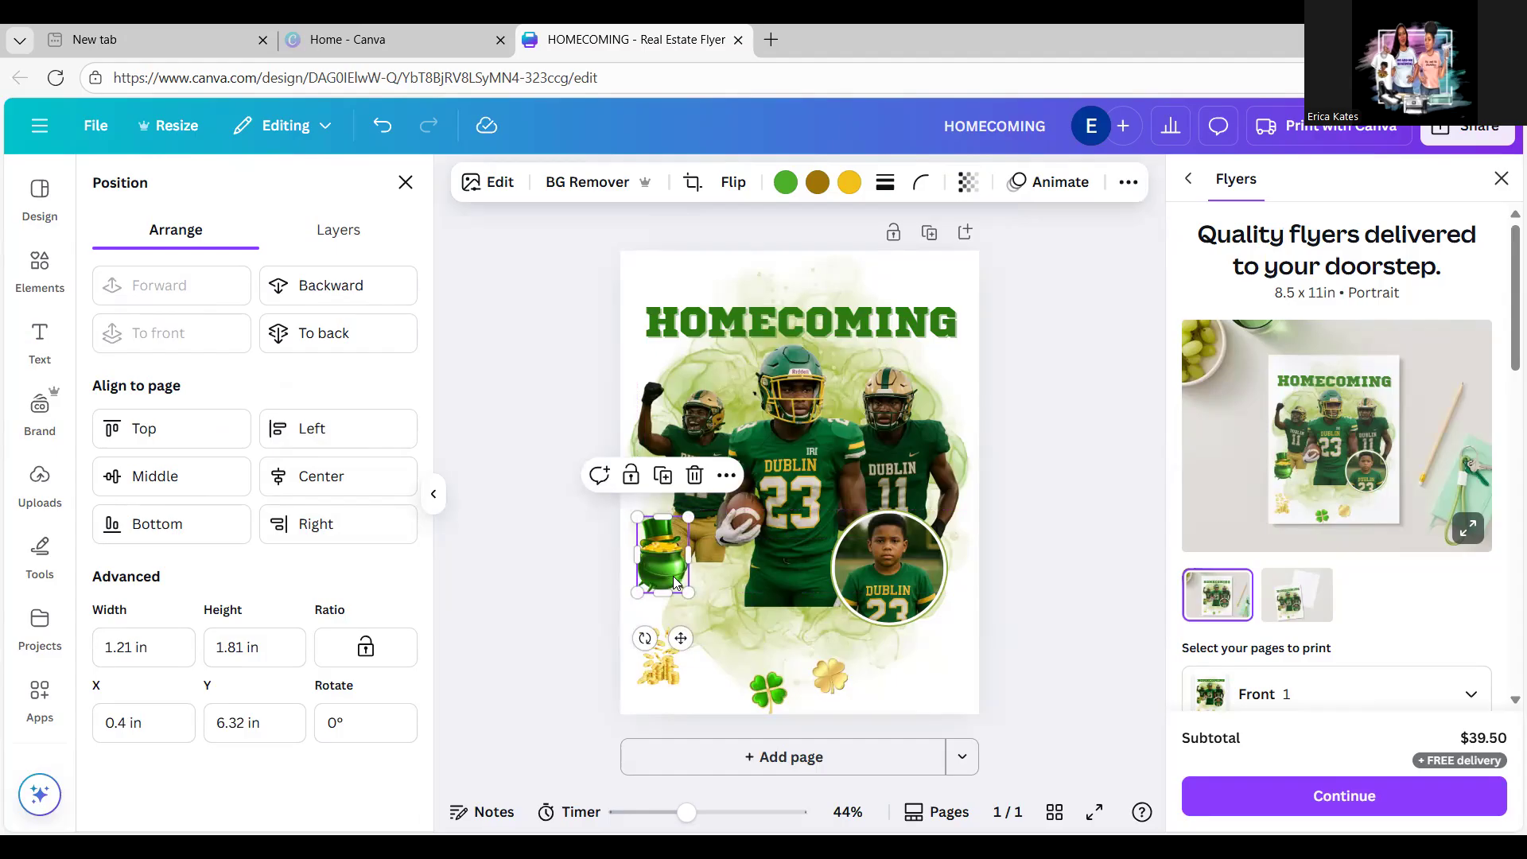
left_click_drag(650, 554, 640, 676)
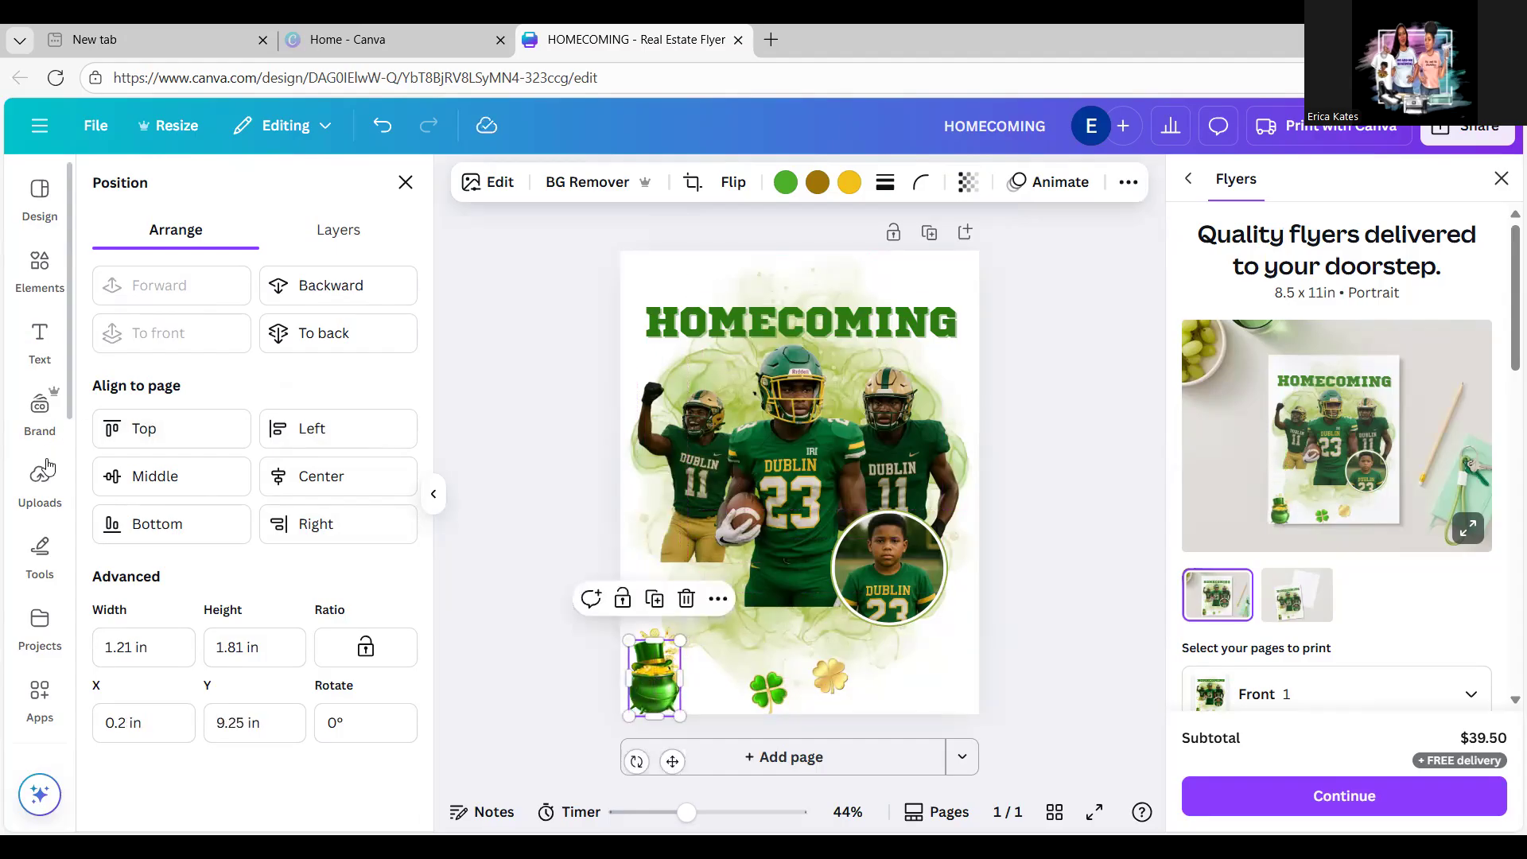
left_click(40, 269)
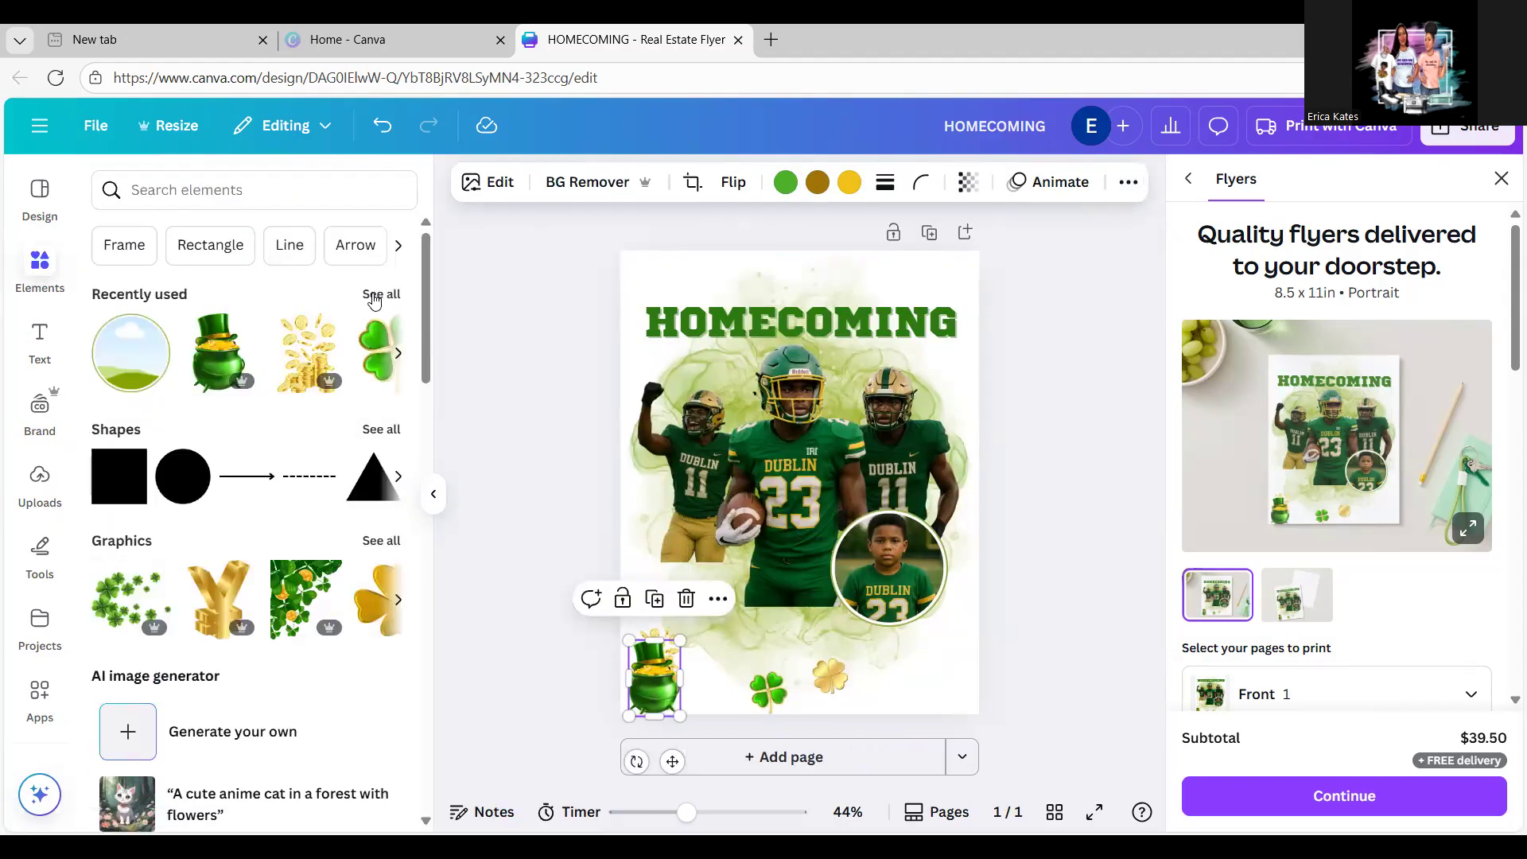
Step: Add the recently used green smoke beside the left player and duplicate it into three patches
left_click(379, 294)
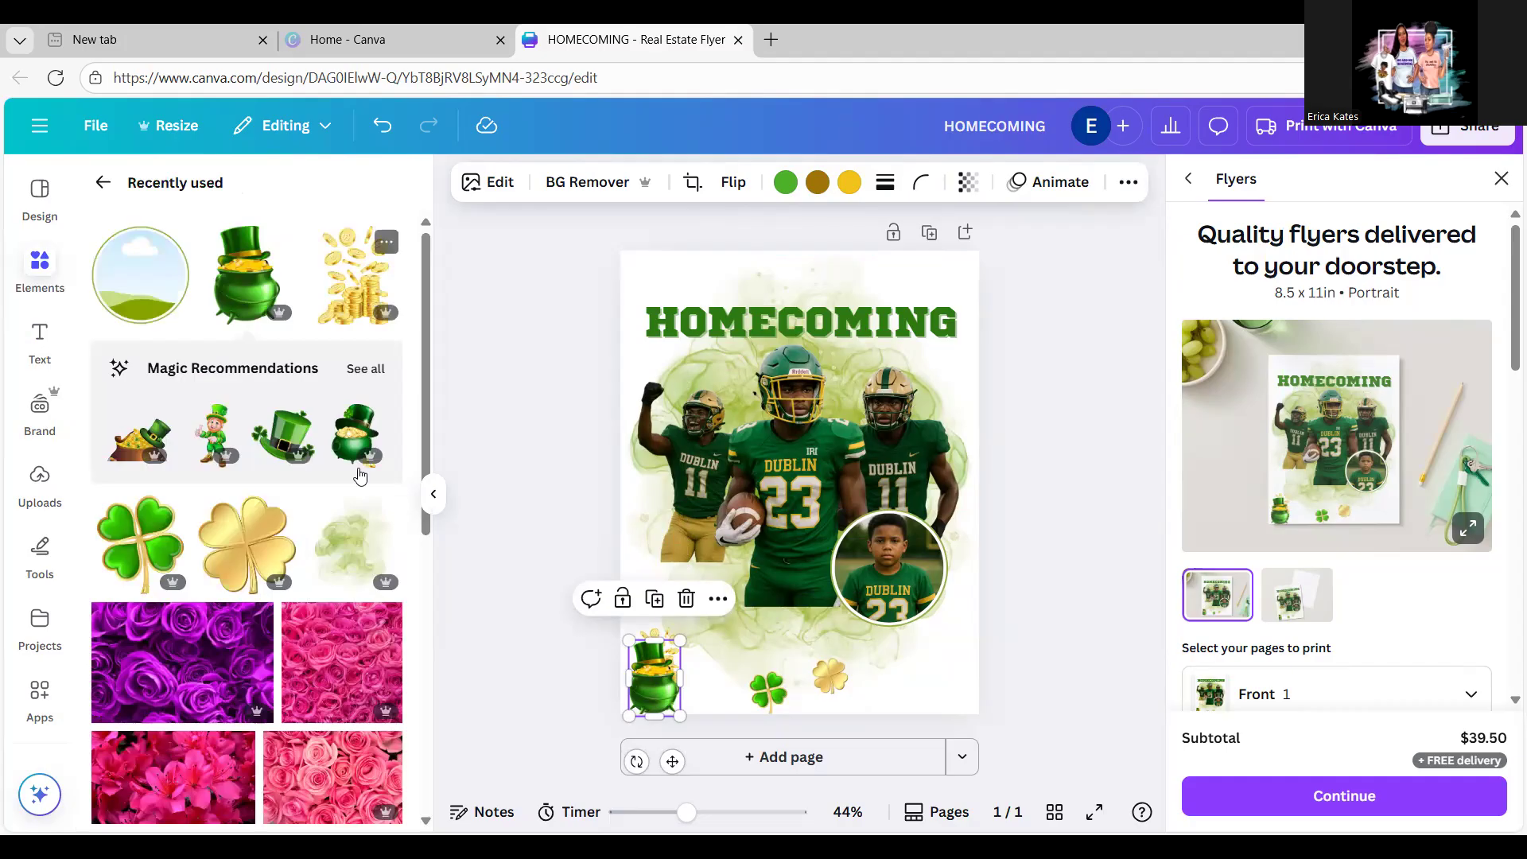
left_click(358, 555)
left_click_drag(975, 684, 738, 406)
left_click_drag(699, 351, 713, 586)
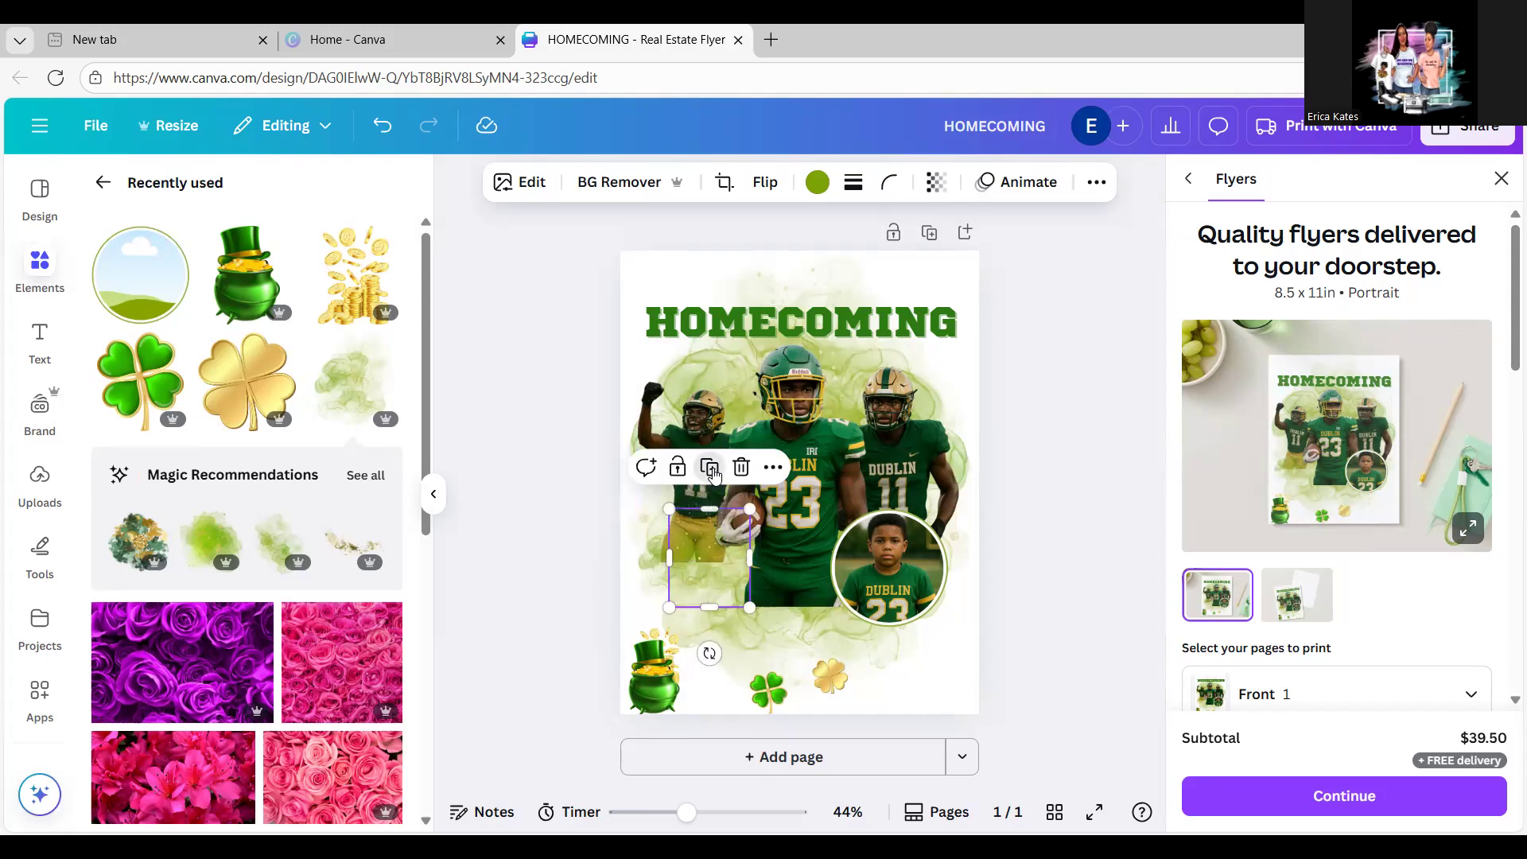
left_click_drag(728, 509, 760, 508)
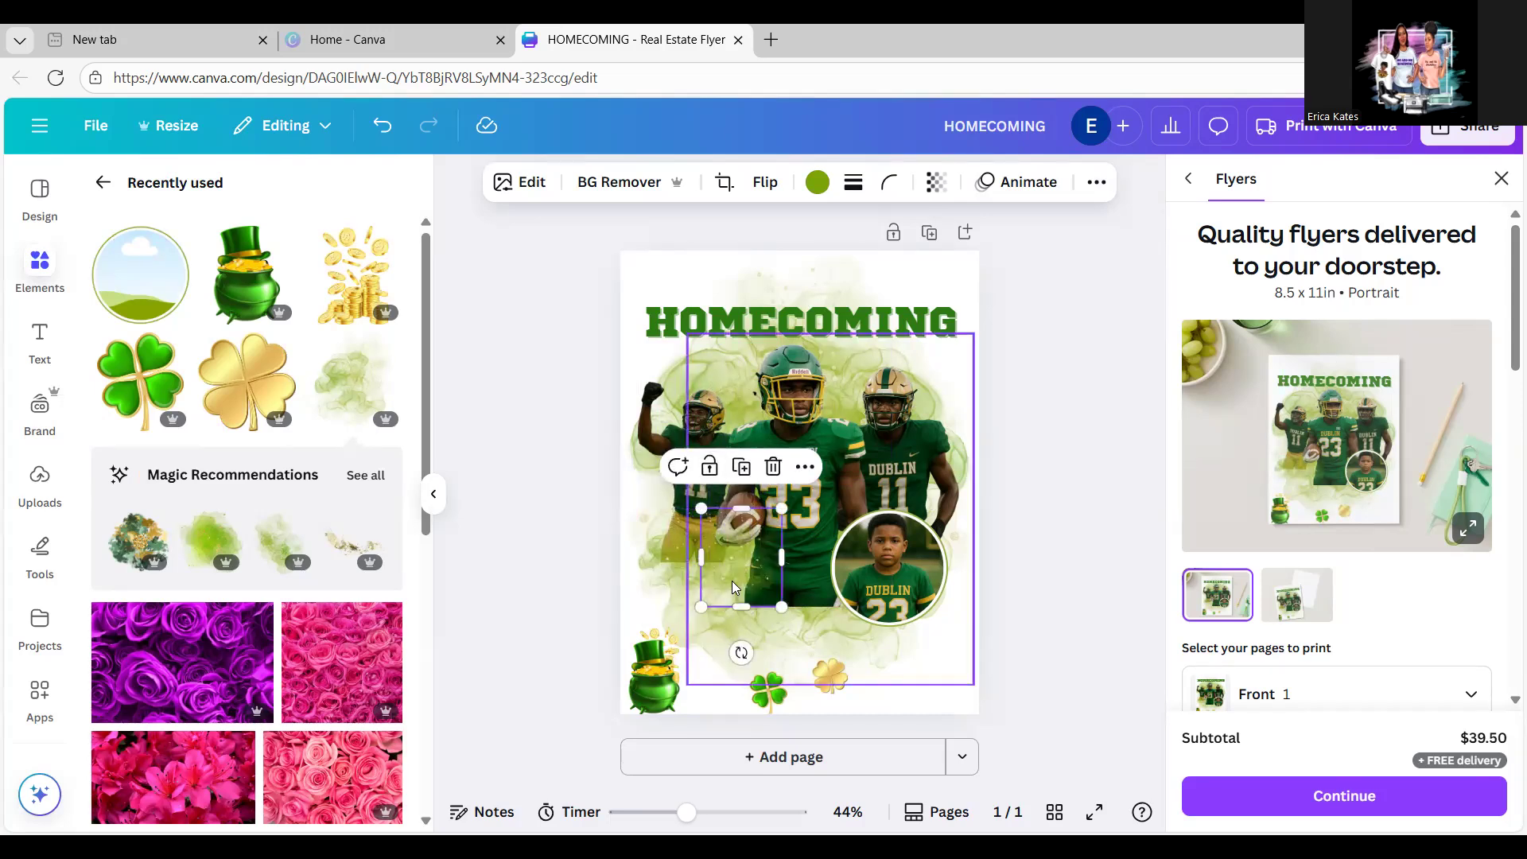
left_click_drag(733, 587, 677, 579)
left_click(685, 453)
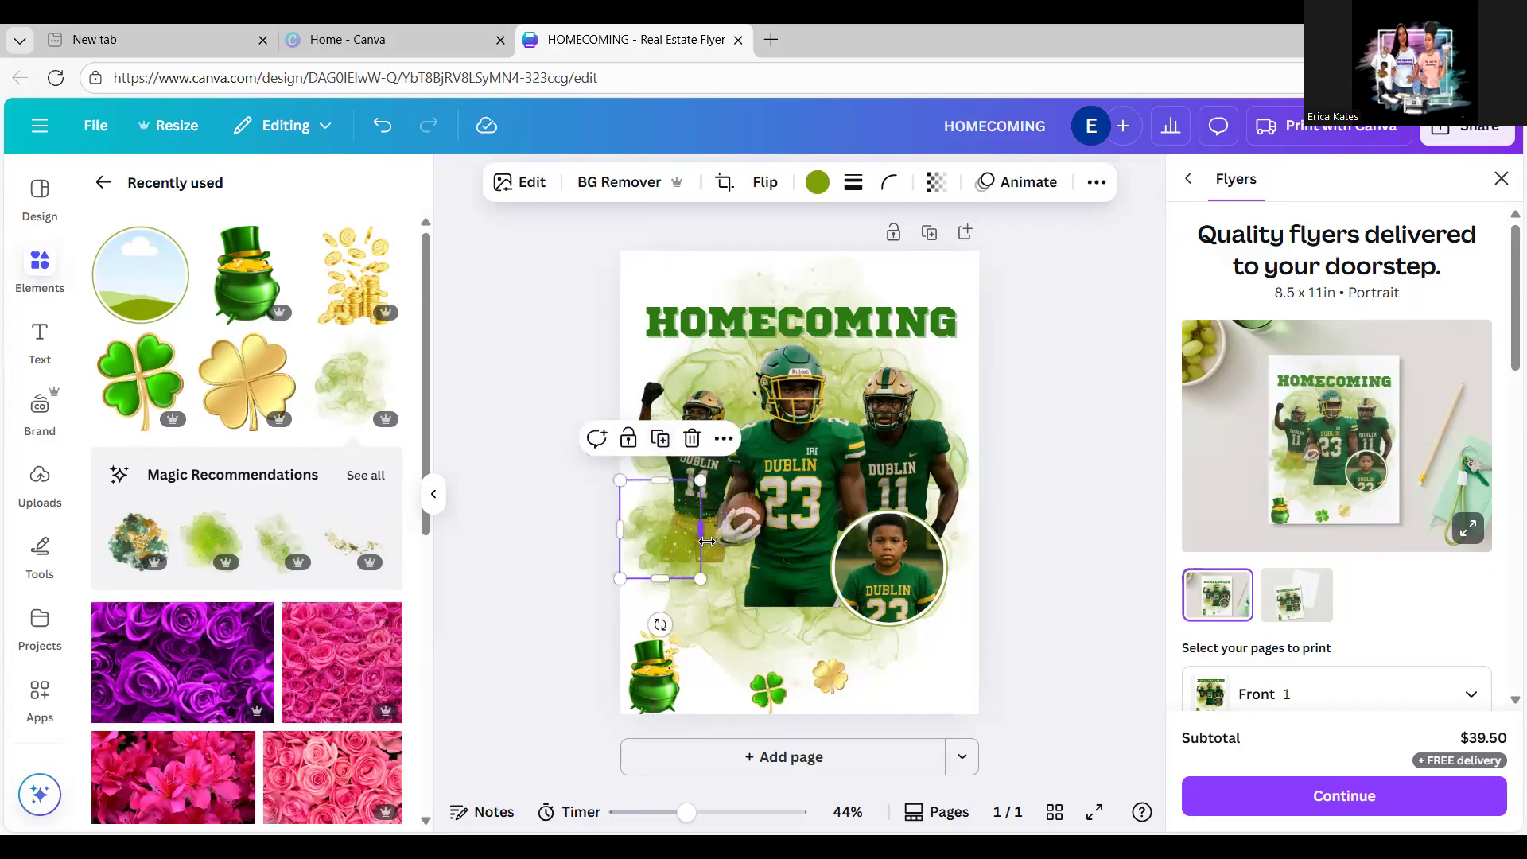
left_click_drag(689, 559, 729, 598)
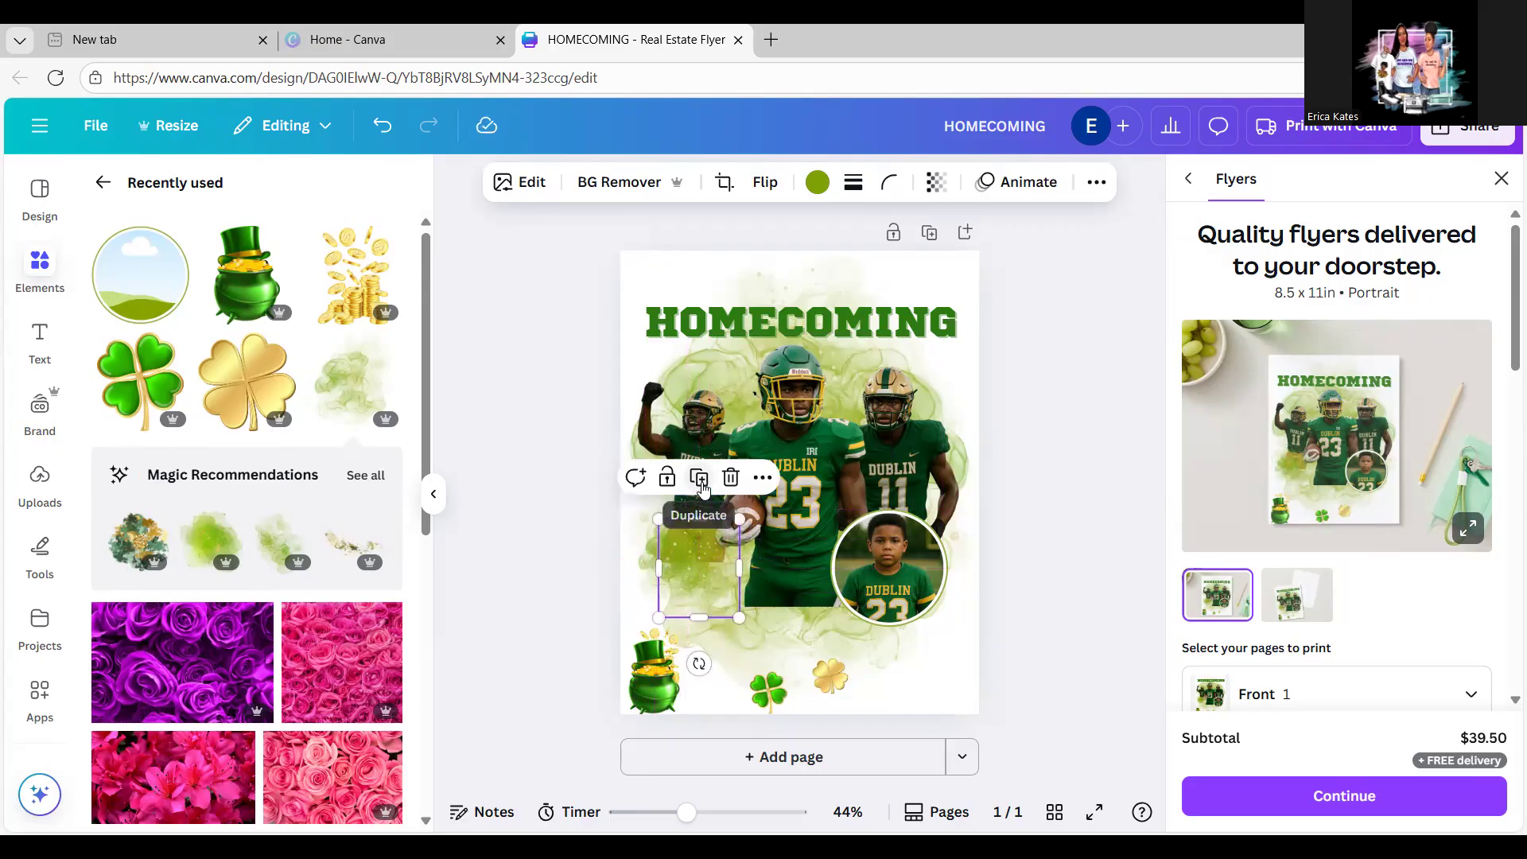
left_click(699, 477)
mouse_move(715, 592)
left_mouse_down()
mouse_move(710, 557)
mouse_move(694, 581)
left_mouse_up()
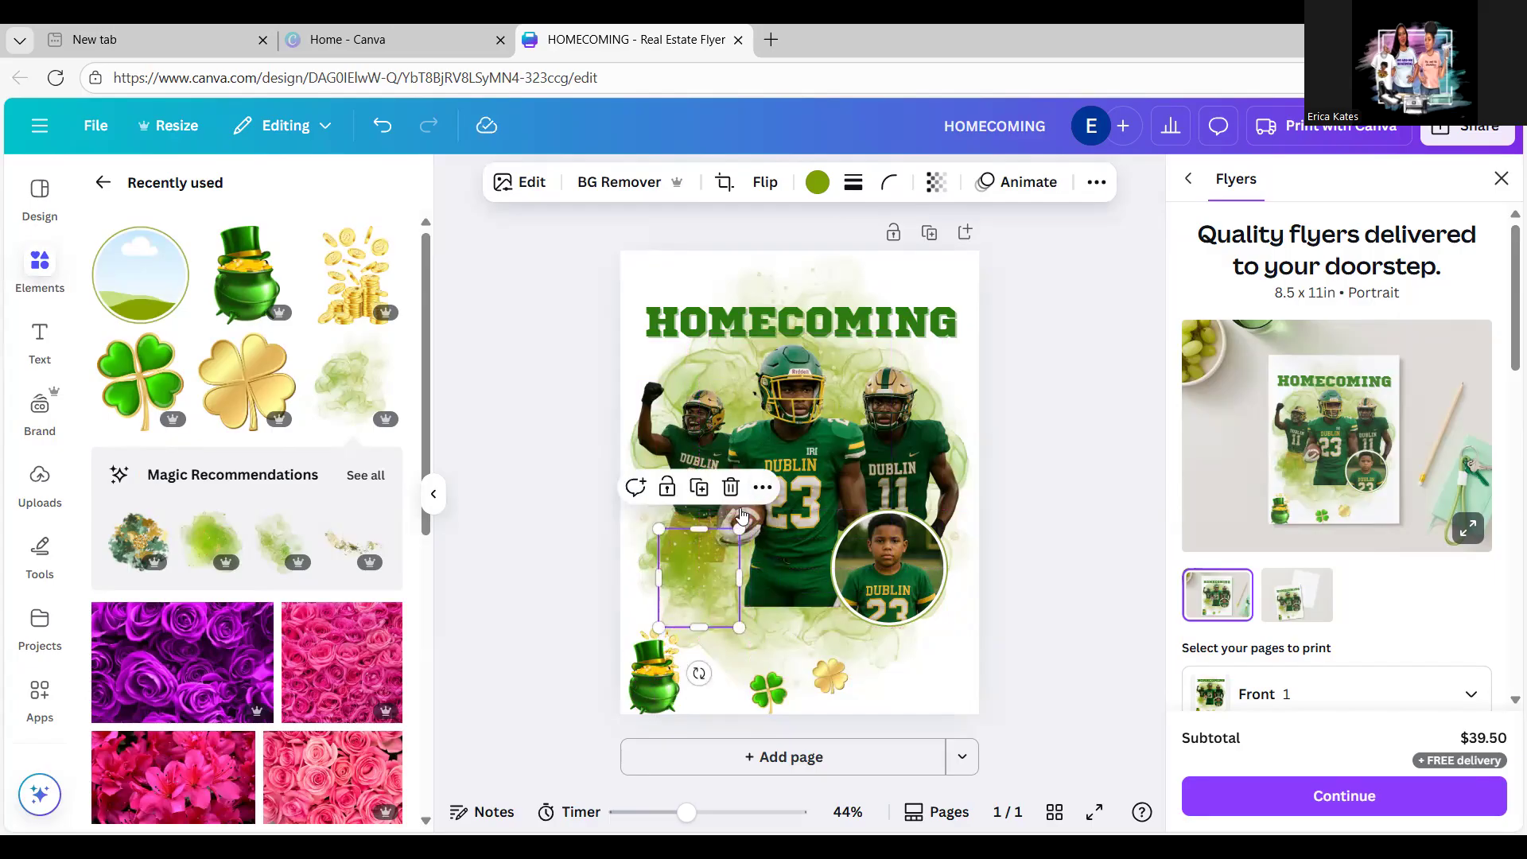
Step: Move the pot of gold up onto the smoke and bring it forward to the top layer
left_click_drag(662, 691, 678, 567)
left_click(1129, 182)
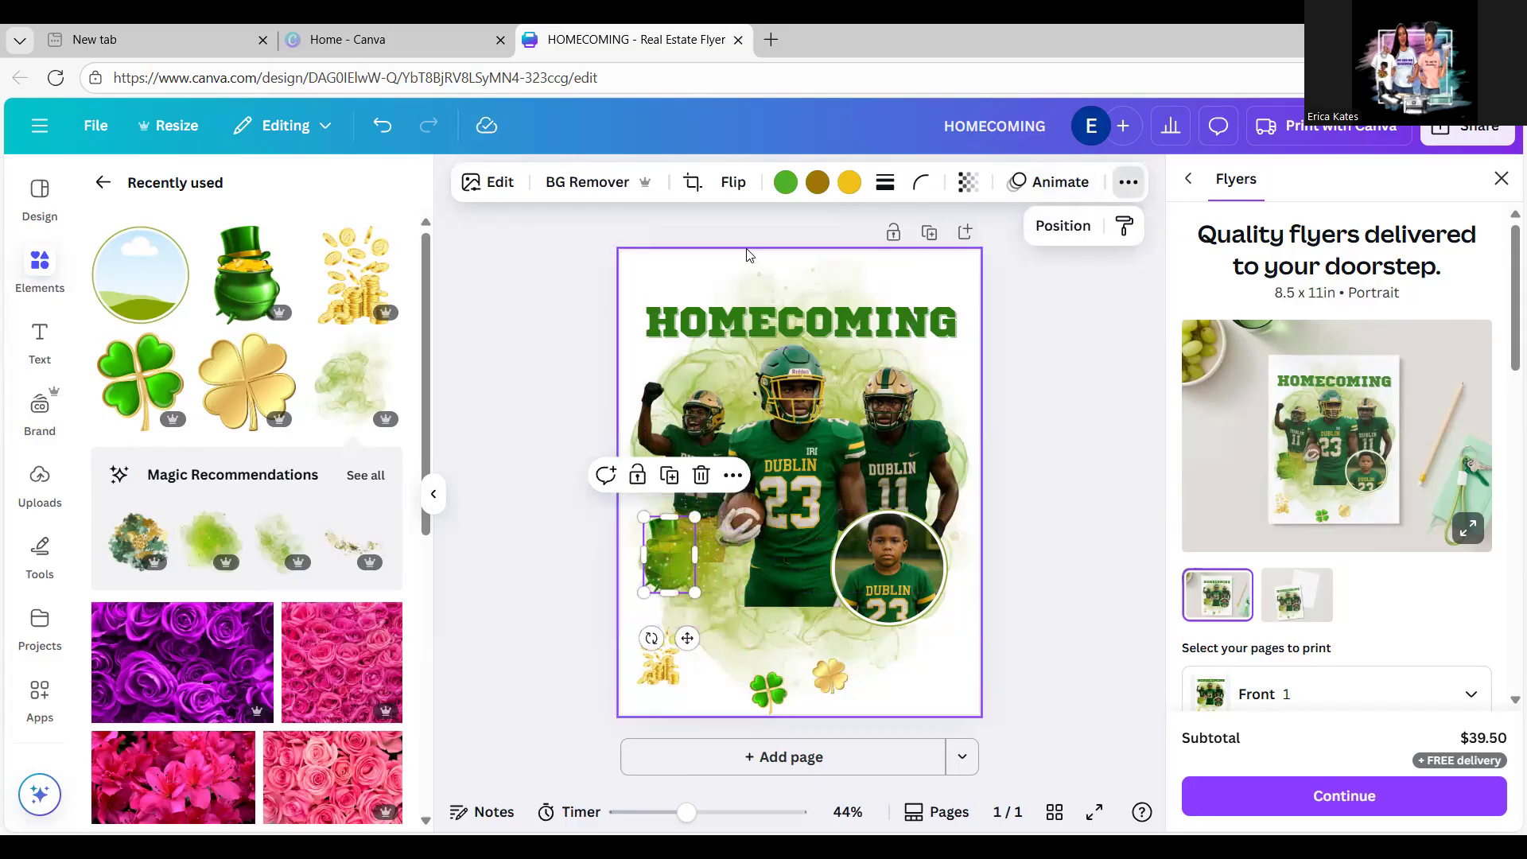
left_click(1059, 229)
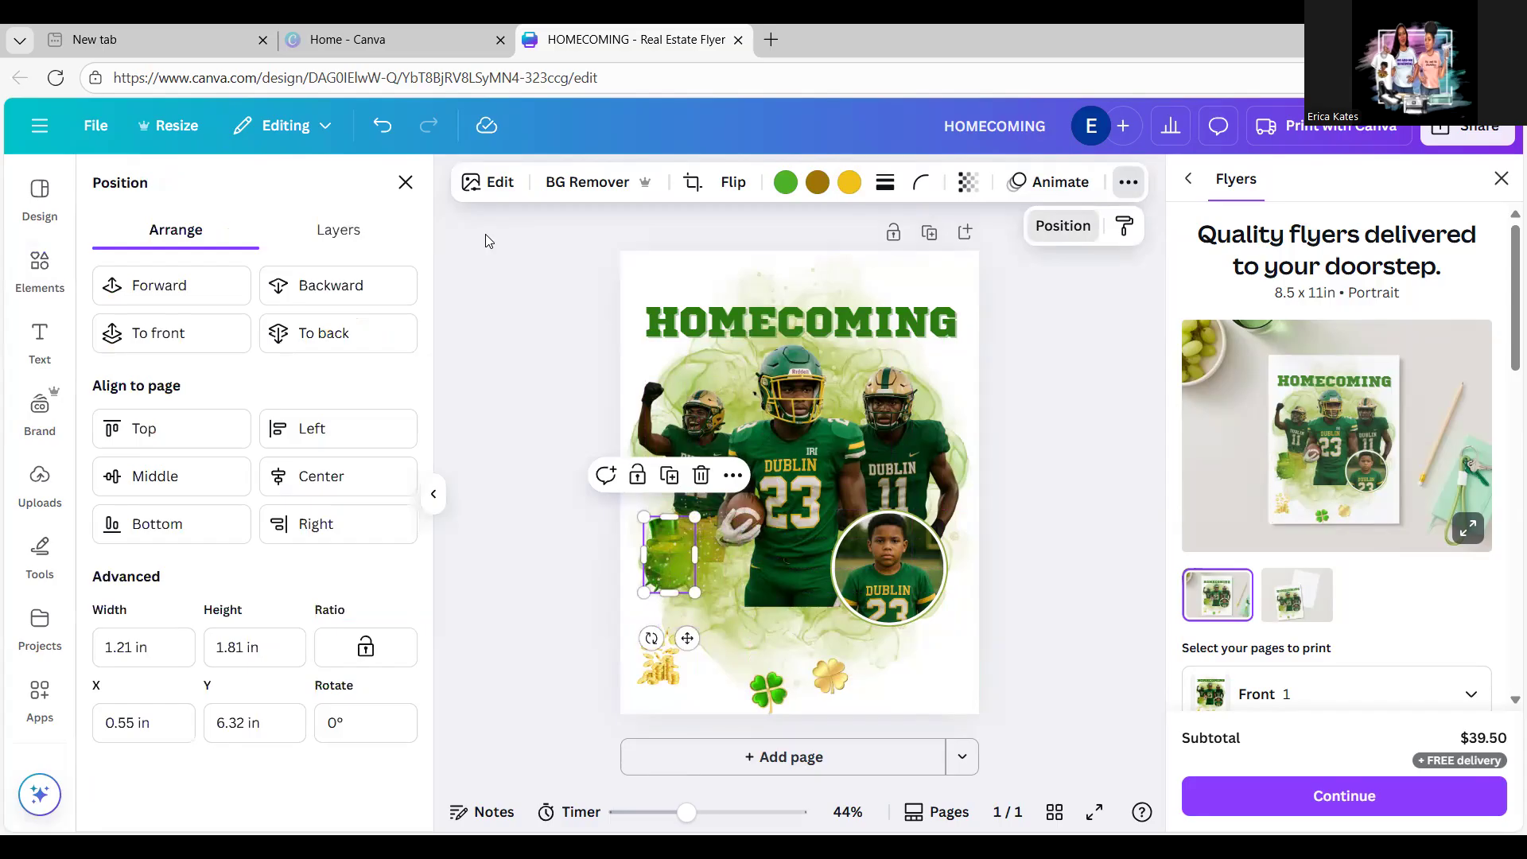
left_click(207, 293)
left_click(207, 292)
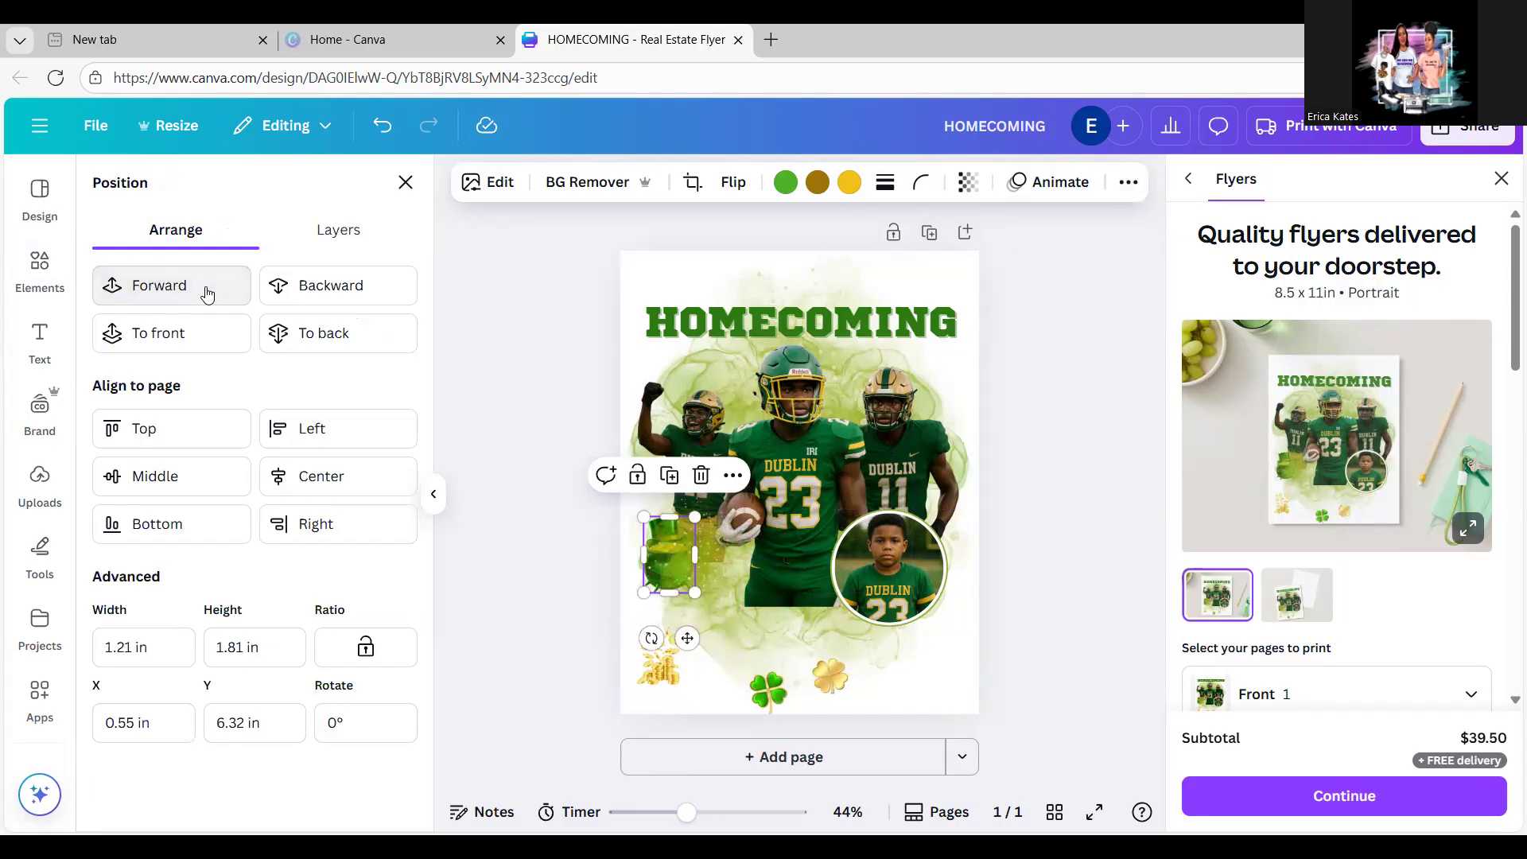
left_click(207, 293)
left_click(206, 293)
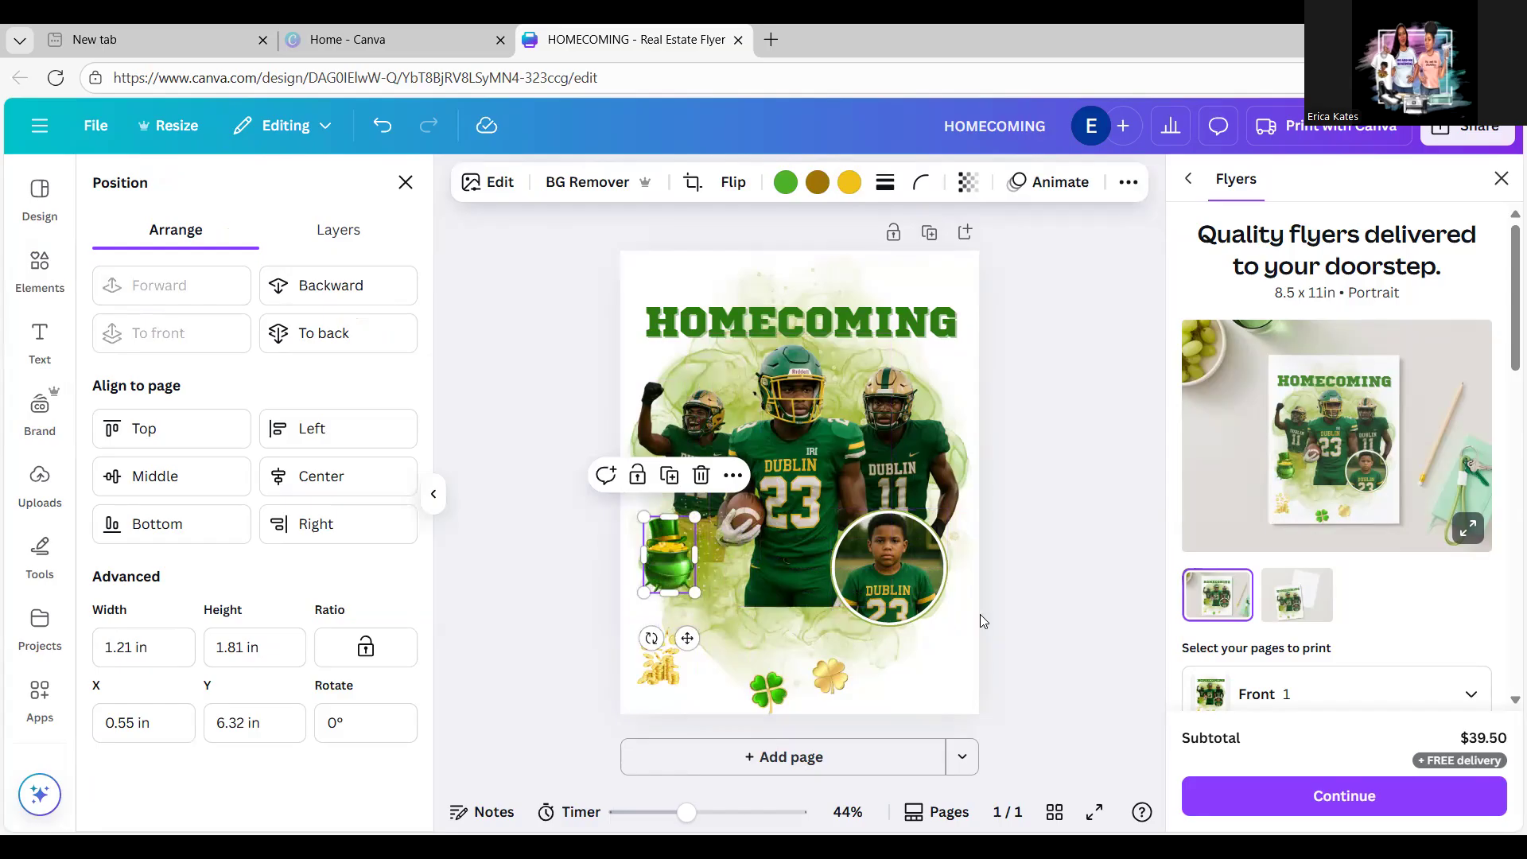
Step: Delete the gold clover and place the green clover at the end of HOMECOMING
left_click_drag(837, 691, 959, 360)
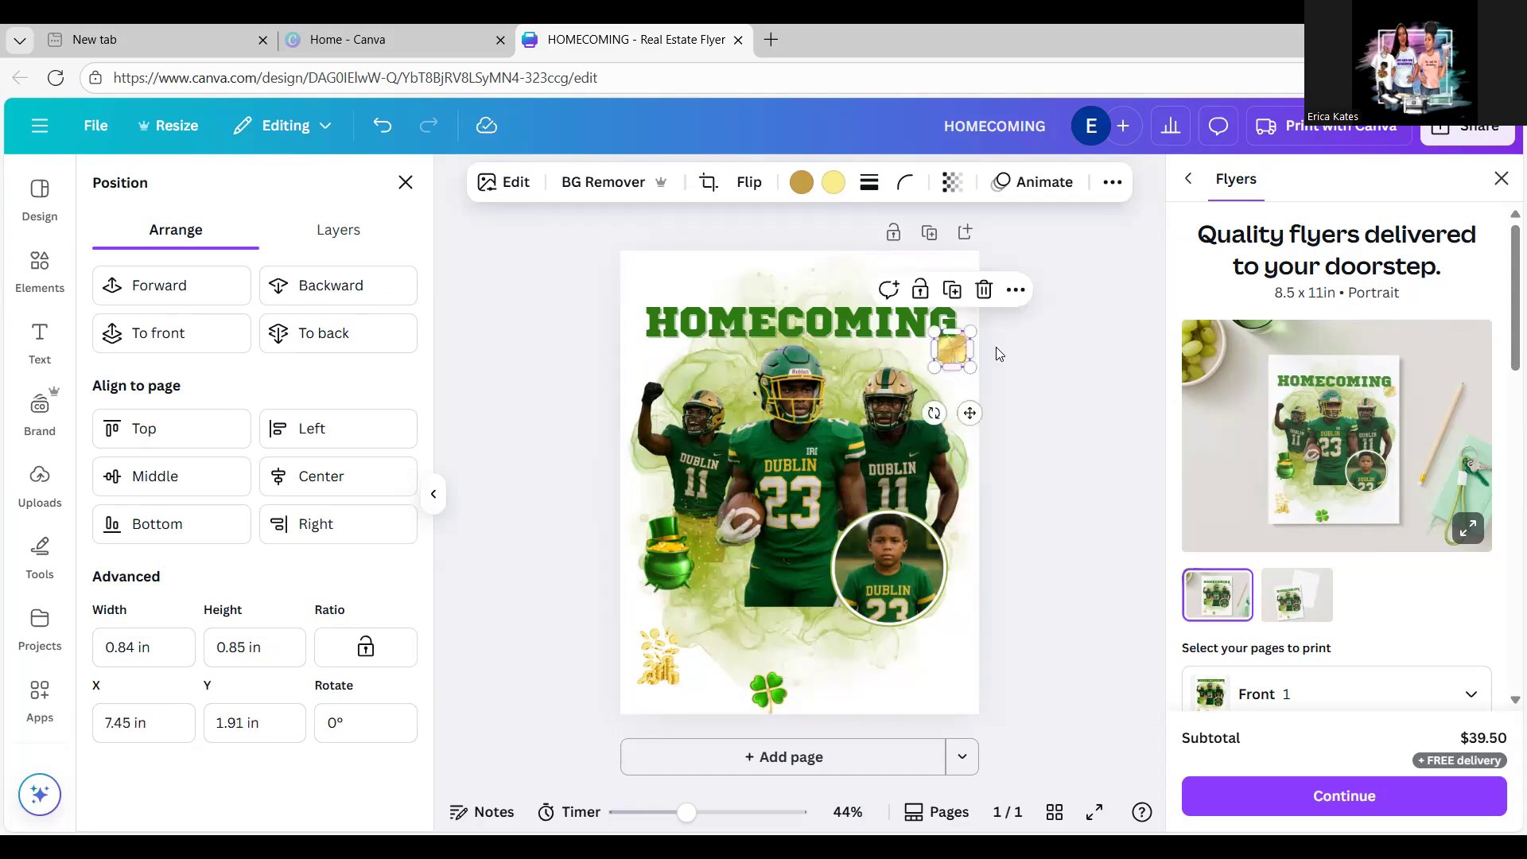
left_click(997, 348)
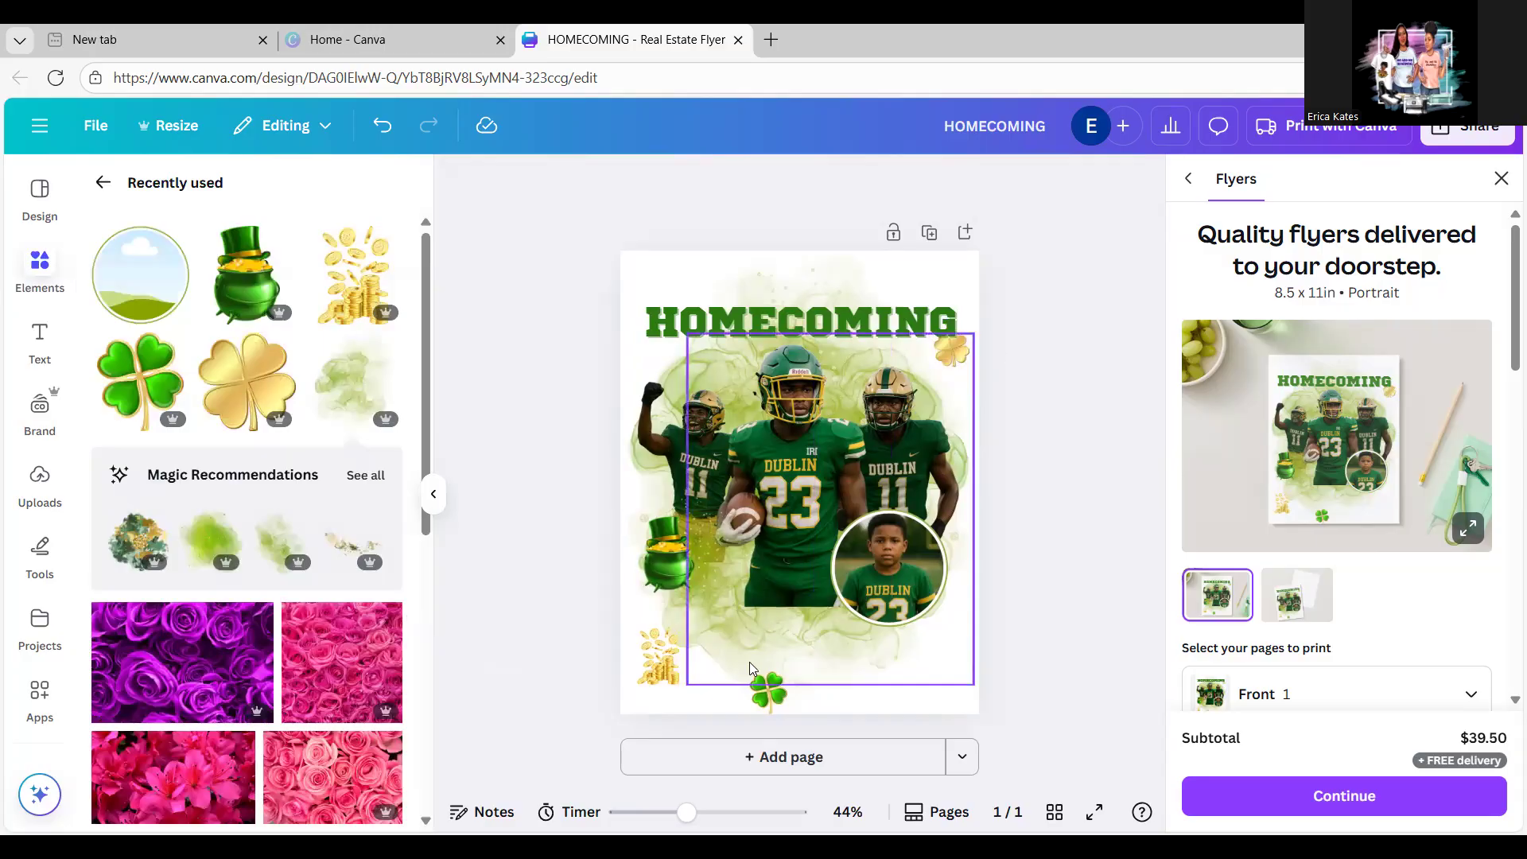
left_click(965, 351)
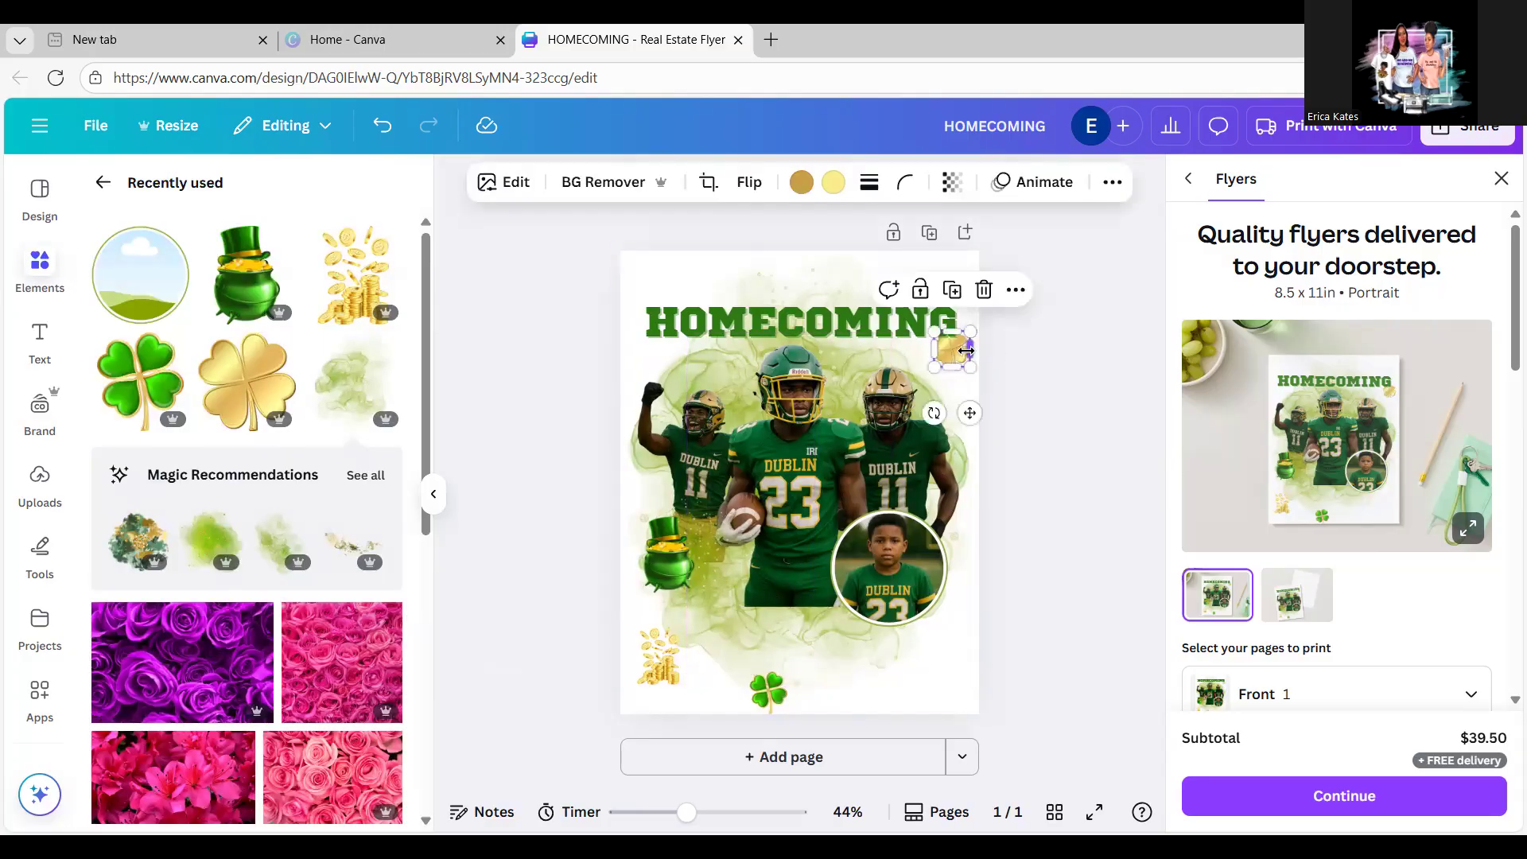
key("Delete")
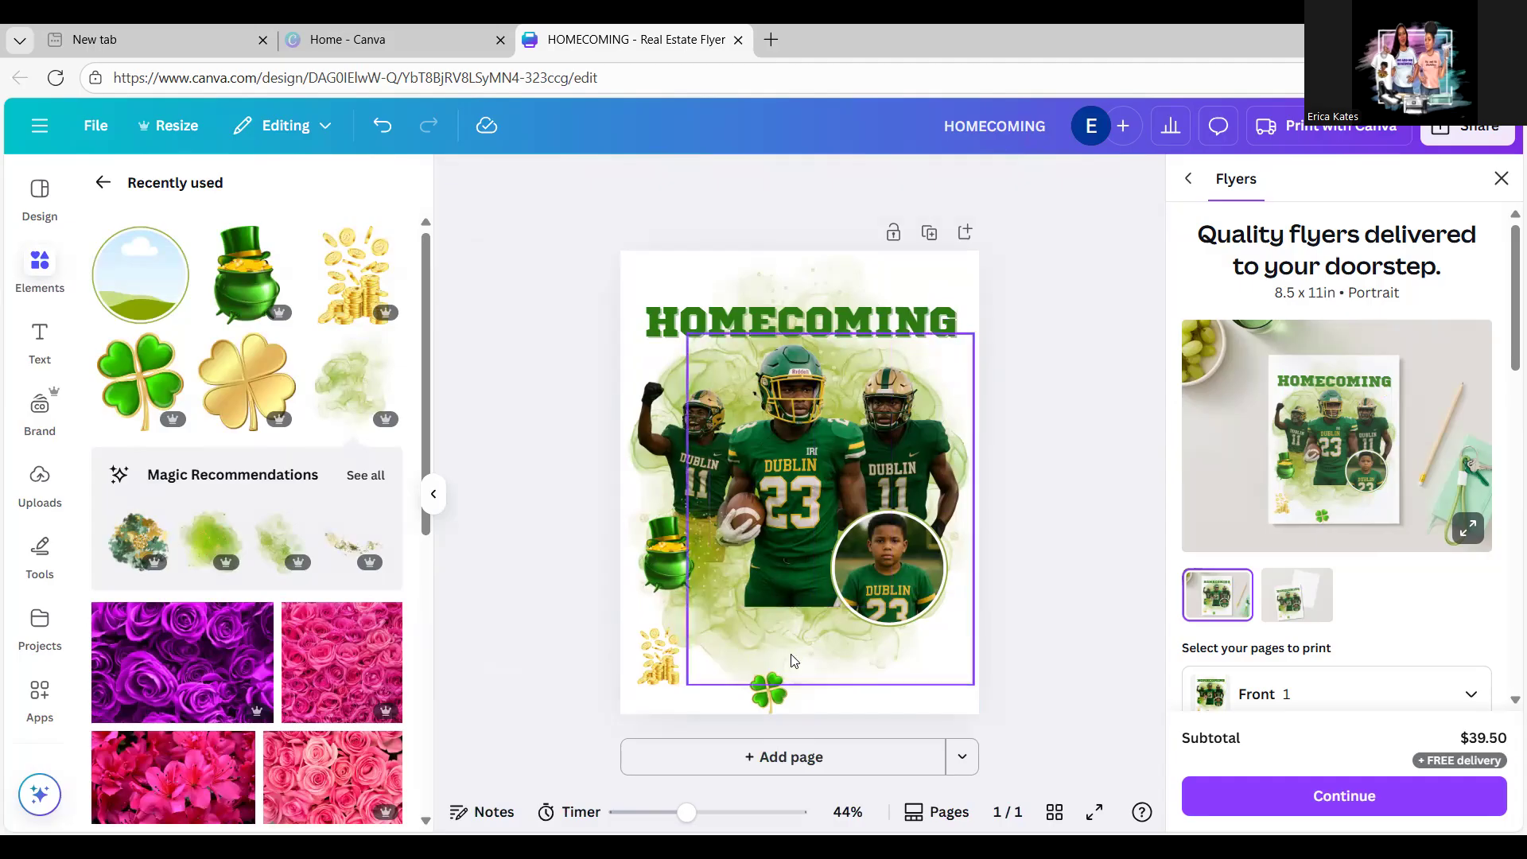
left_click_drag(774, 710, 960, 334)
left_click(1055, 319)
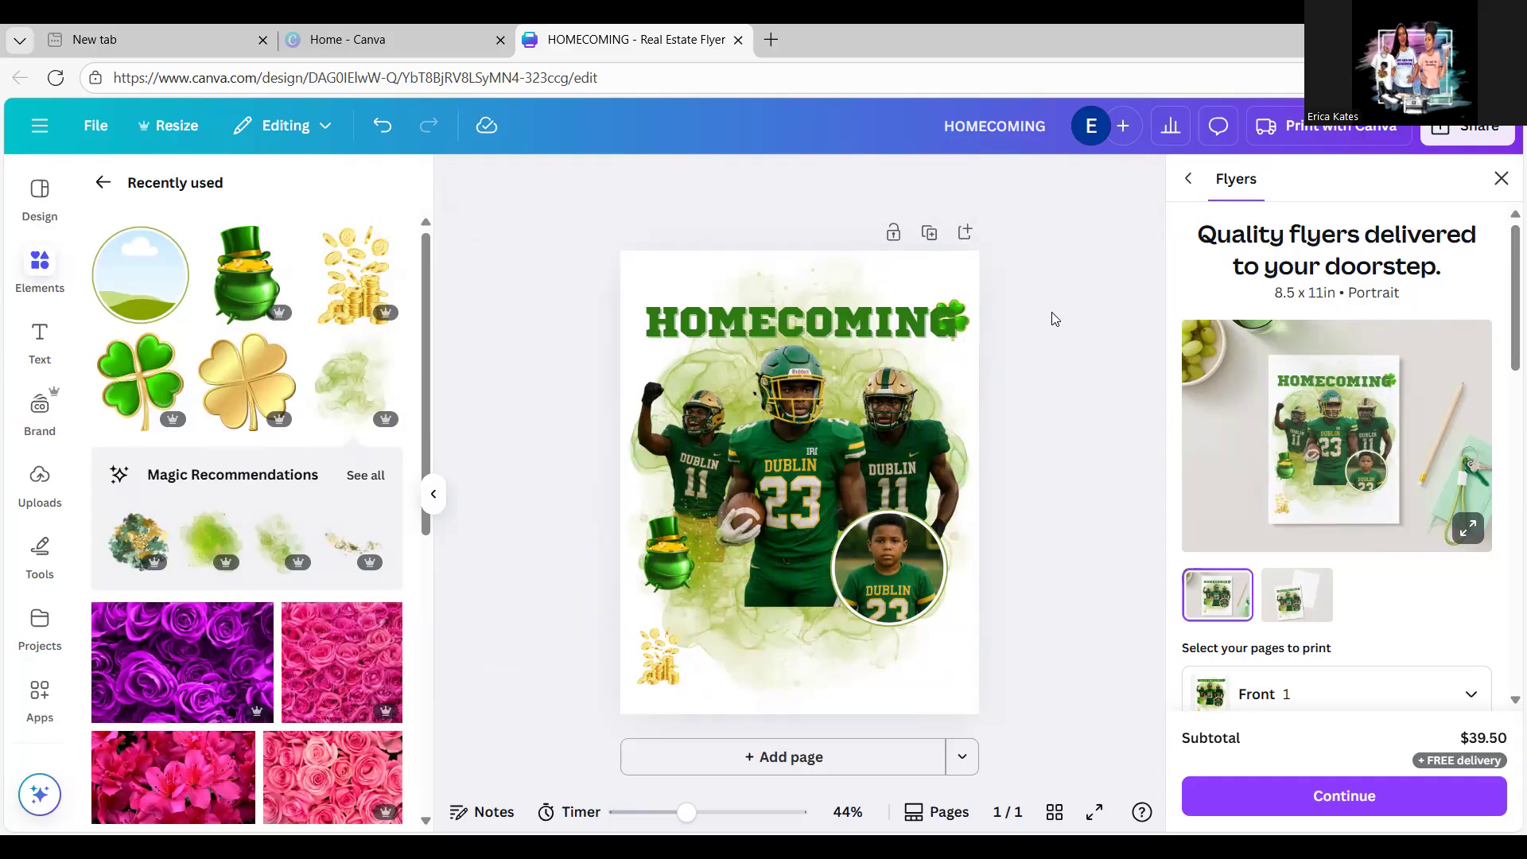
Step: Move the gold coins beside the youth photo circle at lower right
left_click(660, 660)
left_click_drag(664, 664, 972, 662)
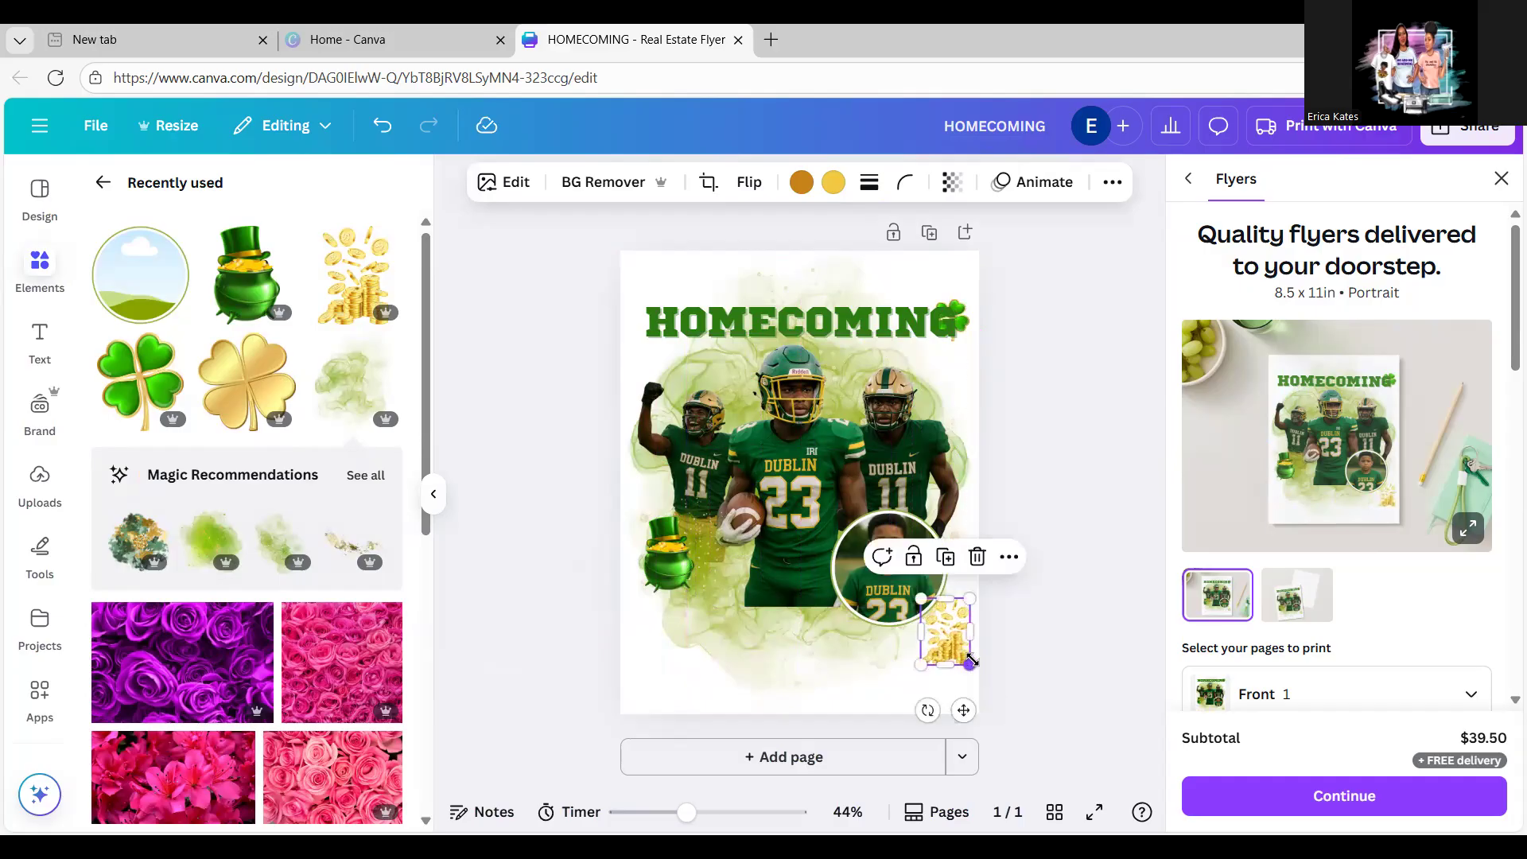
left_click(1042, 617)
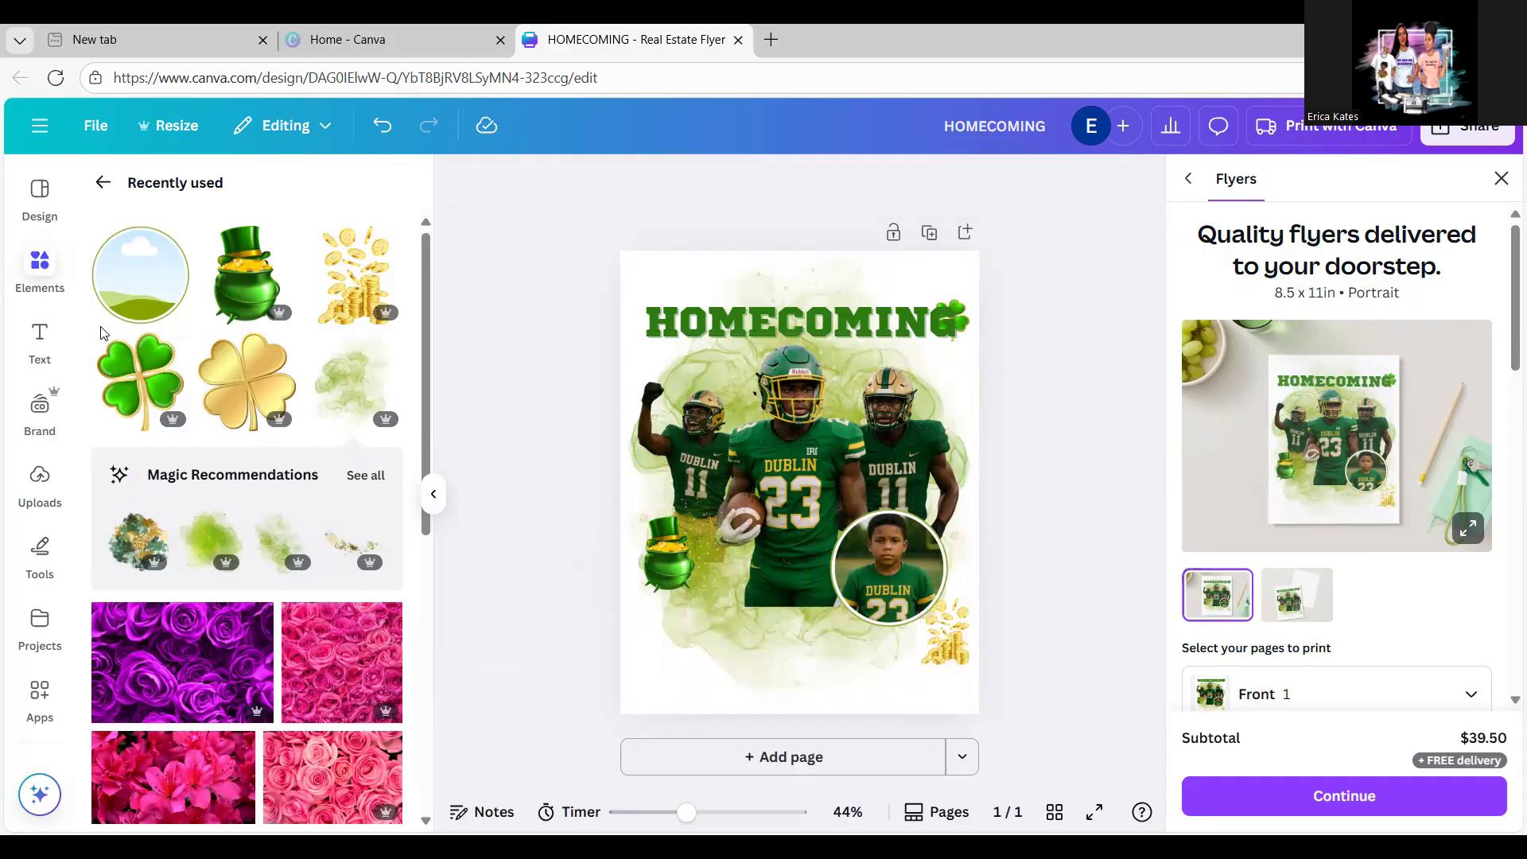
left_click(40, 343)
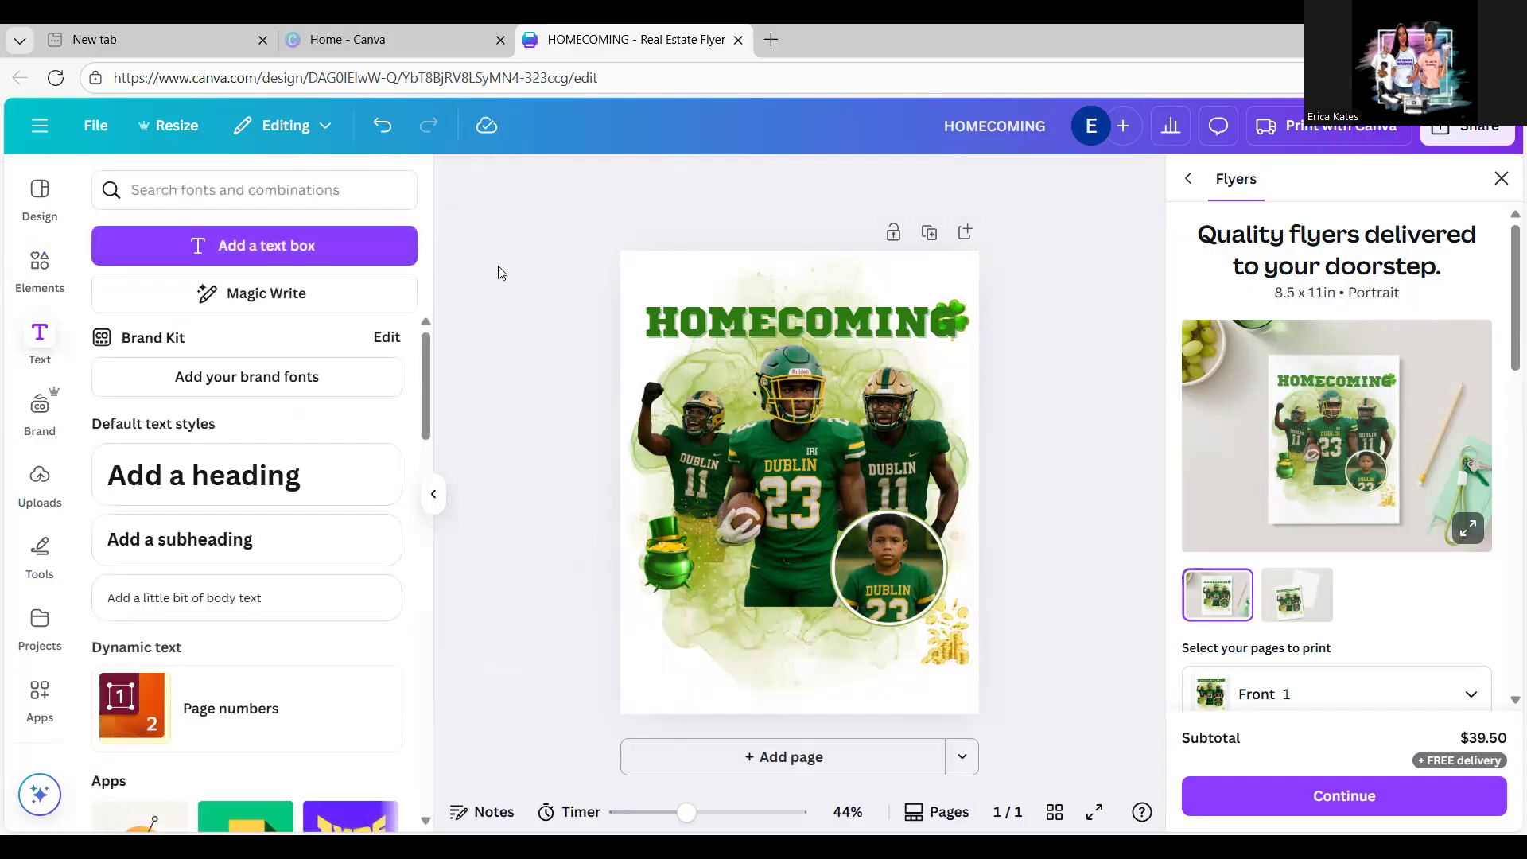
Step: Duplicate the HOMECOMING title, move the copy to the flyer bottom, and type the player's name
left_click(732, 320)
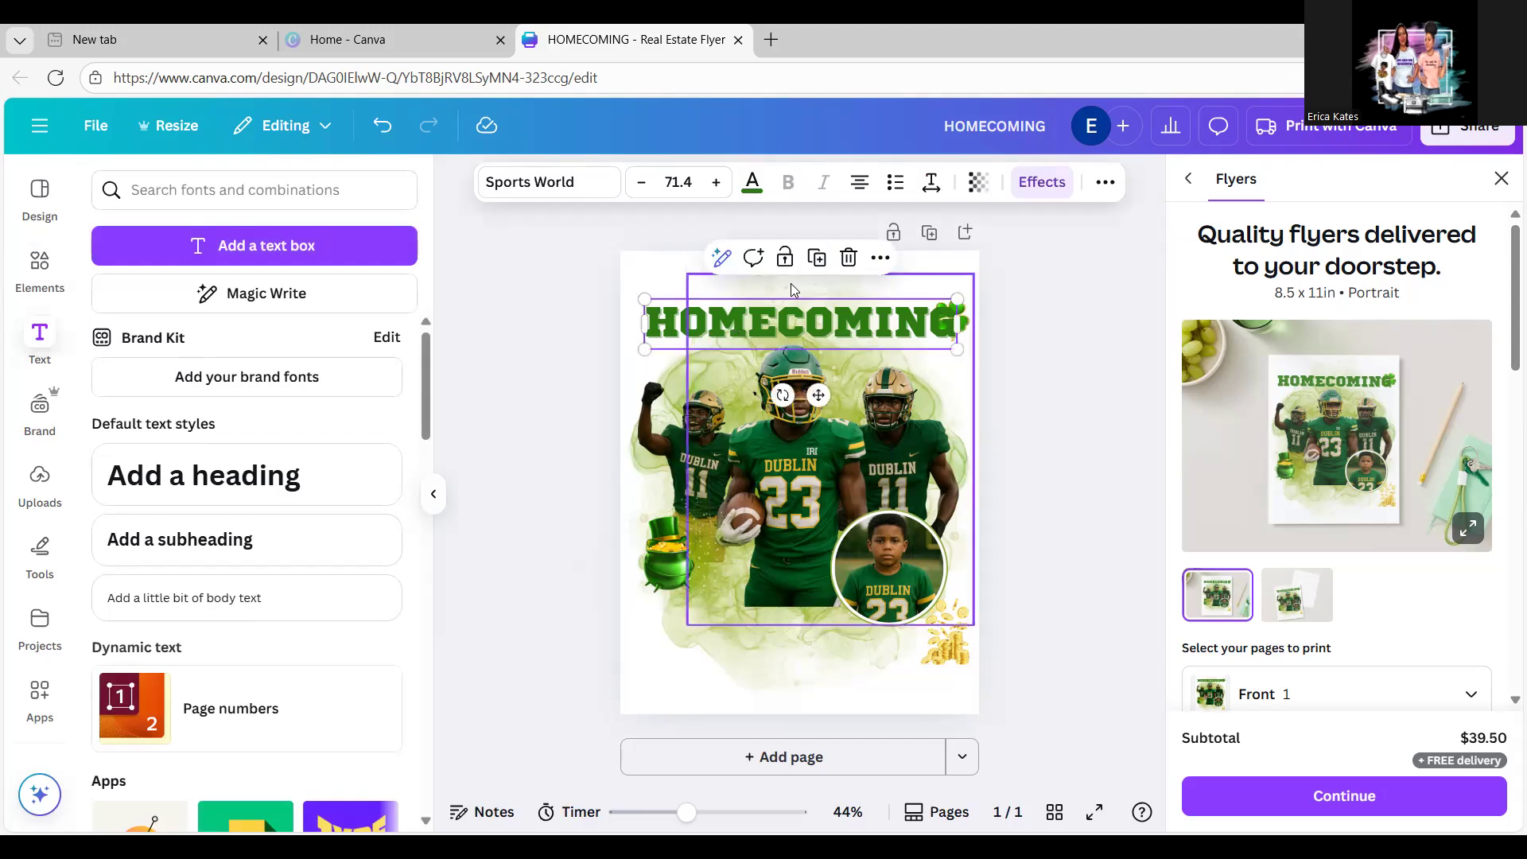
left_click(819, 258)
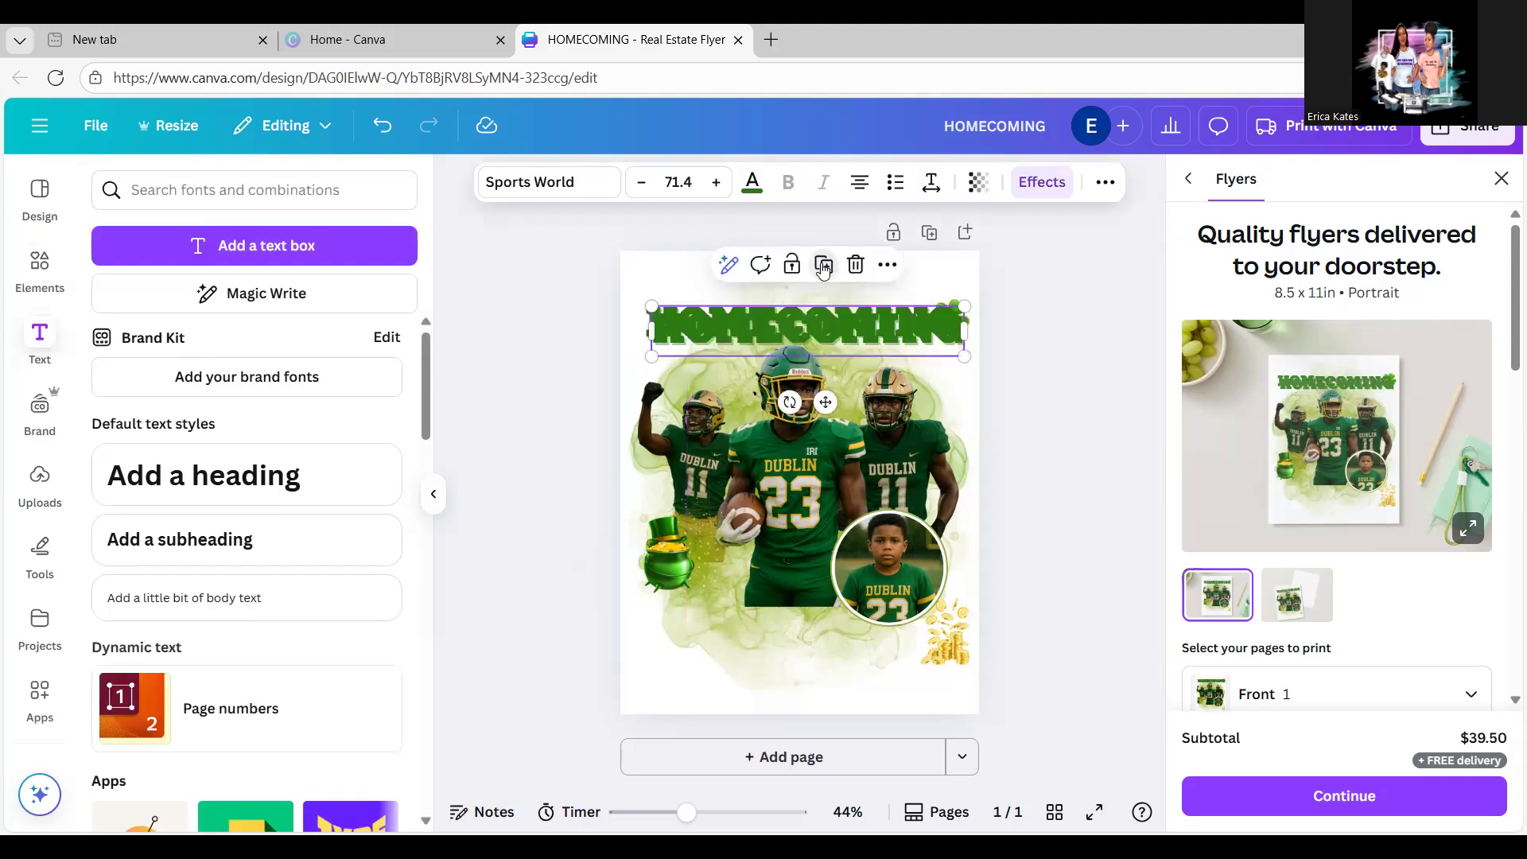
left_click_drag(849, 342, 843, 668)
double_click(843, 668)
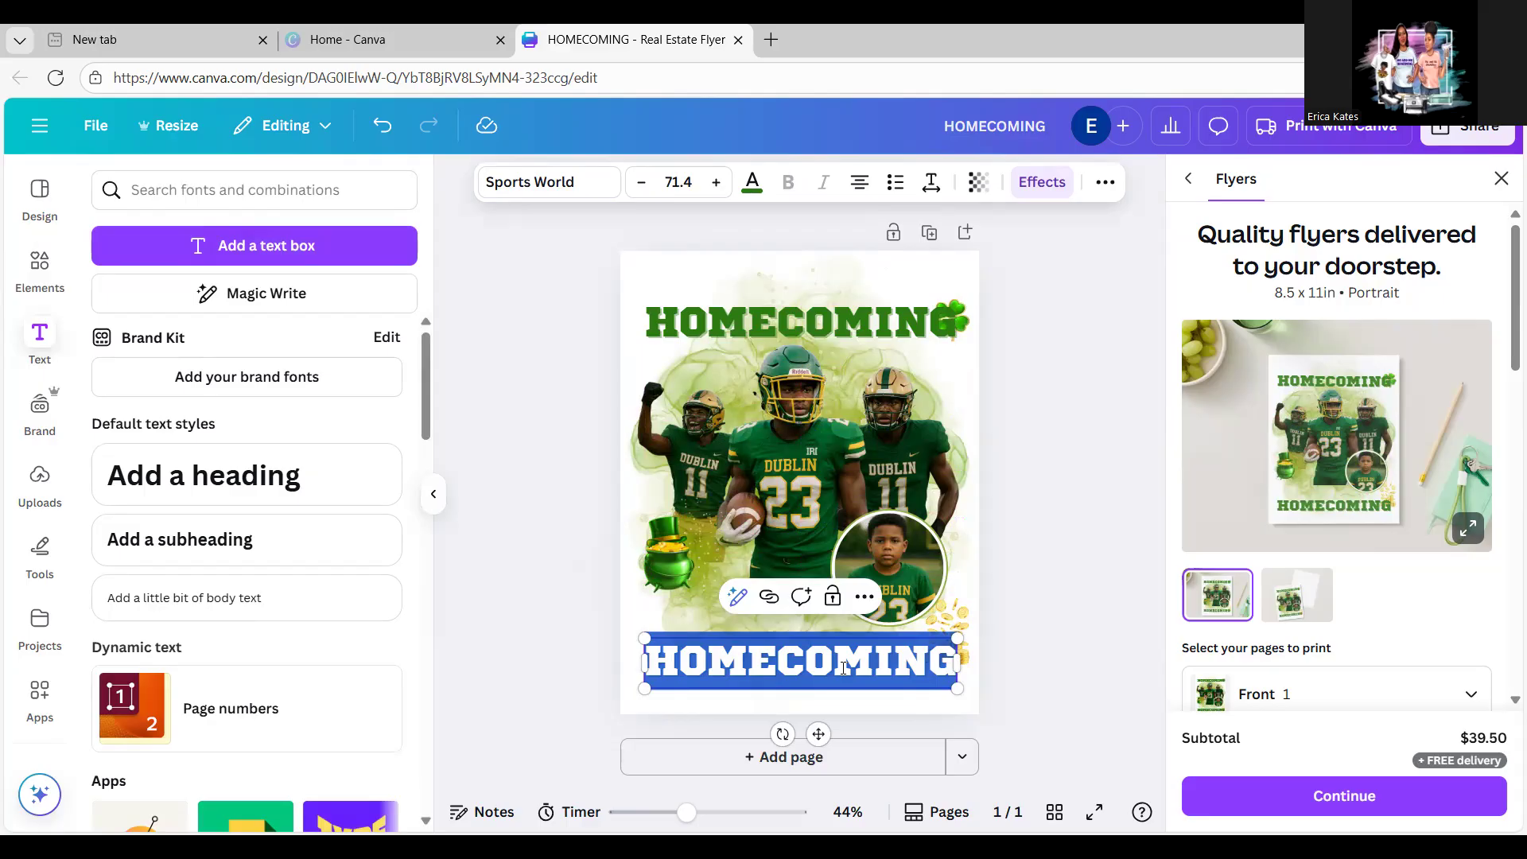
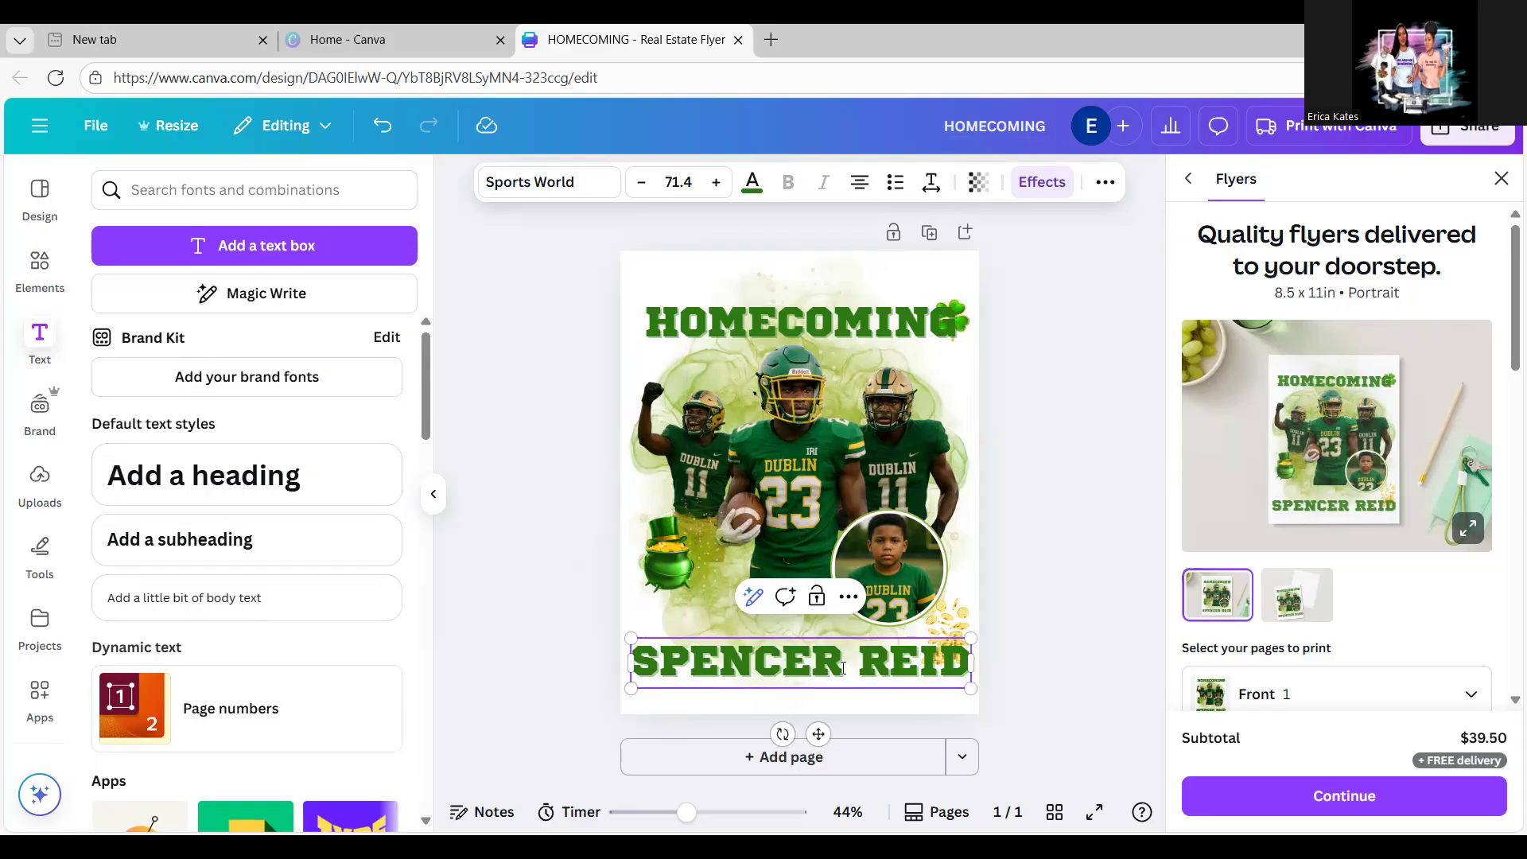
Step: Resize the name text to fit the page and move it lower on the flyer
left_click(1151, 557)
left_click(923, 672)
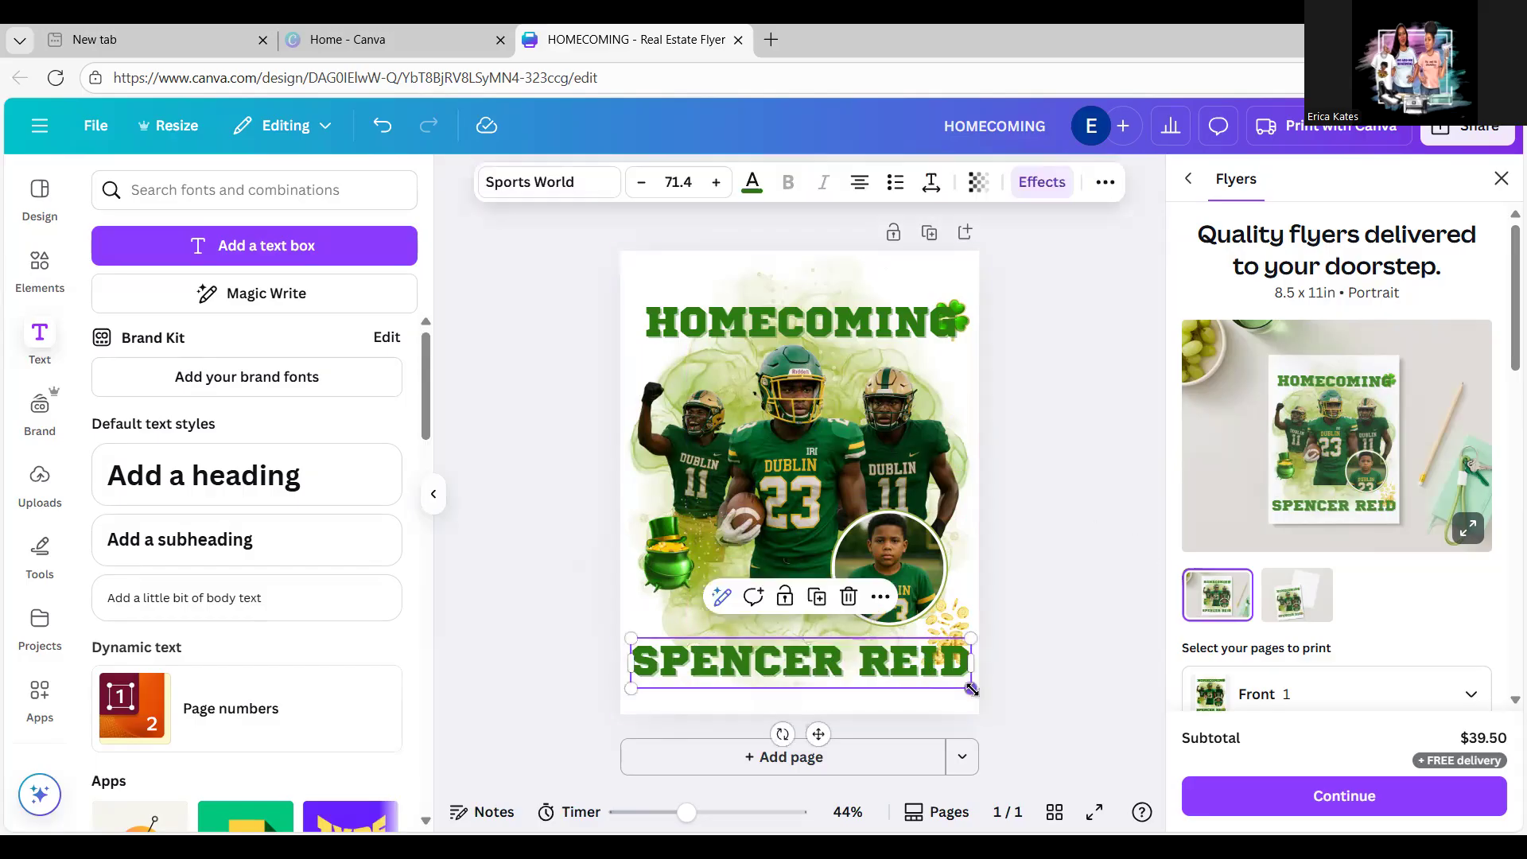
left_click_drag(971, 688, 901, 624)
left_click(1074, 627)
left_click(1070, 574)
left_click(1025, 556)
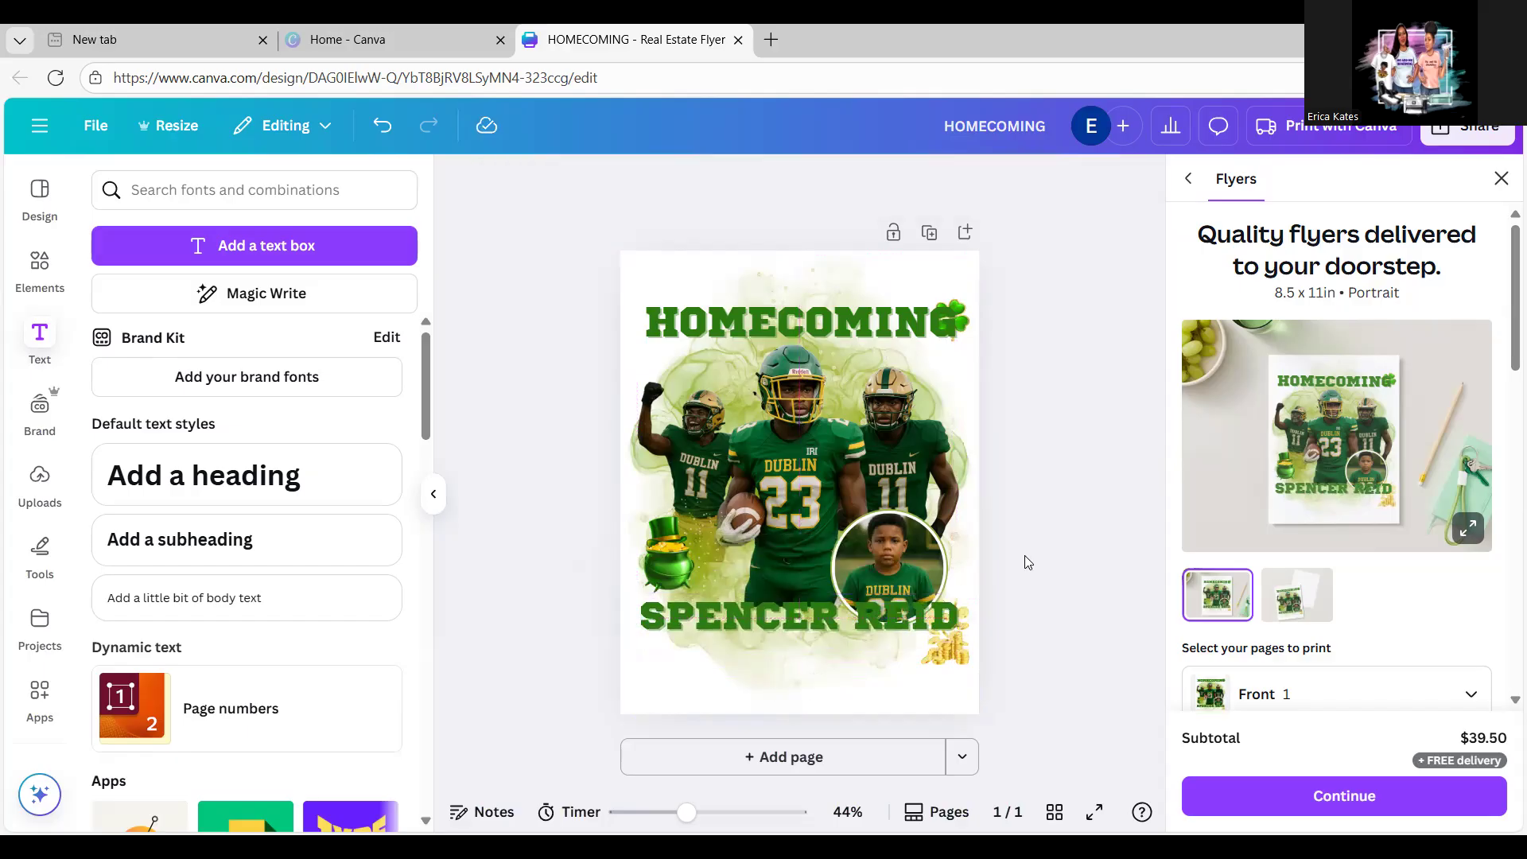
left_click(873, 627)
left_click_drag(873, 627, 876, 666)
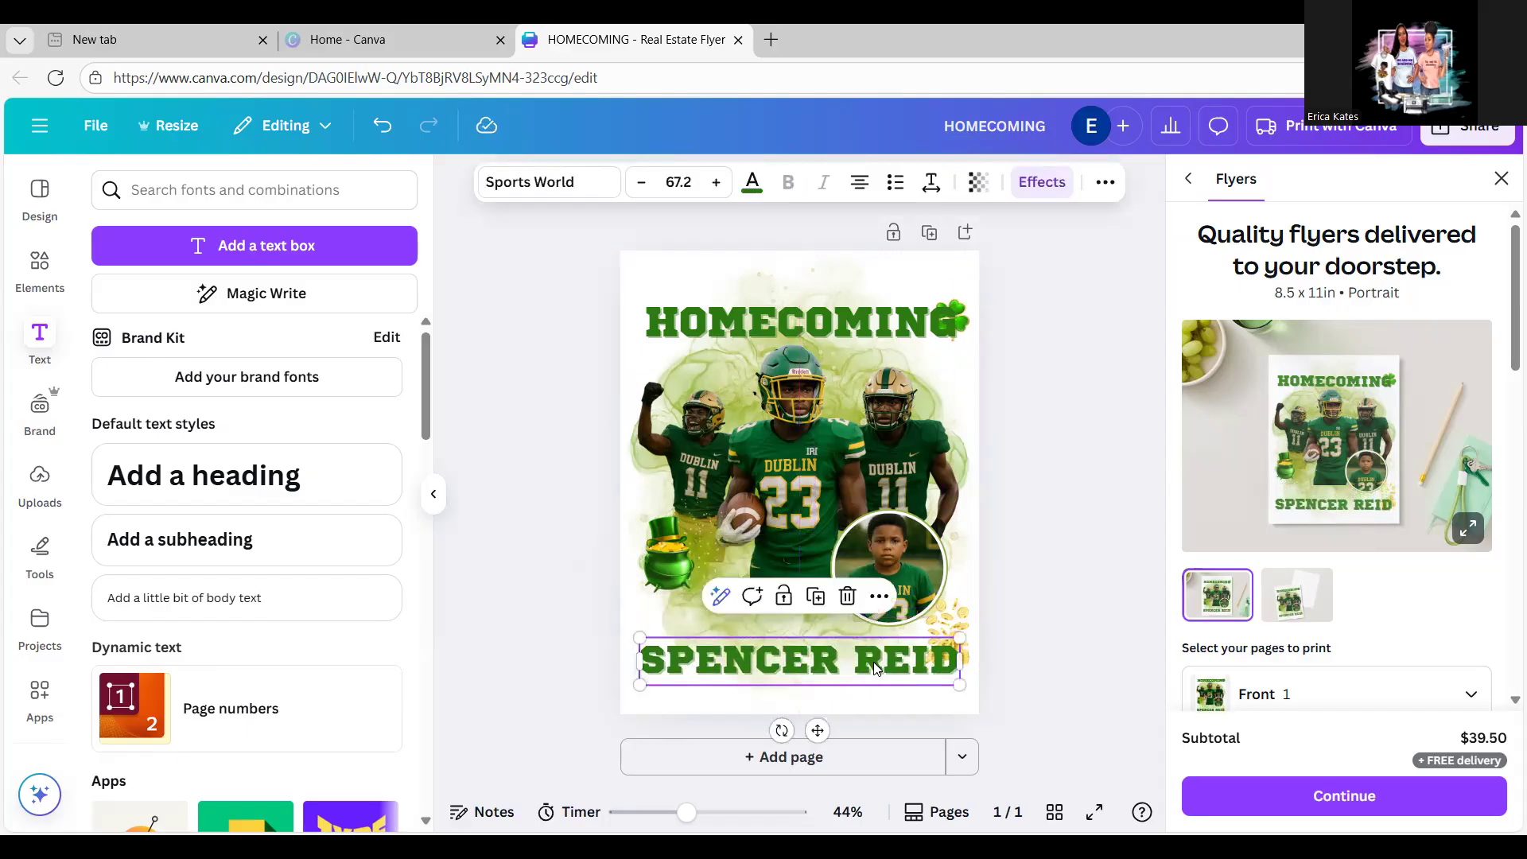
Step: Discard a stray new heading box and duplicate the name text
left_click(334, 468)
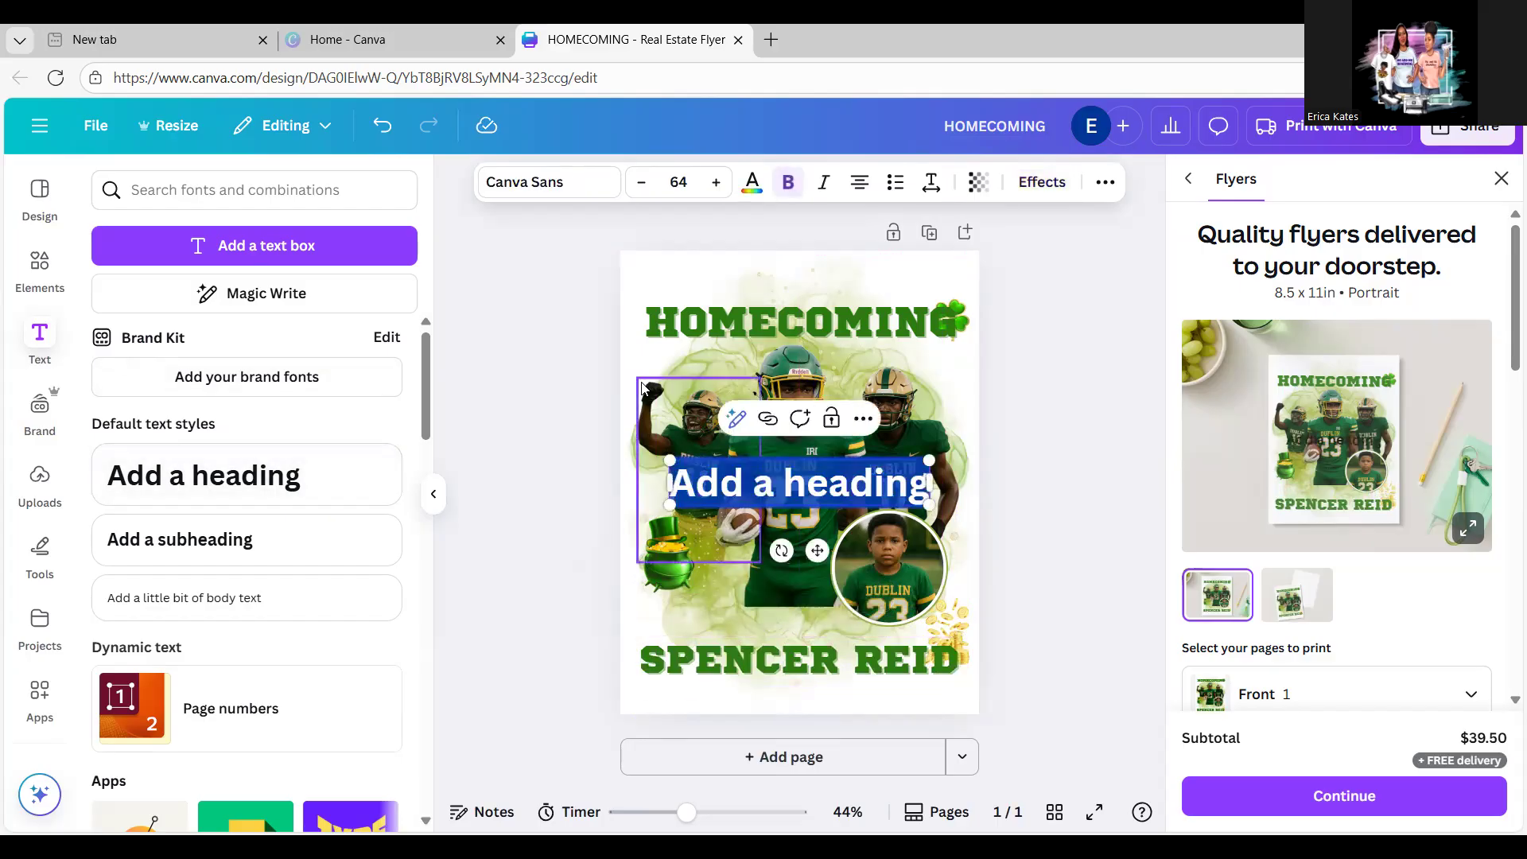
type("d")
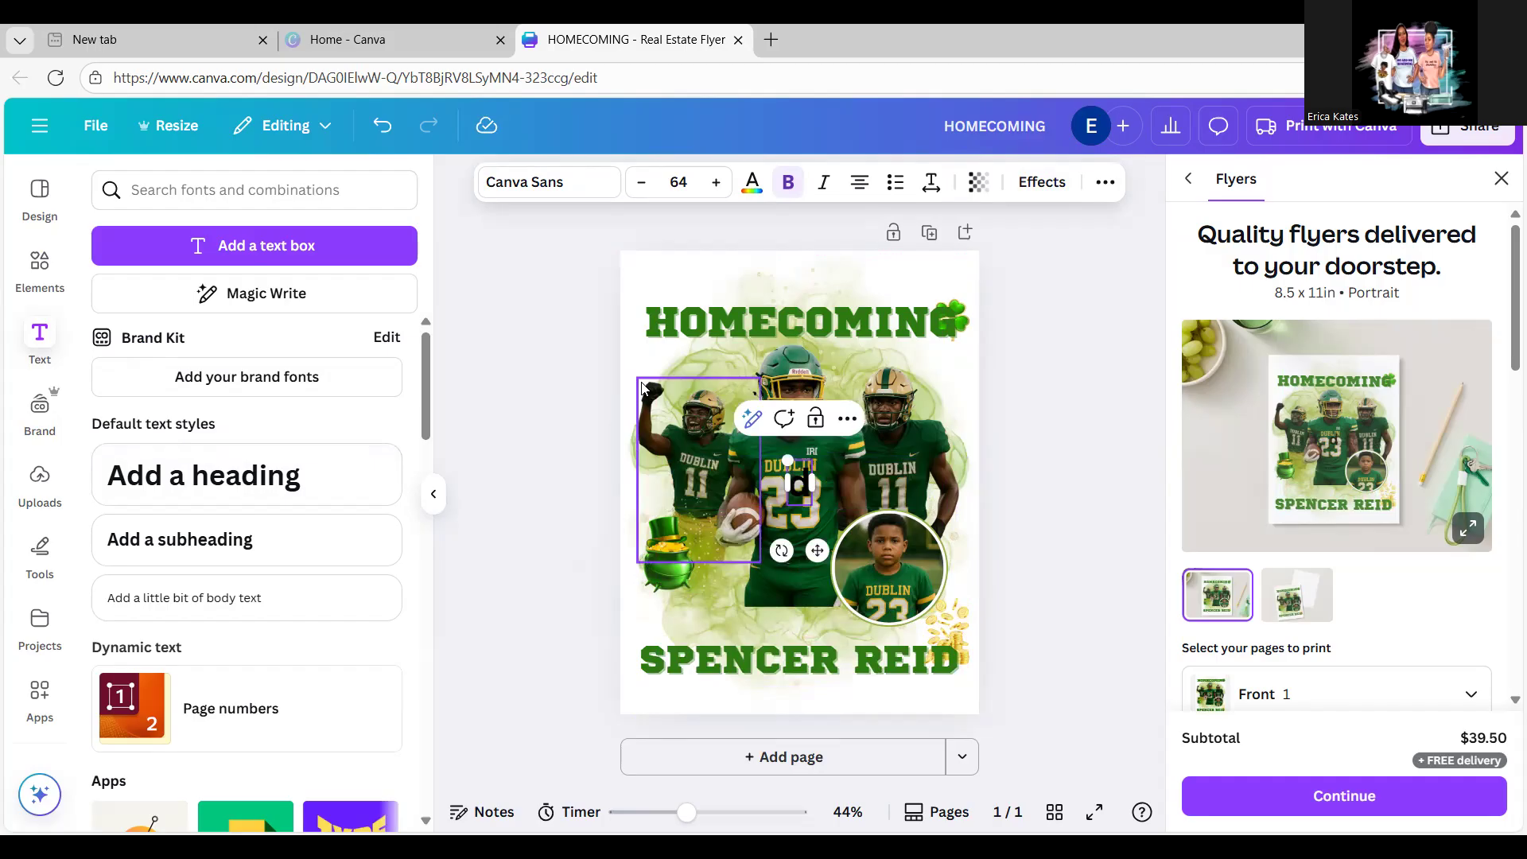
key("BackSpace")
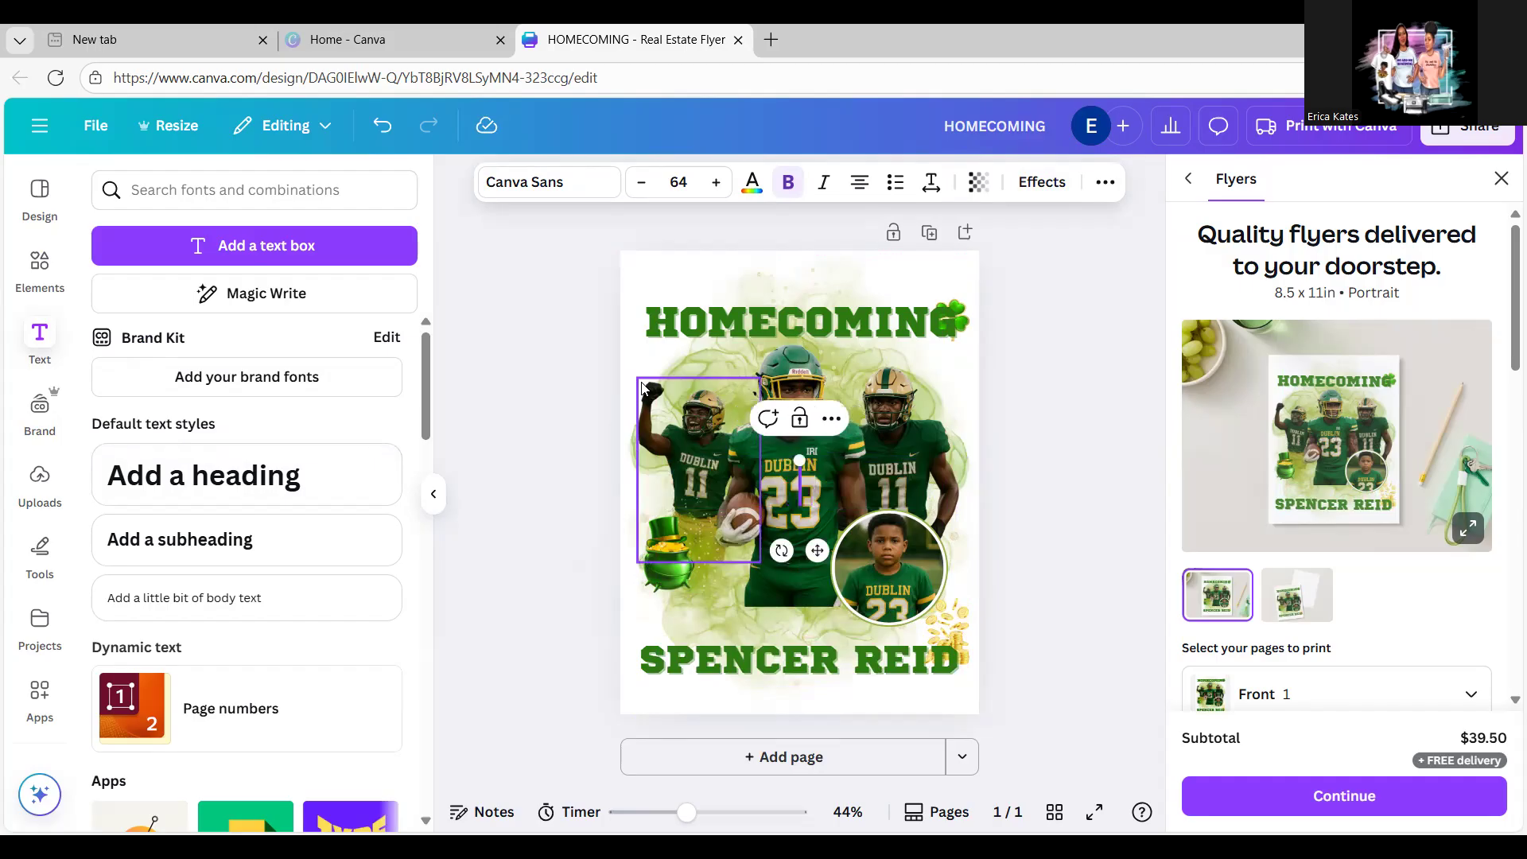
left_click(660, 660)
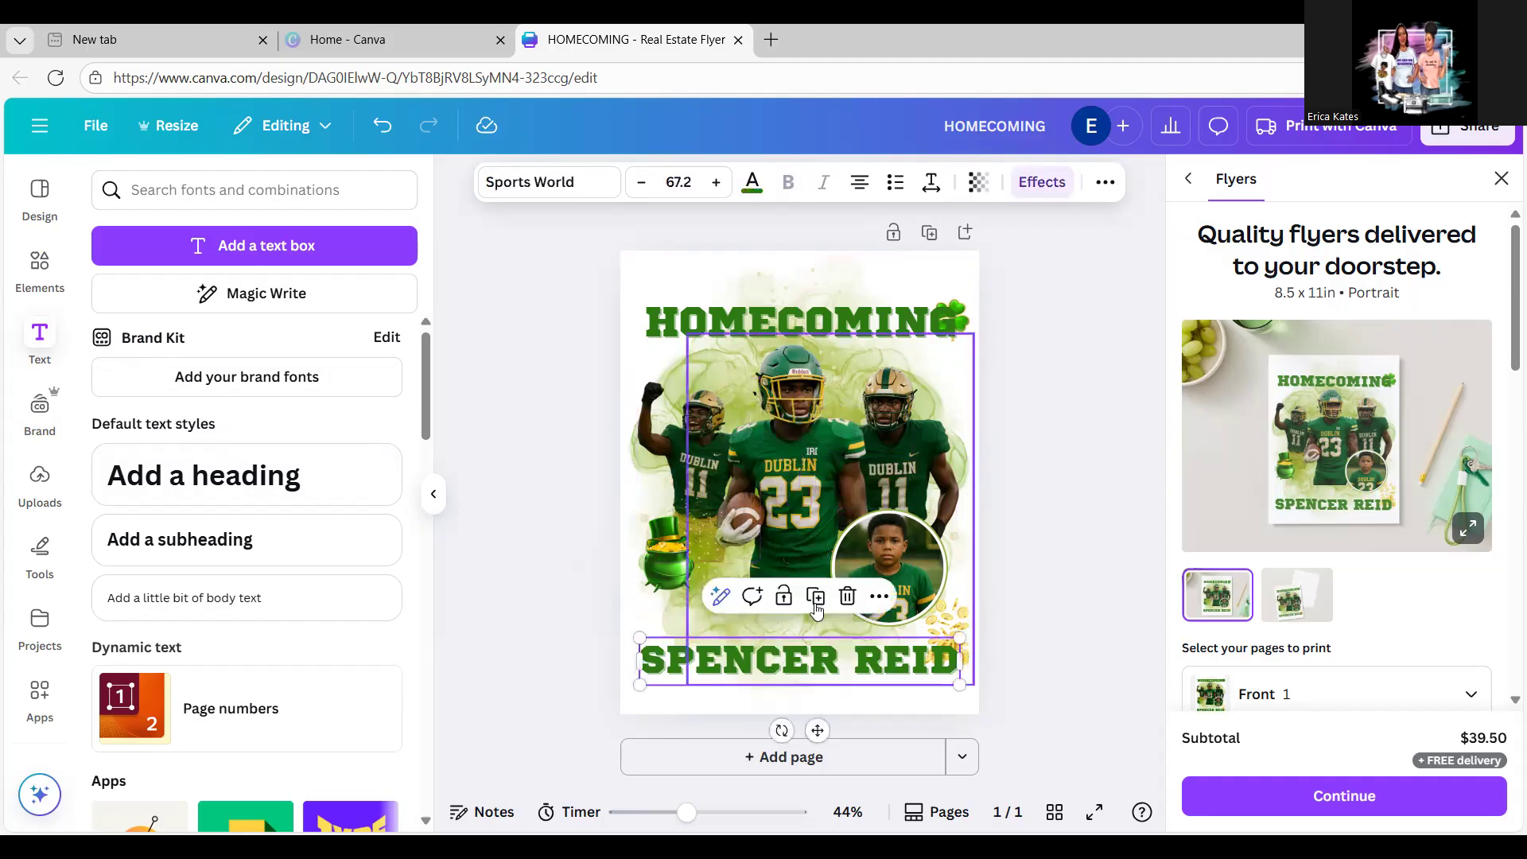
left_click(816, 598)
Step: Turn the name copy into a smaller 'DUBLIN IRISH' line placed just above the name
left_click_drag(817, 678, 808, 636)
double_click(808, 636)
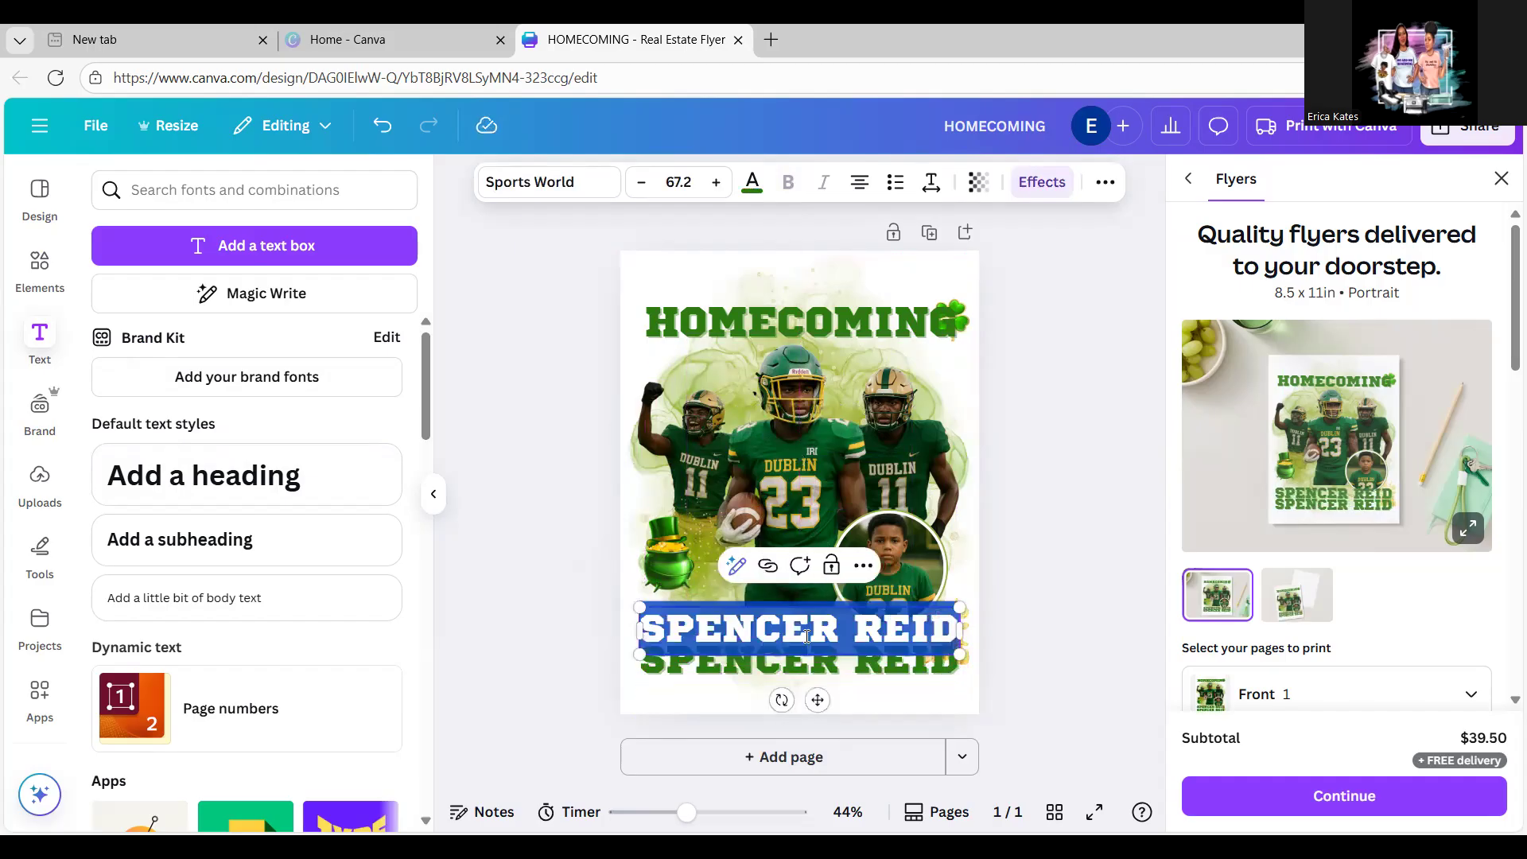
type("D")
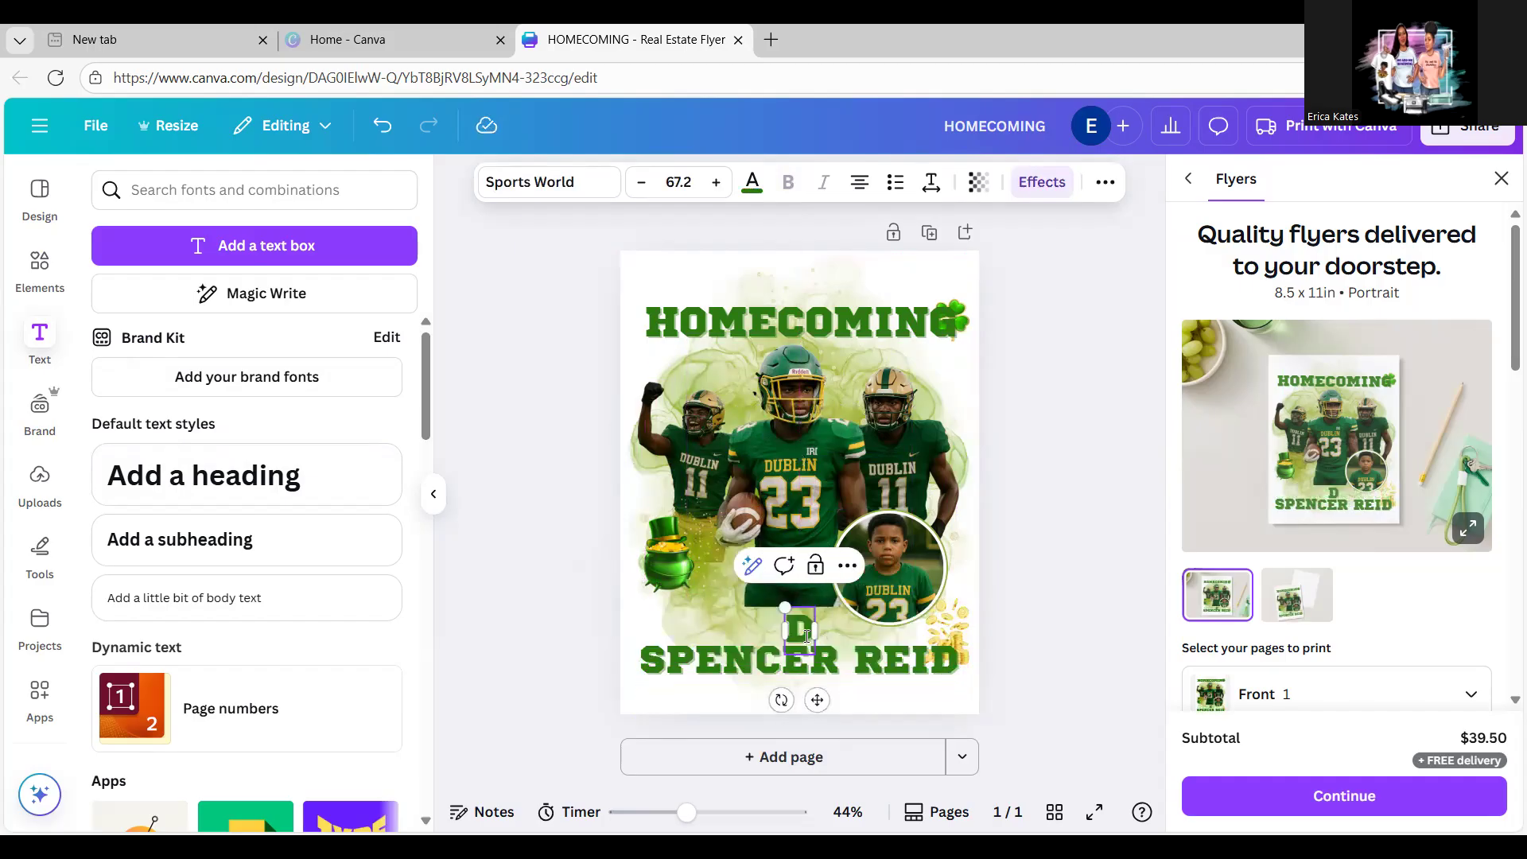
type("UBLIN")
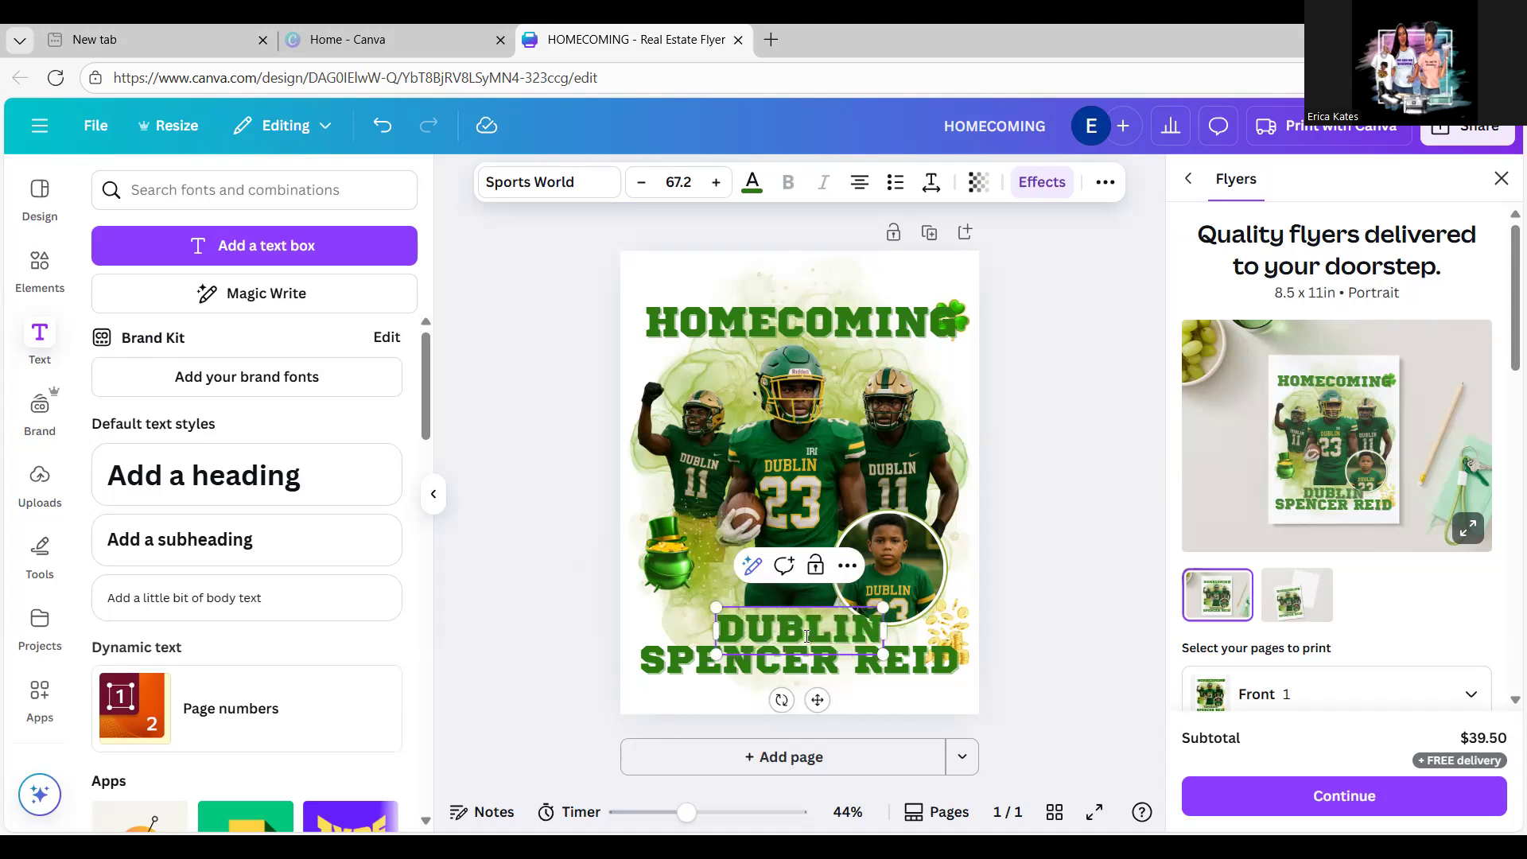
type(" IR")
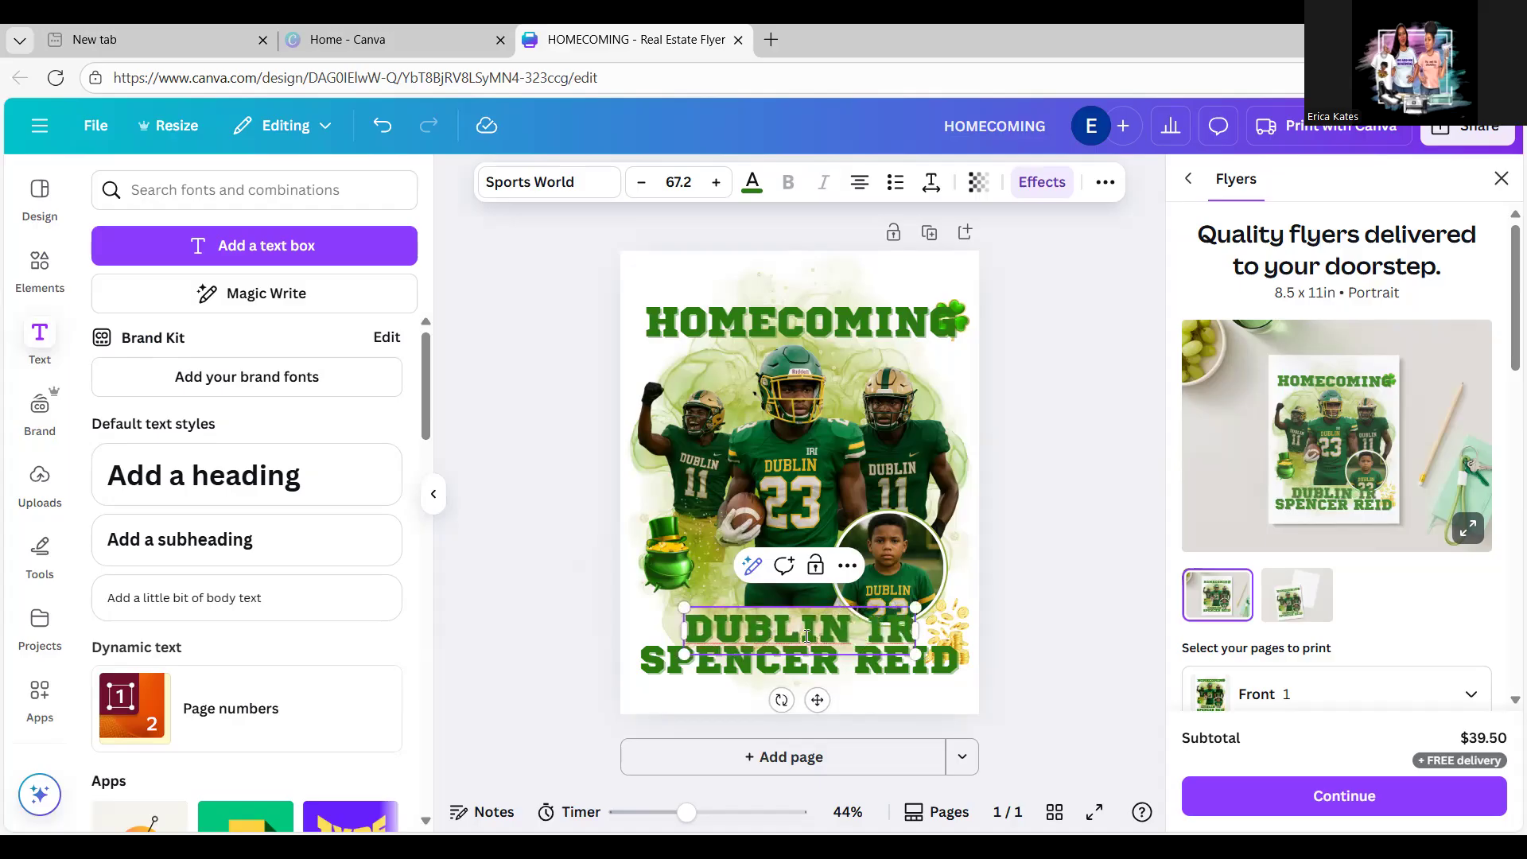
type("ISH")
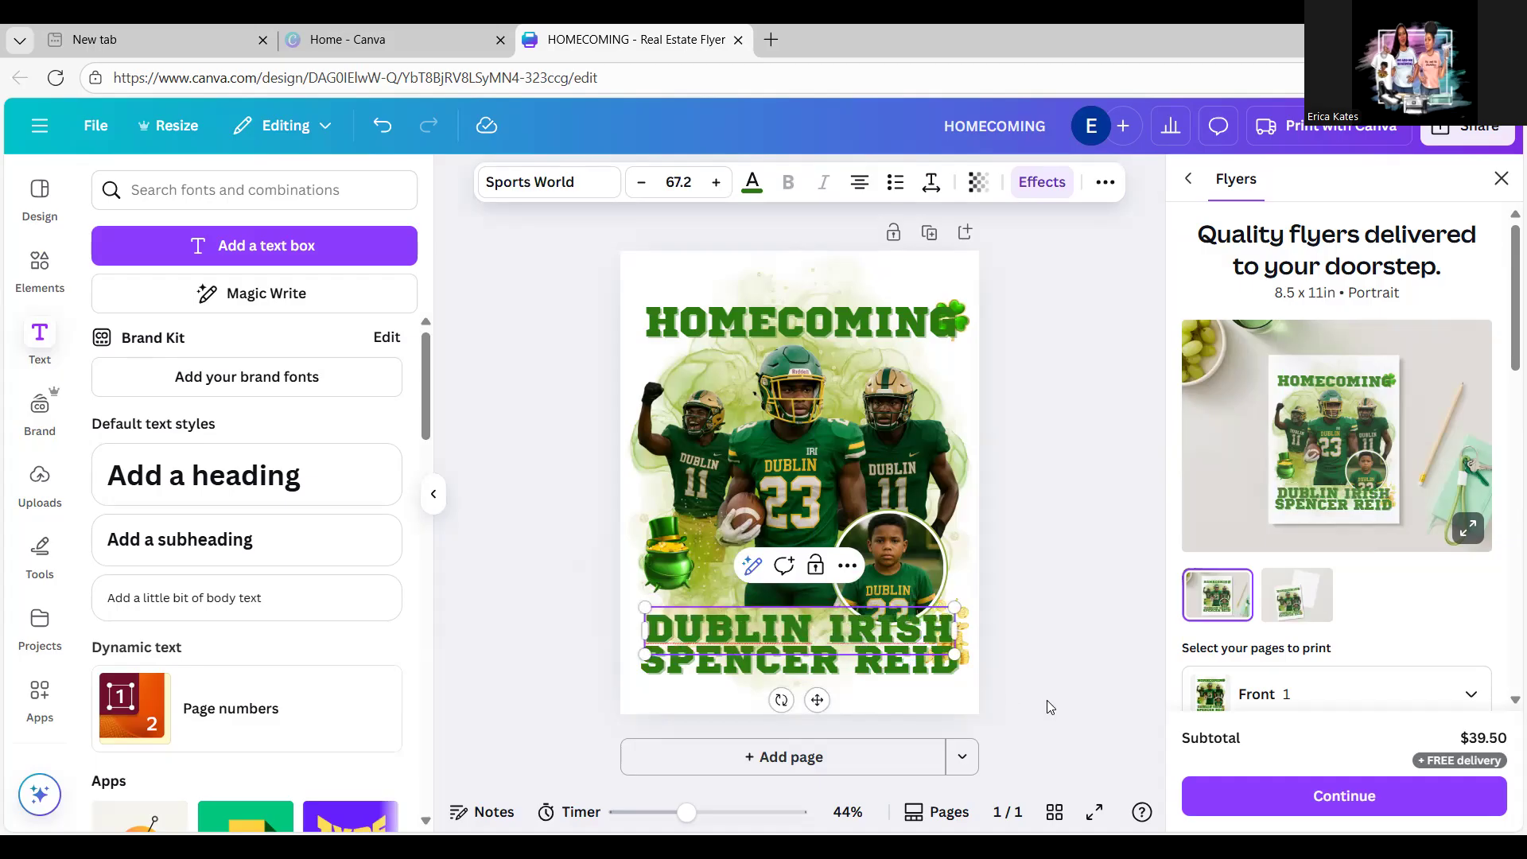
left_click(1042, 669)
left_click(926, 626)
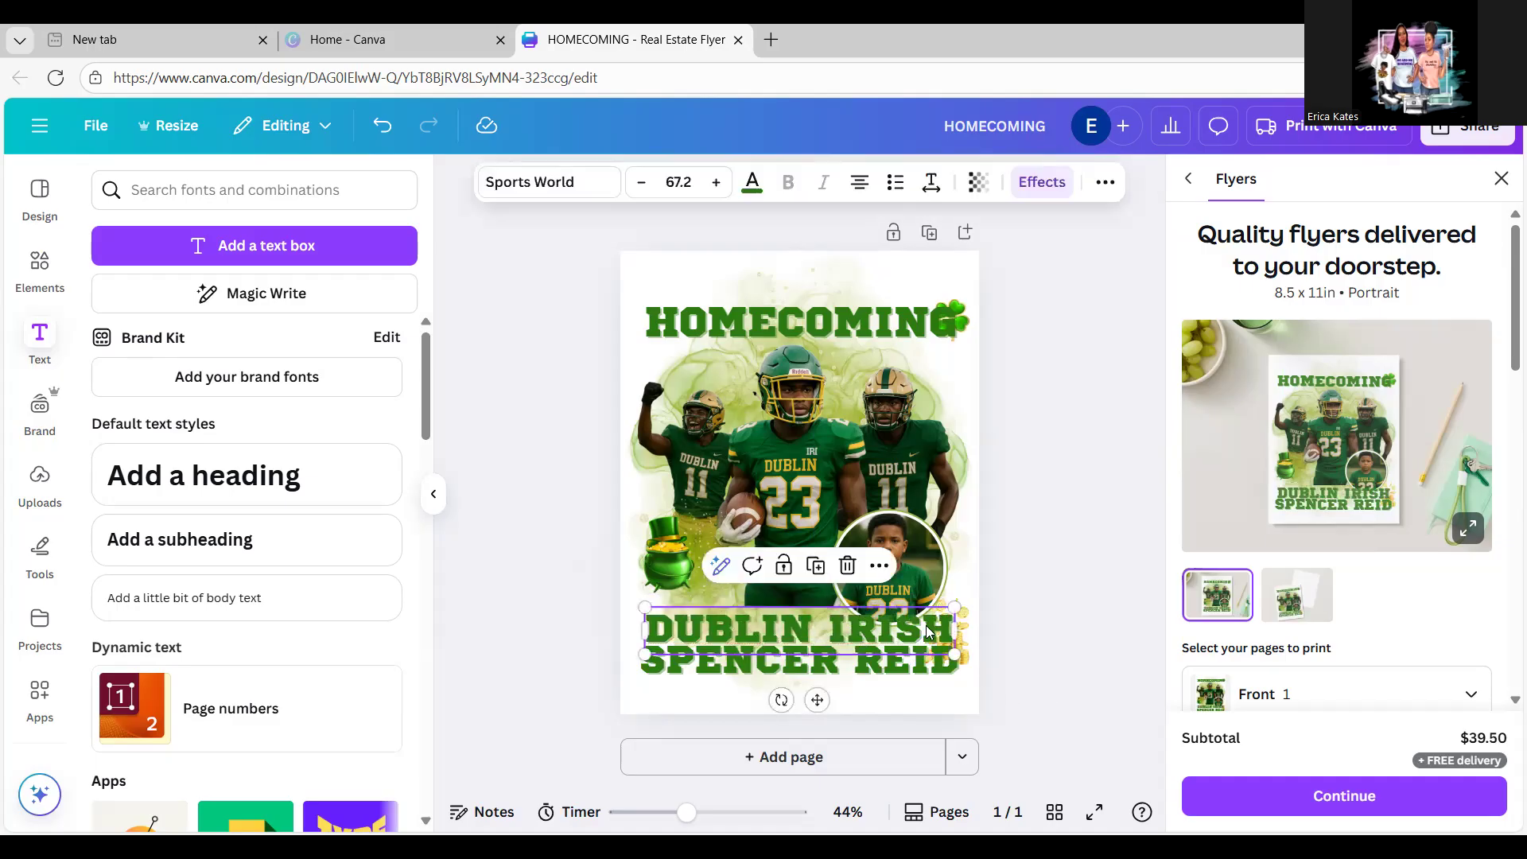
left_click_drag(952, 654, 912, 633)
left_click(1033, 589)
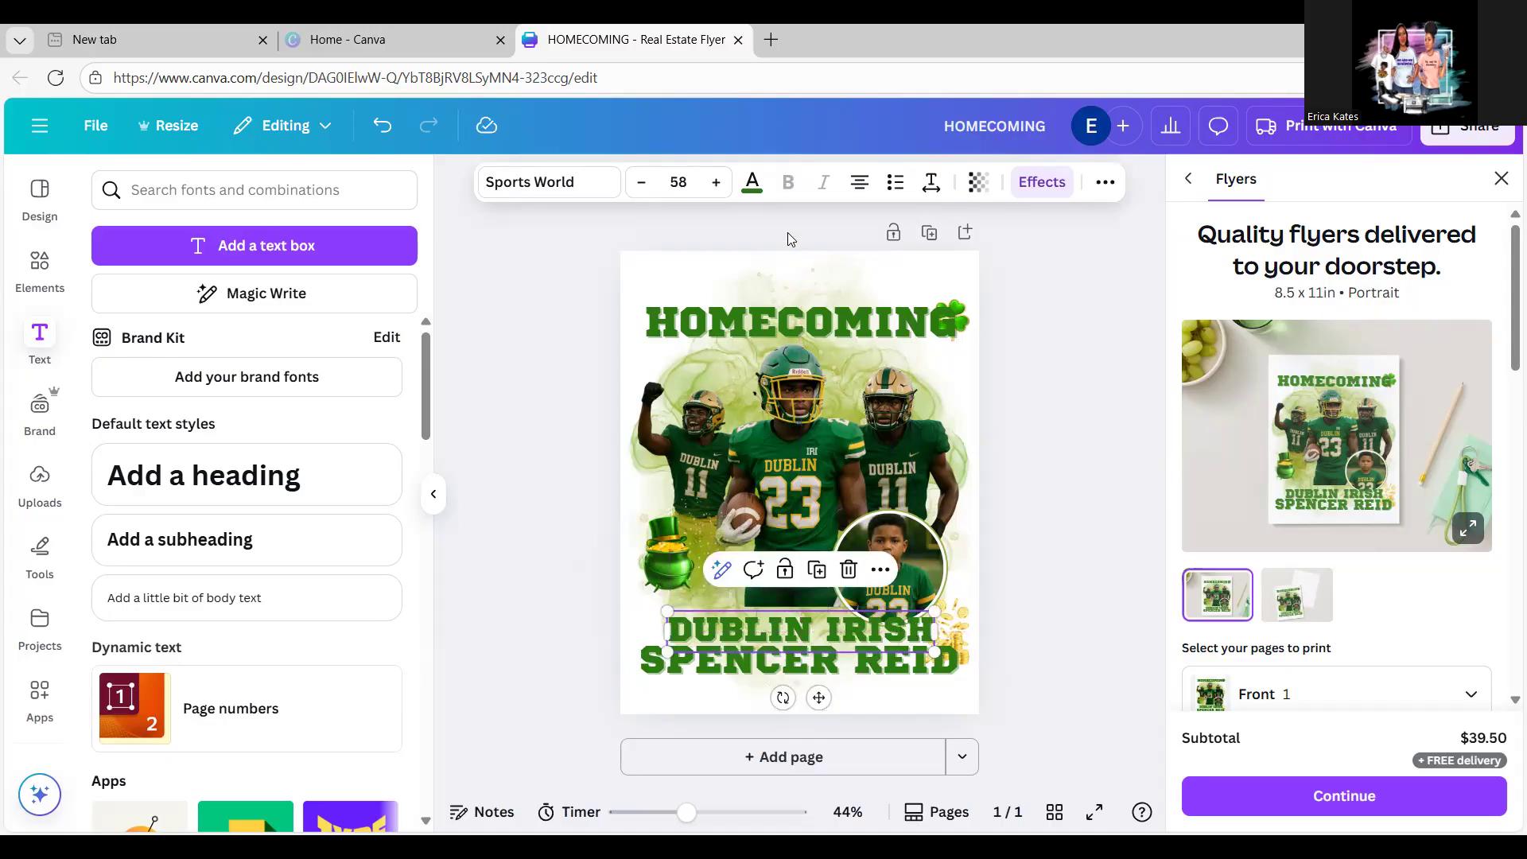
Step: Make DUBLIN IRISH yellow with a dark green outline effect of thickness 84
left_click(752, 185)
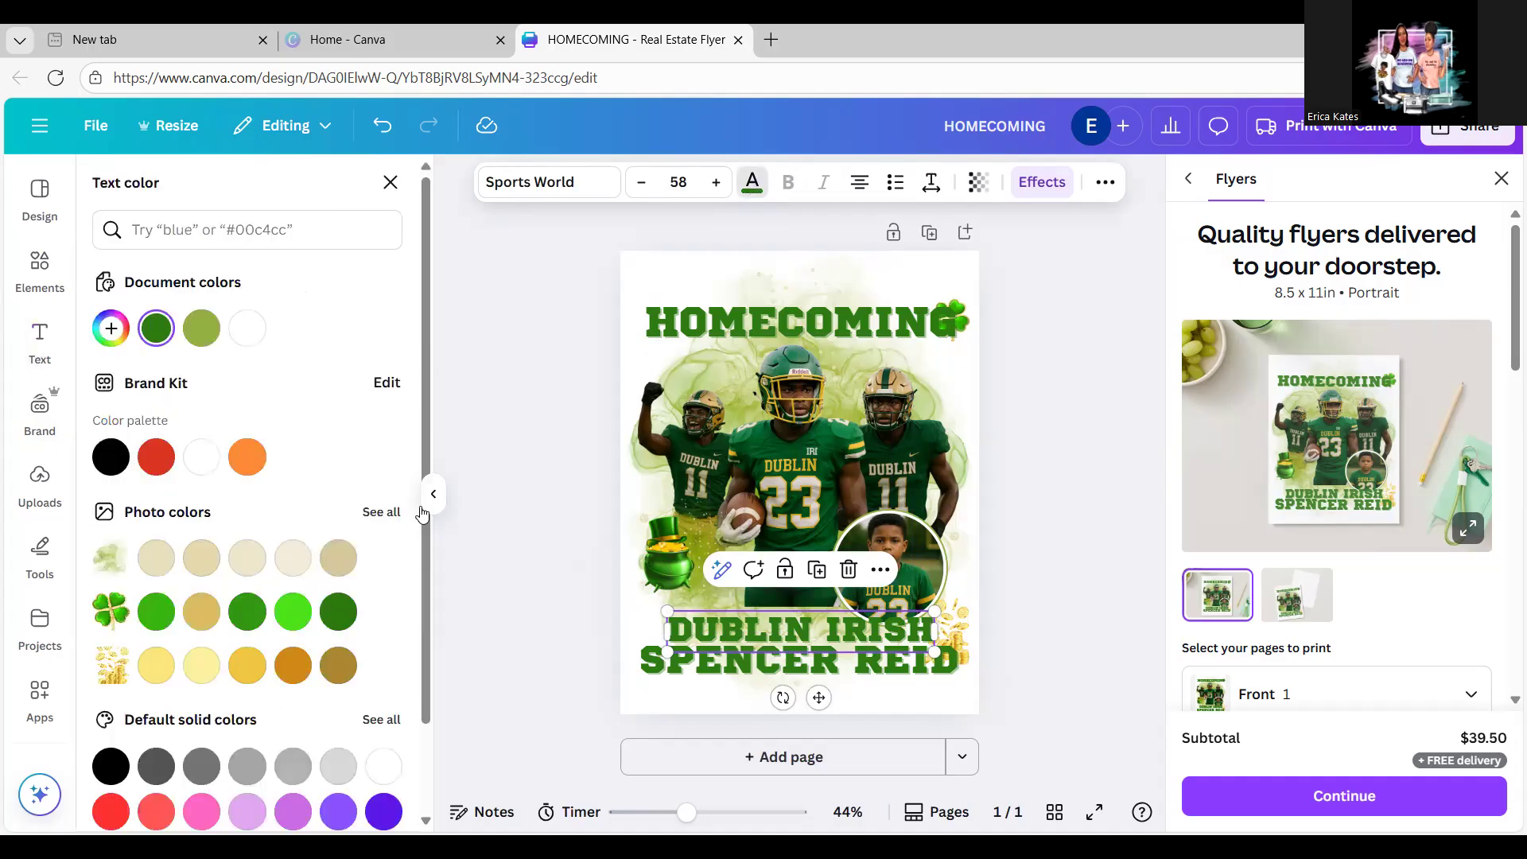
left_click(252, 674)
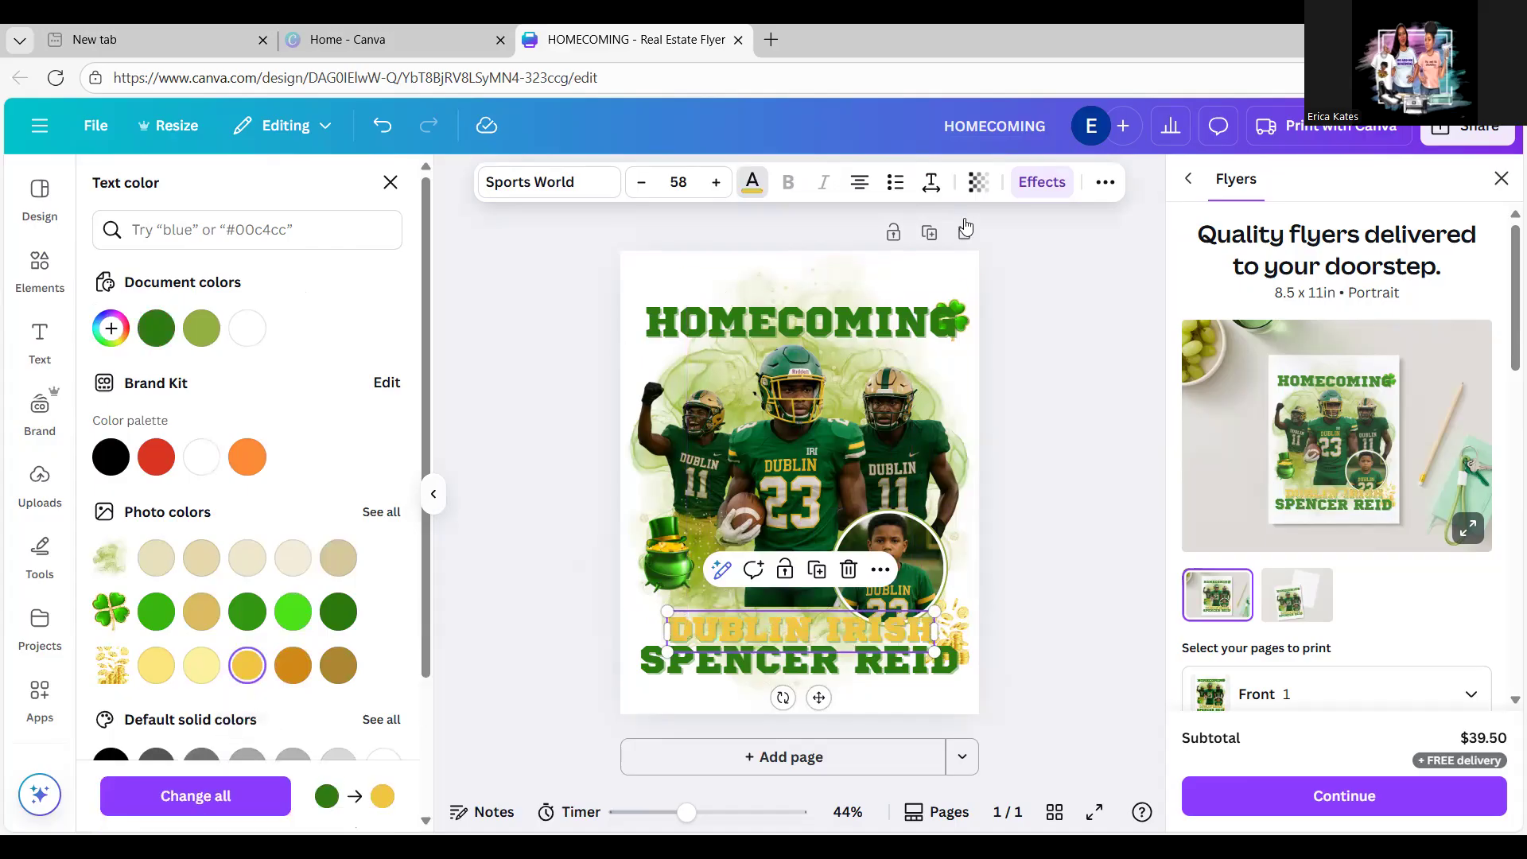
left_click(1055, 183)
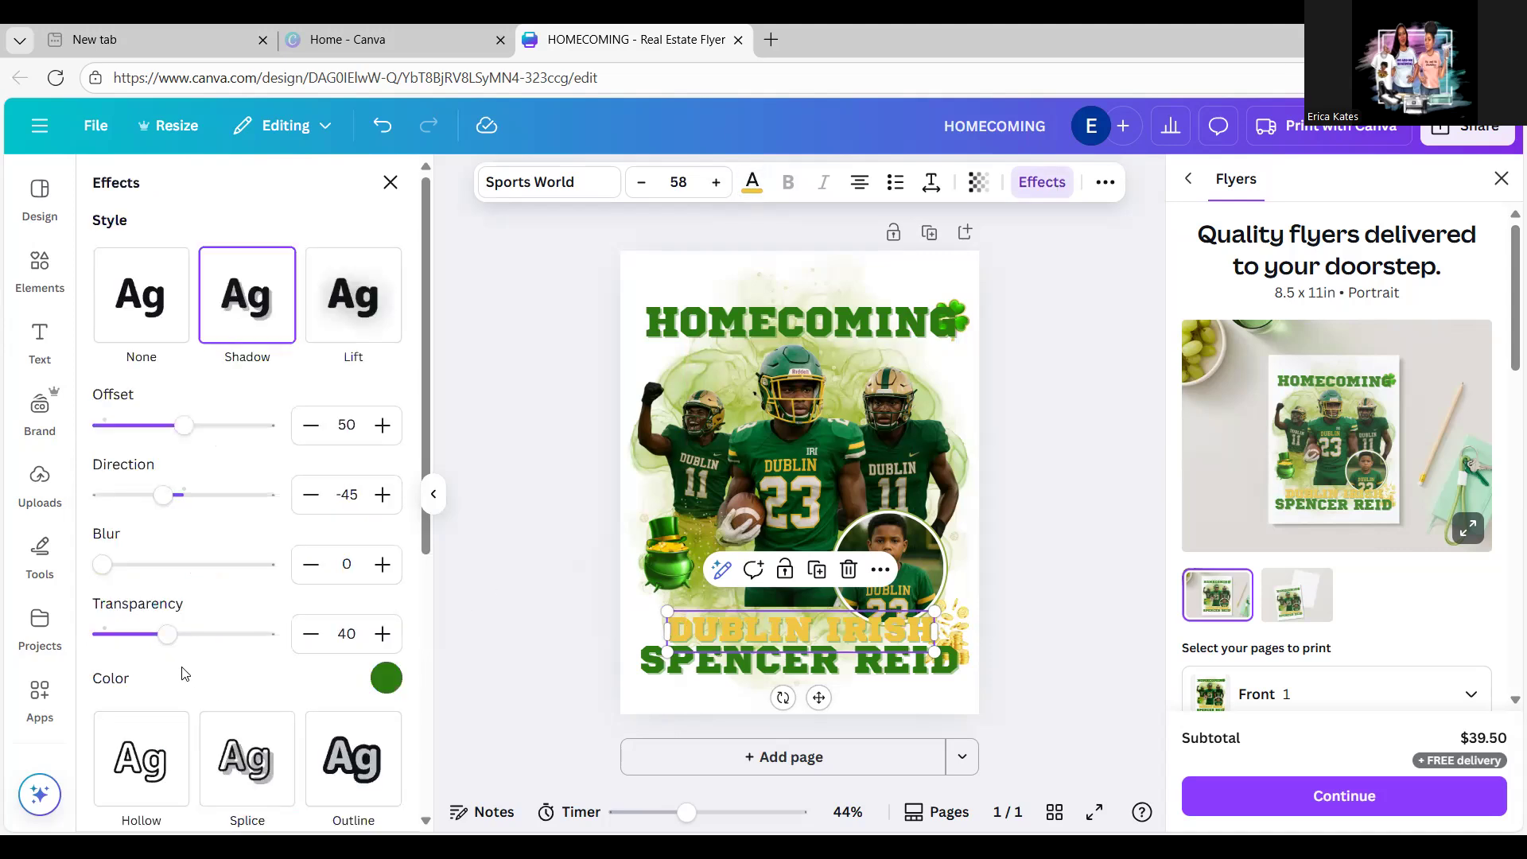
left_click(387, 679)
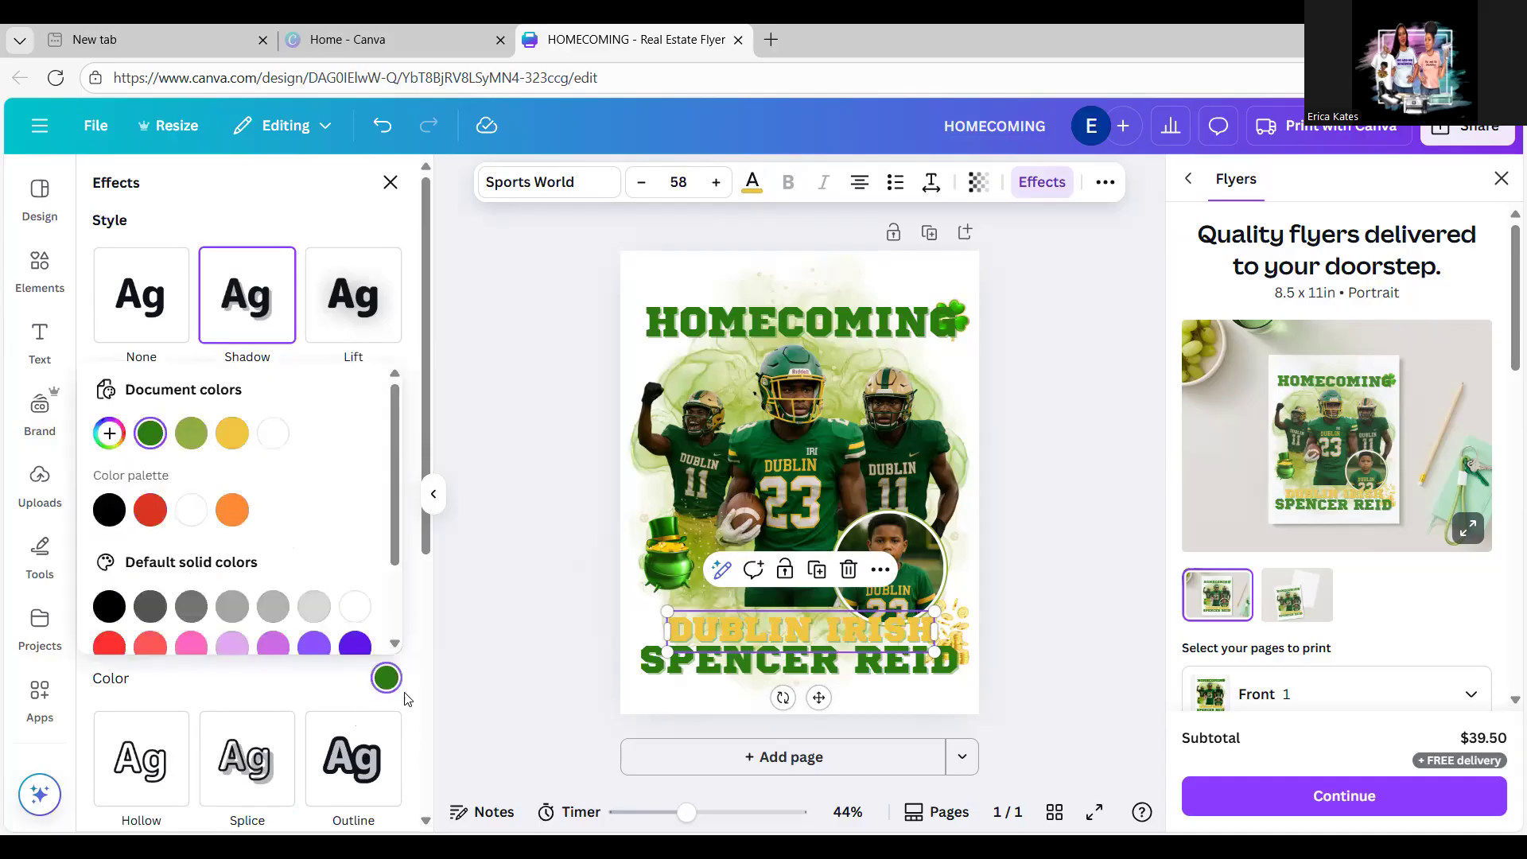
left_click(356, 763)
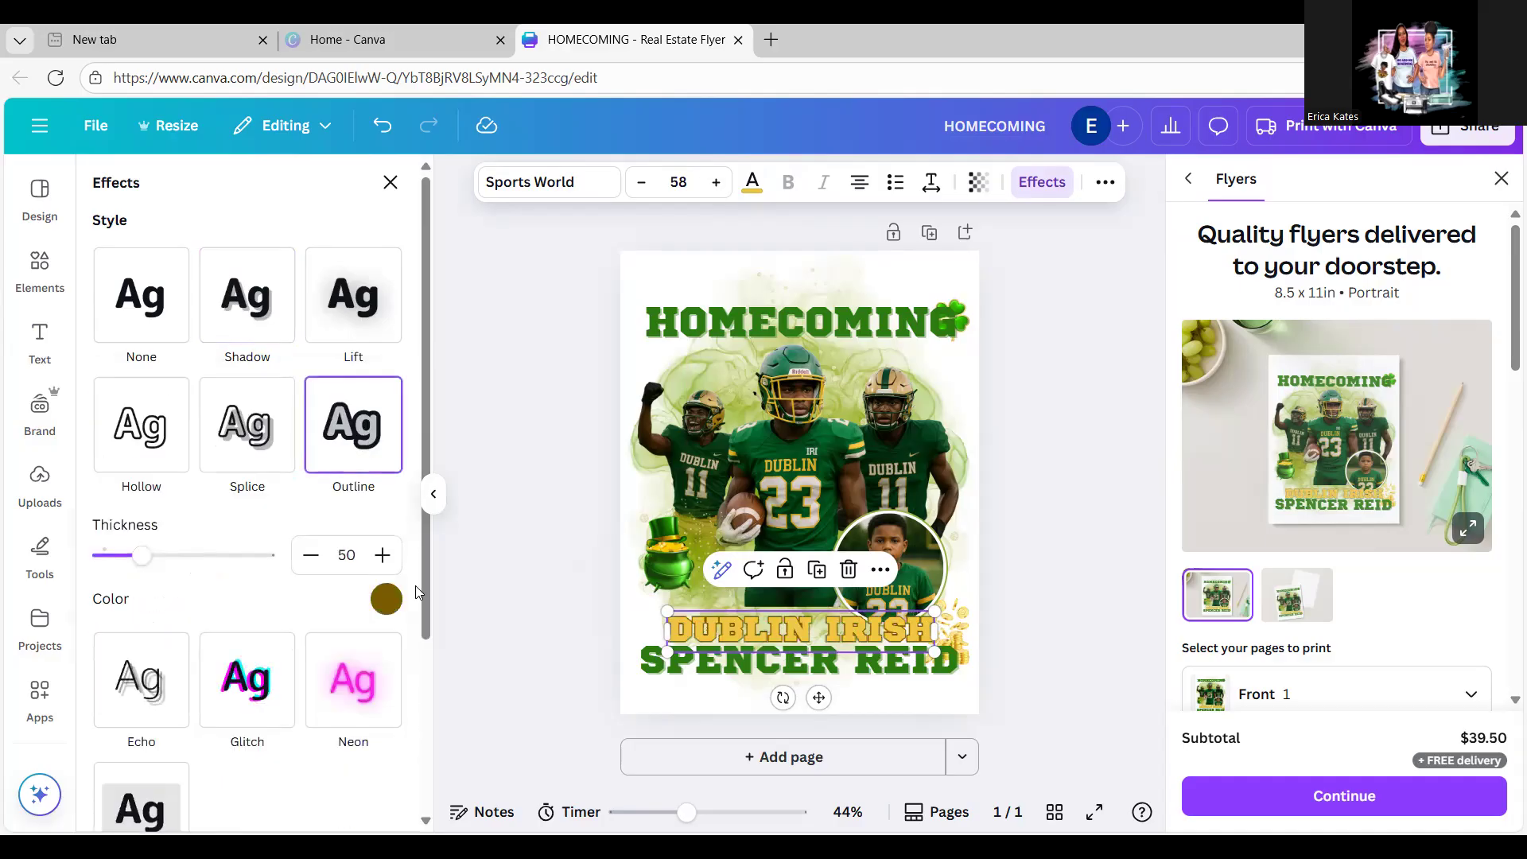
left_click(387, 601)
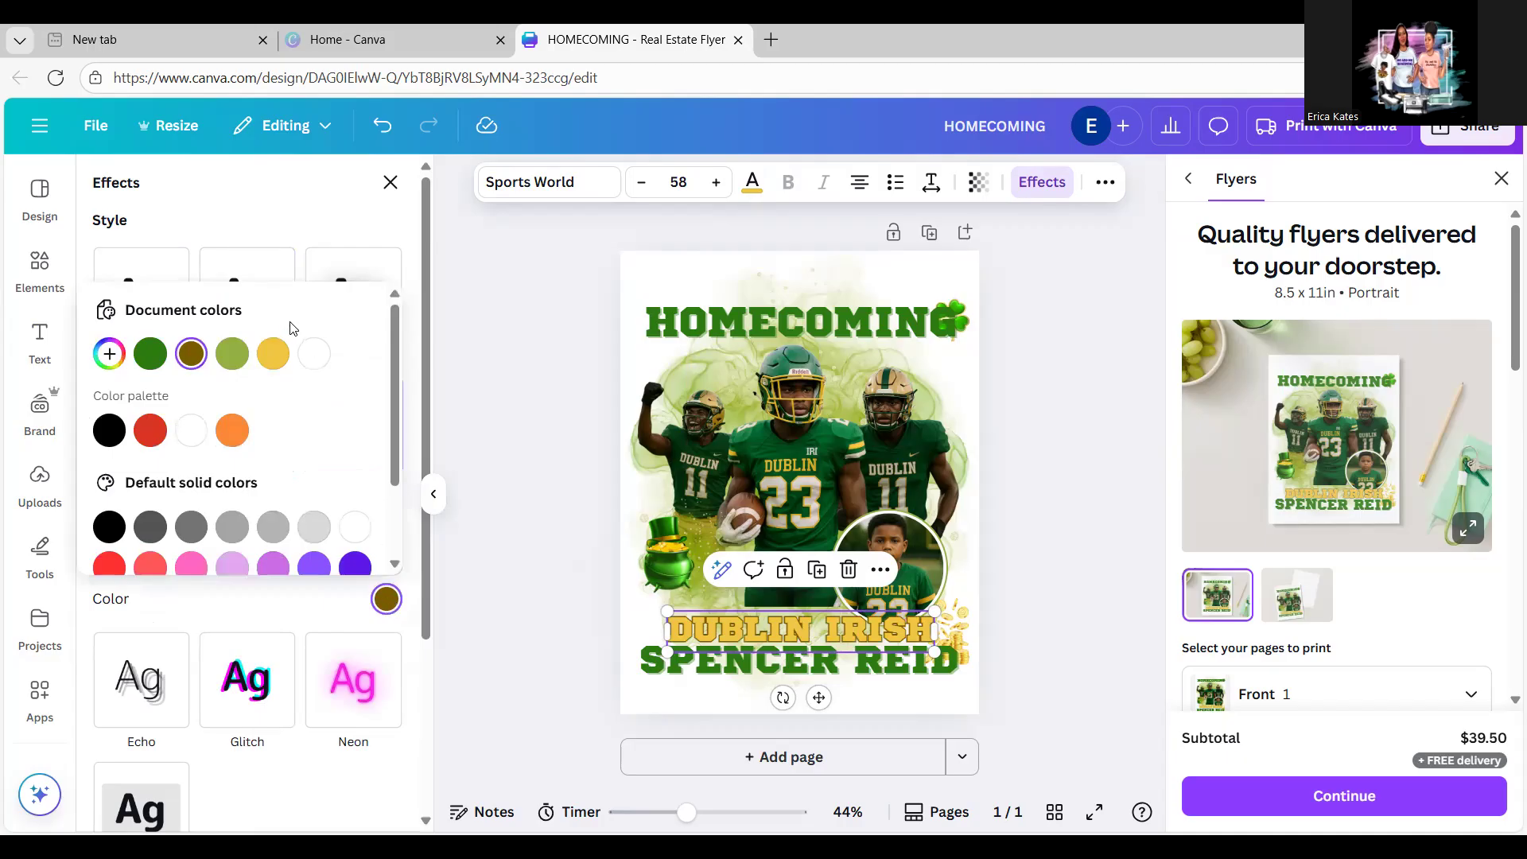
left_click(153, 355)
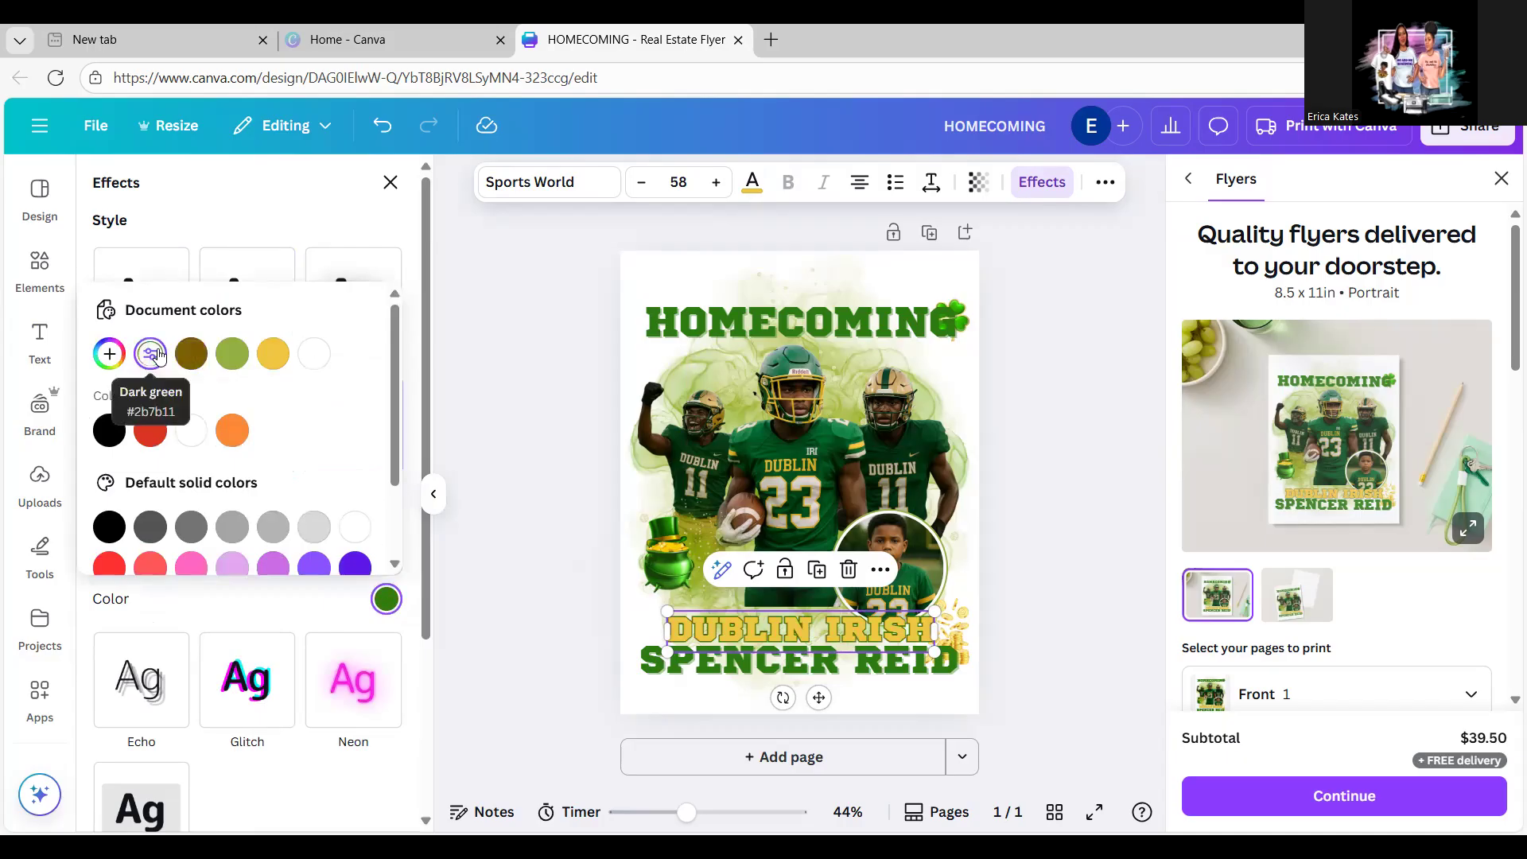
left_click(426, 594)
left_click_drag(426, 605, 429, 638)
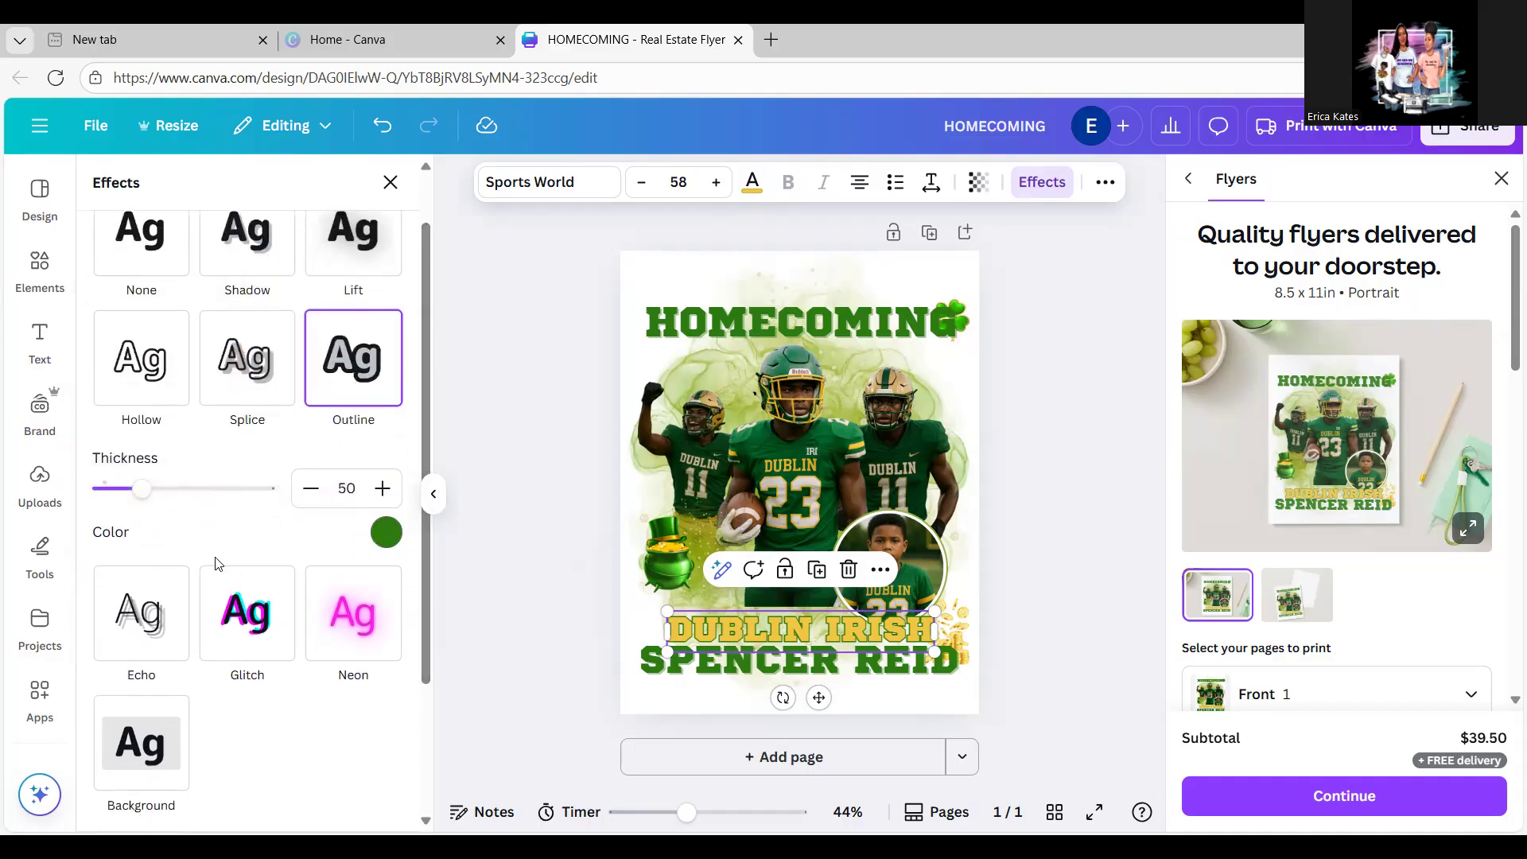
left_click_drag(145, 488, 174, 494)
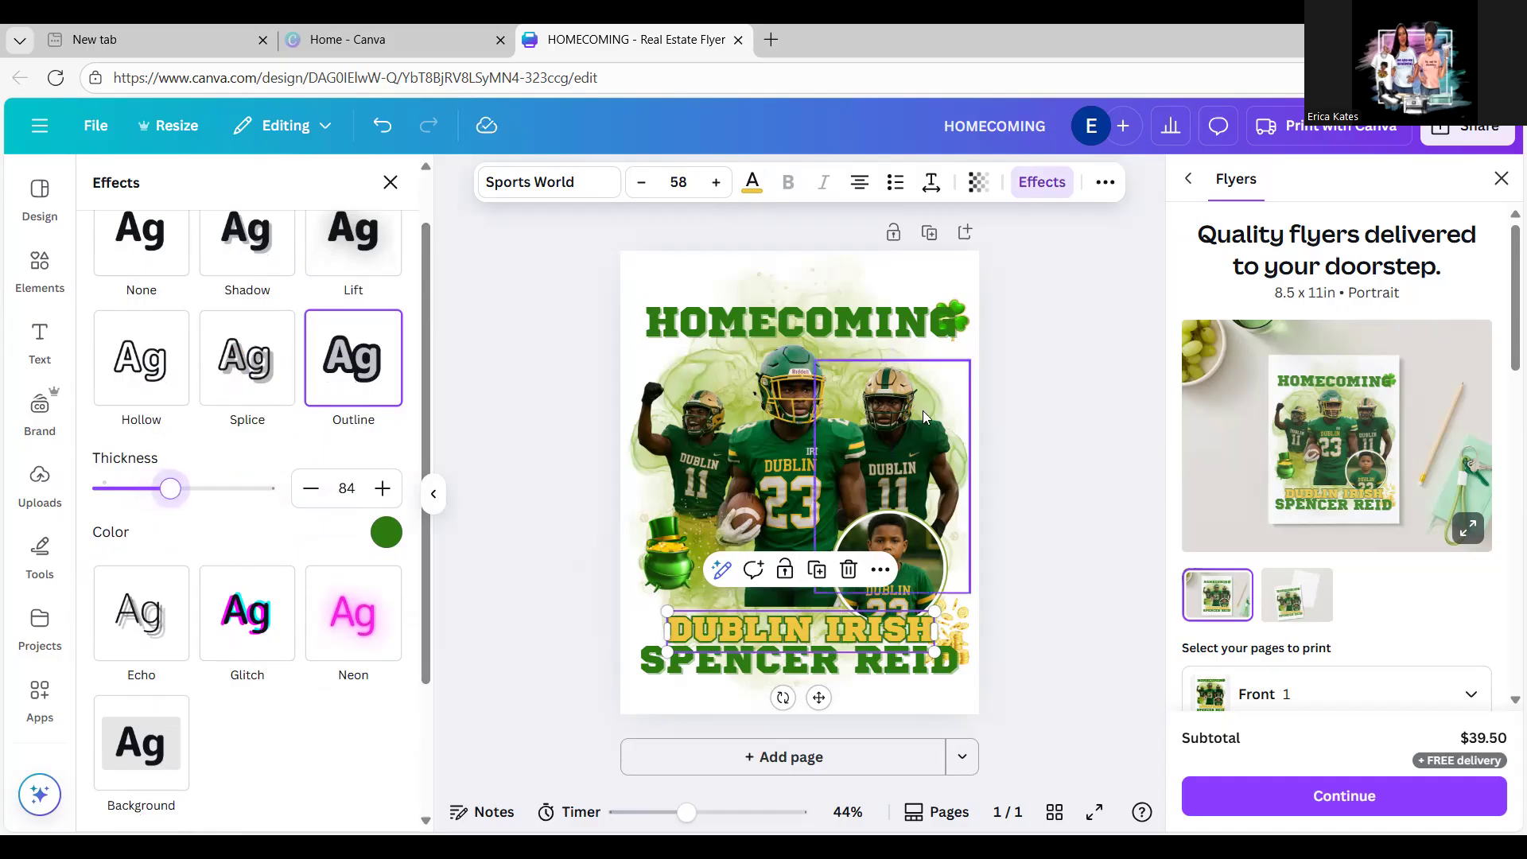
left_click(1135, 502)
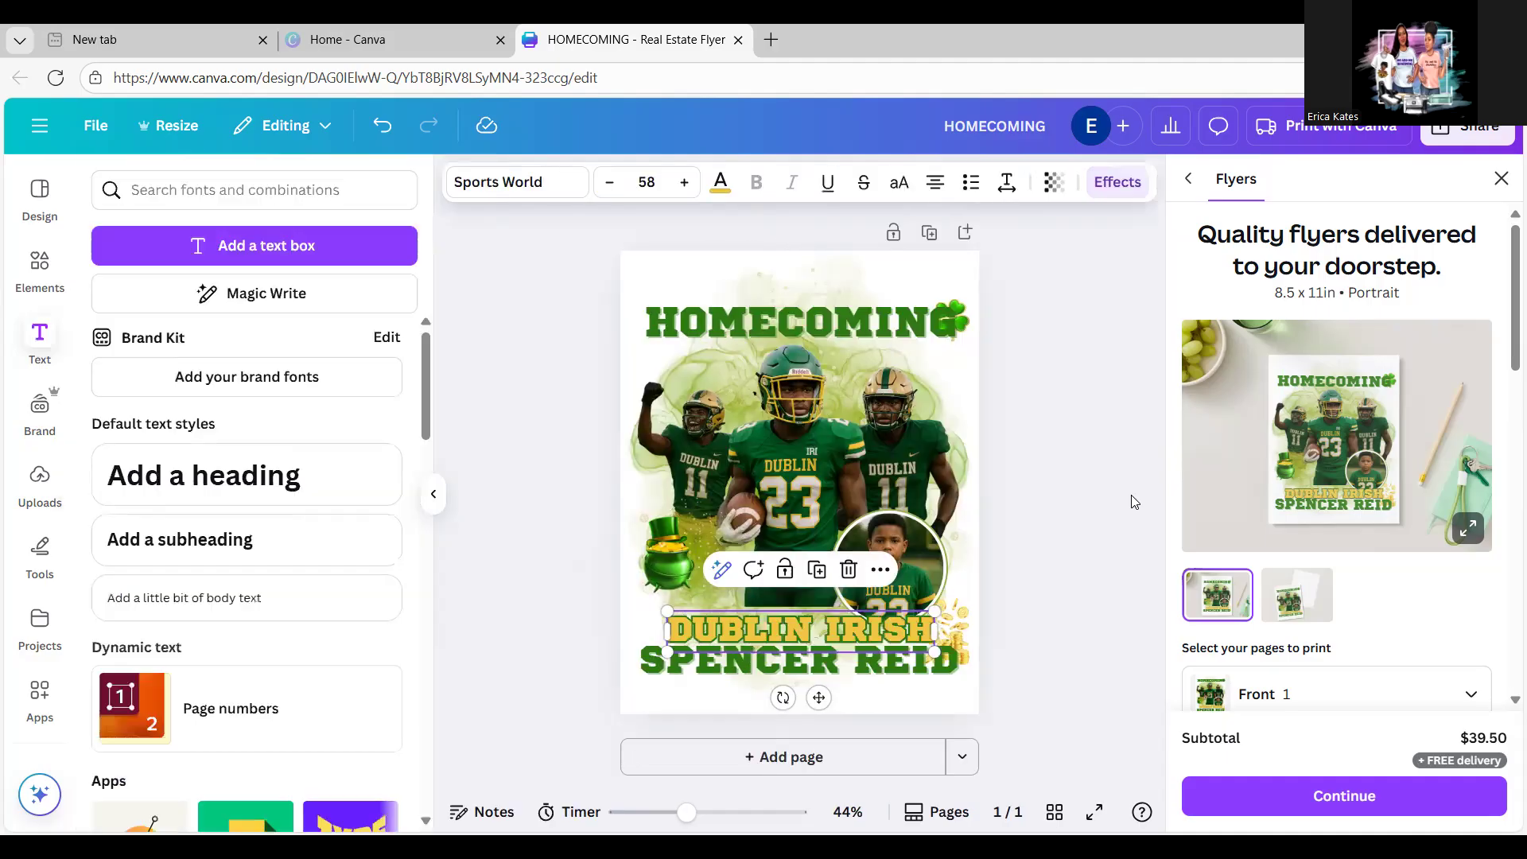
Step: Bring the gold coins in front of the name and shrink them, then lower the clover
left_click(955, 625)
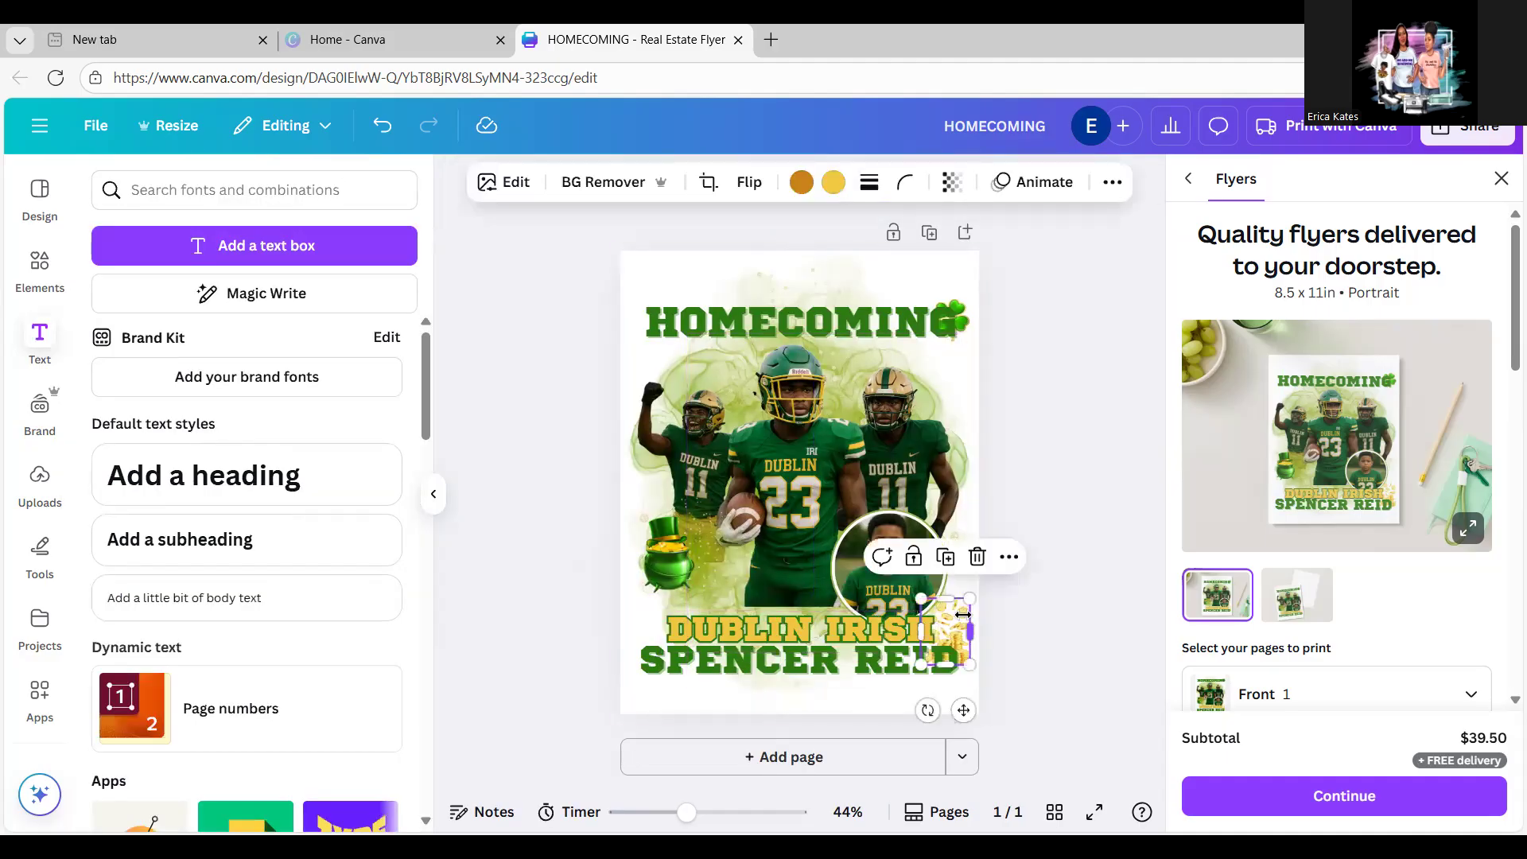
left_click(1111, 184)
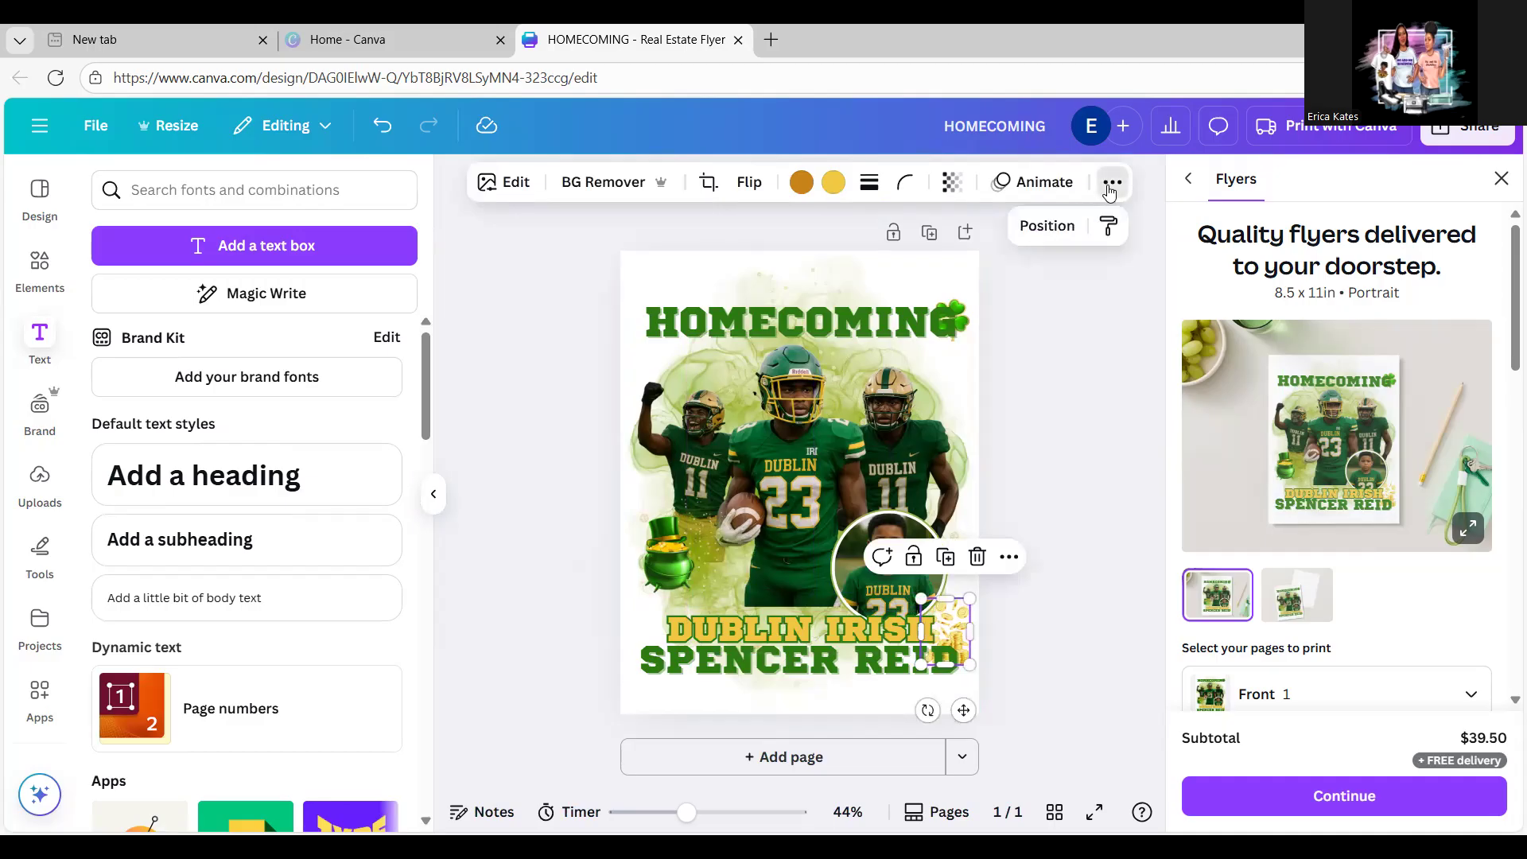
left_click(1050, 229)
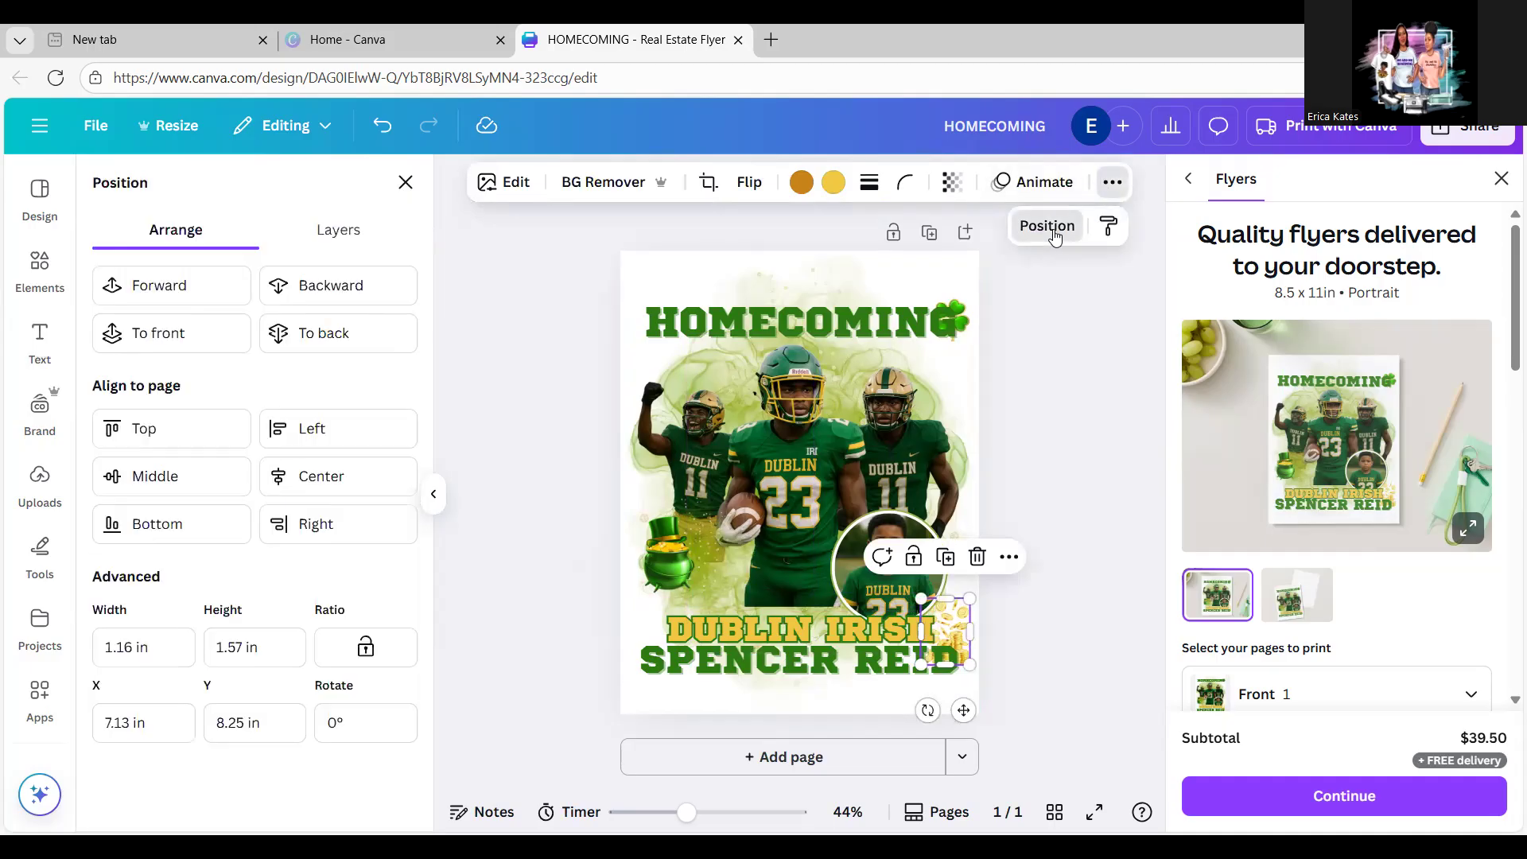
left_click(210, 288)
left_click(209, 288)
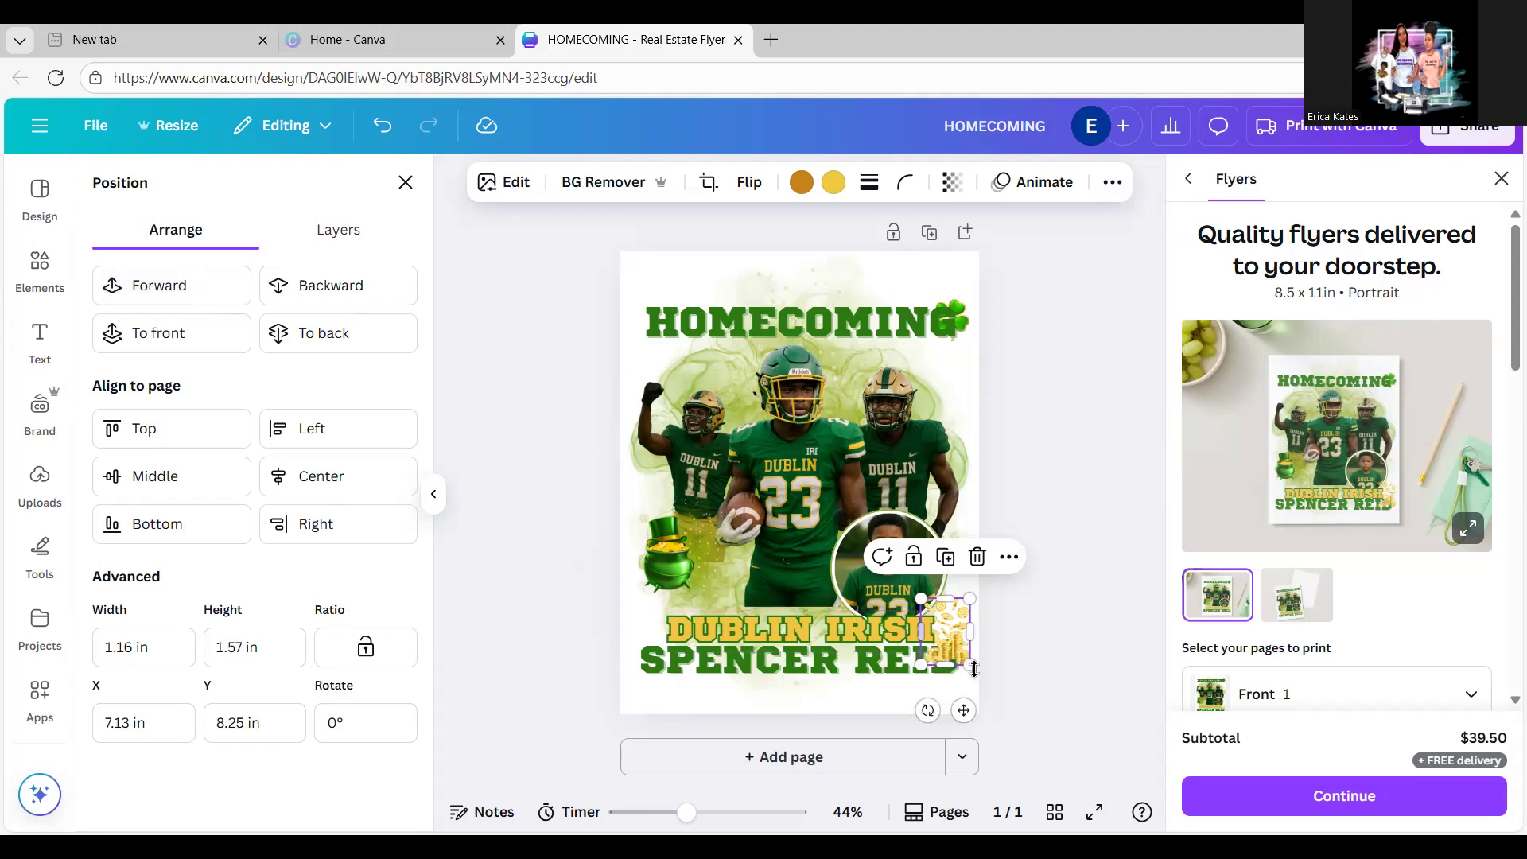
left_click_drag(968, 662, 961, 620)
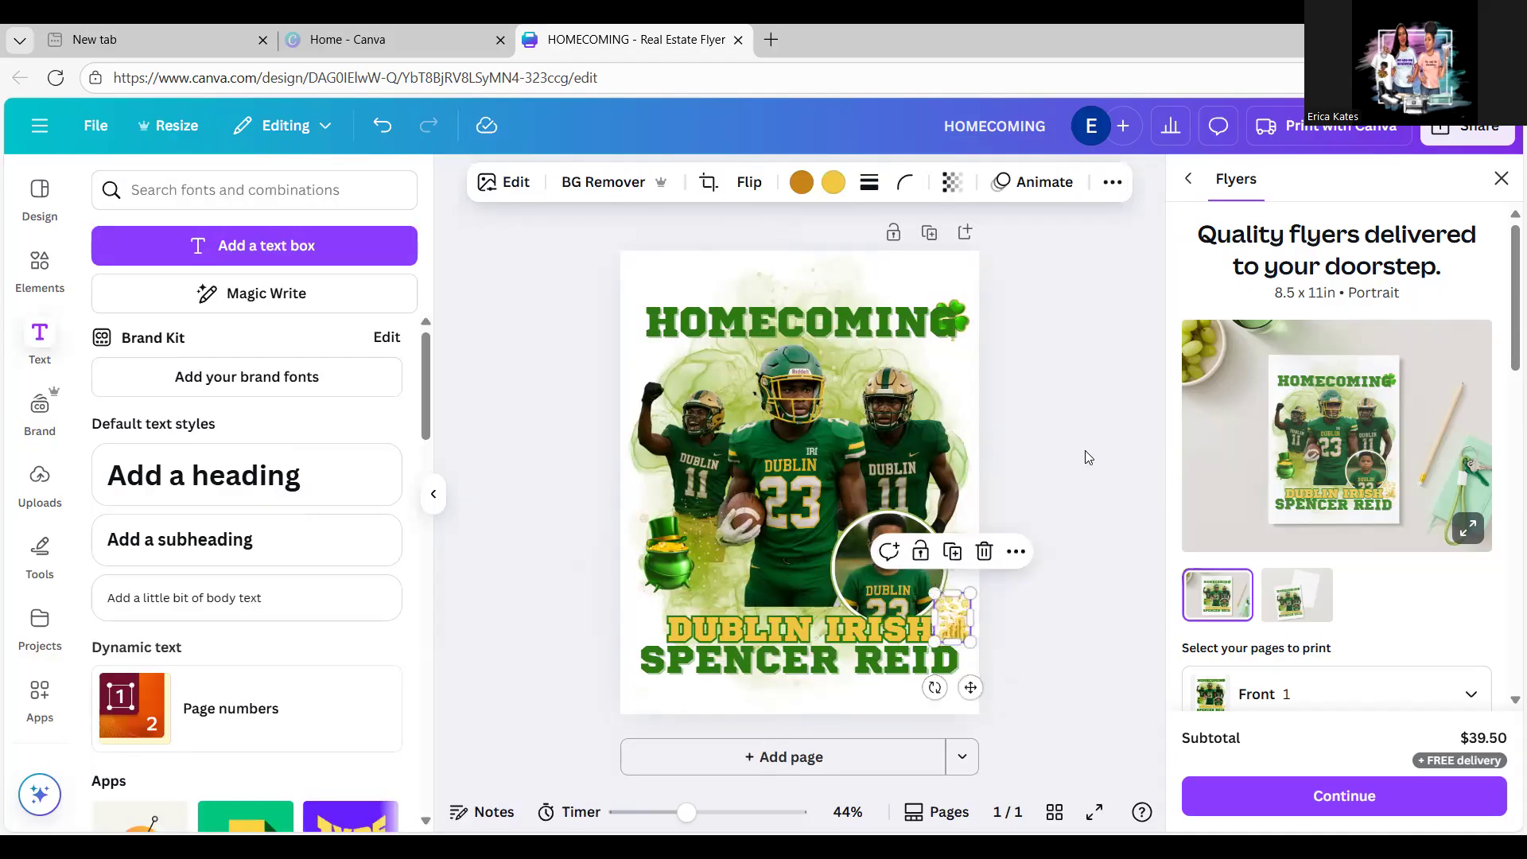
left_click_drag(963, 317, 970, 406)
Step: Place the pot of gold at DUBLIN IRISH's left end and raise both name lines slightly
left_click(1047, 429)
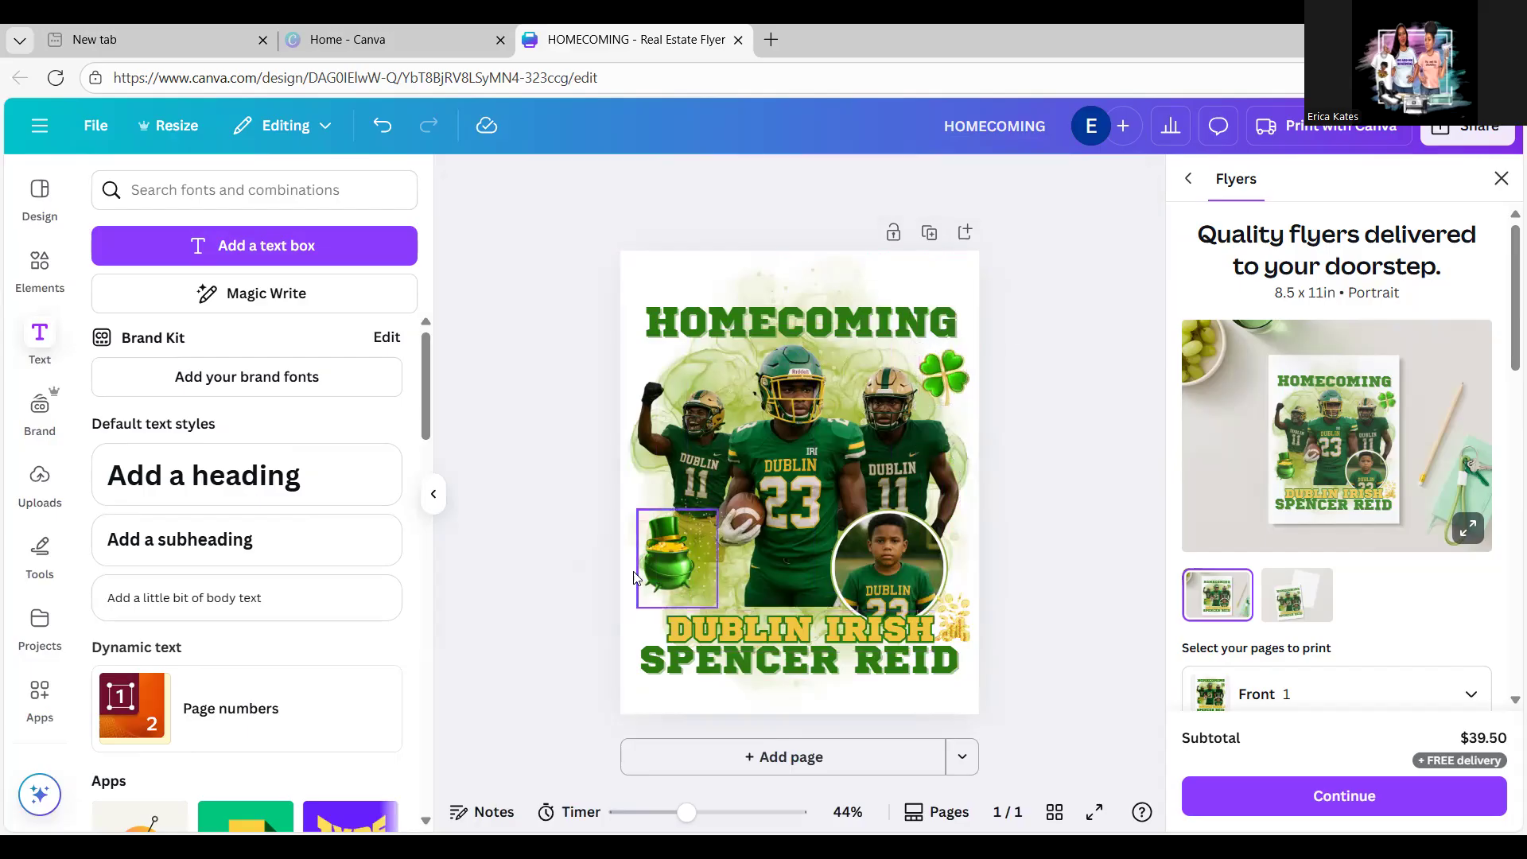
left_click(663, 568)
left_click_drag(664, 573, 651, 620)
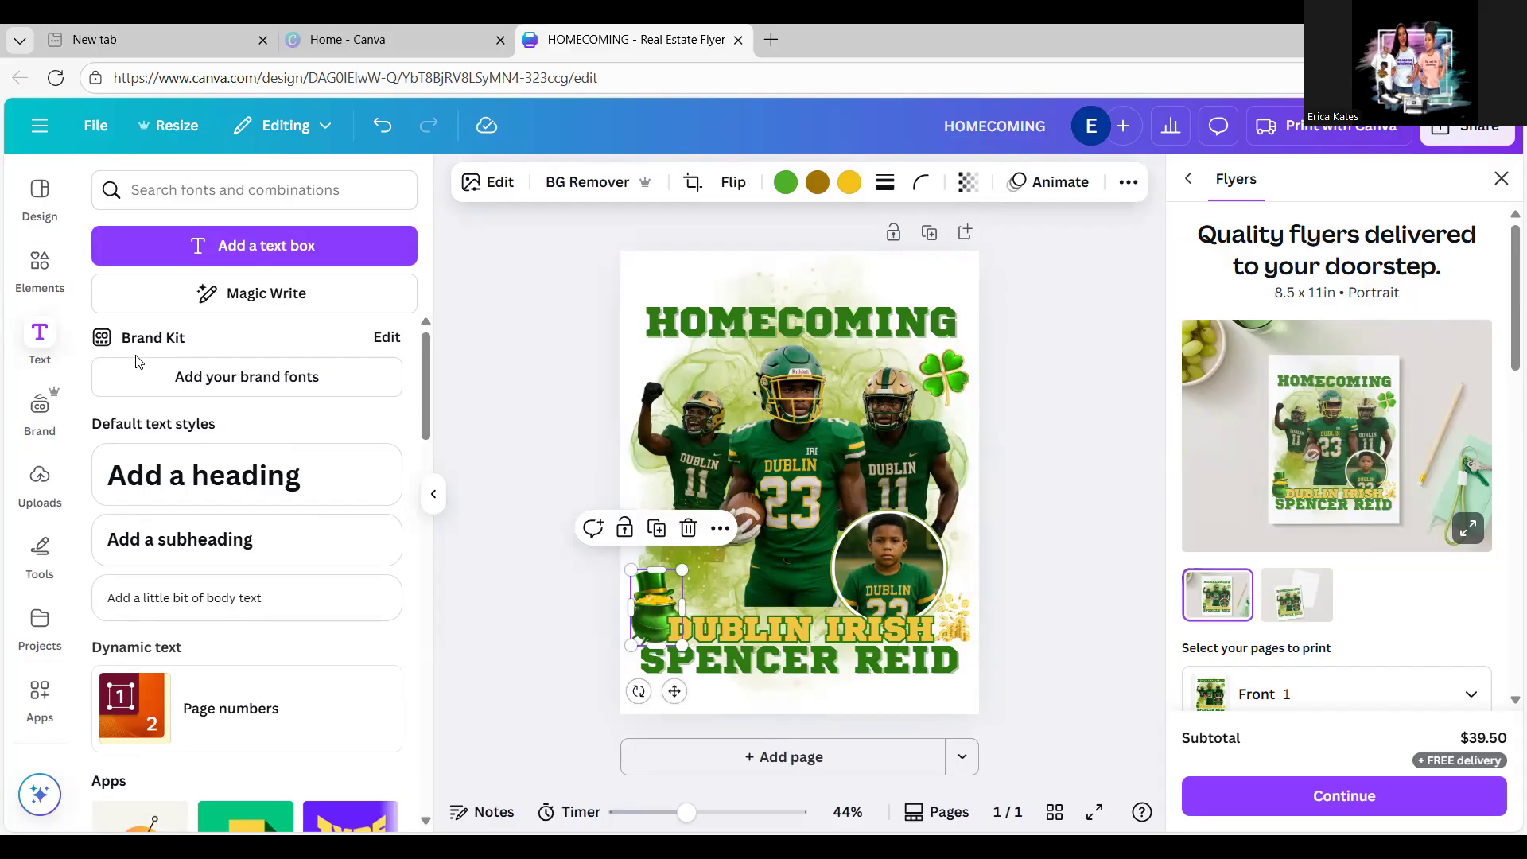
left_click_drag(756, 628, 754, 614)
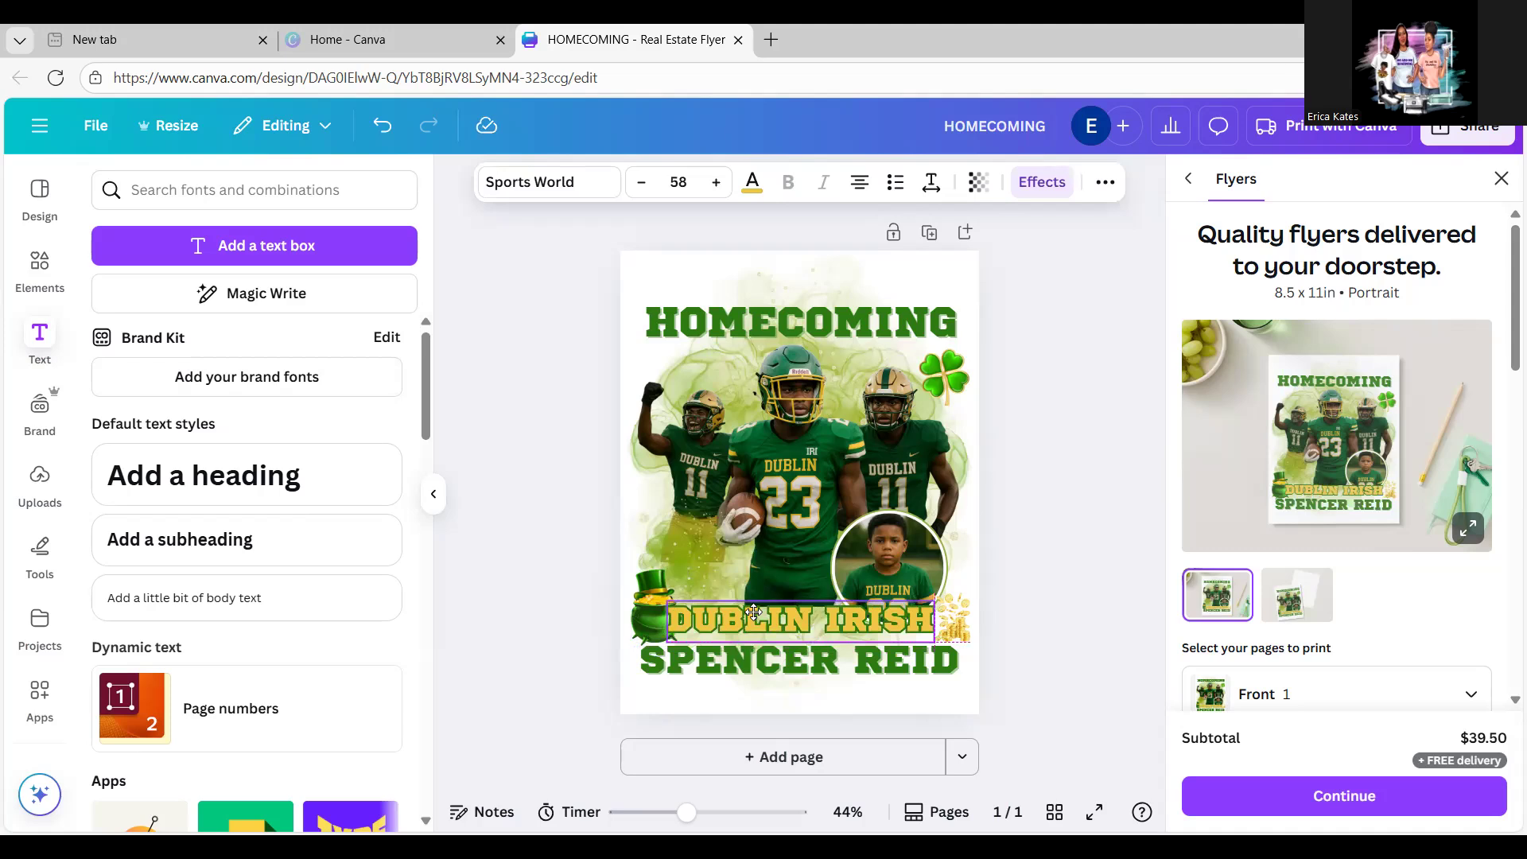
left_click_drag(755, 610, 758, 610)
left_click_drag(786, 663, 786, 664)
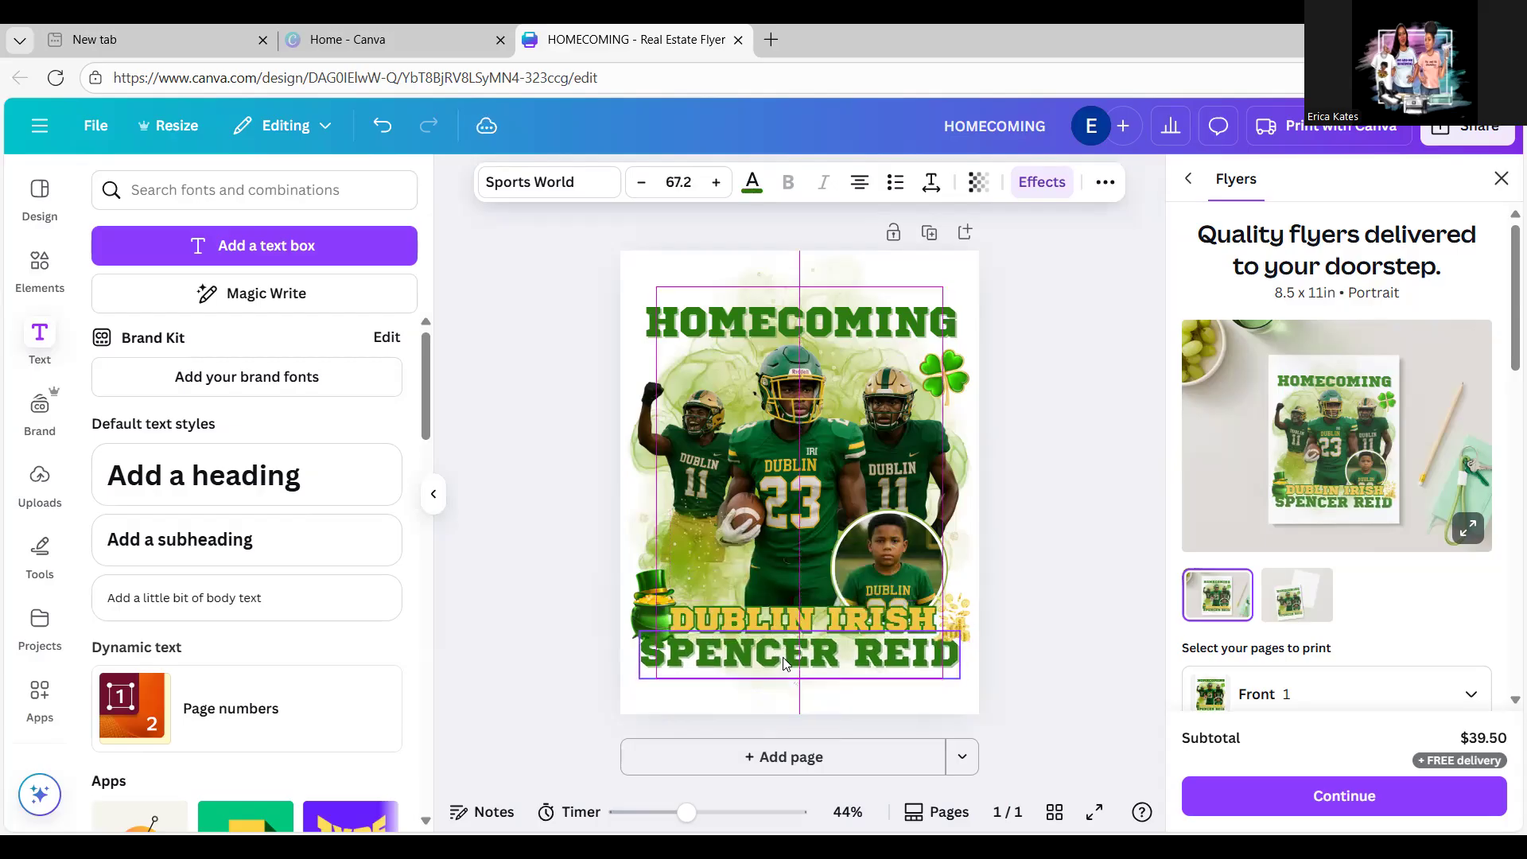
left_click(644, 574)
left_click_drag(645, 574, 645, 579)
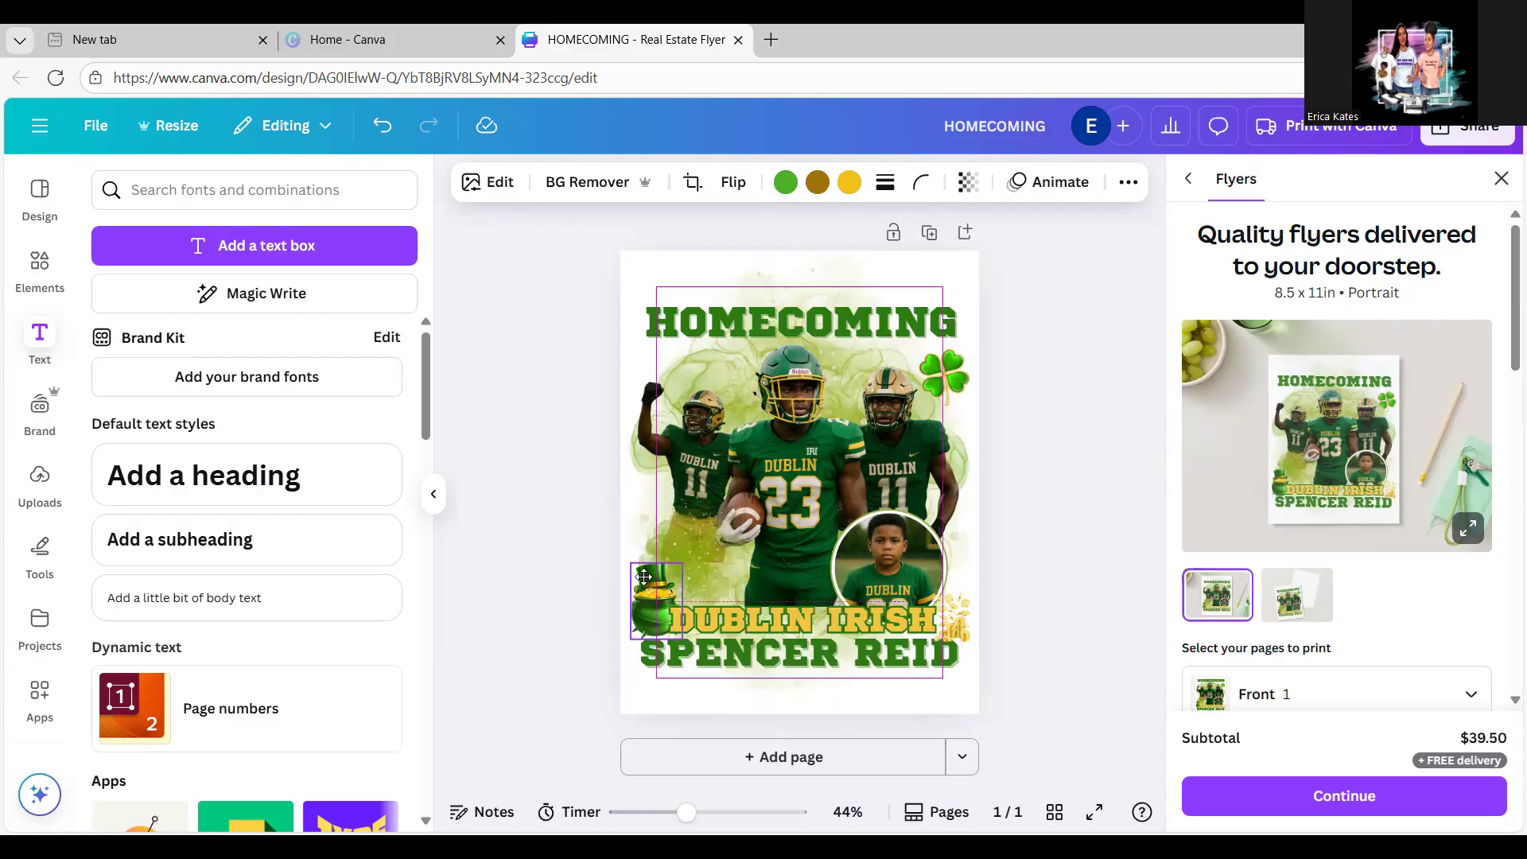
left_click(1113, 484)
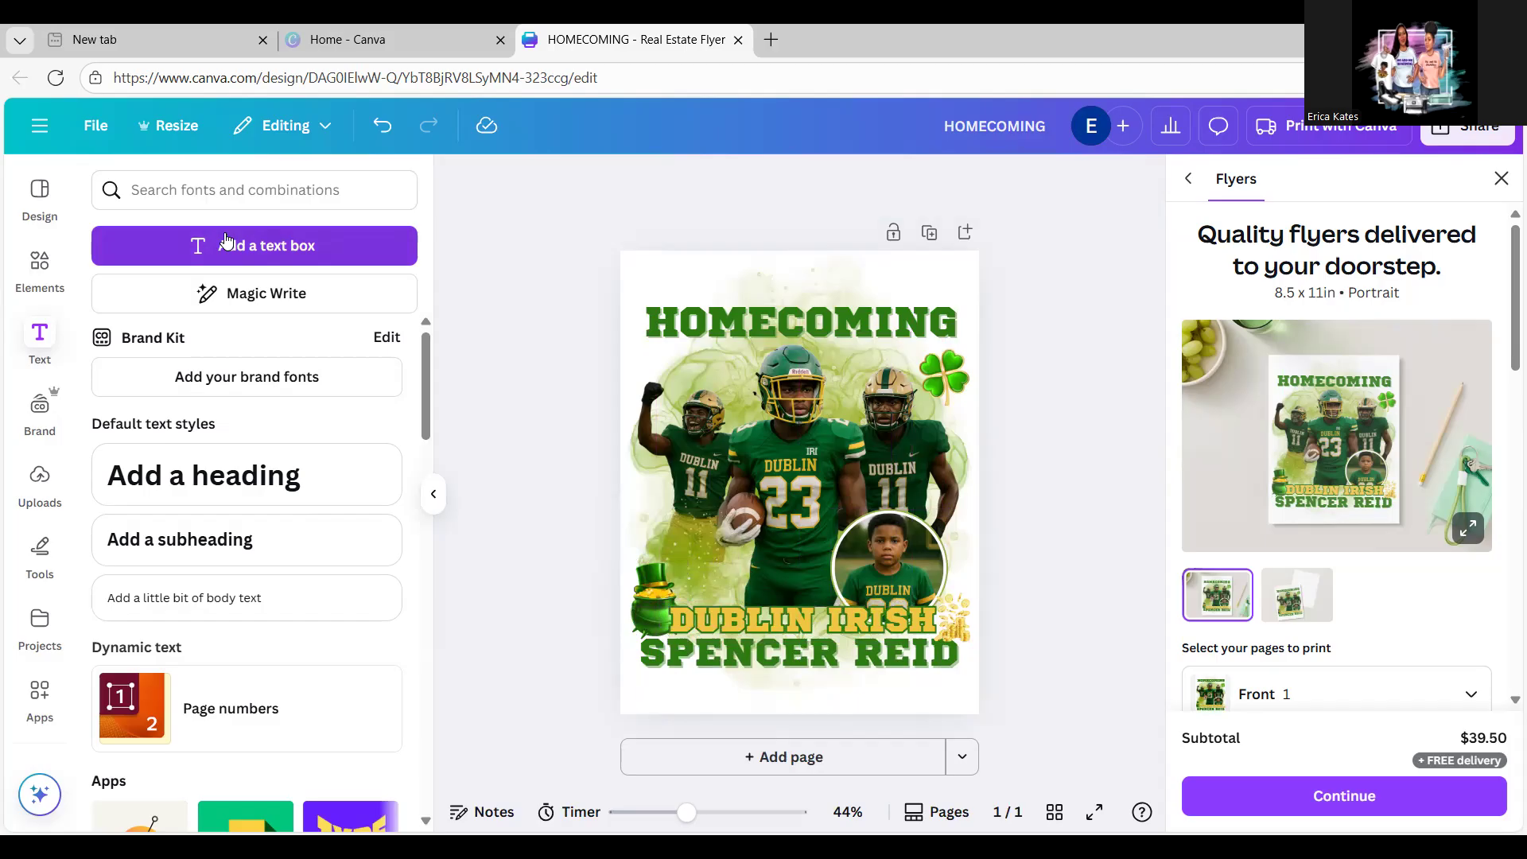
left_click(40, 266)
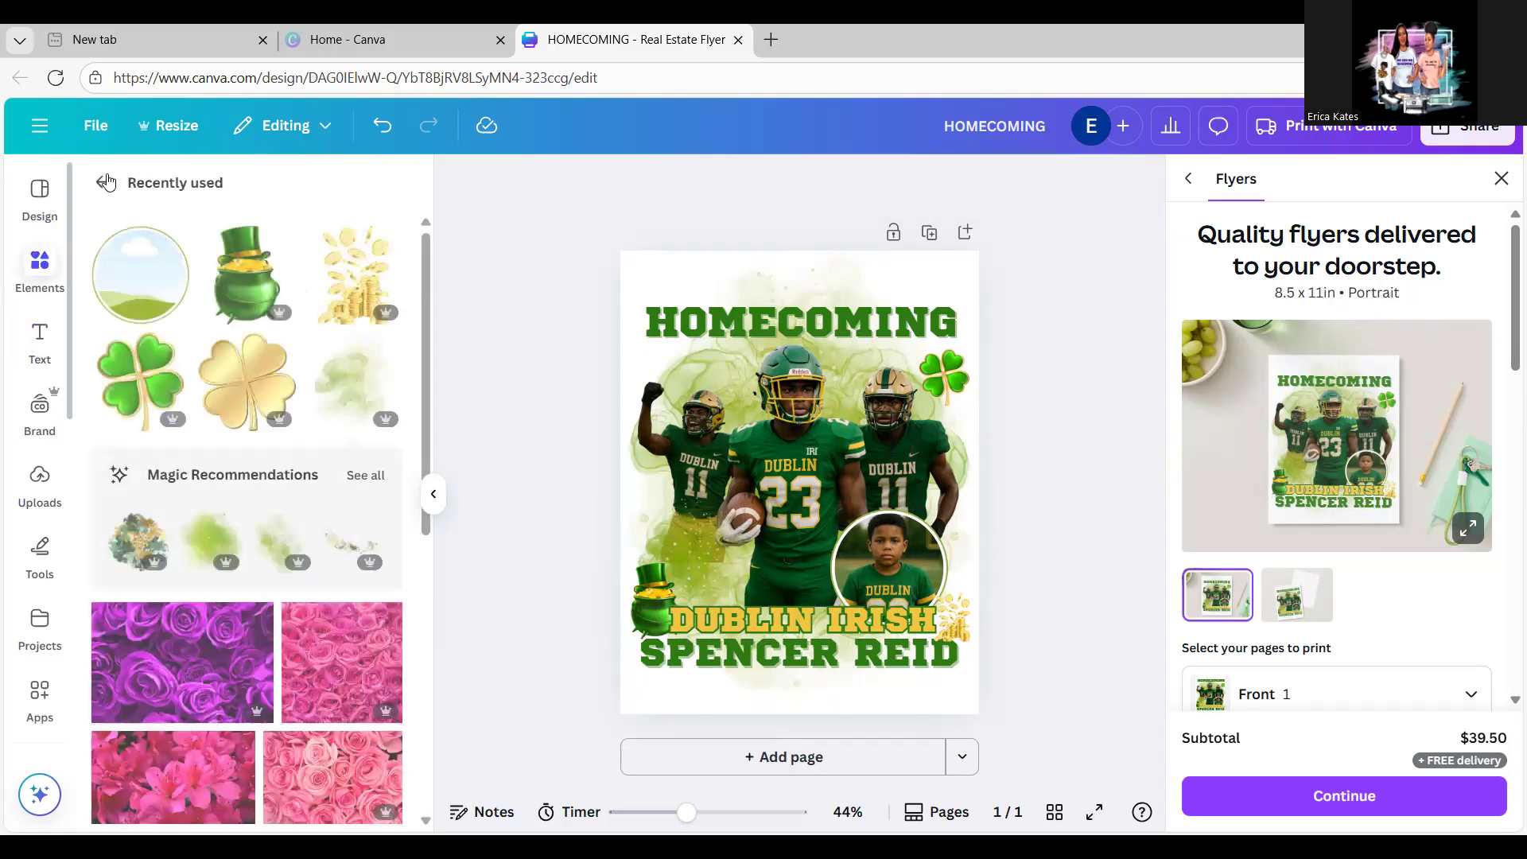
Step: Add the football laces graphic from a FOOTBALL elements search
left_click(102, 182)
left_click(201, 189)
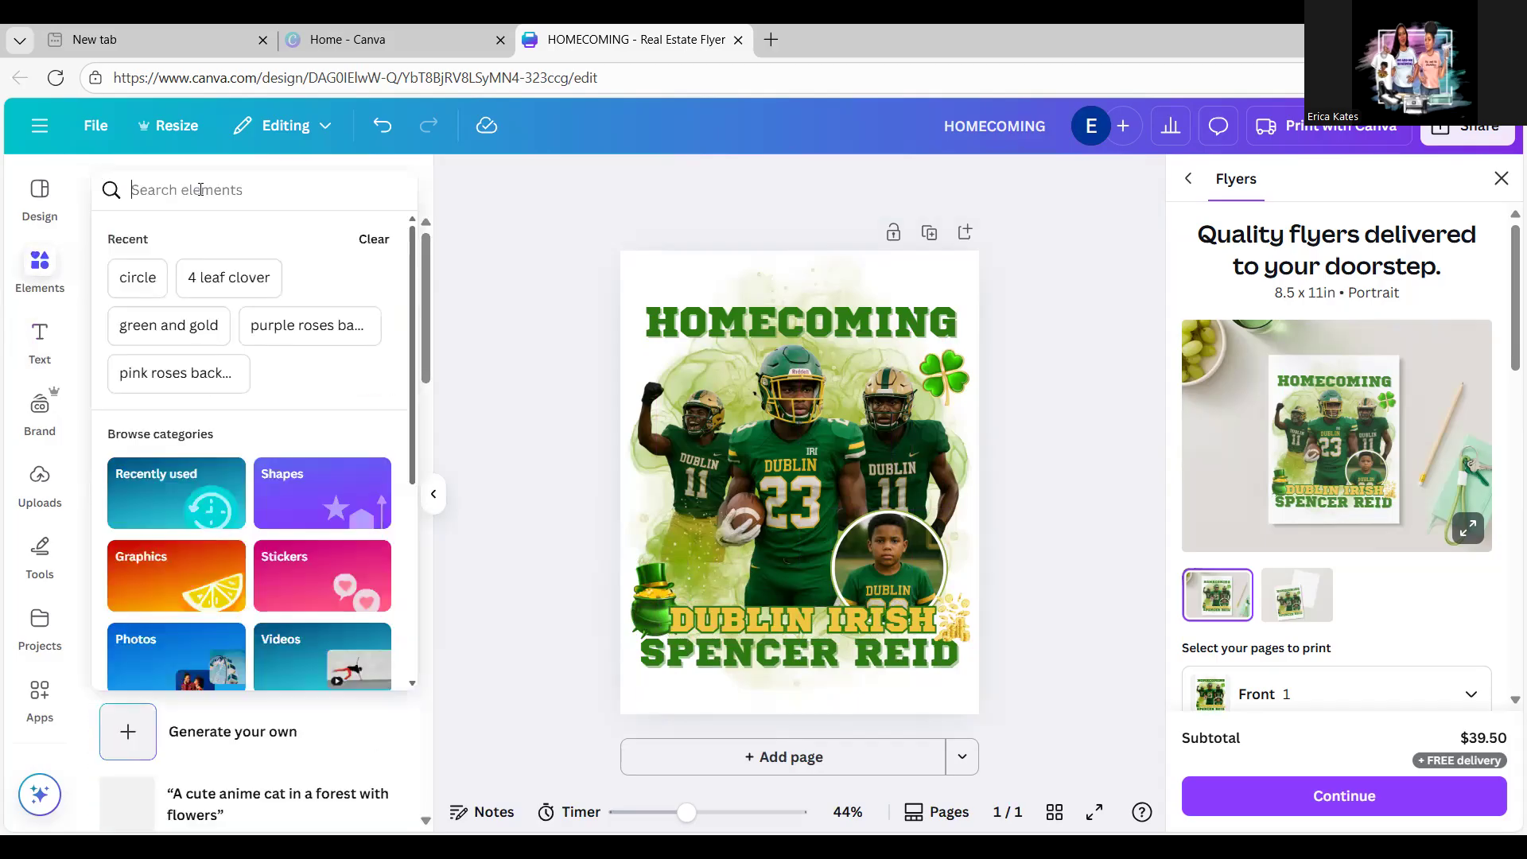
type("FOOTBALL")
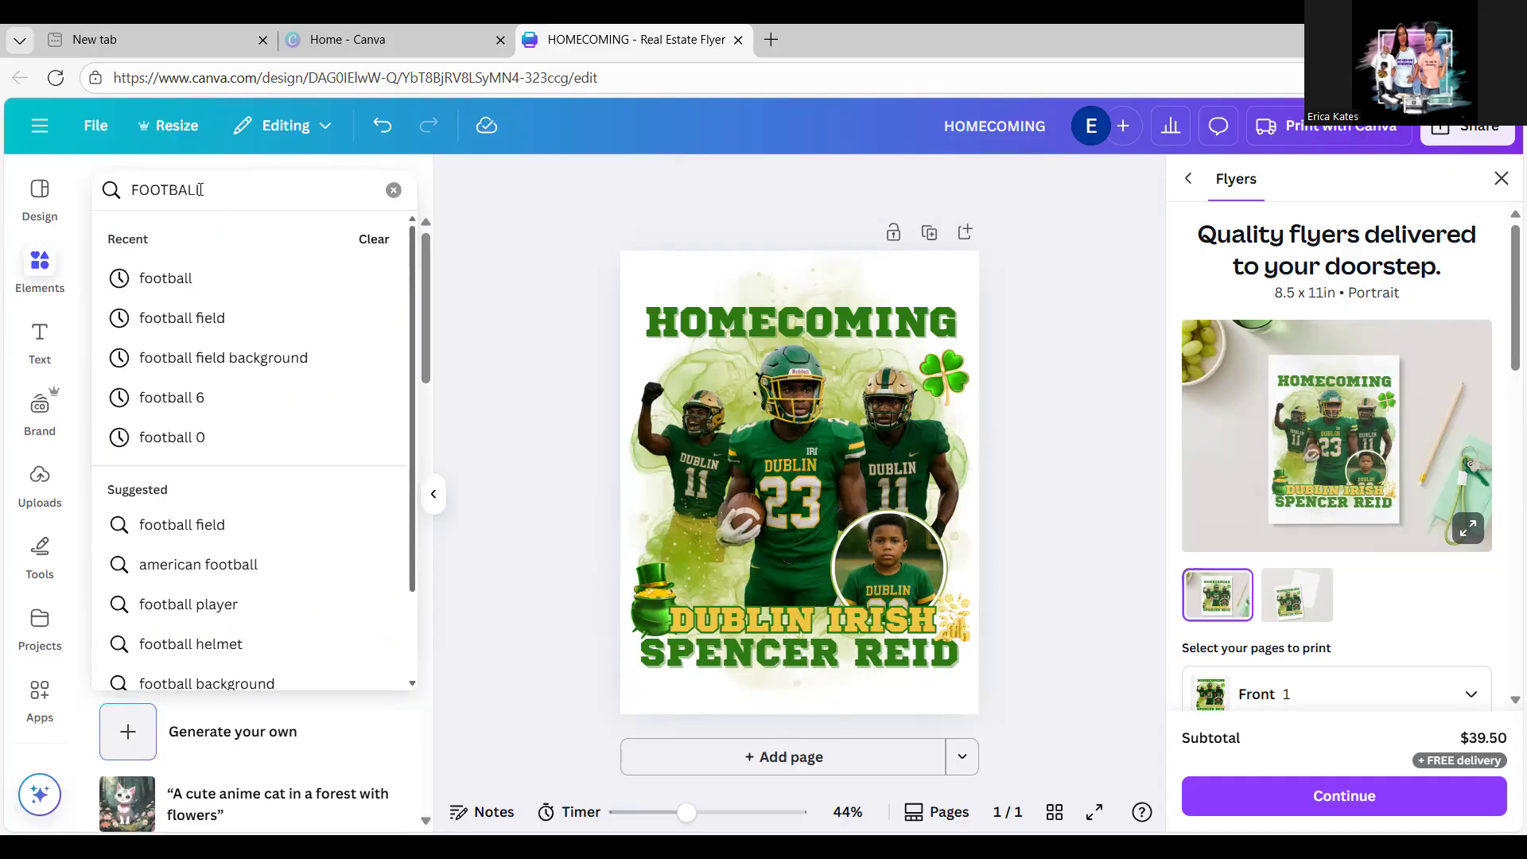
key("Return")
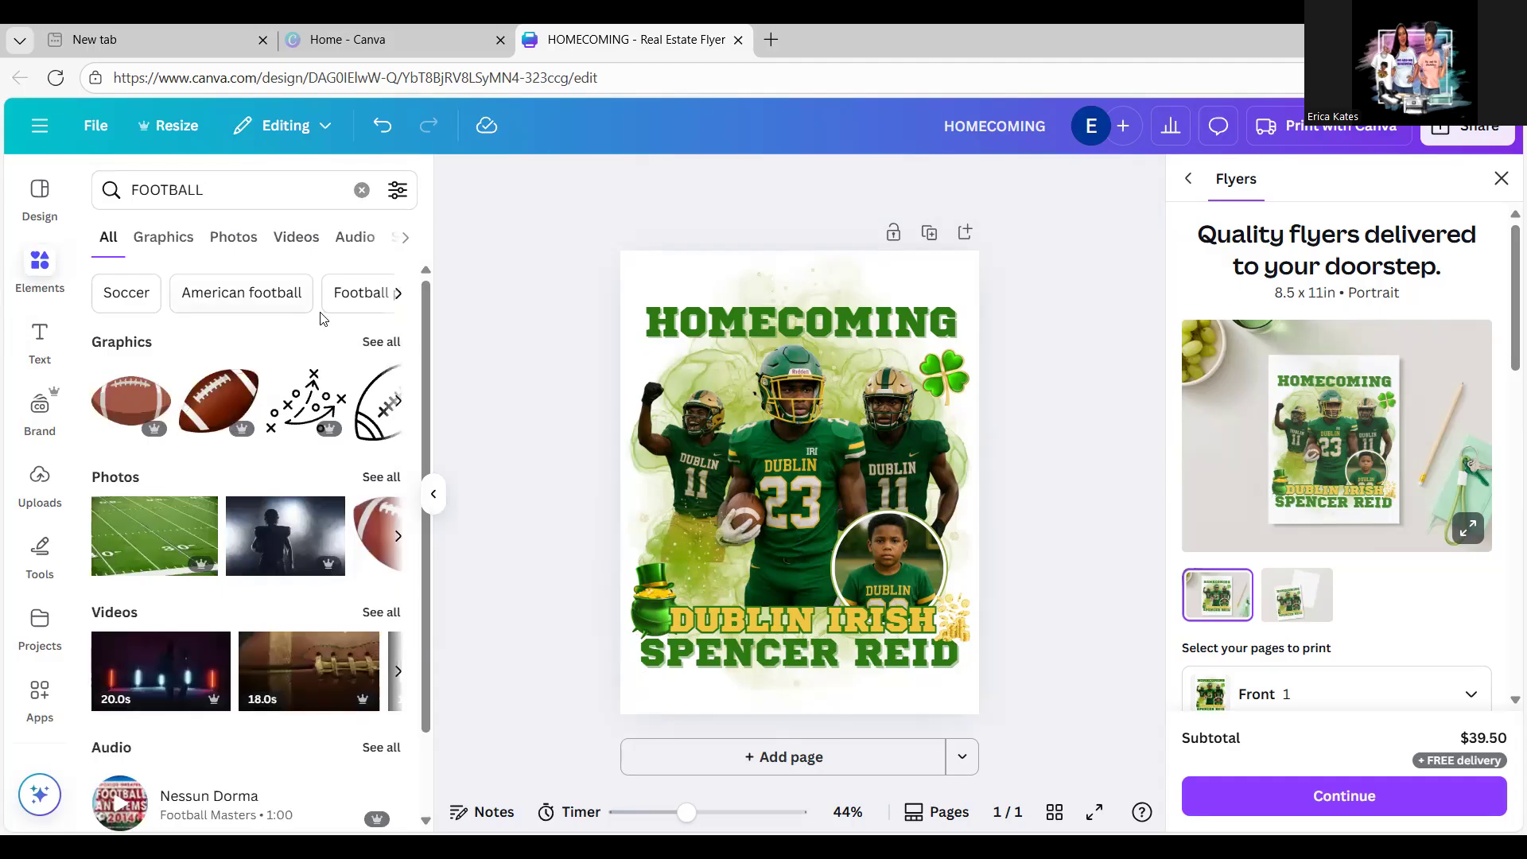
left_click(373, 348)
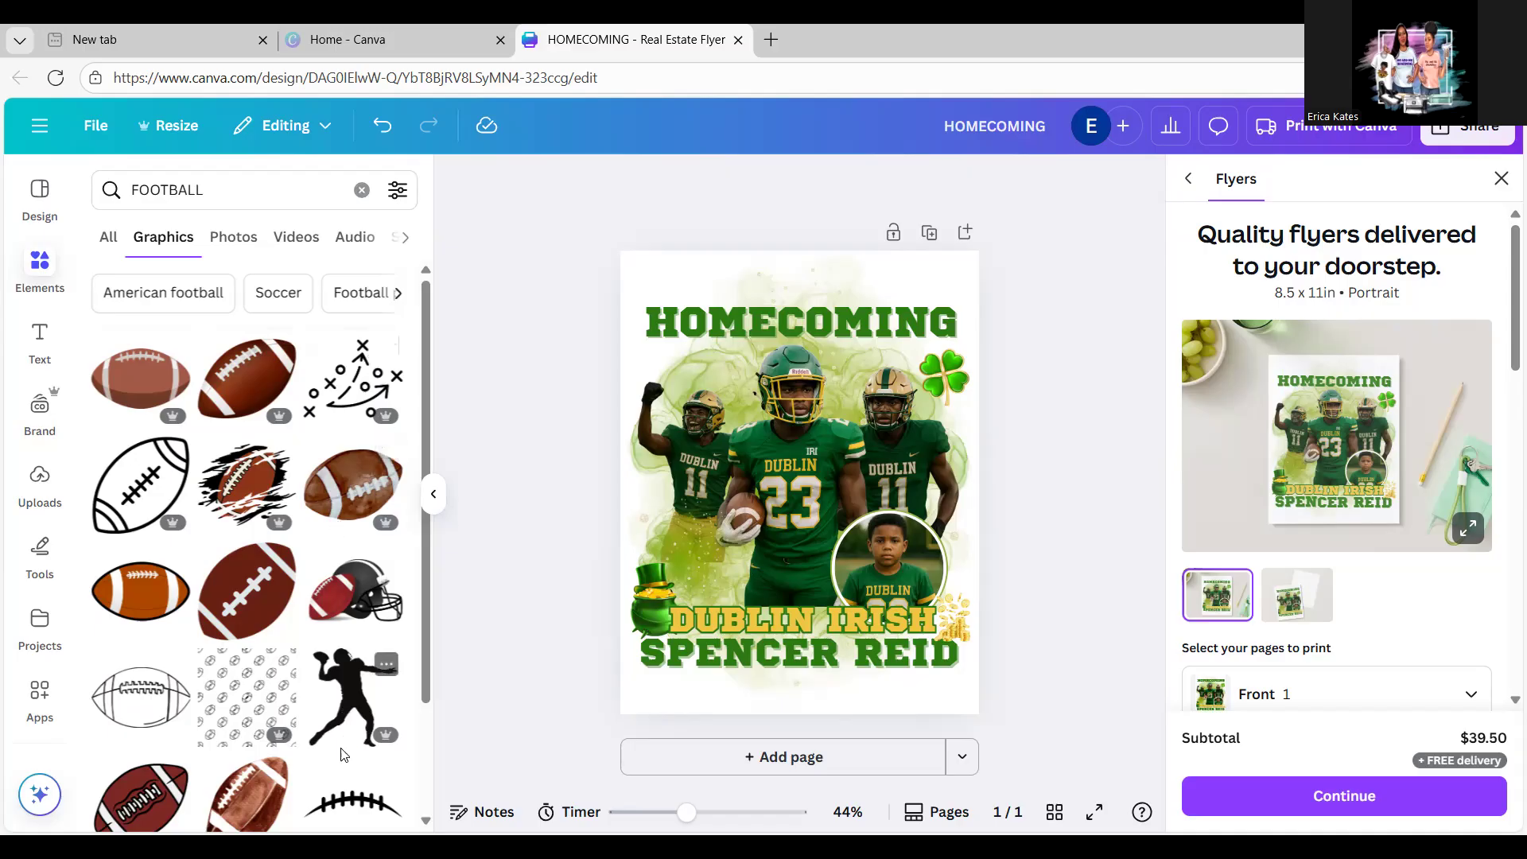
left_click(352, 805)
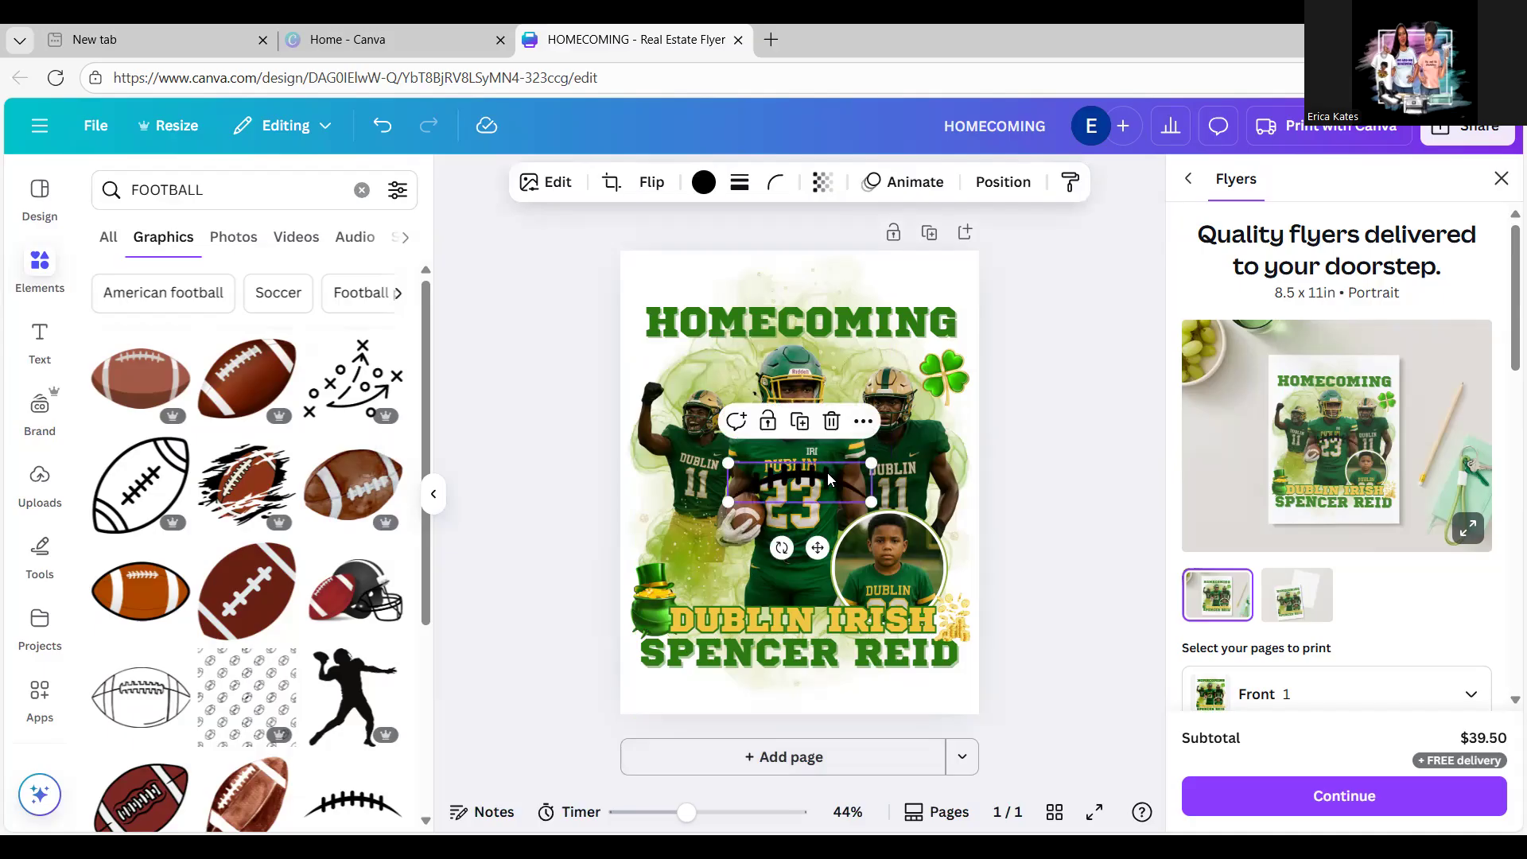
Step: Position the laces graphic so it arches across the top of HOMECOMING
left_click_drag(830, 474, 986, 310)
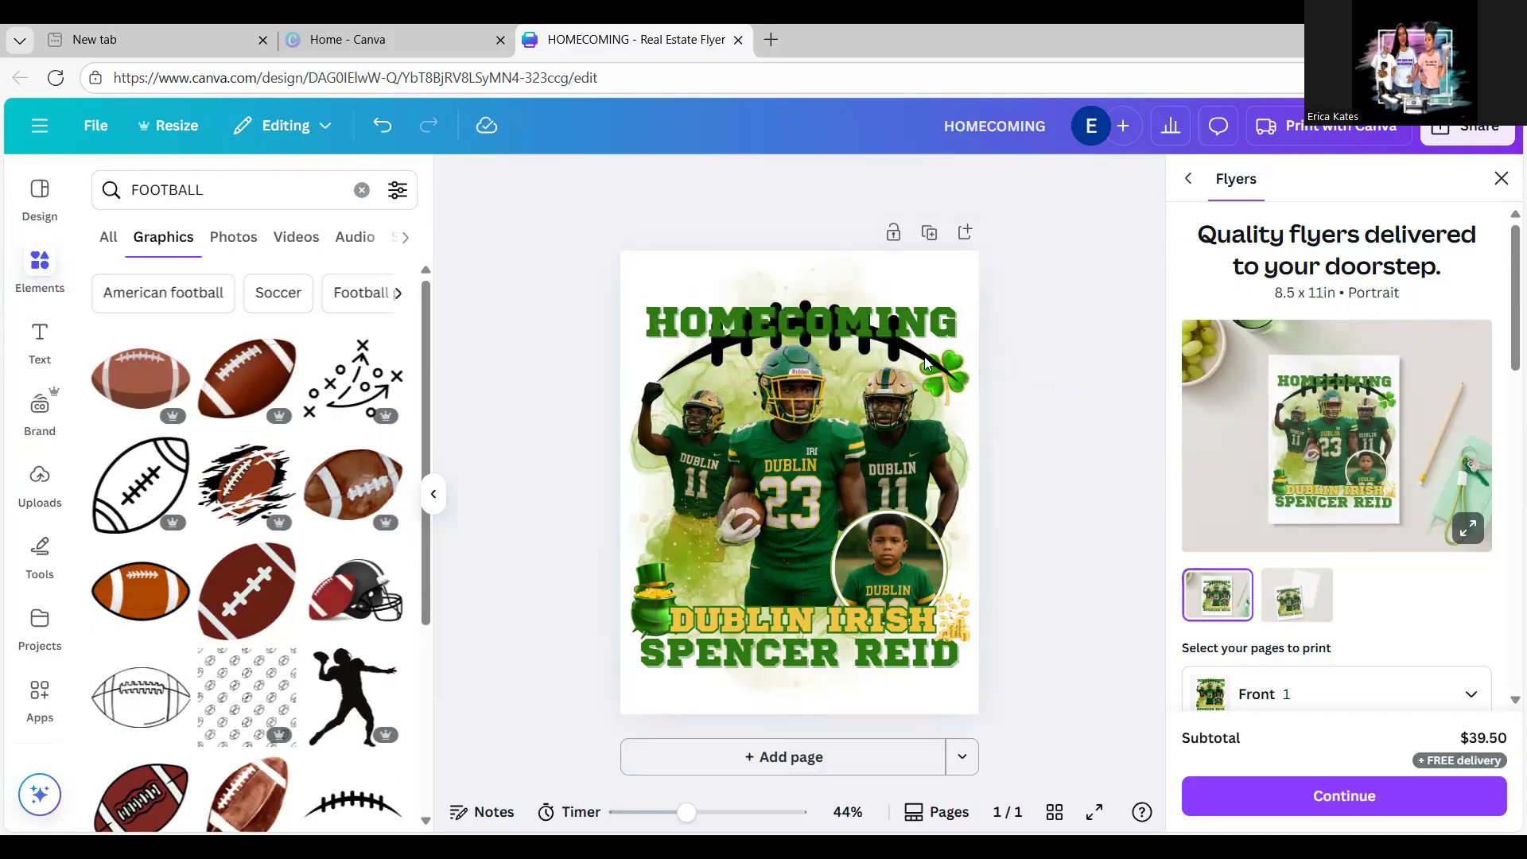
left_click_drag(888, 359, 872, 323)
left_click(1037, 275)
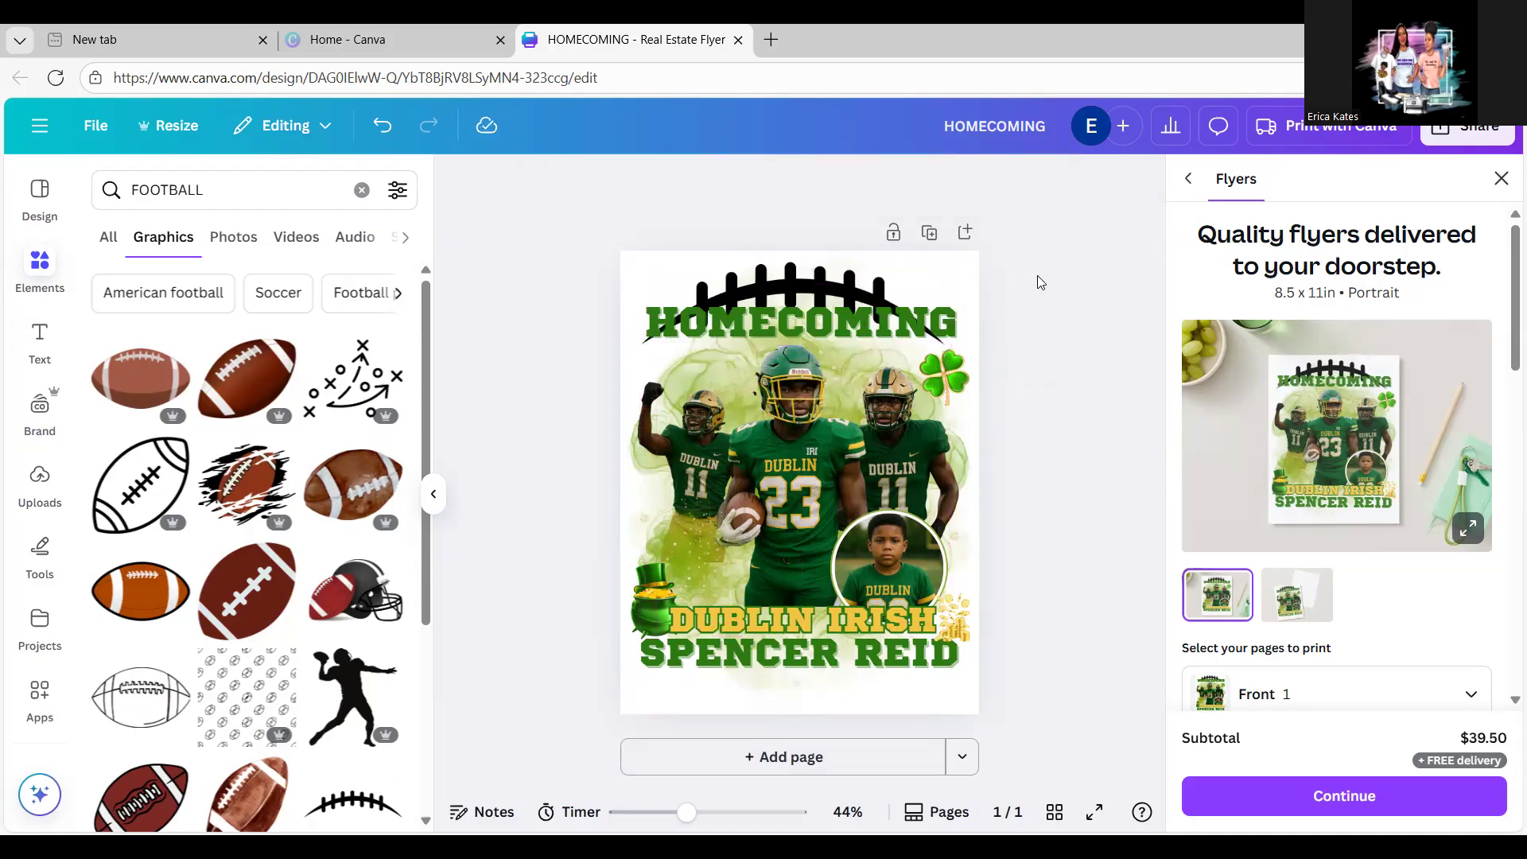
left_click(861, 290)
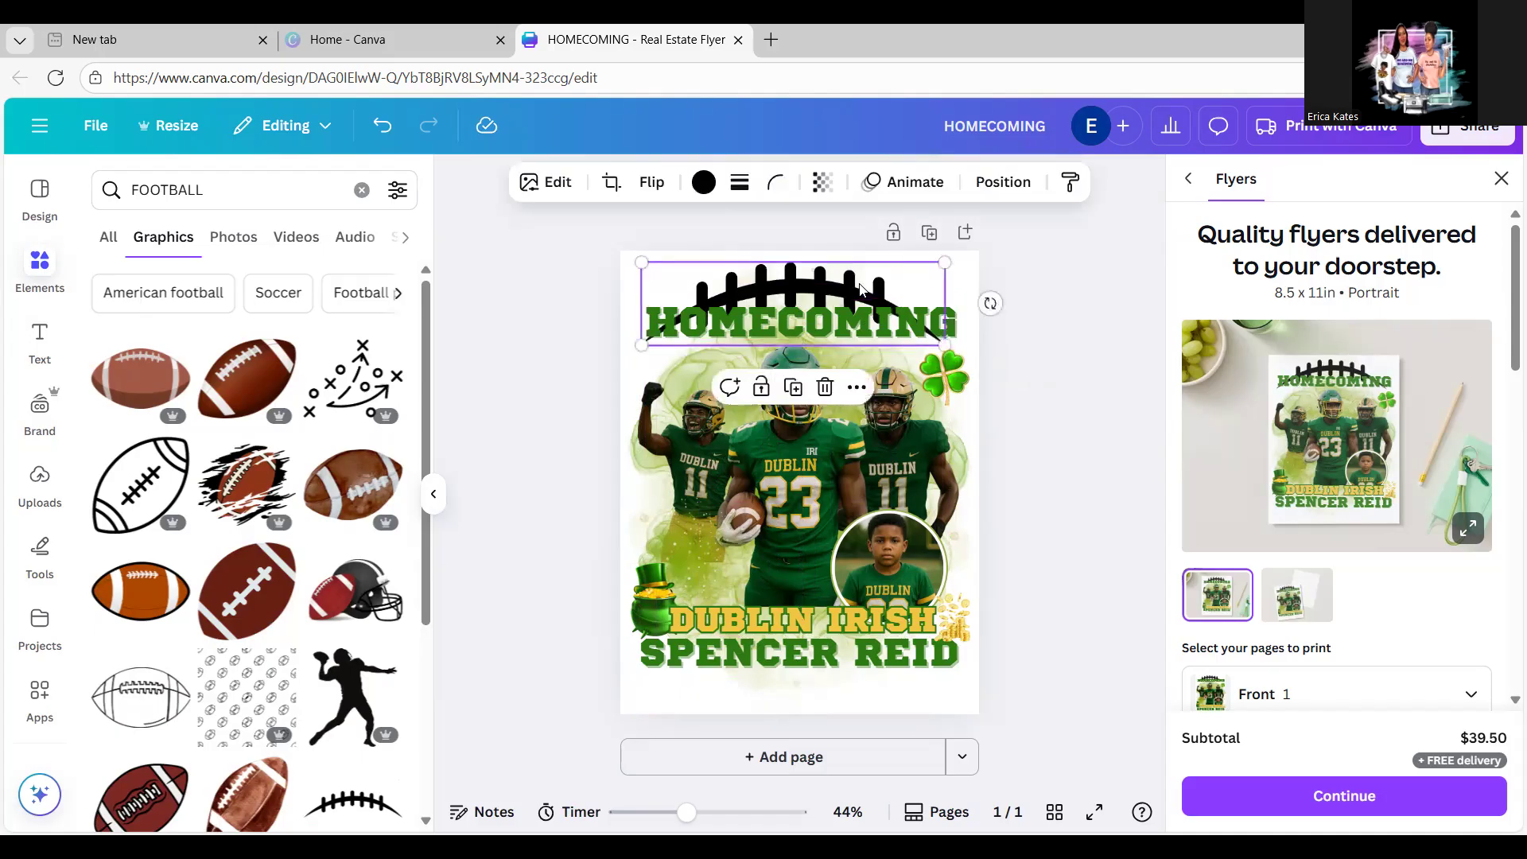
left_click(824, 184)
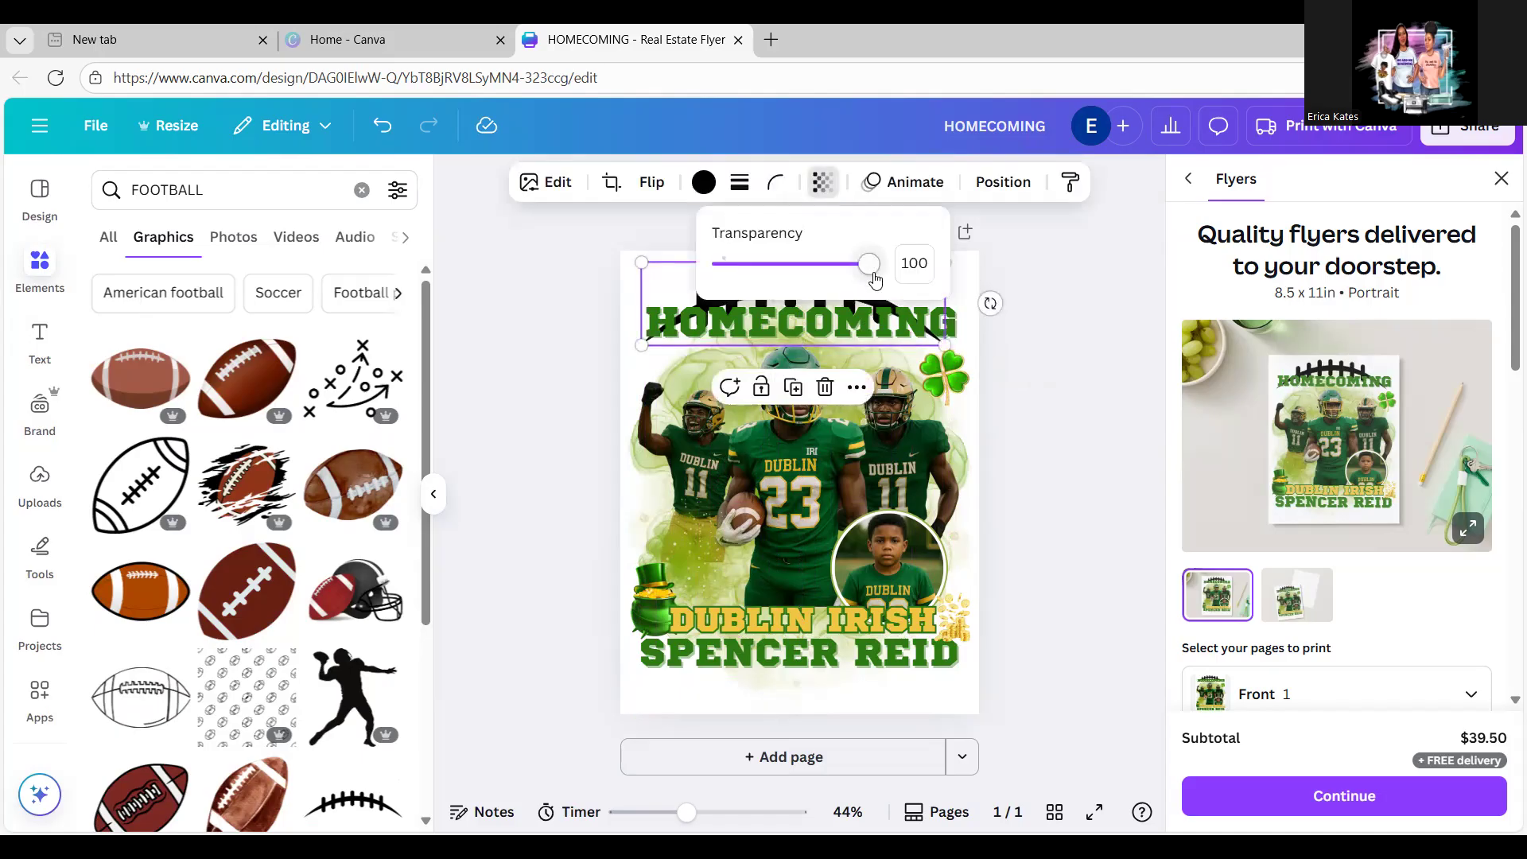
Step: Set the laces graphic's transparency to 87 and colour it dark green
left_click_drag(873, 273, 762, 278)
key("Escape")
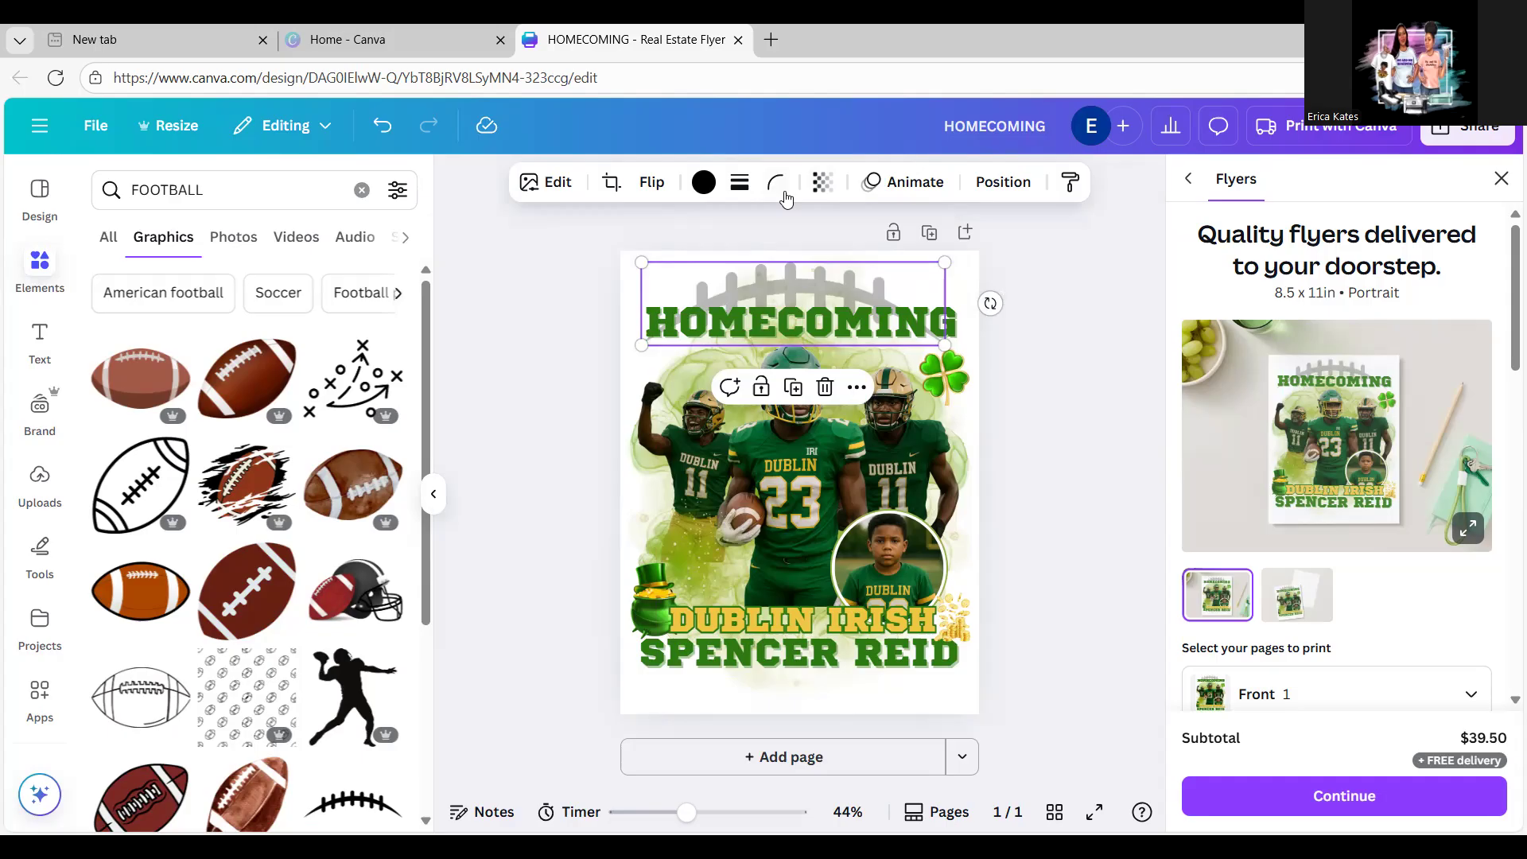
left_click(705, 185)
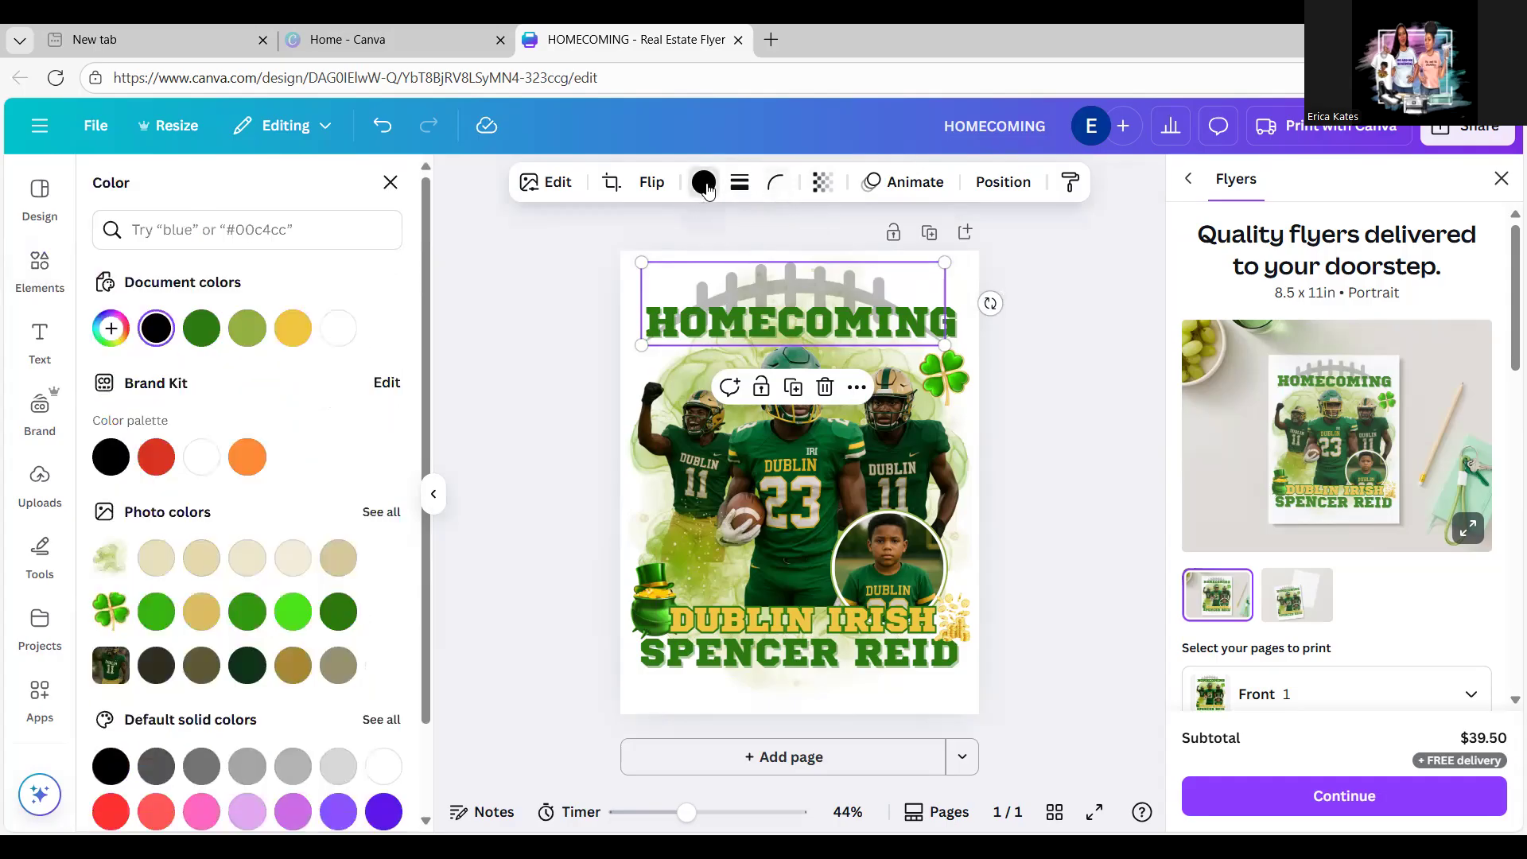
left_click(199, 337)
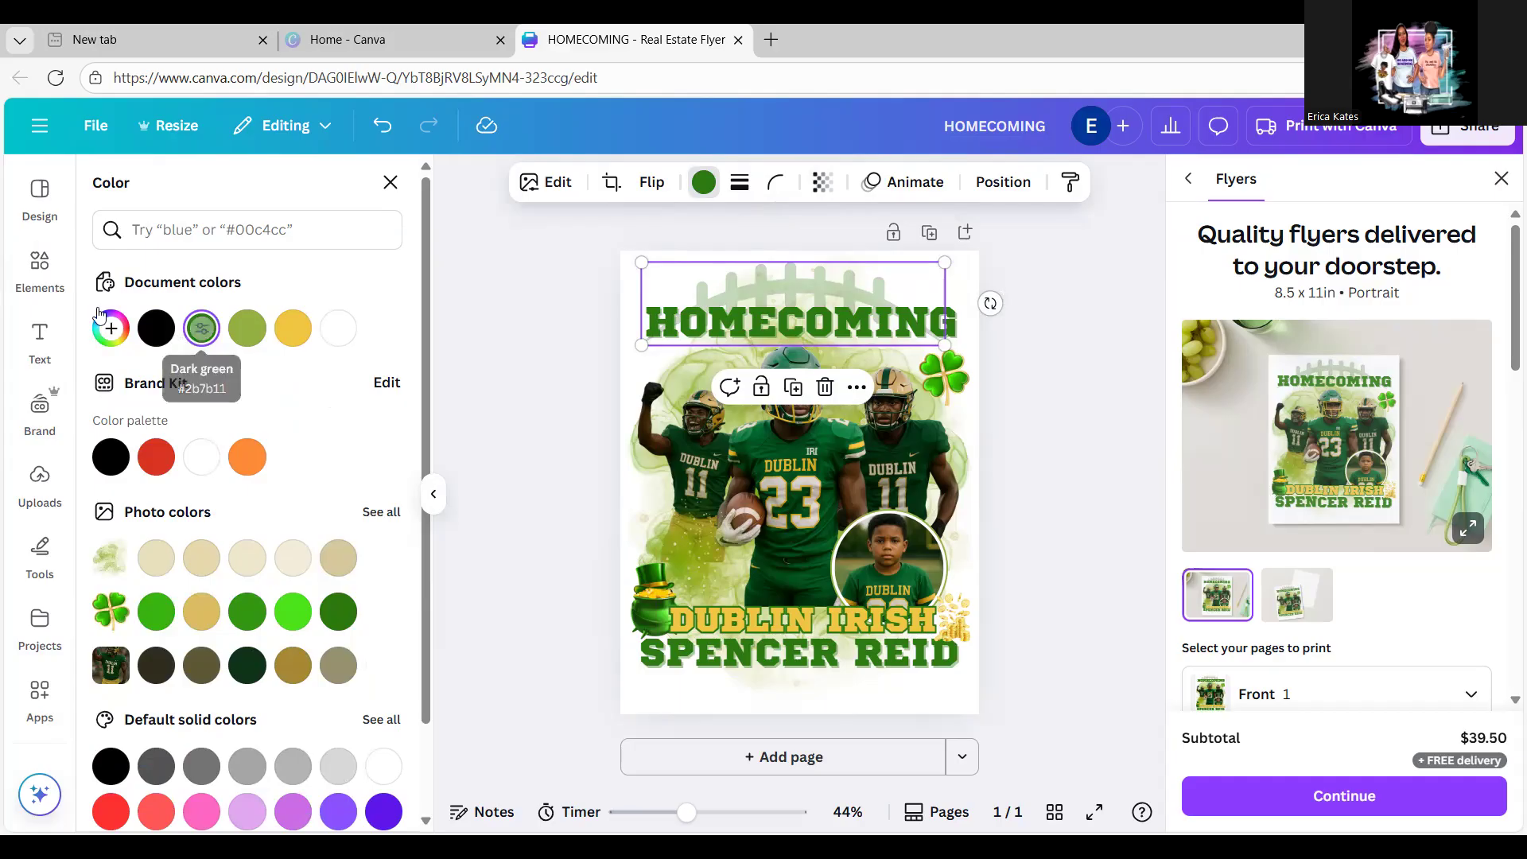
left_click(50, 273)
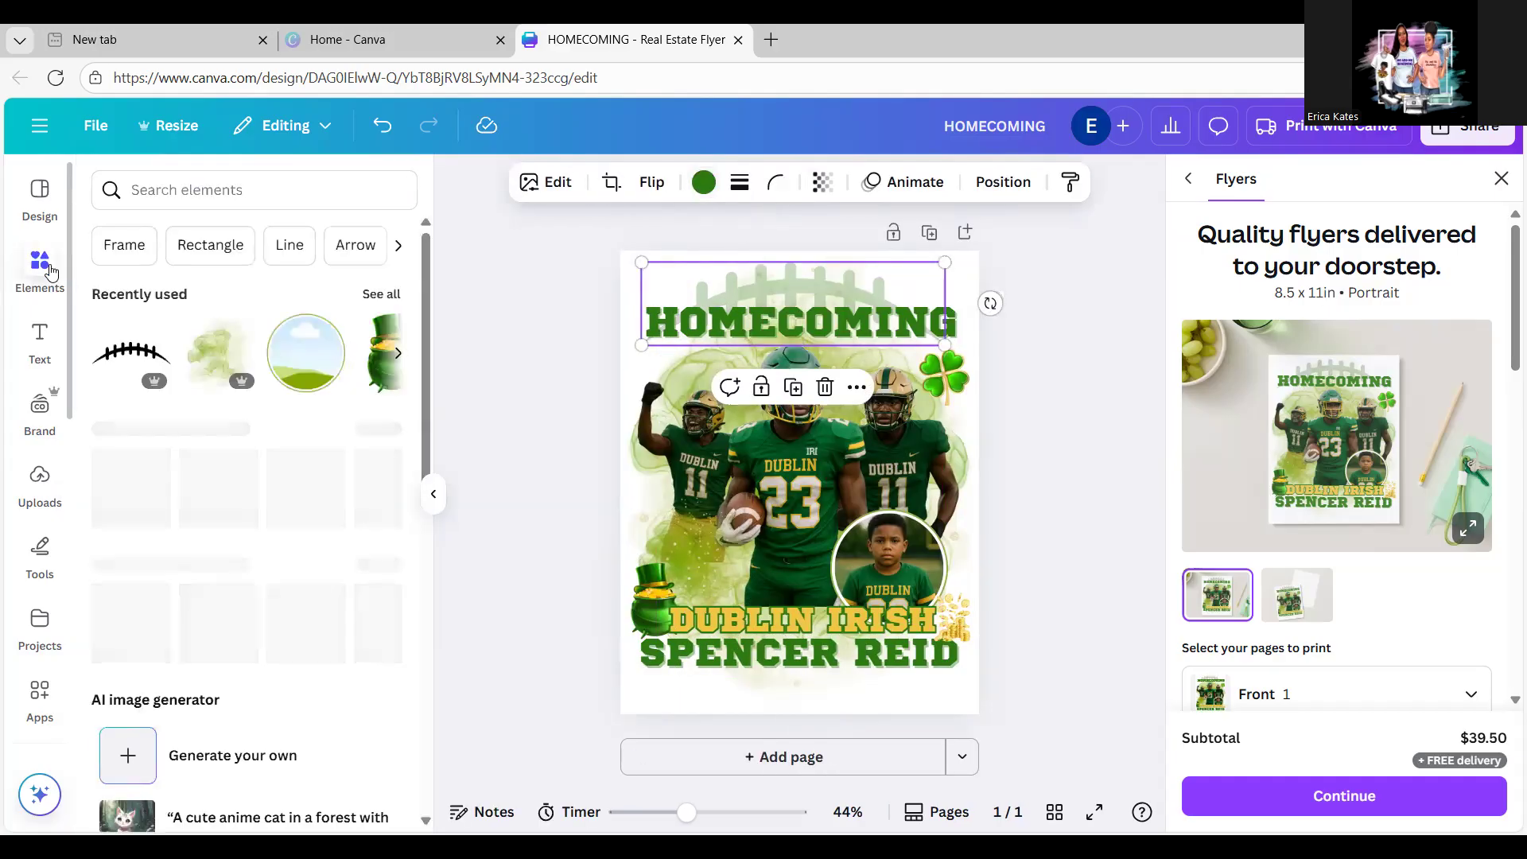
Step: Add the black football play-diagram graphic from the recent FOOTBALL search
left_click(196, 199)
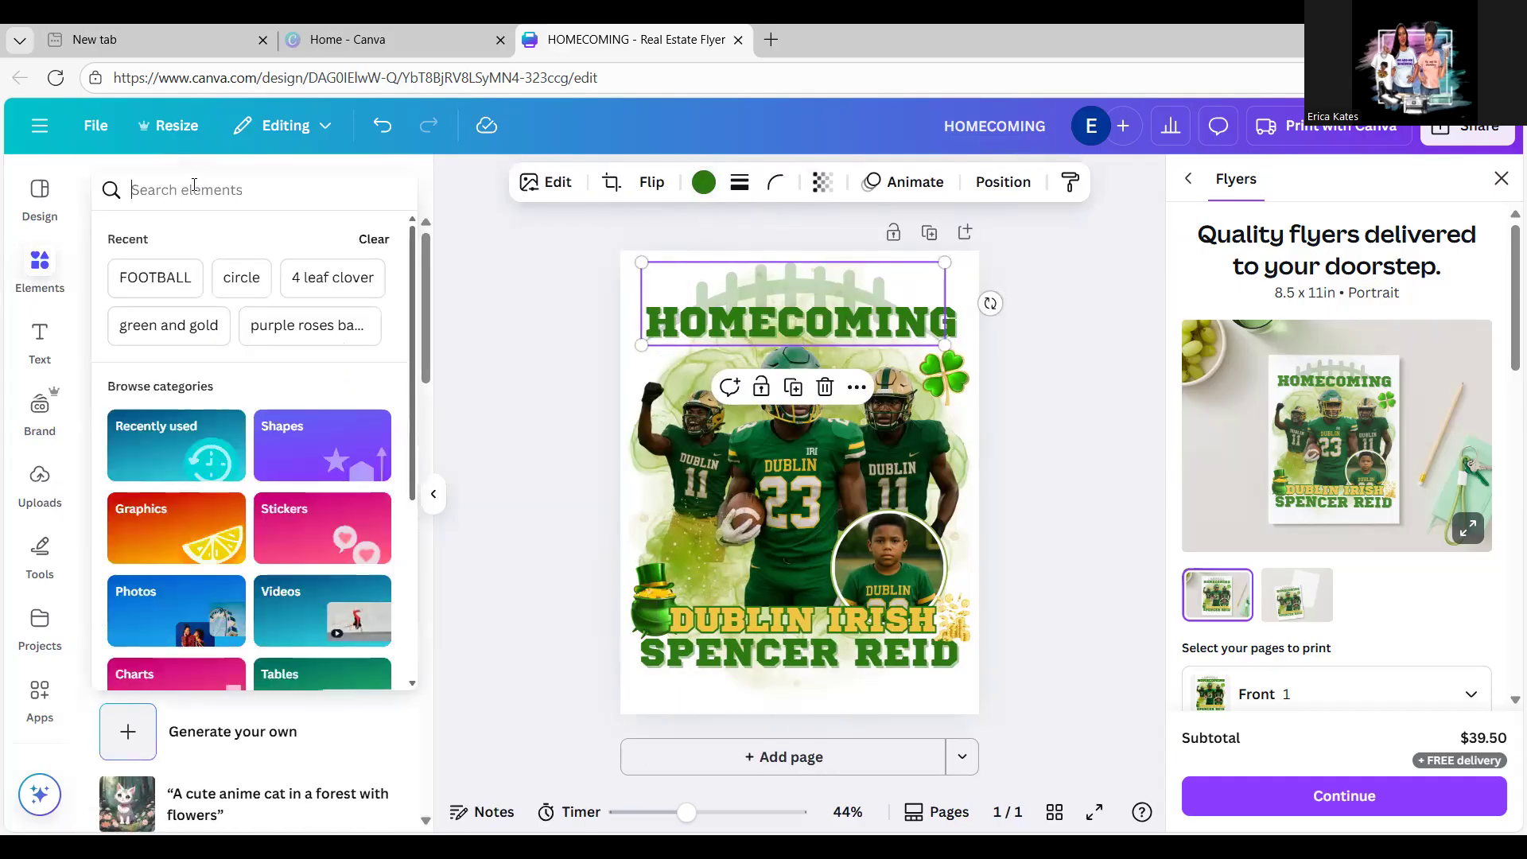
left_click(168, 280)
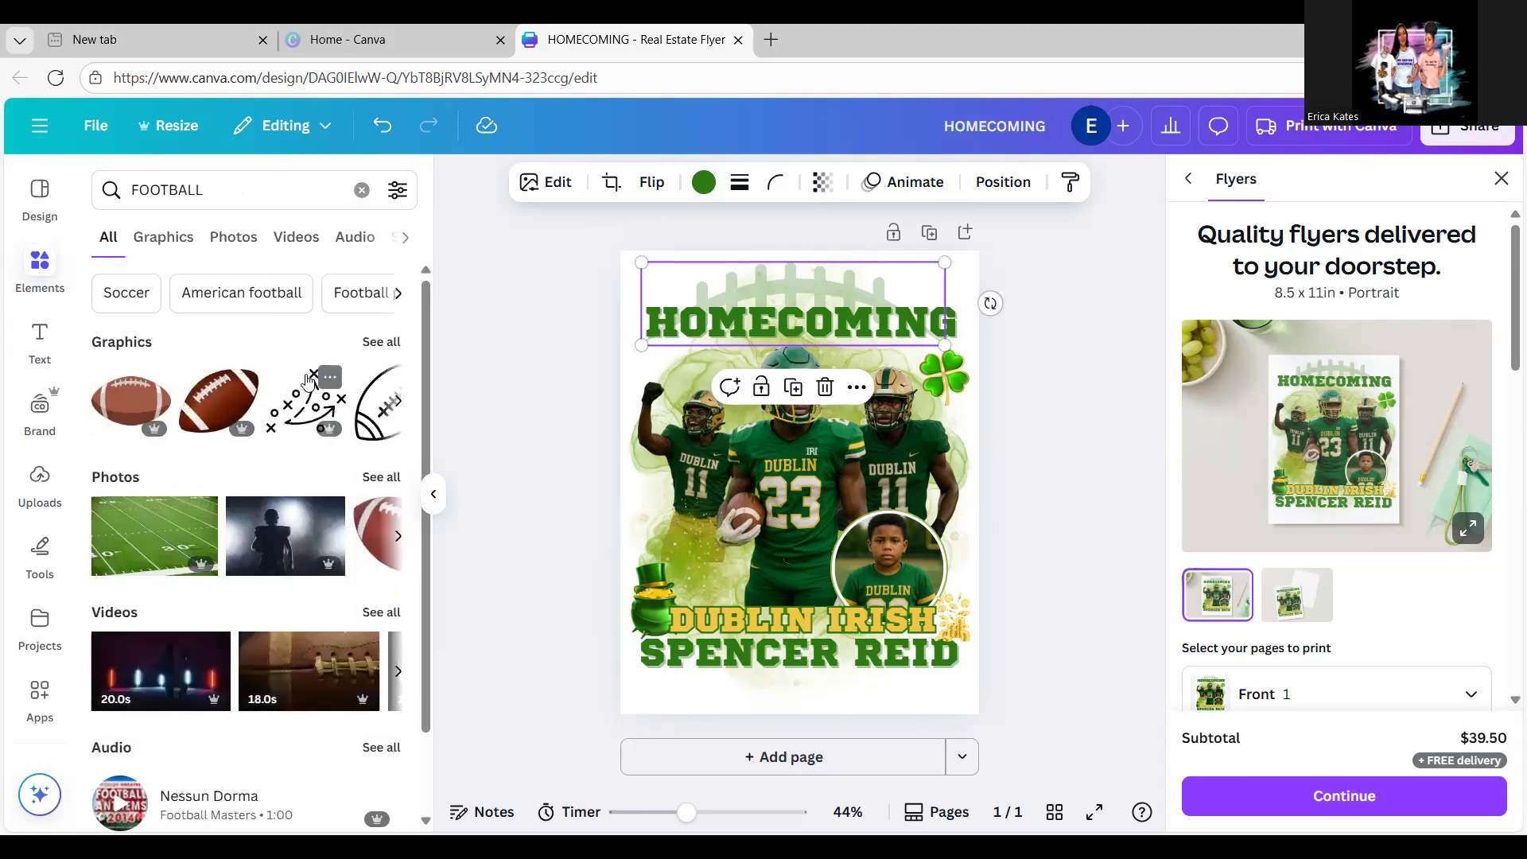
left_click(382, 345)
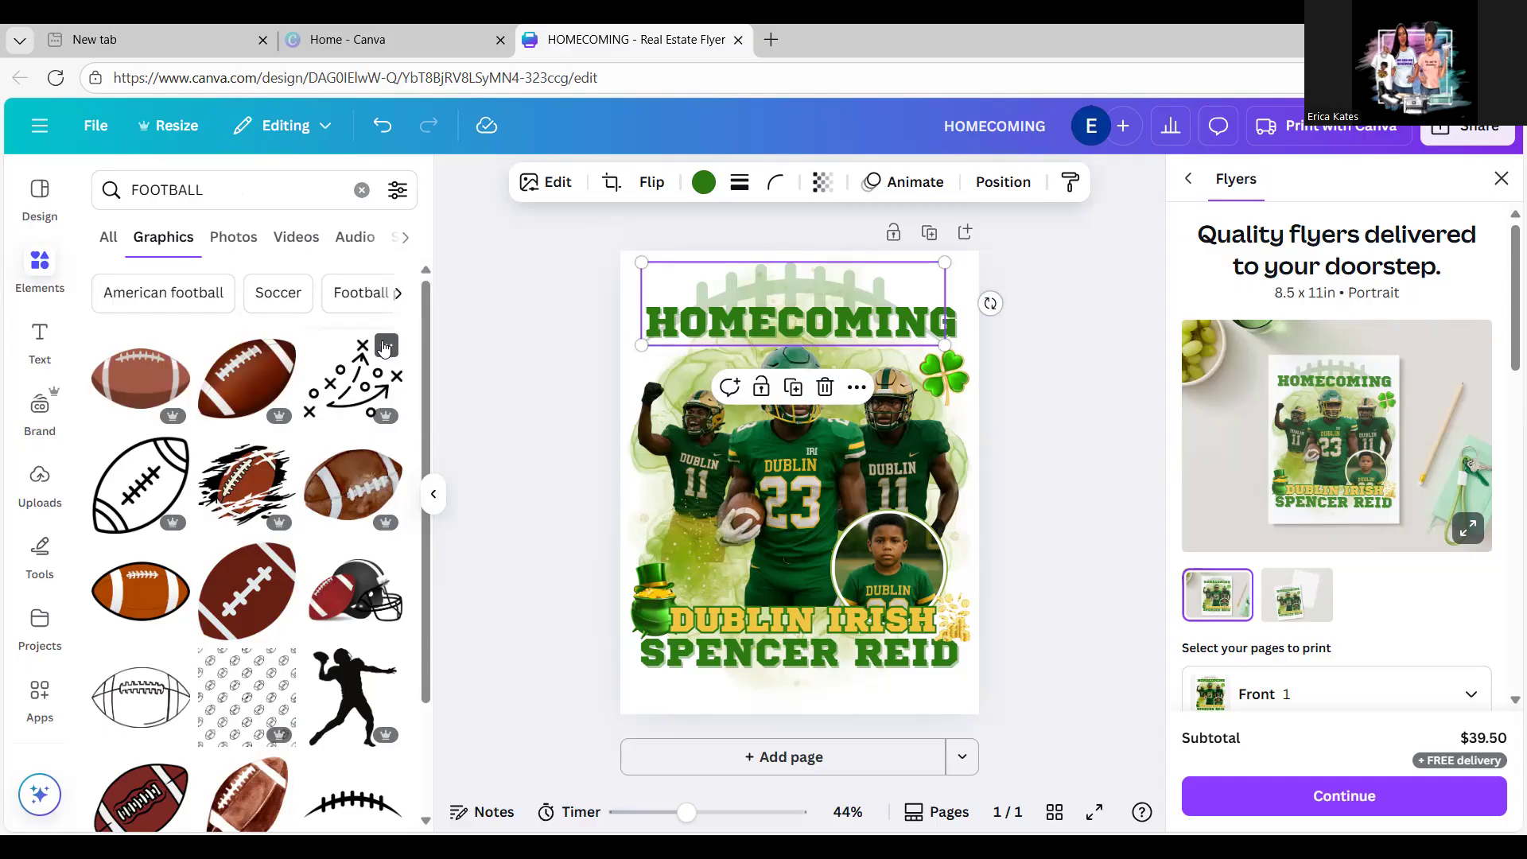
left_click(351, 385)
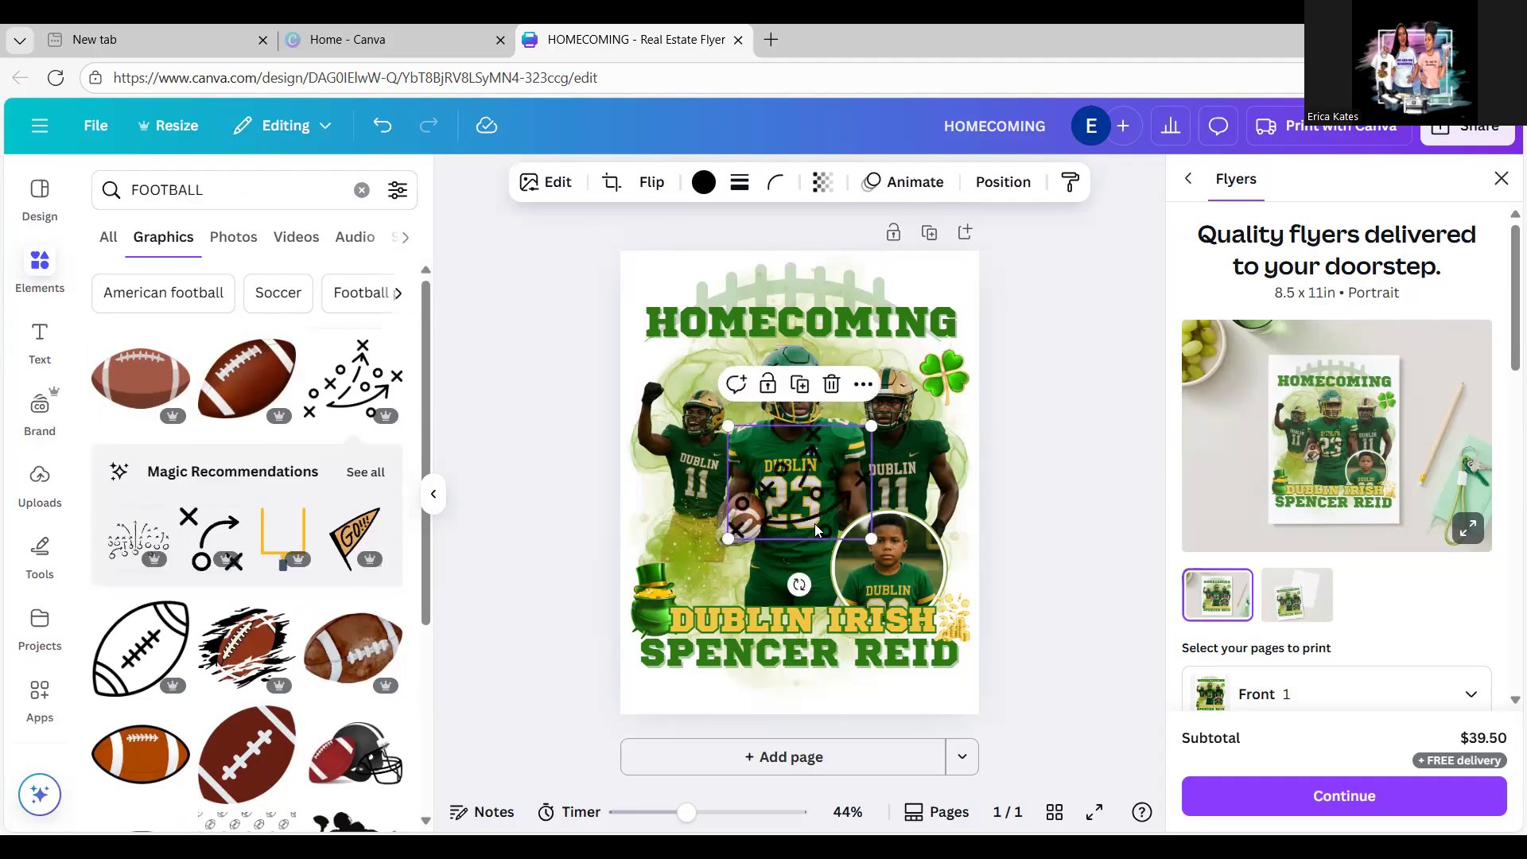
left_click_drag(872, 538, 733, 579)
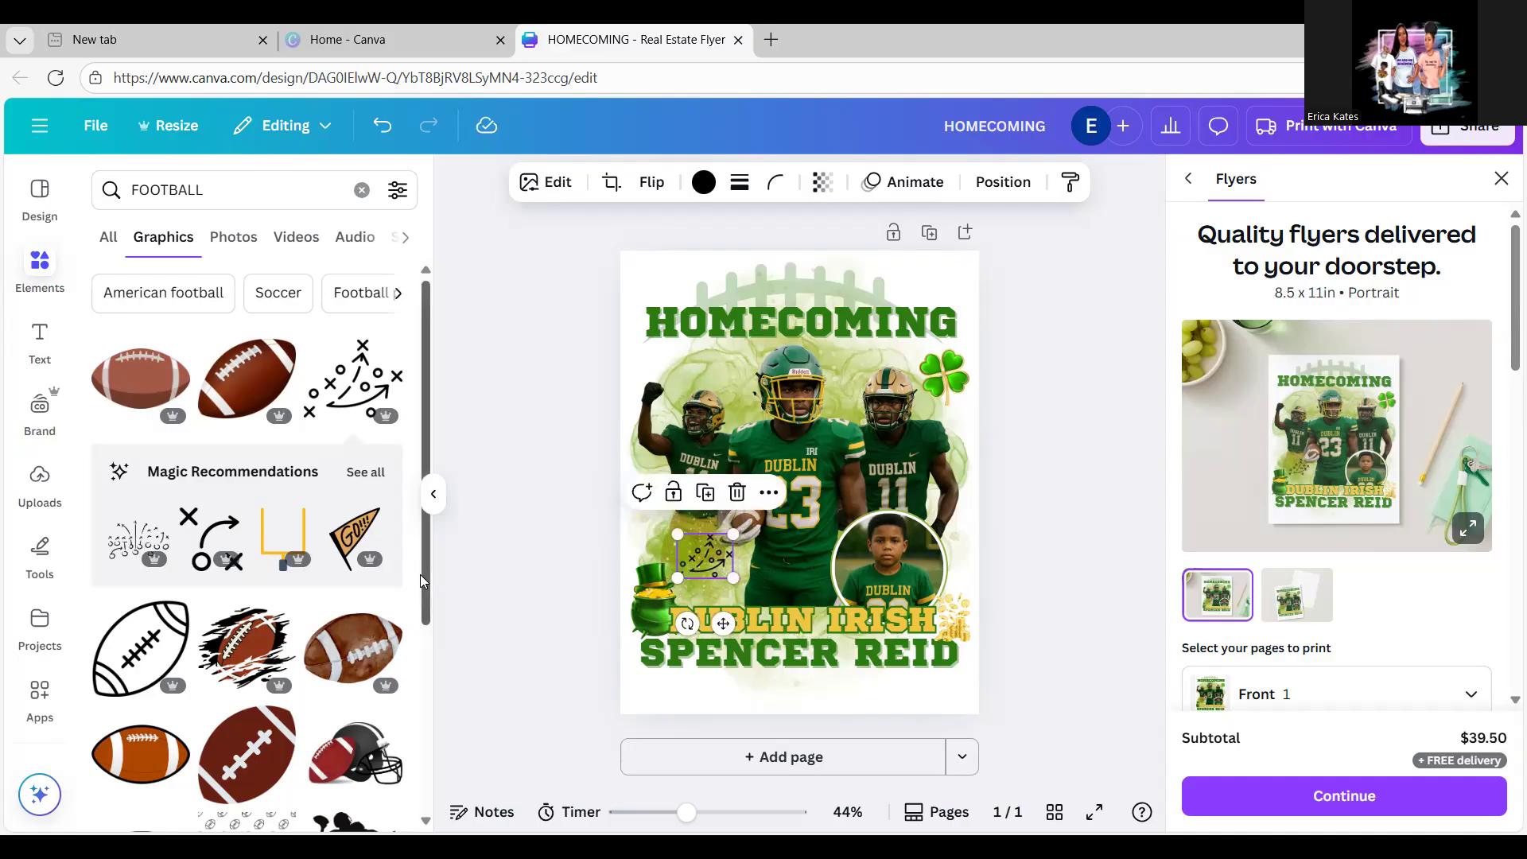
left_click_drag(430, 589, 430, 610)
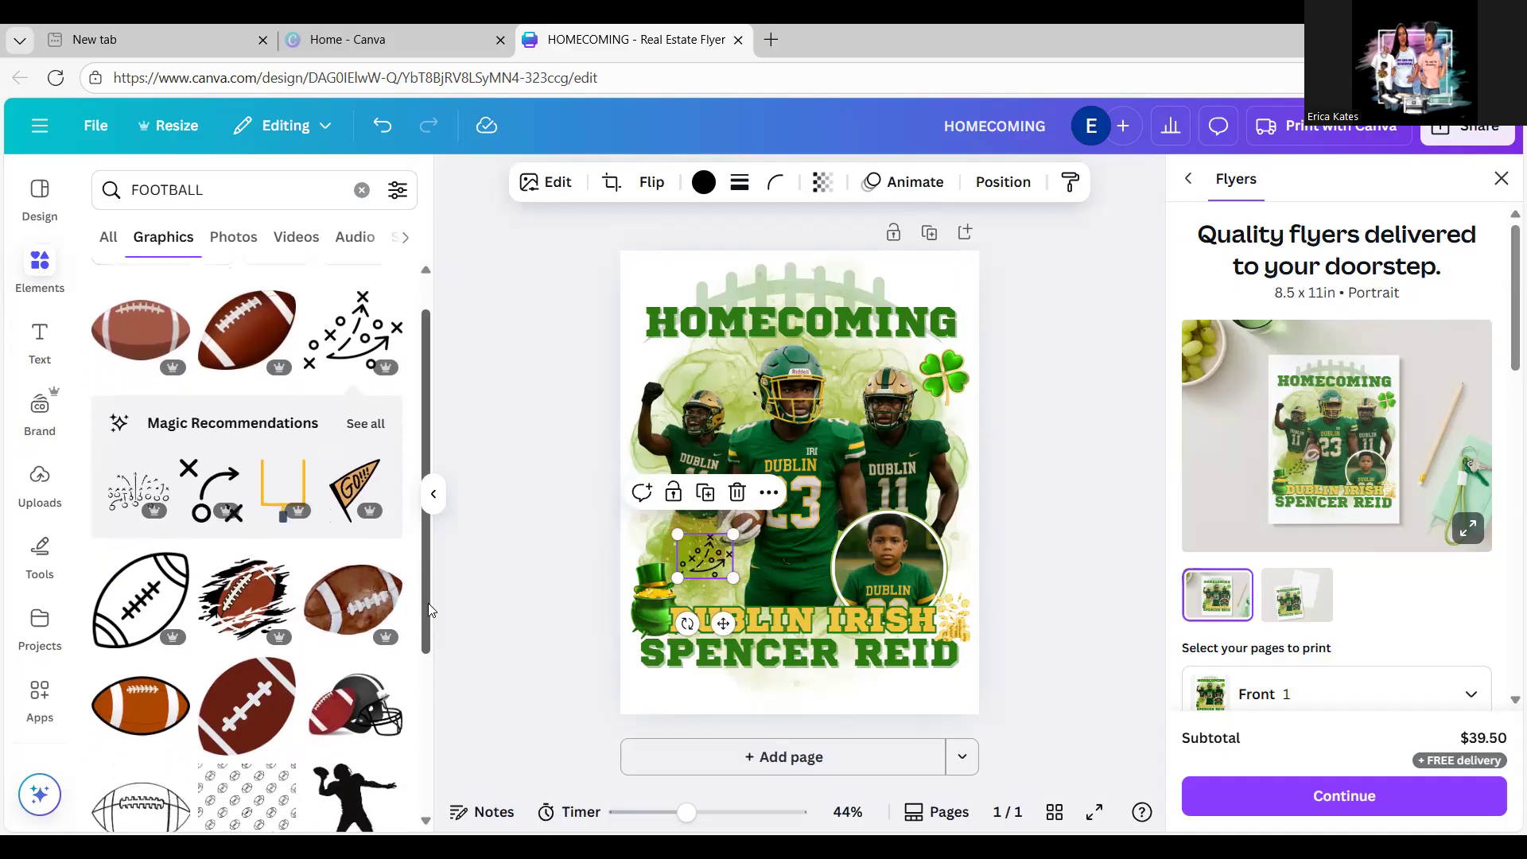
mouse_move(268, 495)
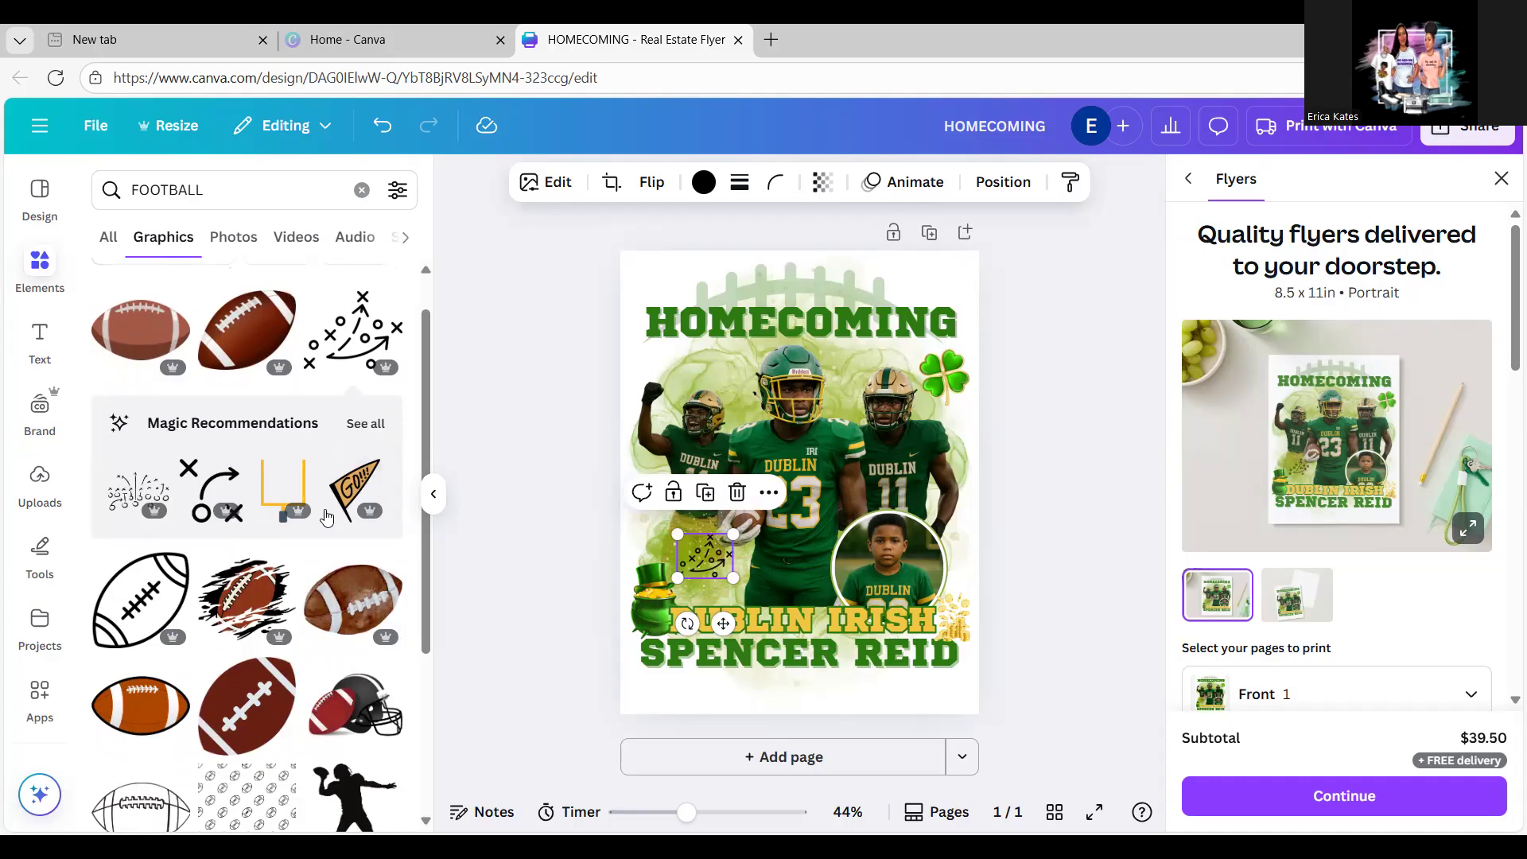
left_click_drag(425, 571, 430, 713)
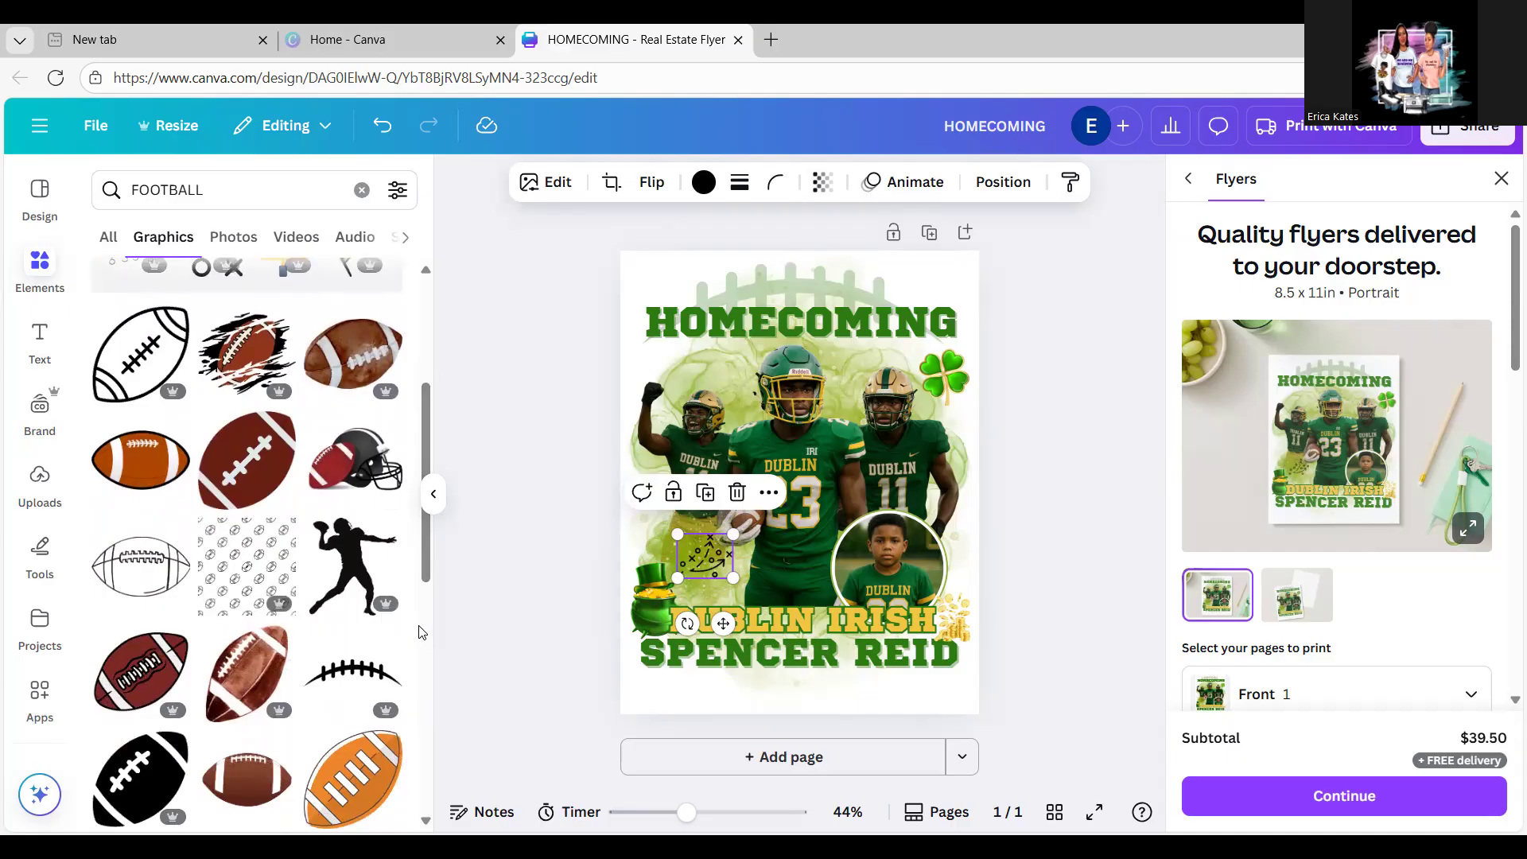
left_click_drag(428, 581, 435, 753)
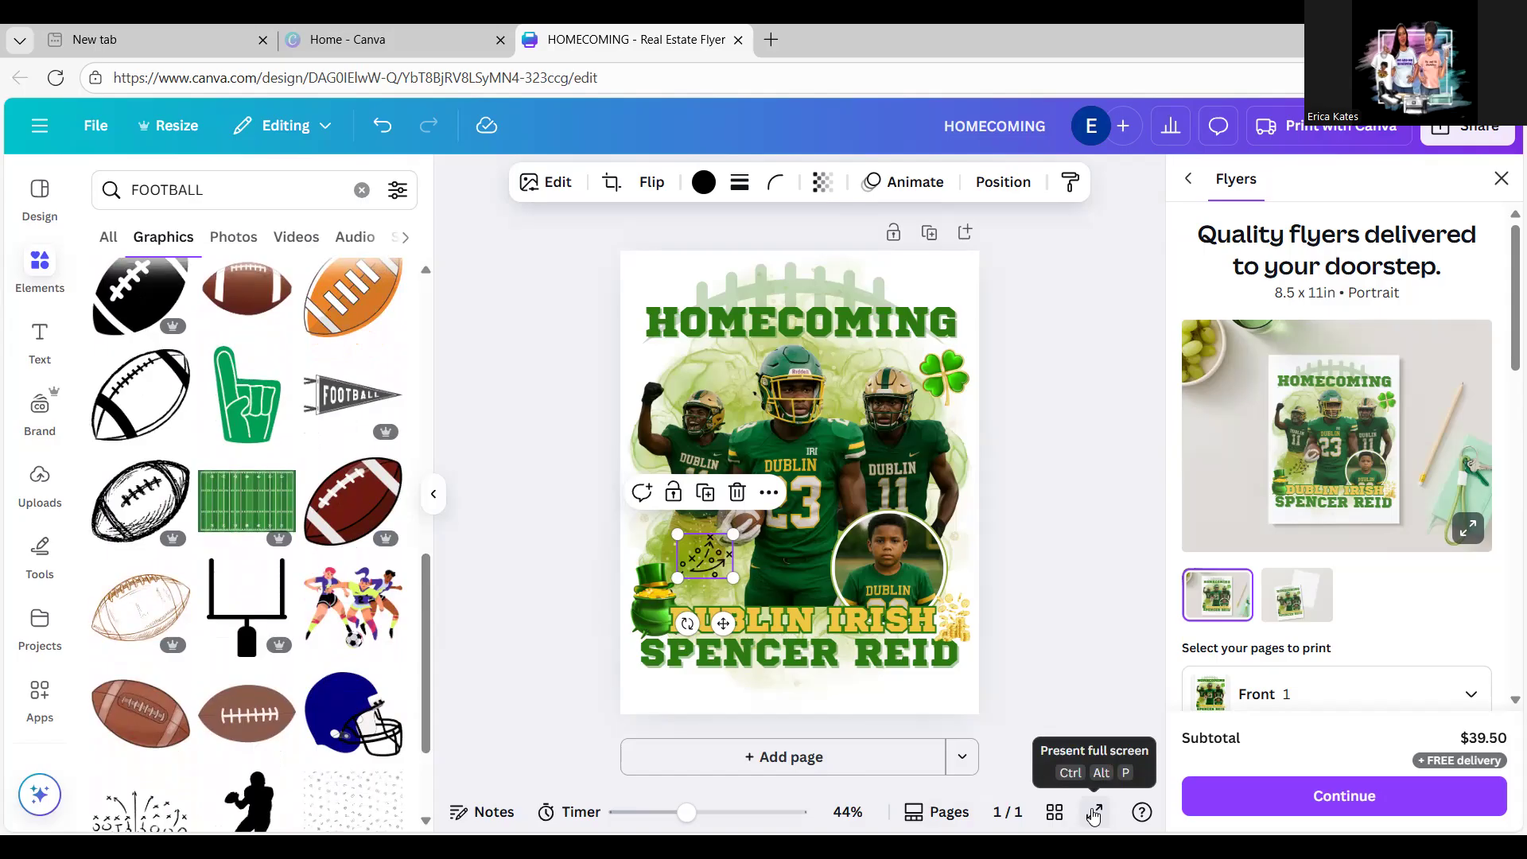
left_click(1095, 816)
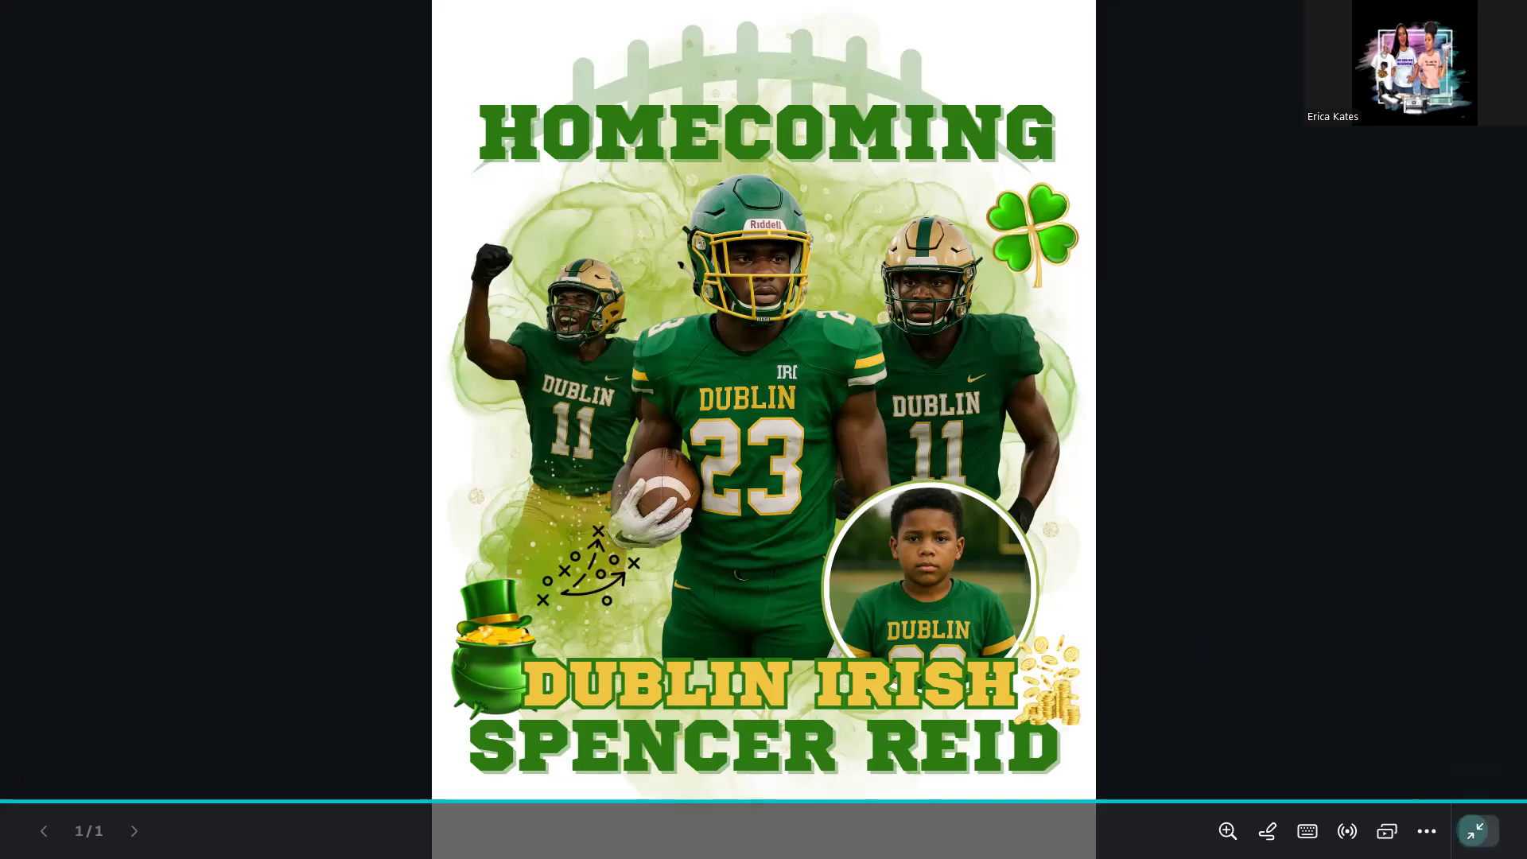
Step: Exit the full-screen preview to return to the editor
left_click(1474, 832)
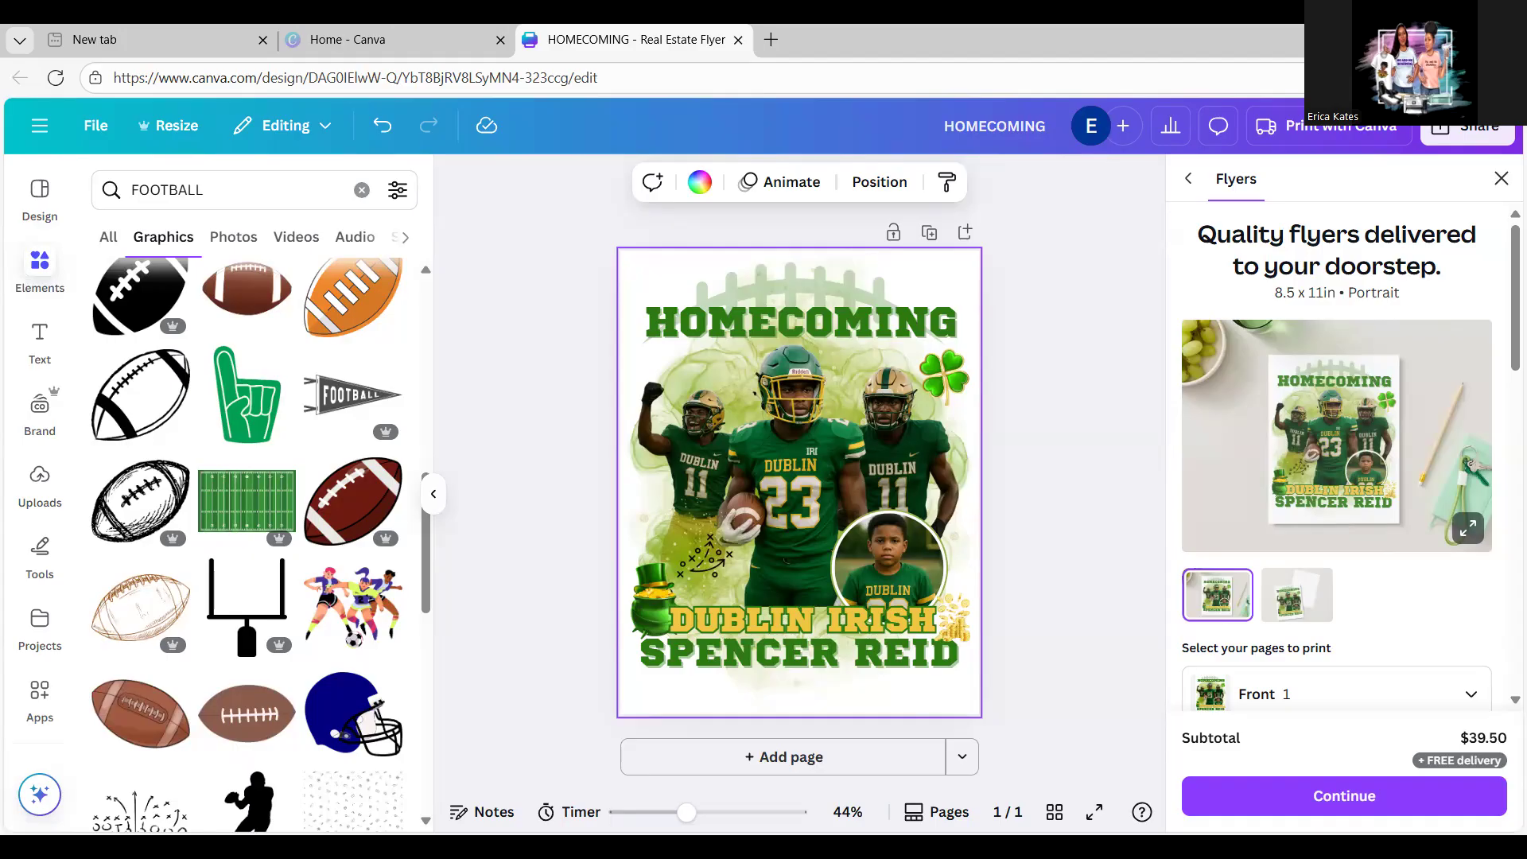
Step: Duplicate the player's name text and move the copy up onto the players
left_click(37, 338)
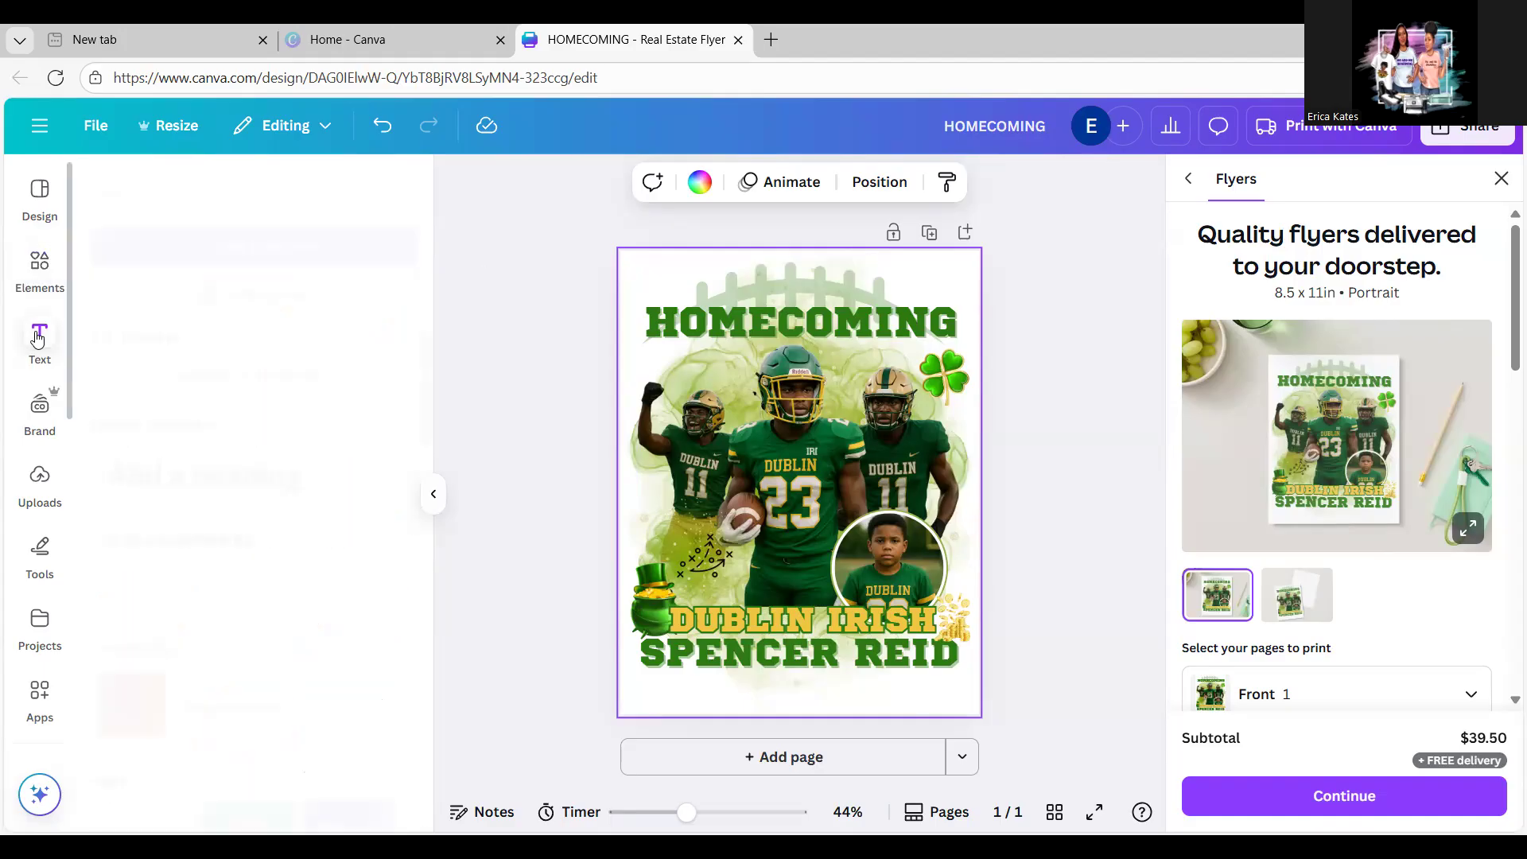
left_click(672, 657)
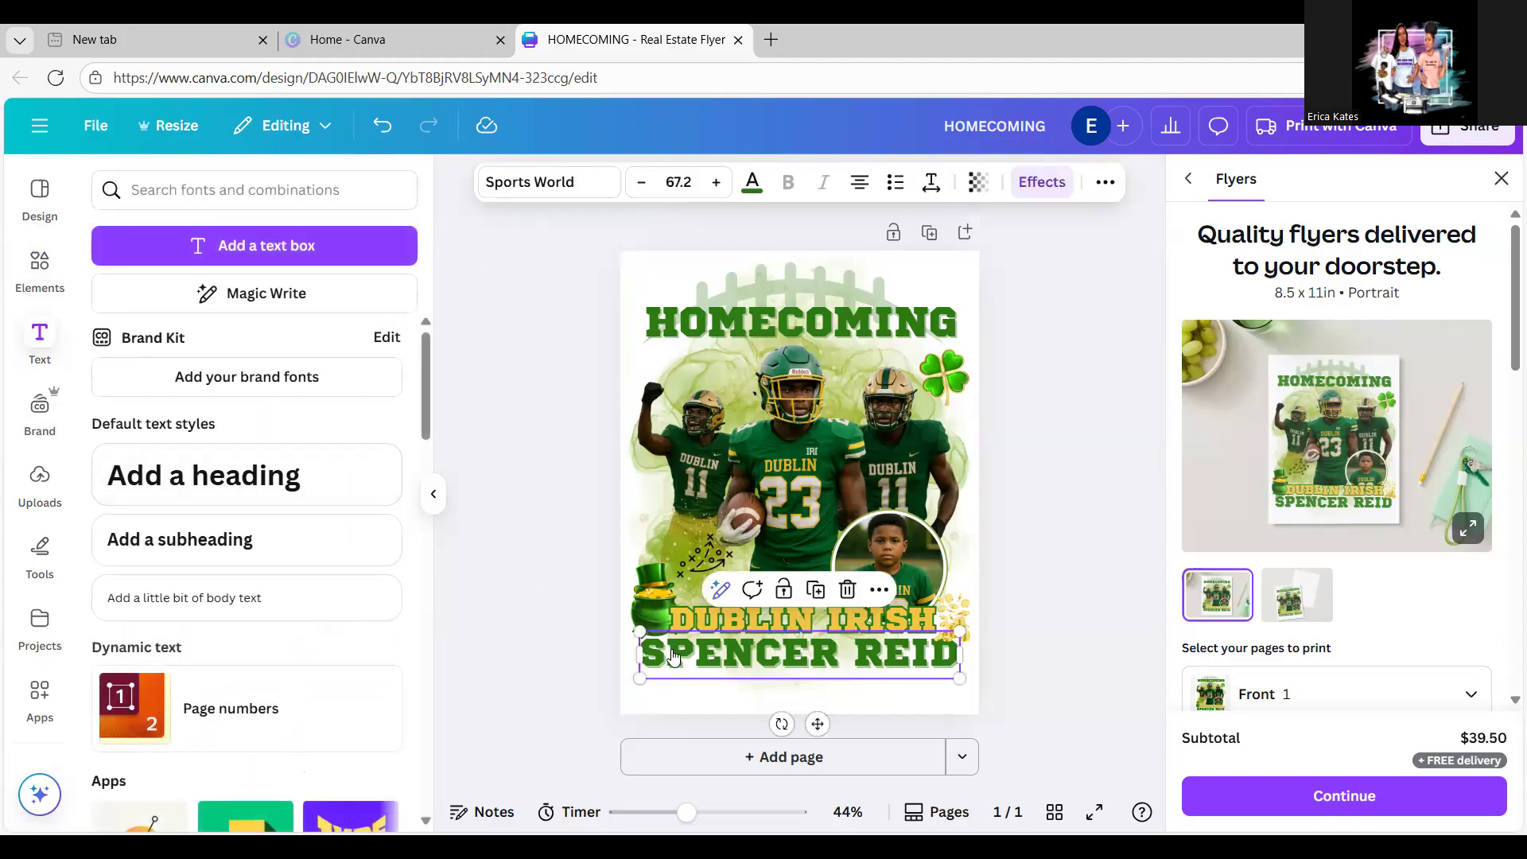
left_click(818, 598)
left_click_drag(810, 665, 755, 431)
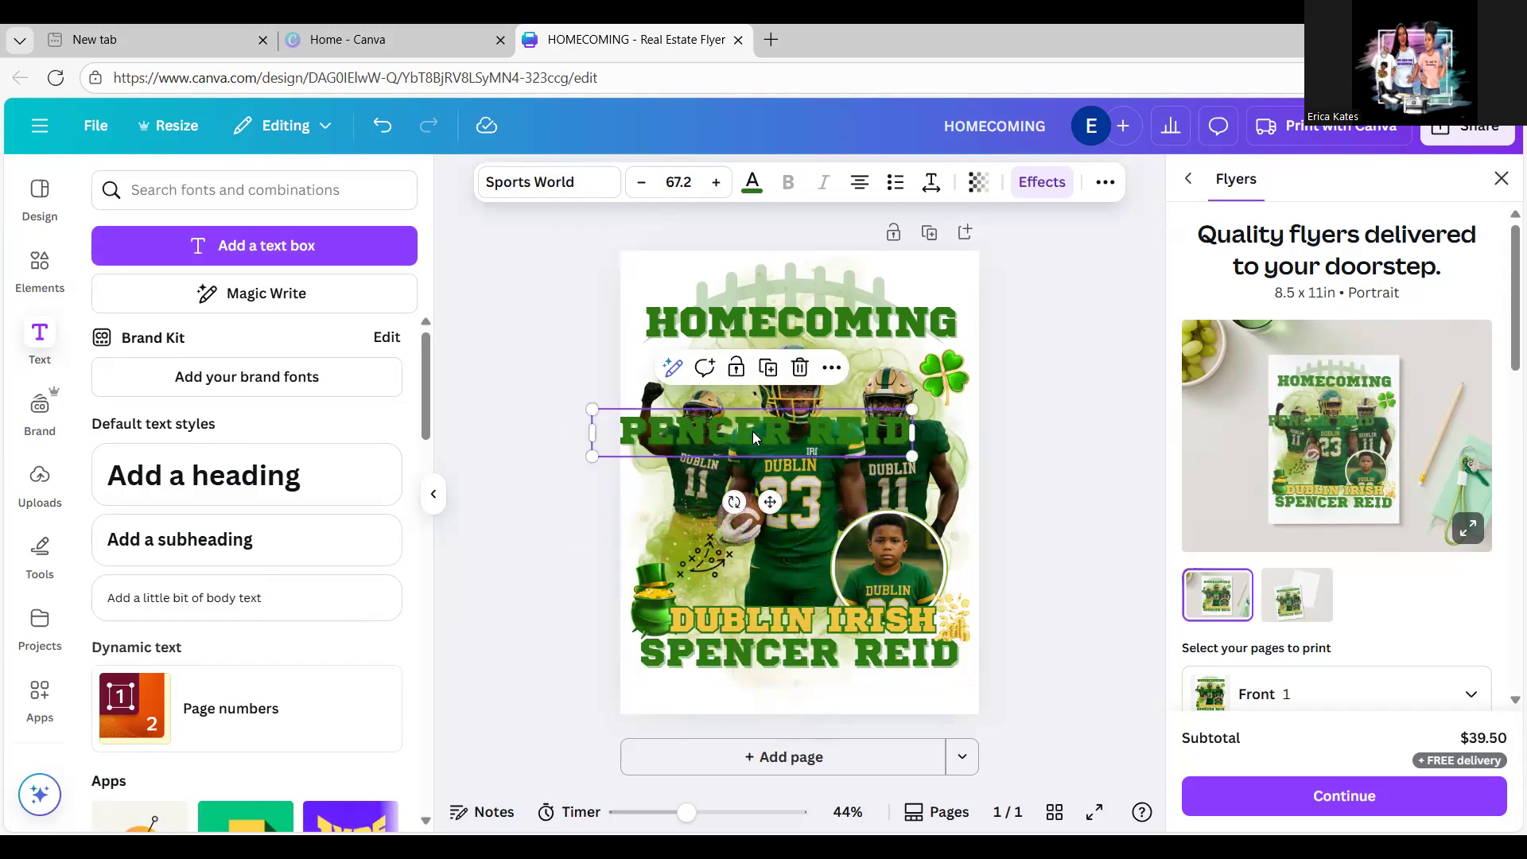
Step: Replace the copy's text with 2026, stacked one digit per line
double_click(754, 430)
type("202")
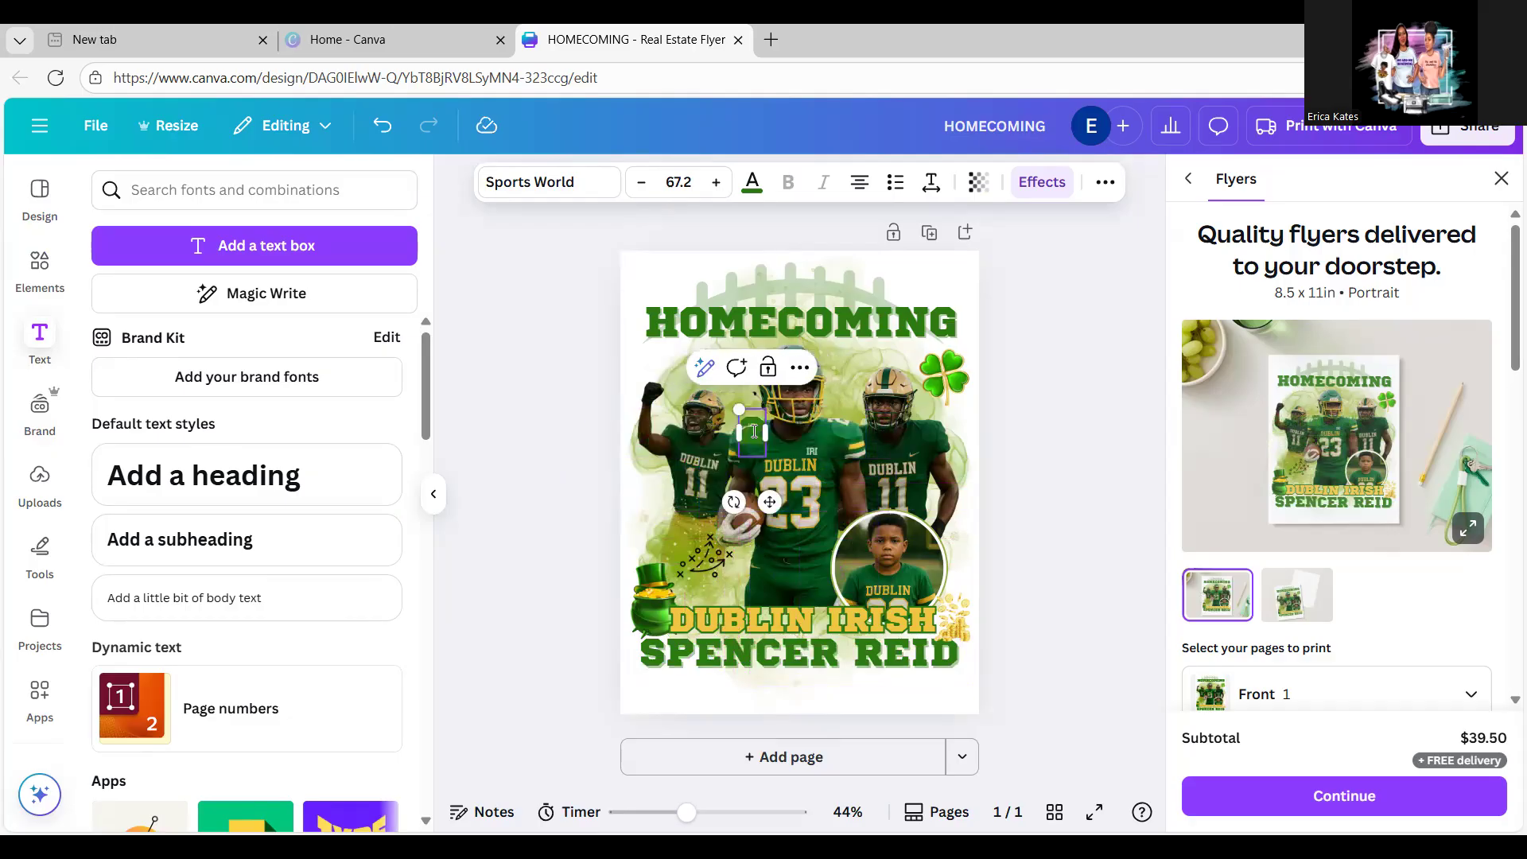
type("6")
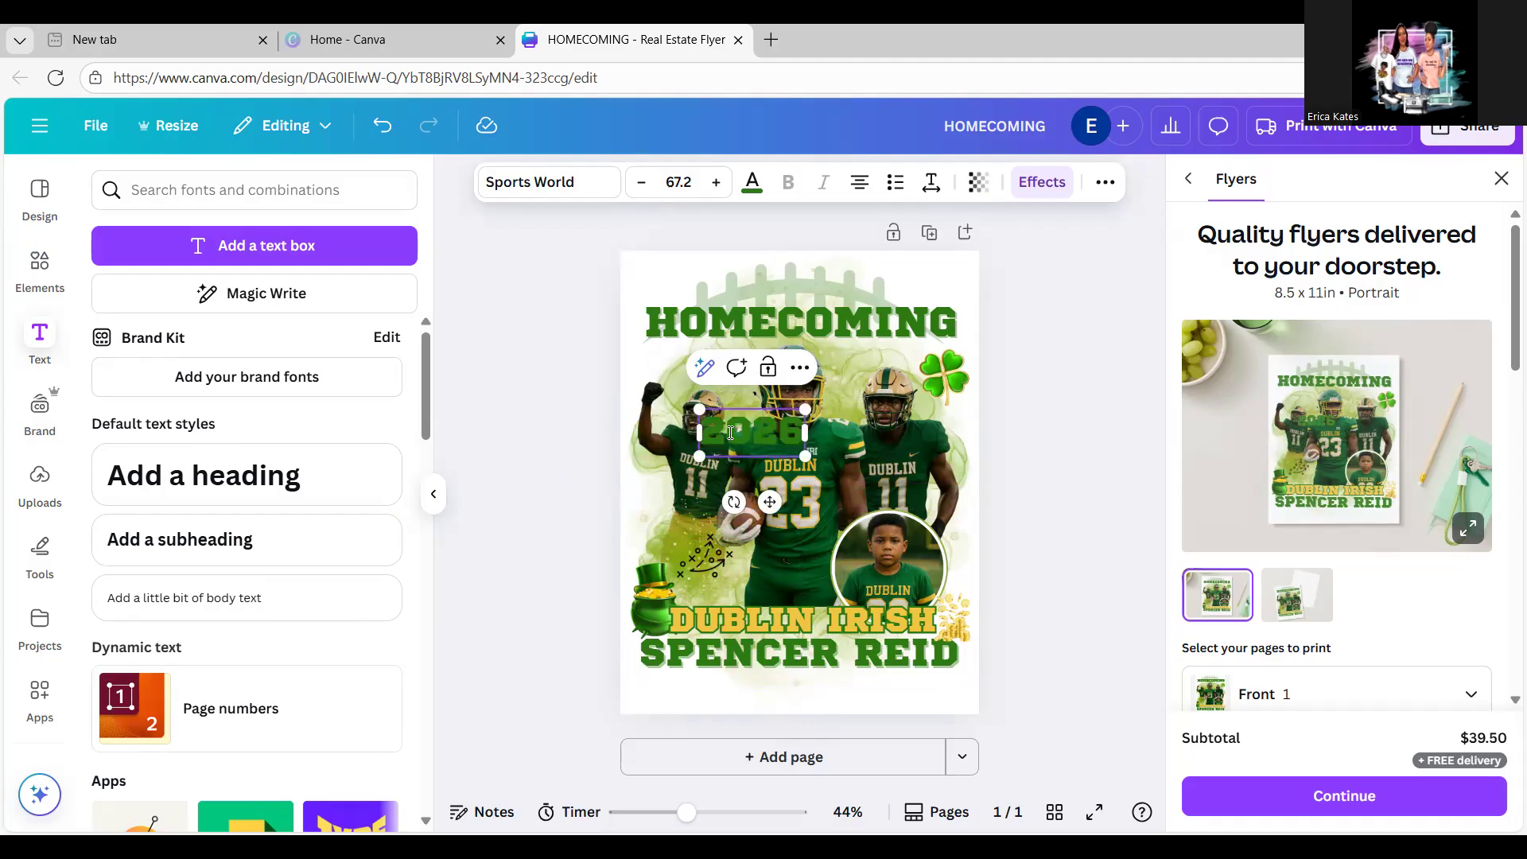
left_click(731, 433)
key("Return")
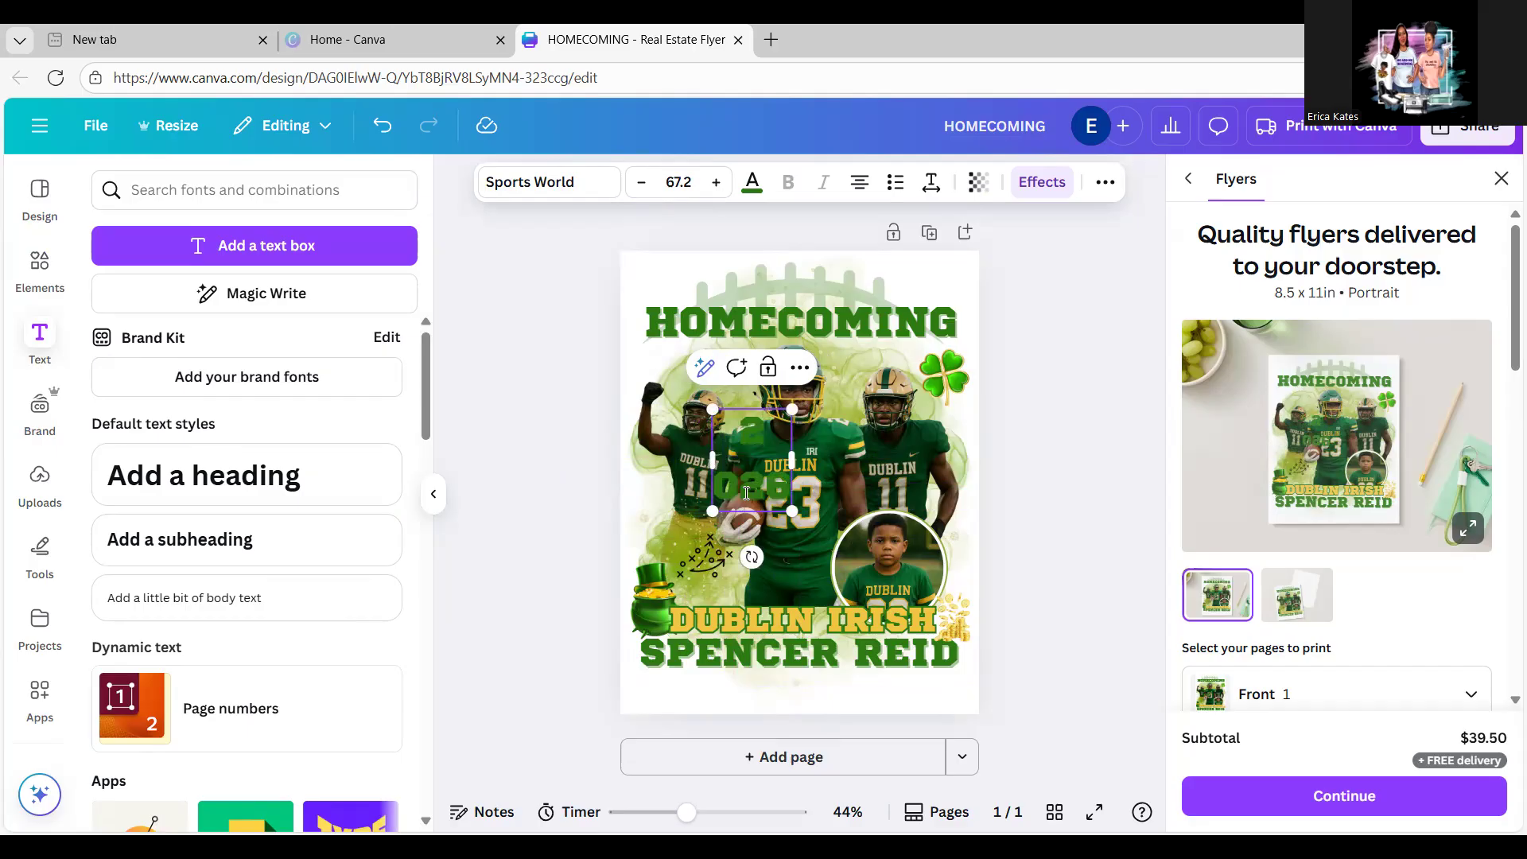
type("4")
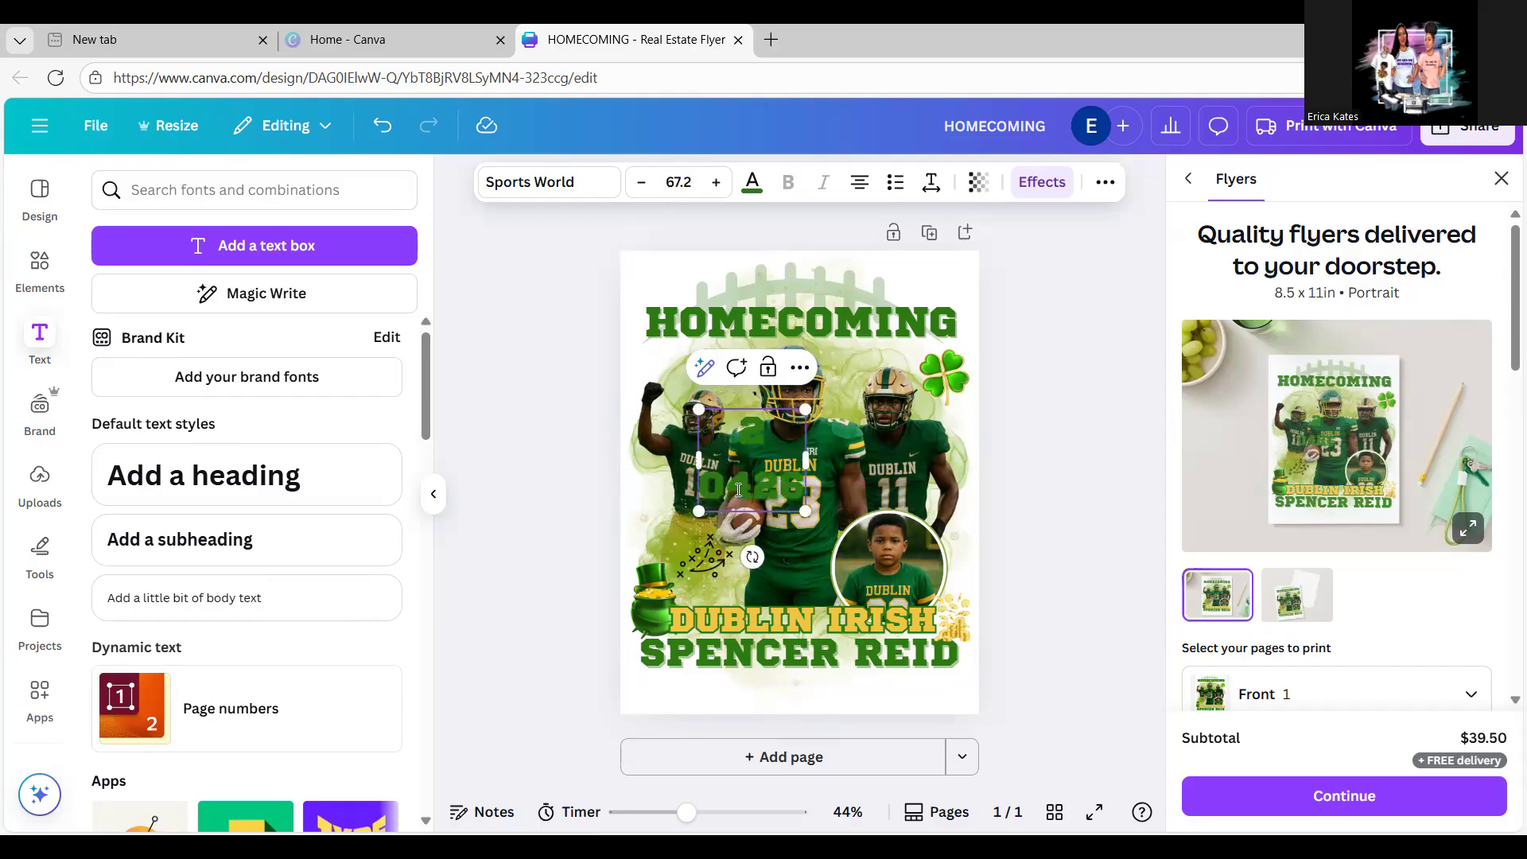
key("BackSpace")
key("BackSpace")
key("BackSpace")
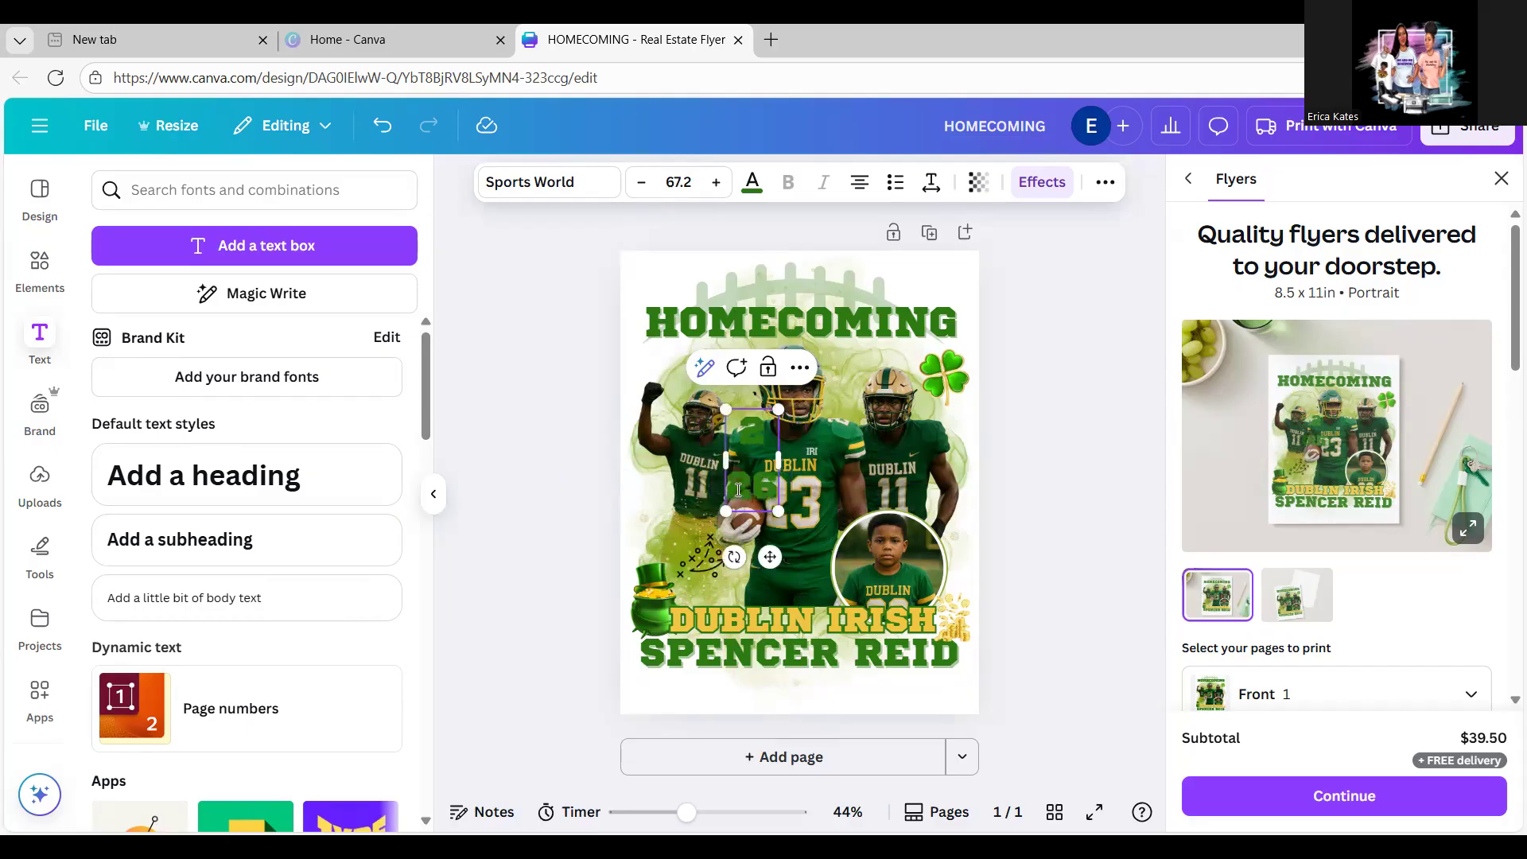
key("BackSpace")
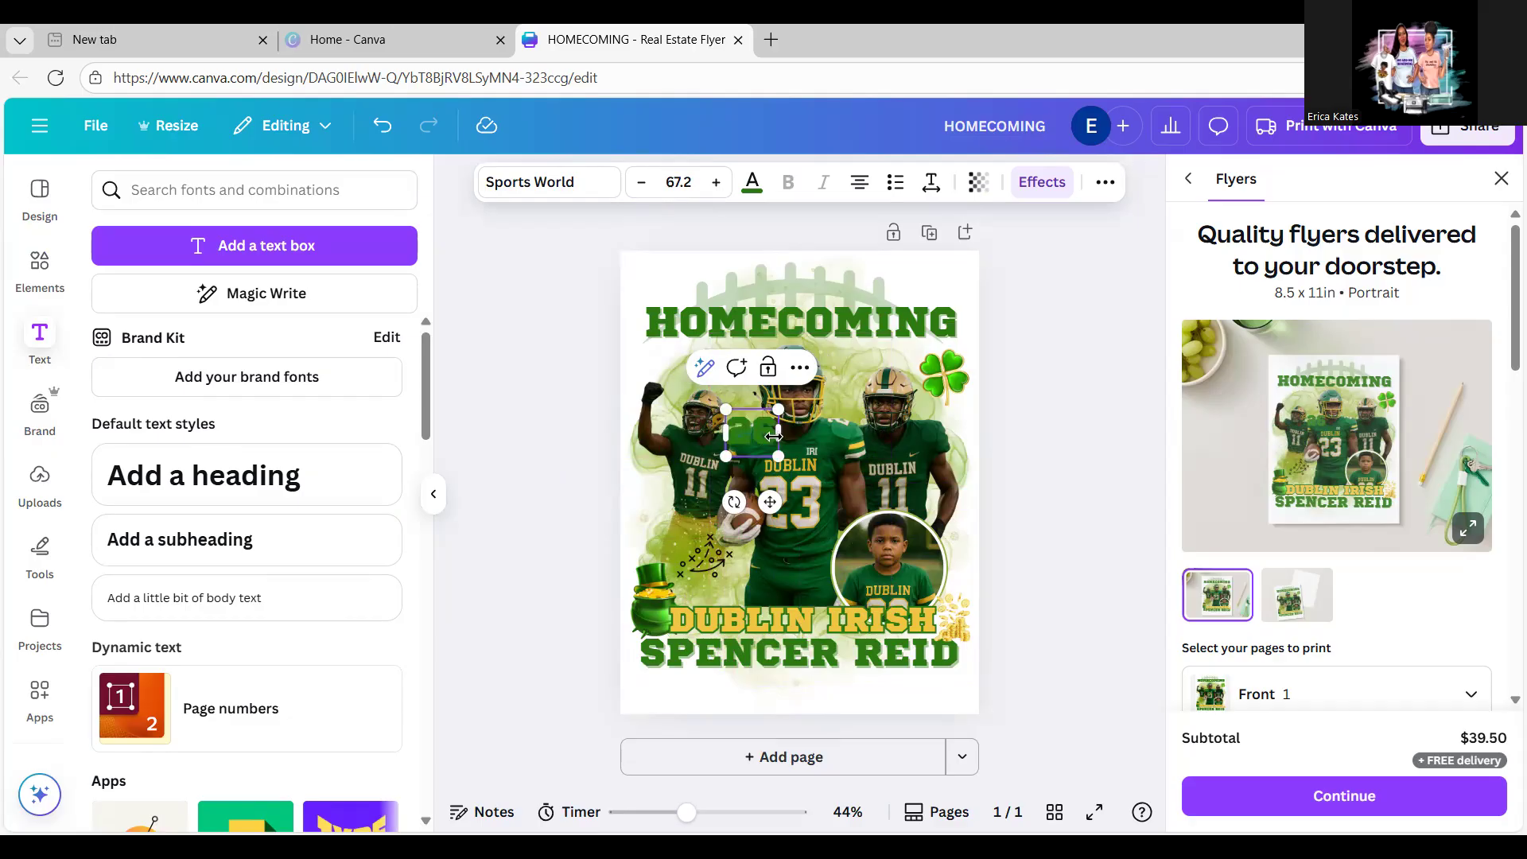
key("BackSpace")
key("Return")
type("6")
key("Return")
type("2")
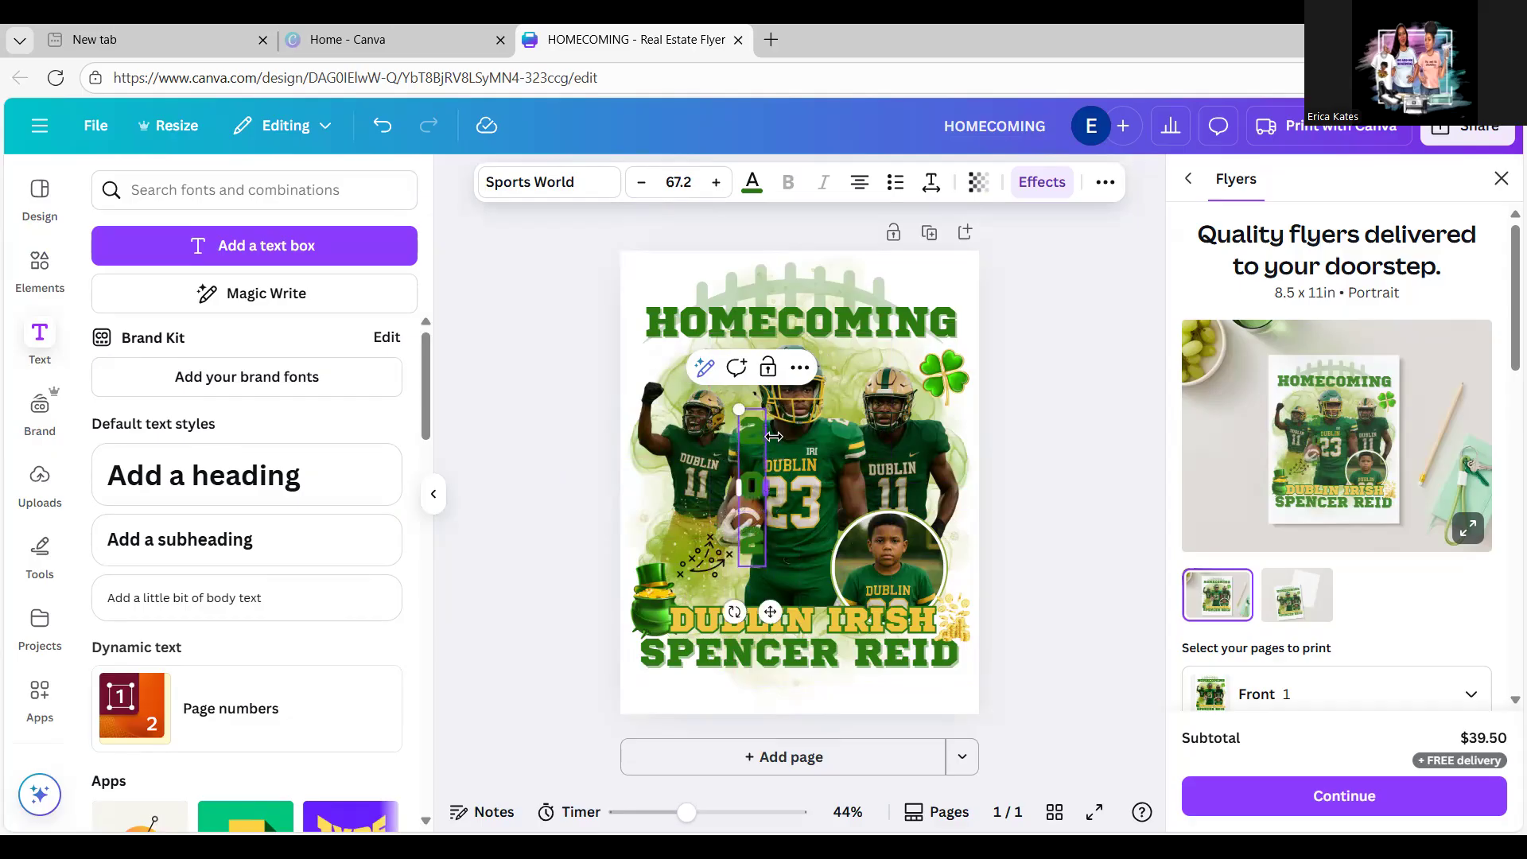
type("6")
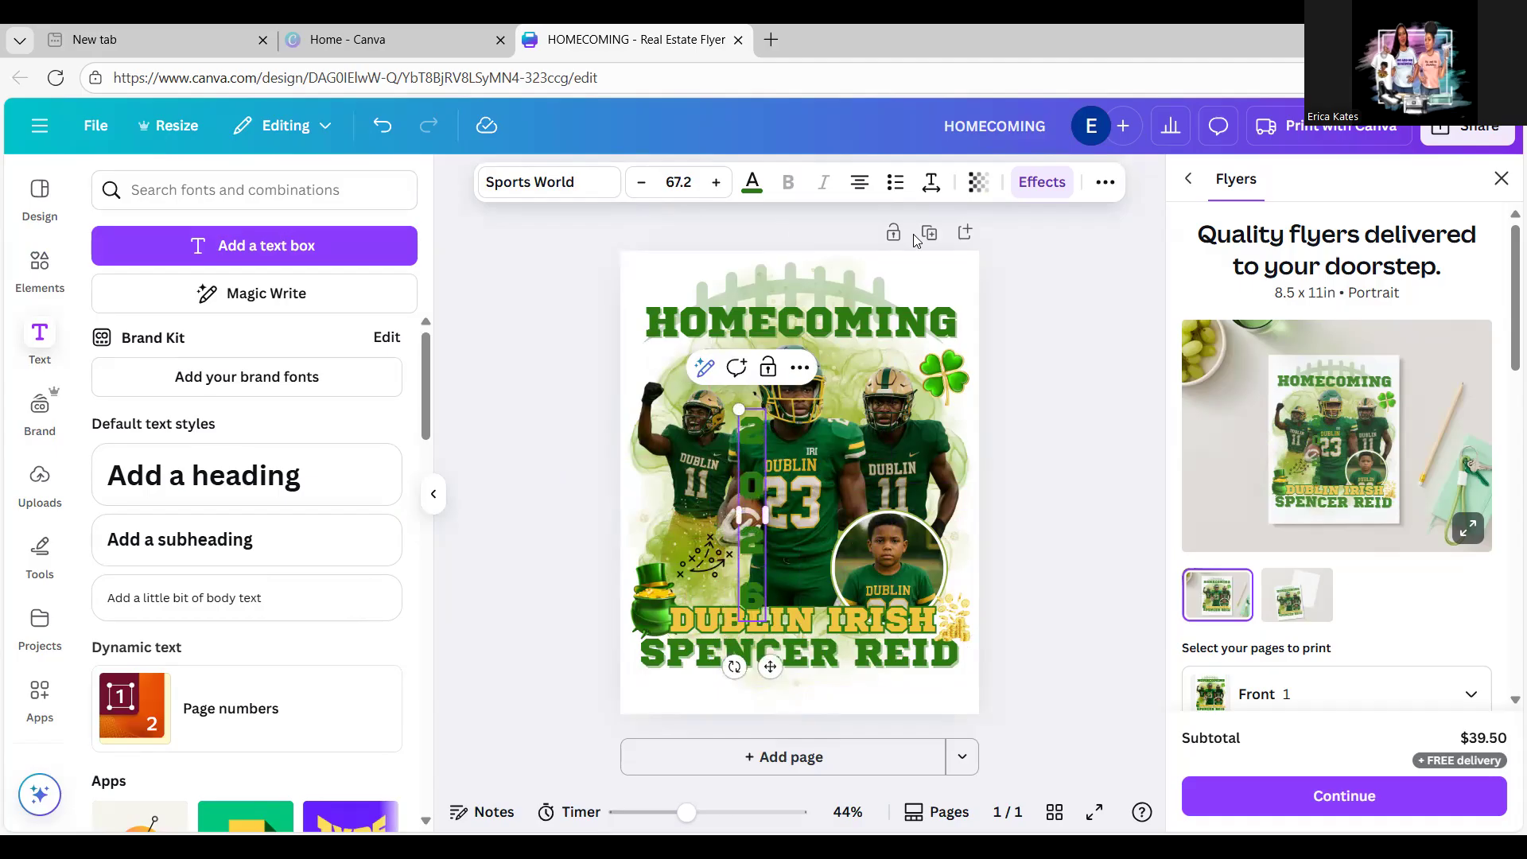
left_click(933, 184)
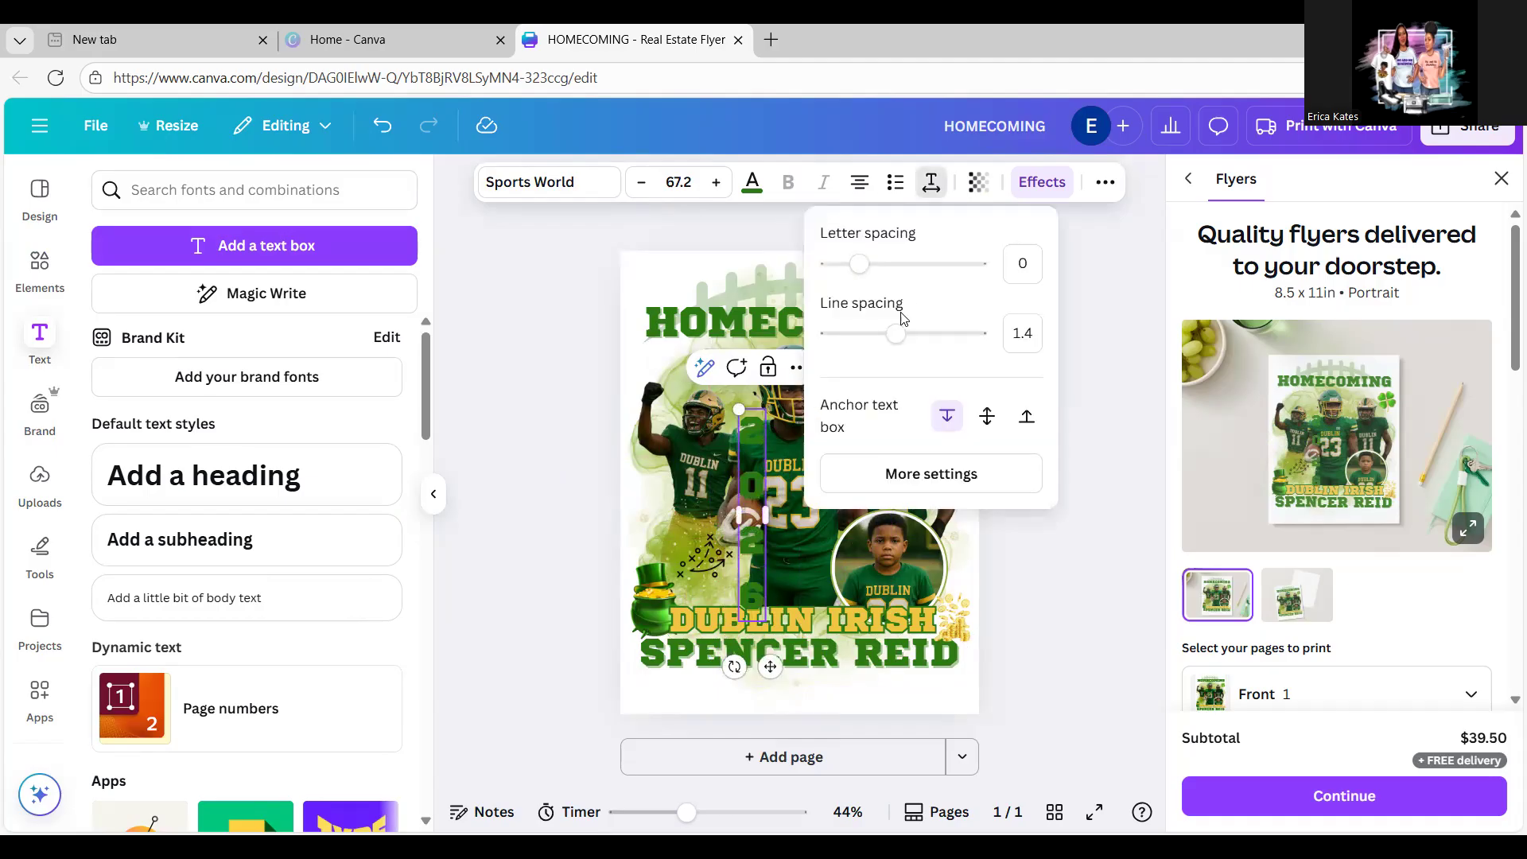
Step: Tighten the vertical 2026's line spacing to about 1.18
left_click_drag(894, 340, 842, 344)
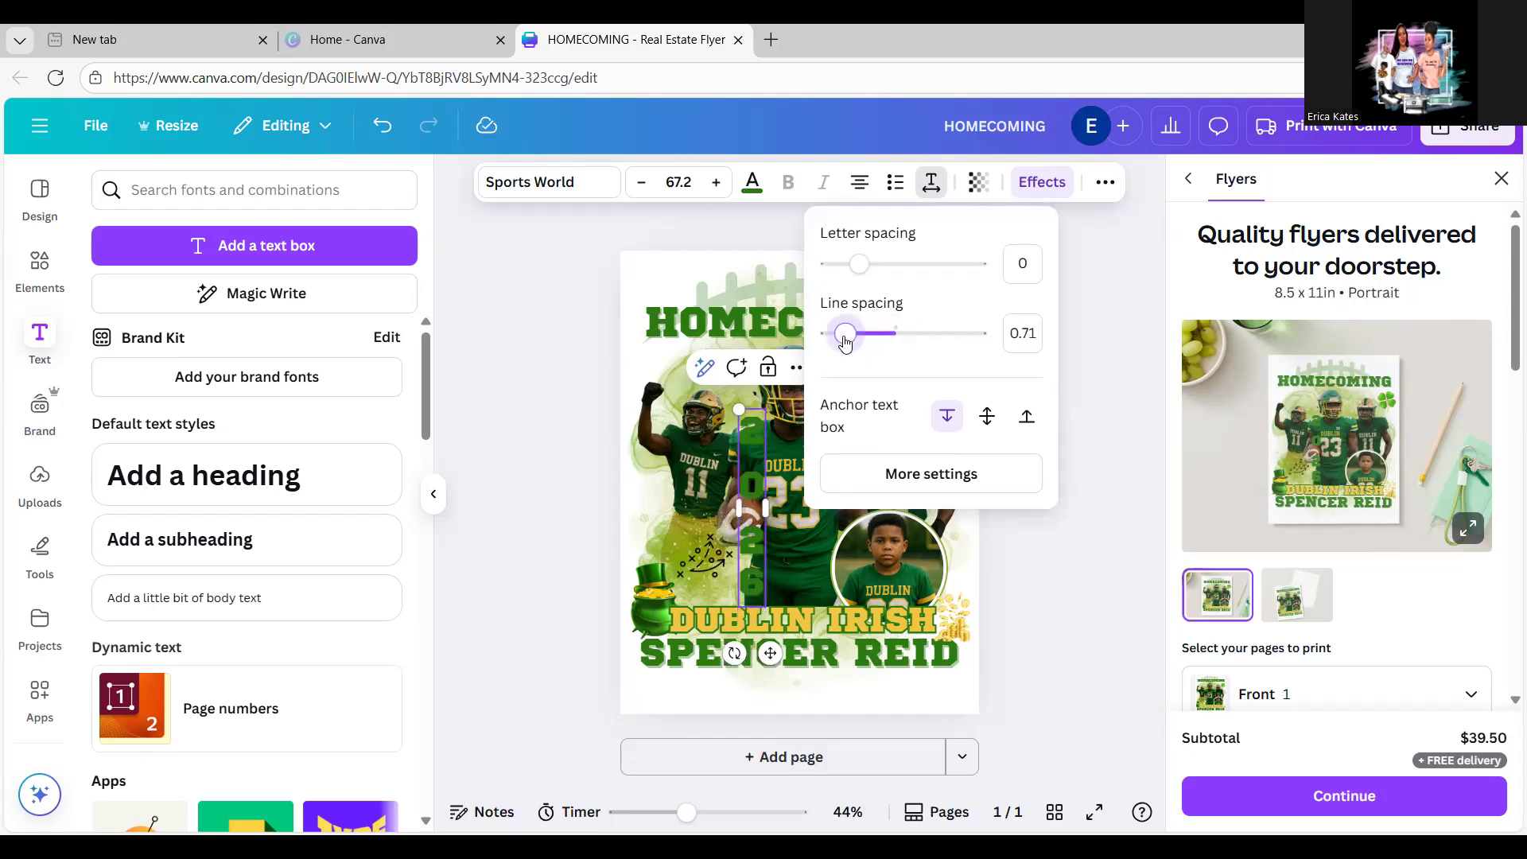
left_click(762, 489)
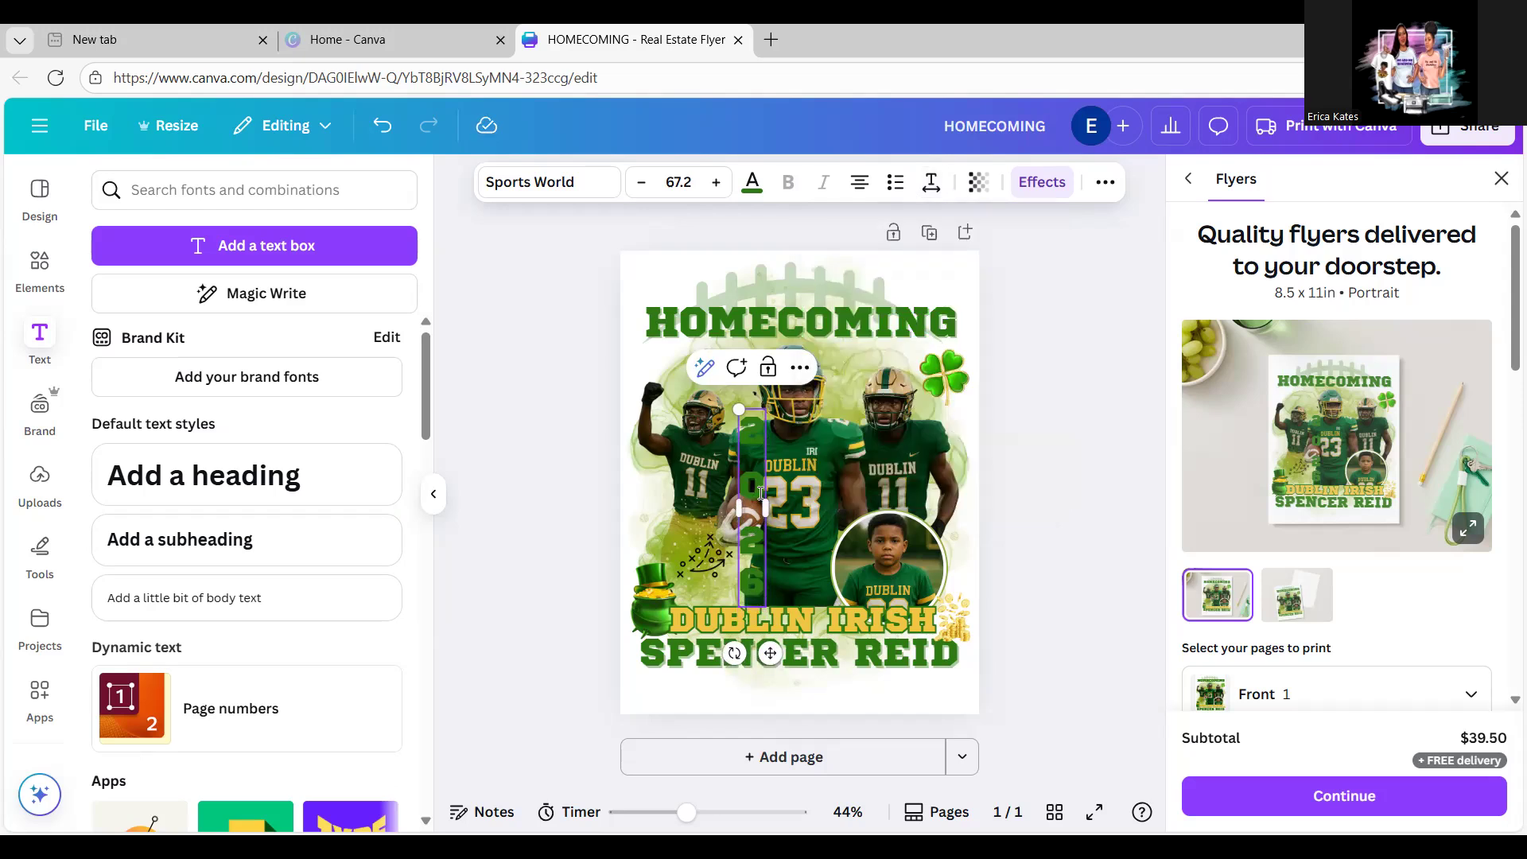
left_click(931, 185)
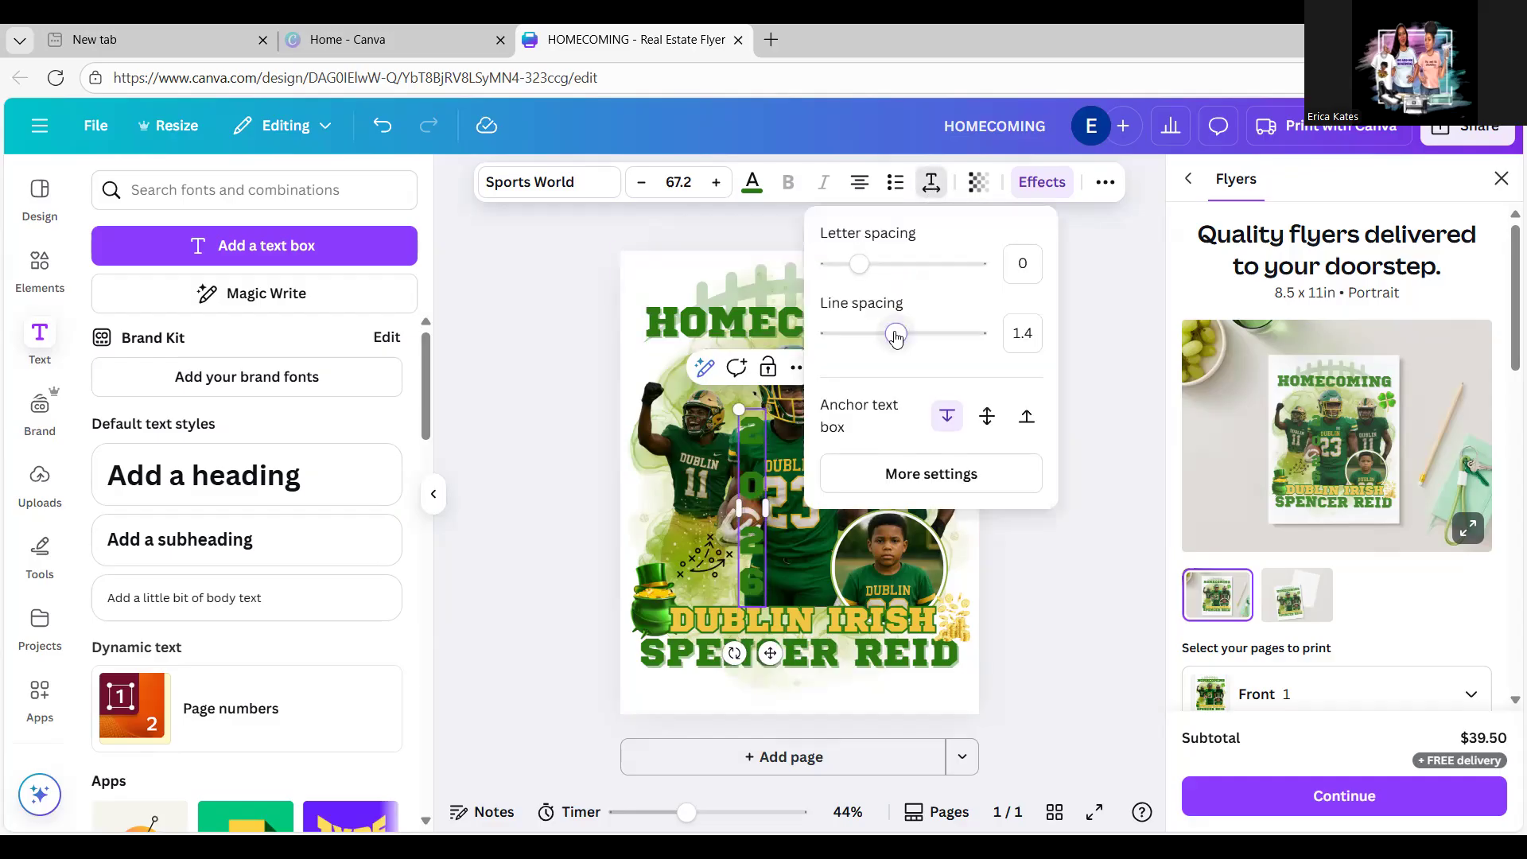
left_click_drag(894, 334, 854, 336)
left_click(1086, 306)
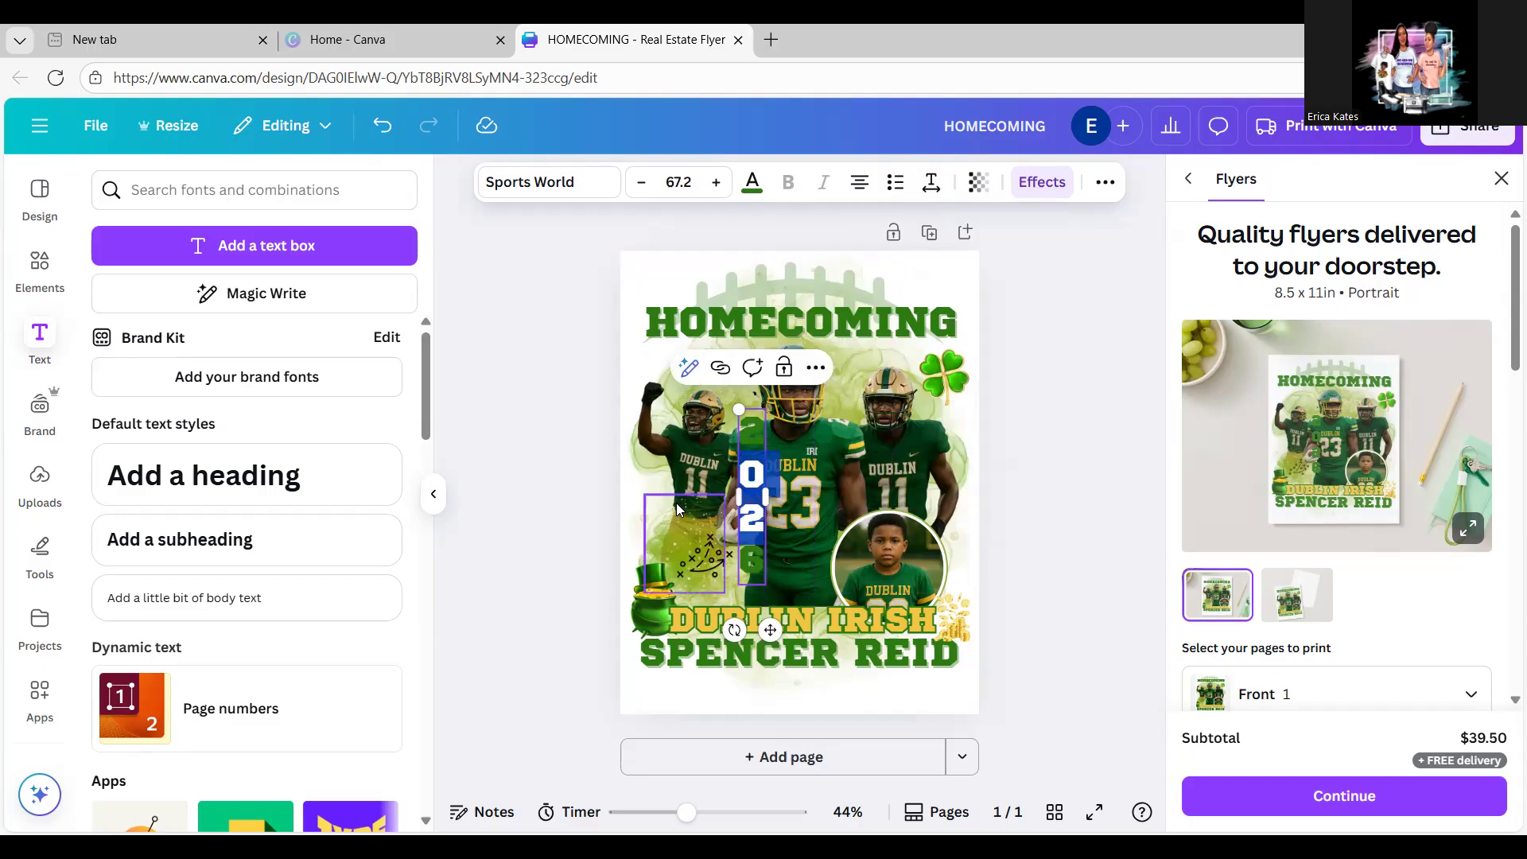
left_click(1022, 417)
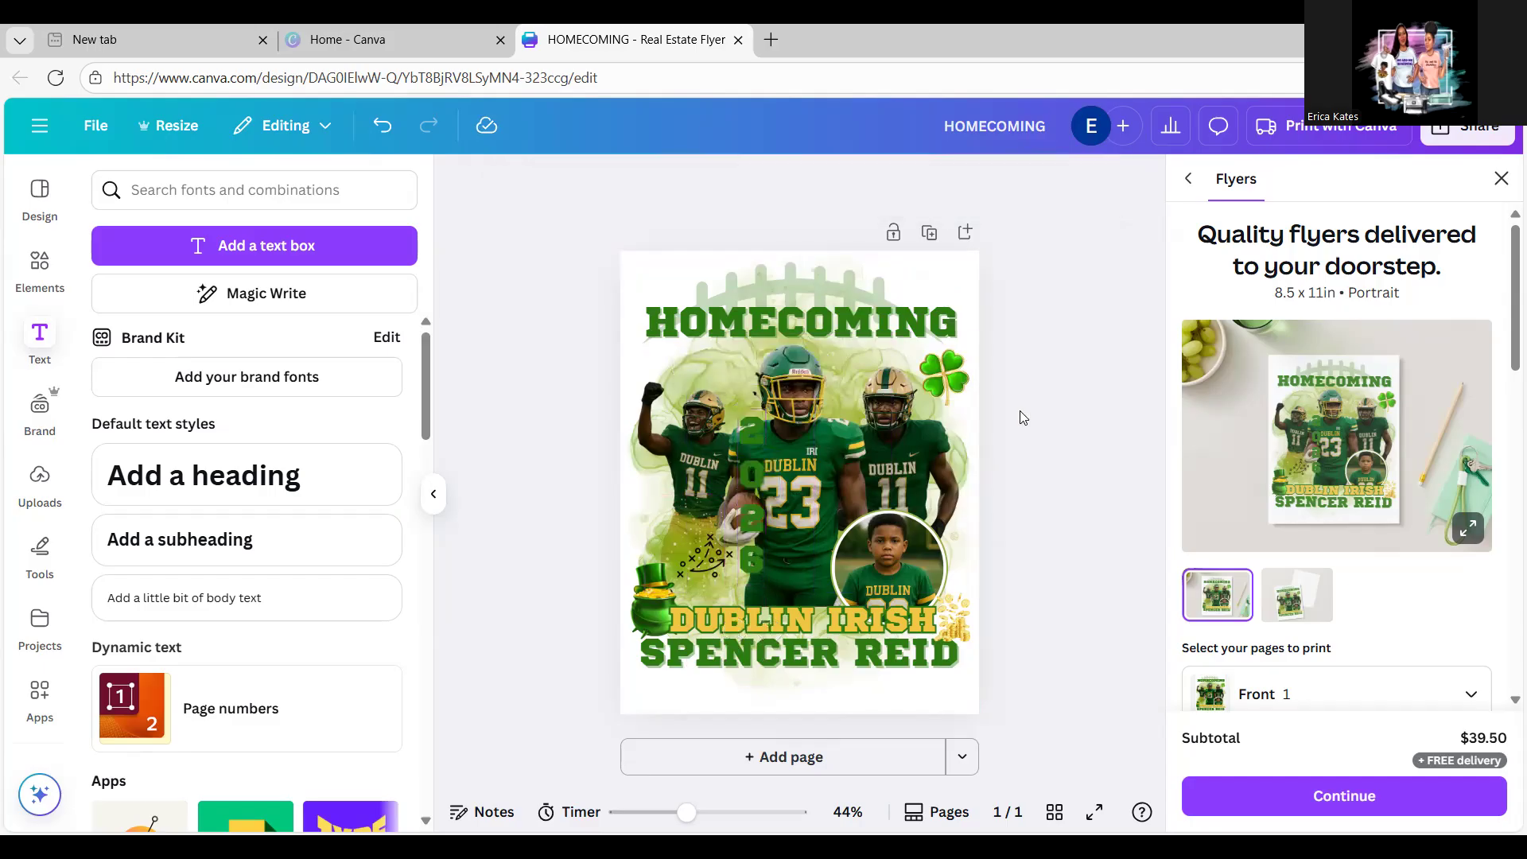
Step: Move the 2026 column to the flyer's left edge and shrink it to size 43.2
left_click(733, 519)
left_click_drag(734, 519, 659, 536)
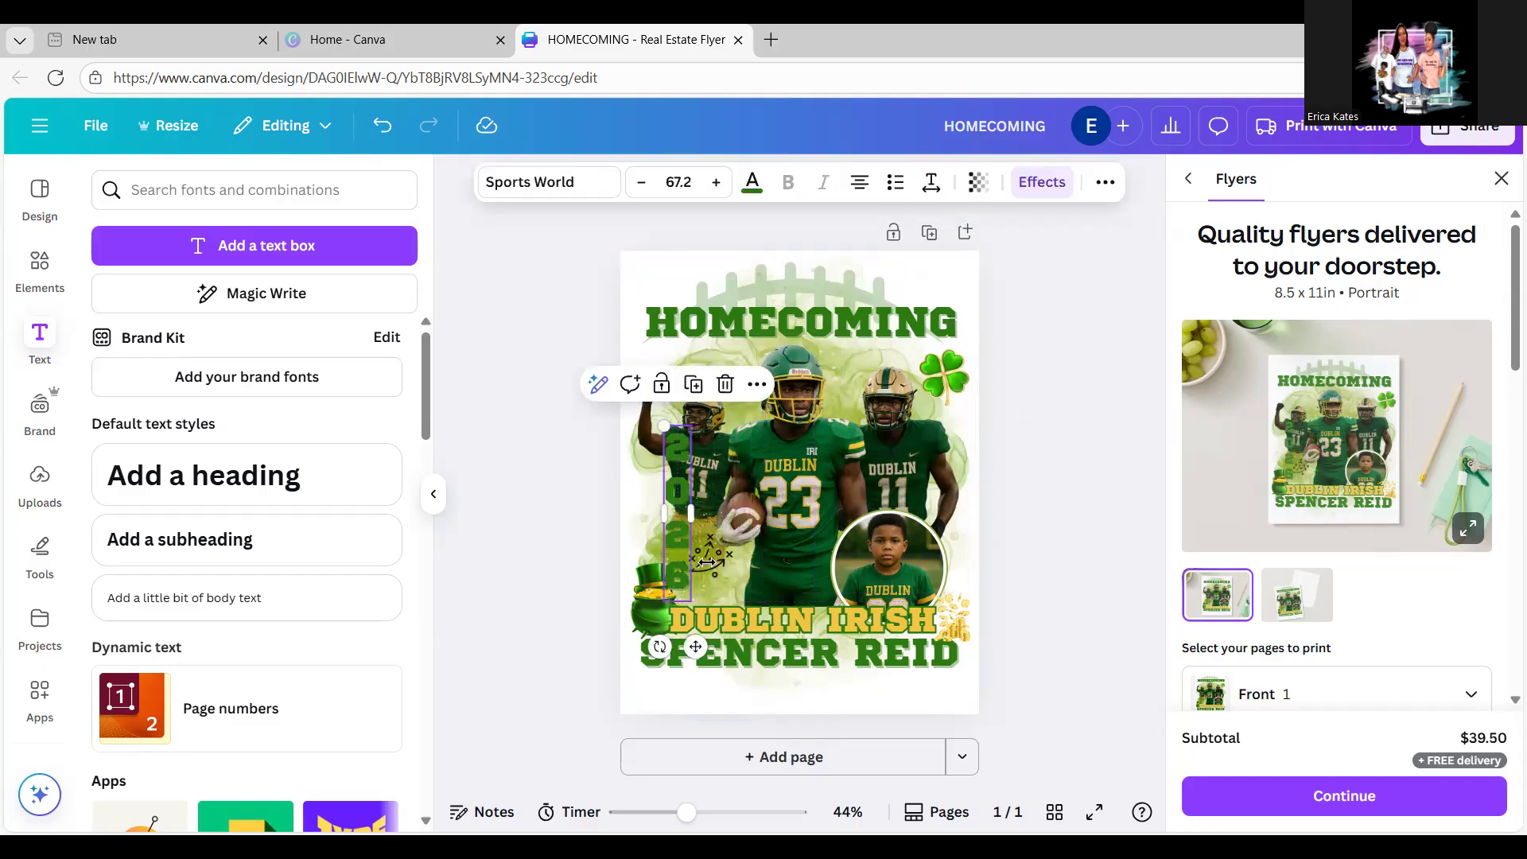
left_click_drag(690, 600, 650, 527)
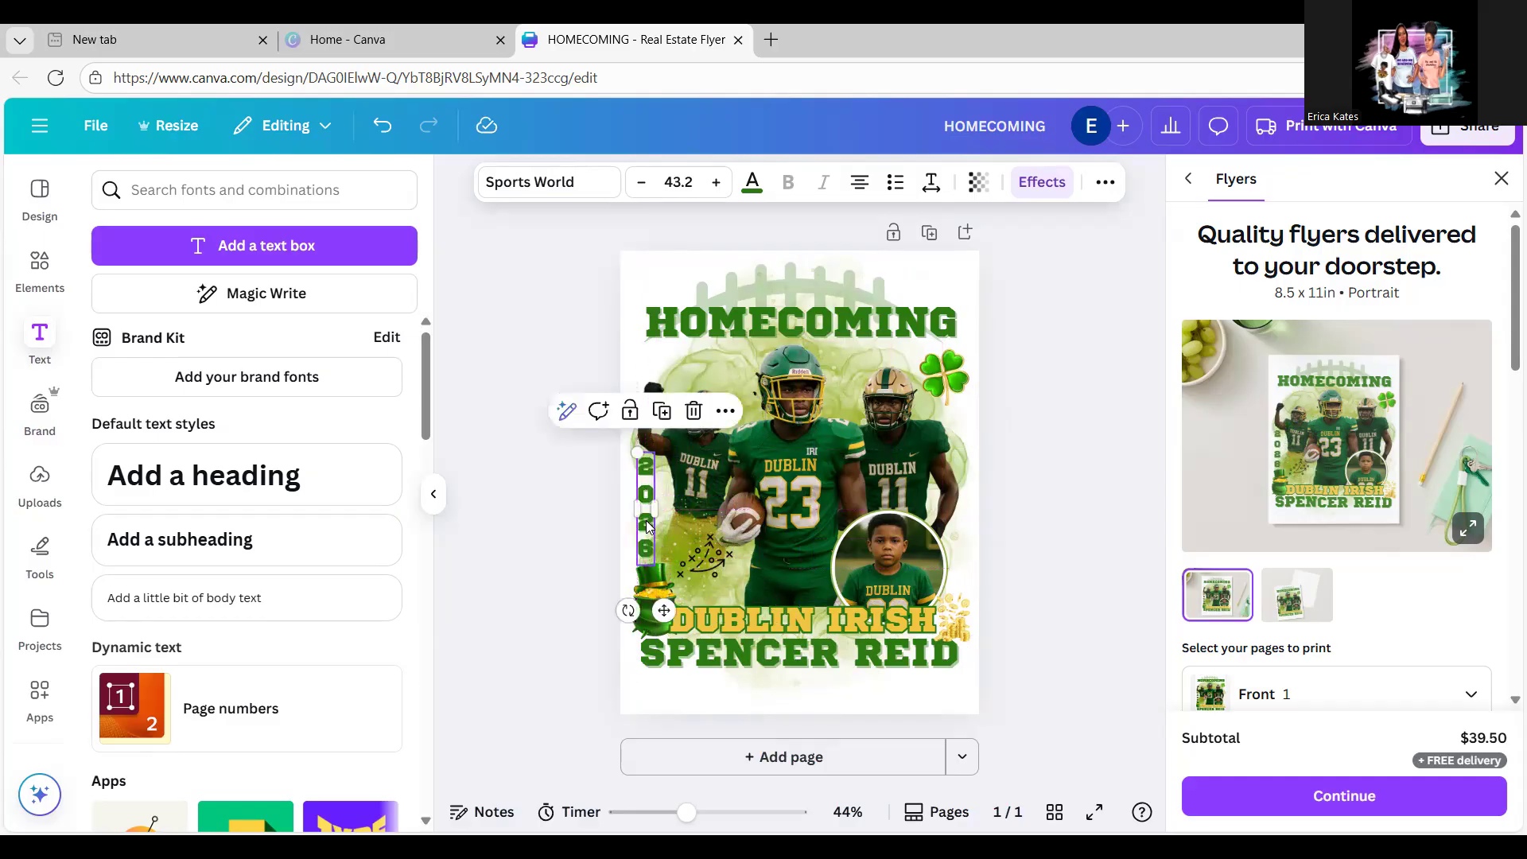
Step: Apply the Splice text effect to the vertical 2026, replacing its shadow
left_click(1036, 184)
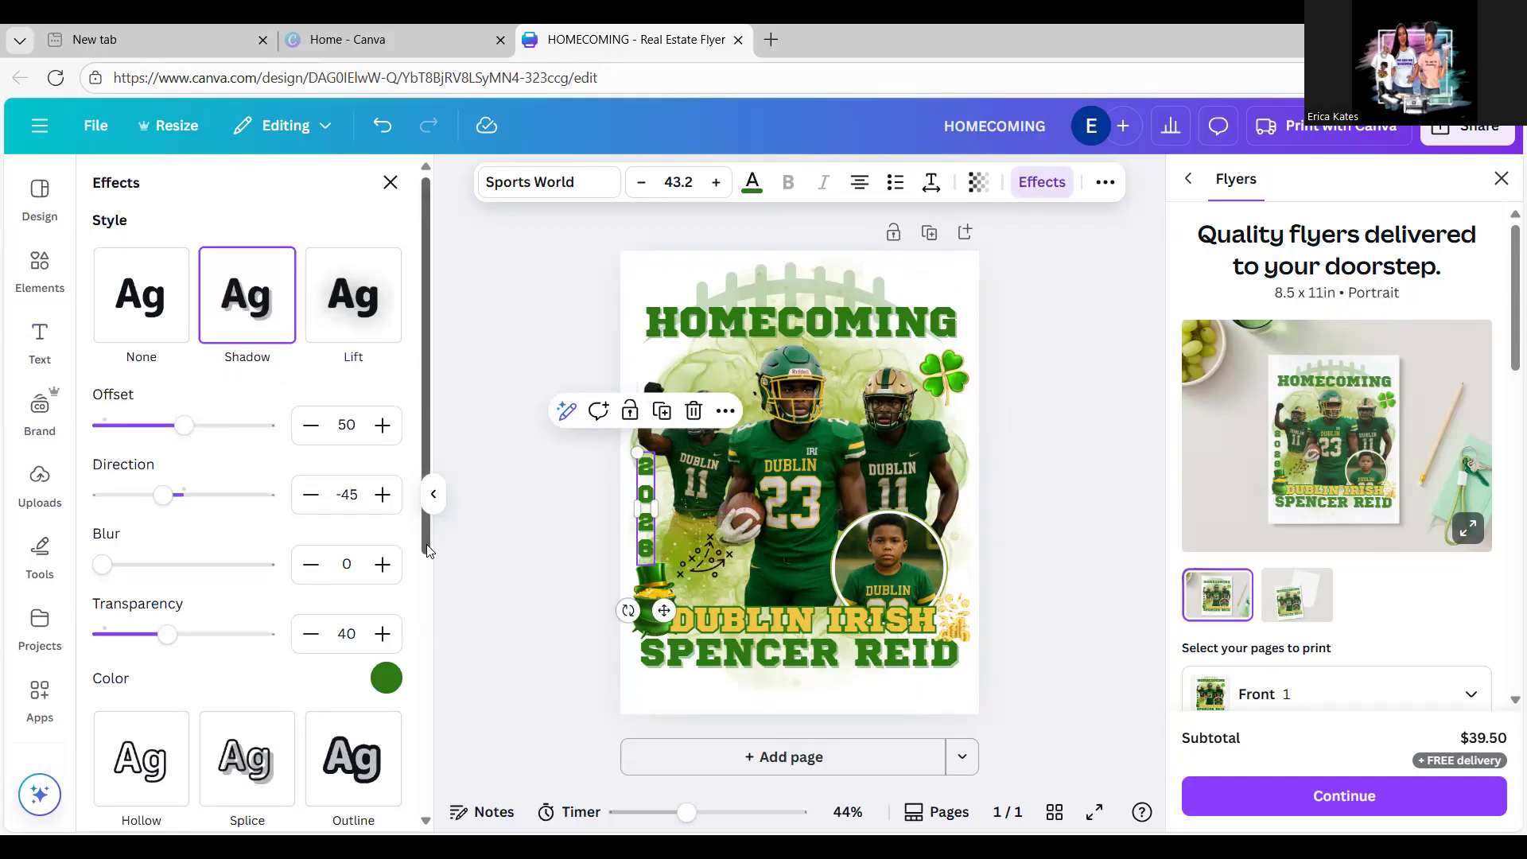
left_click_drag(426, 544, 428, 584)
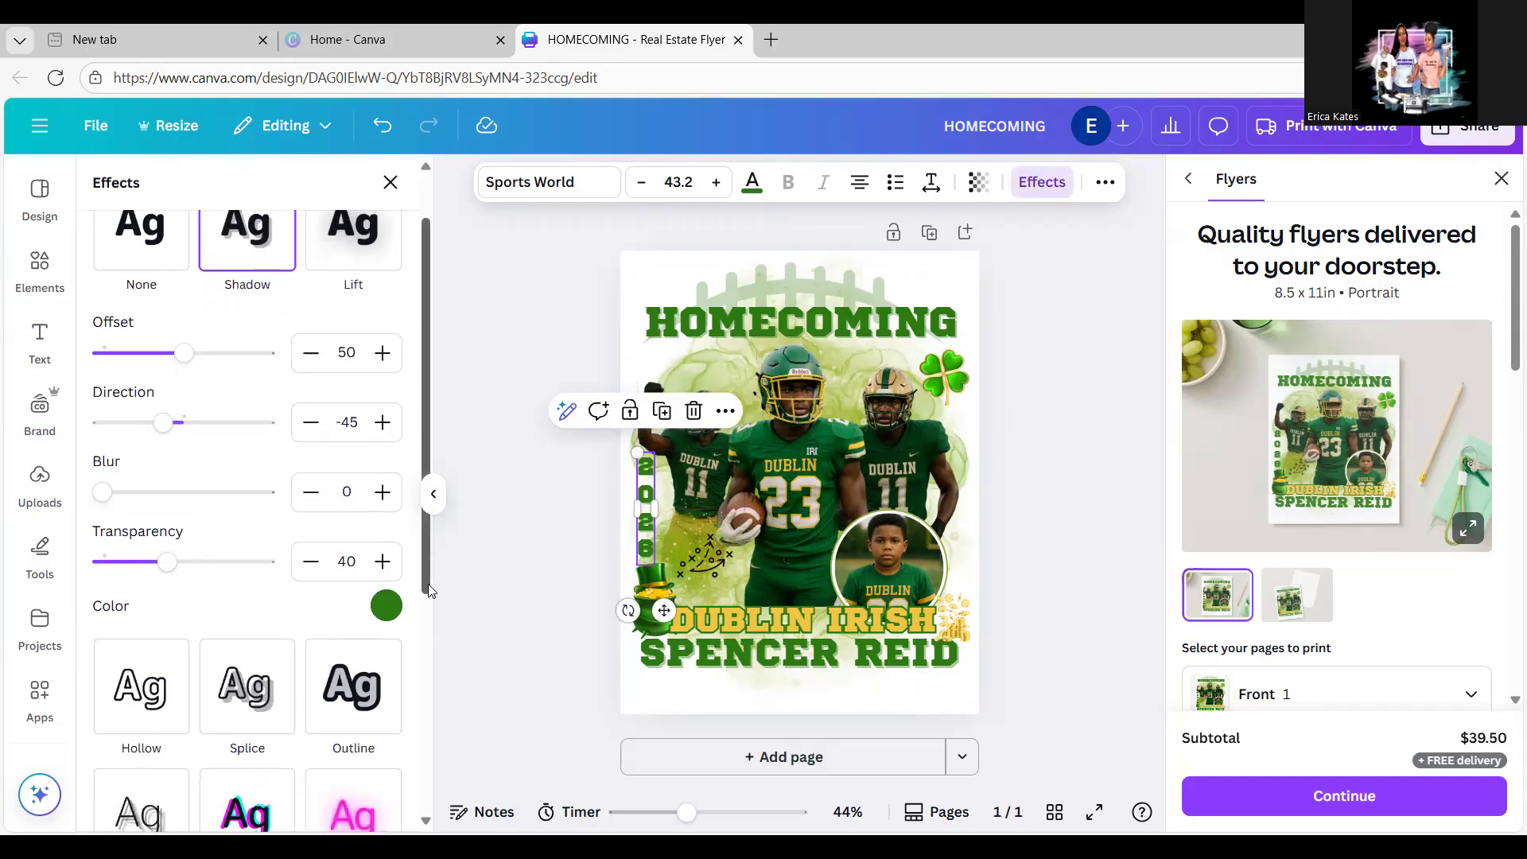
left_click(265, 692)
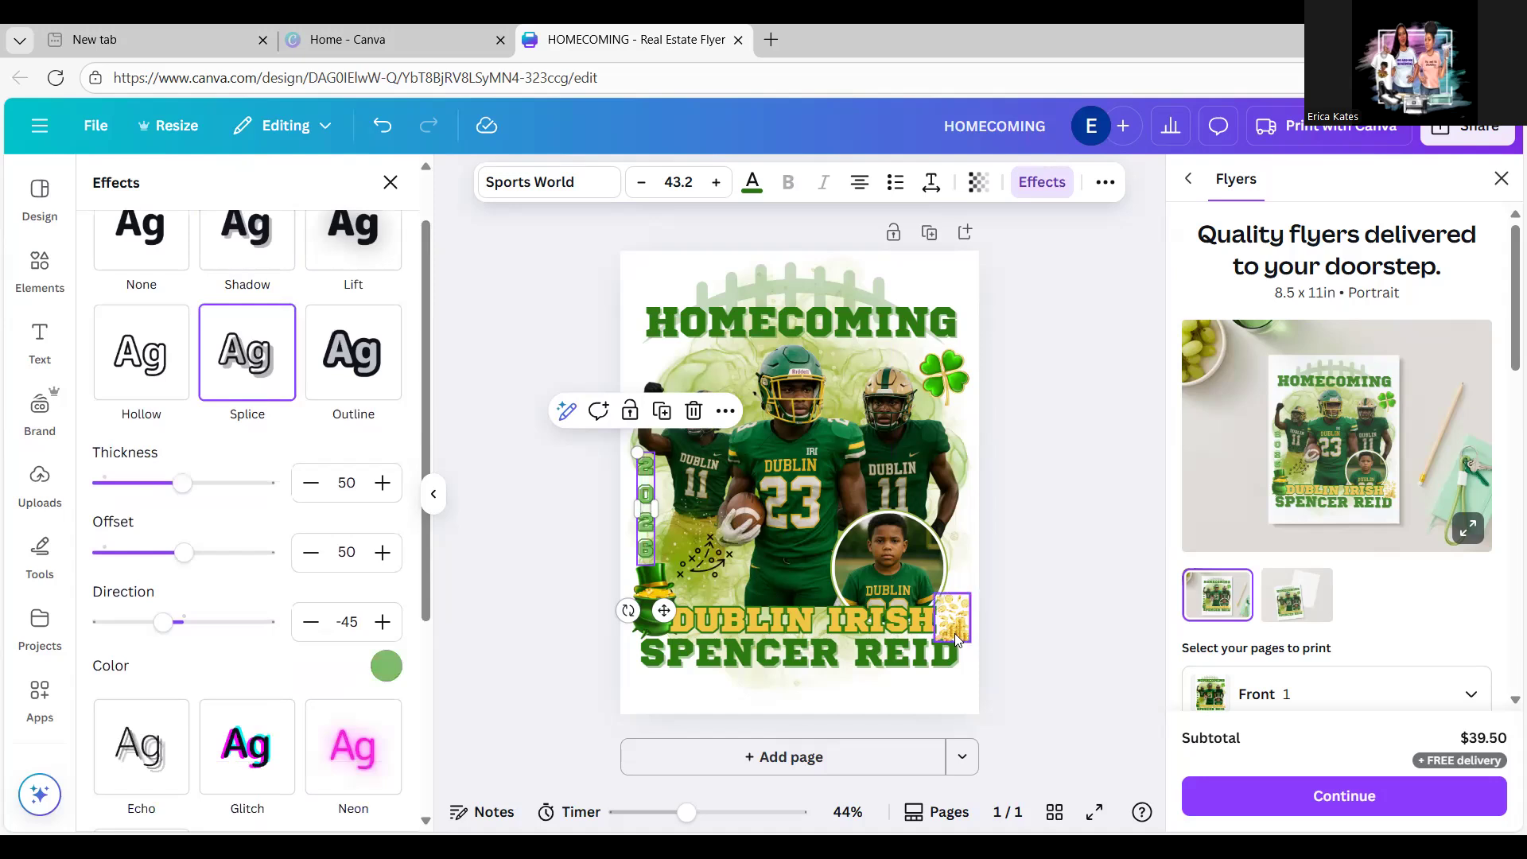
key("Escape")
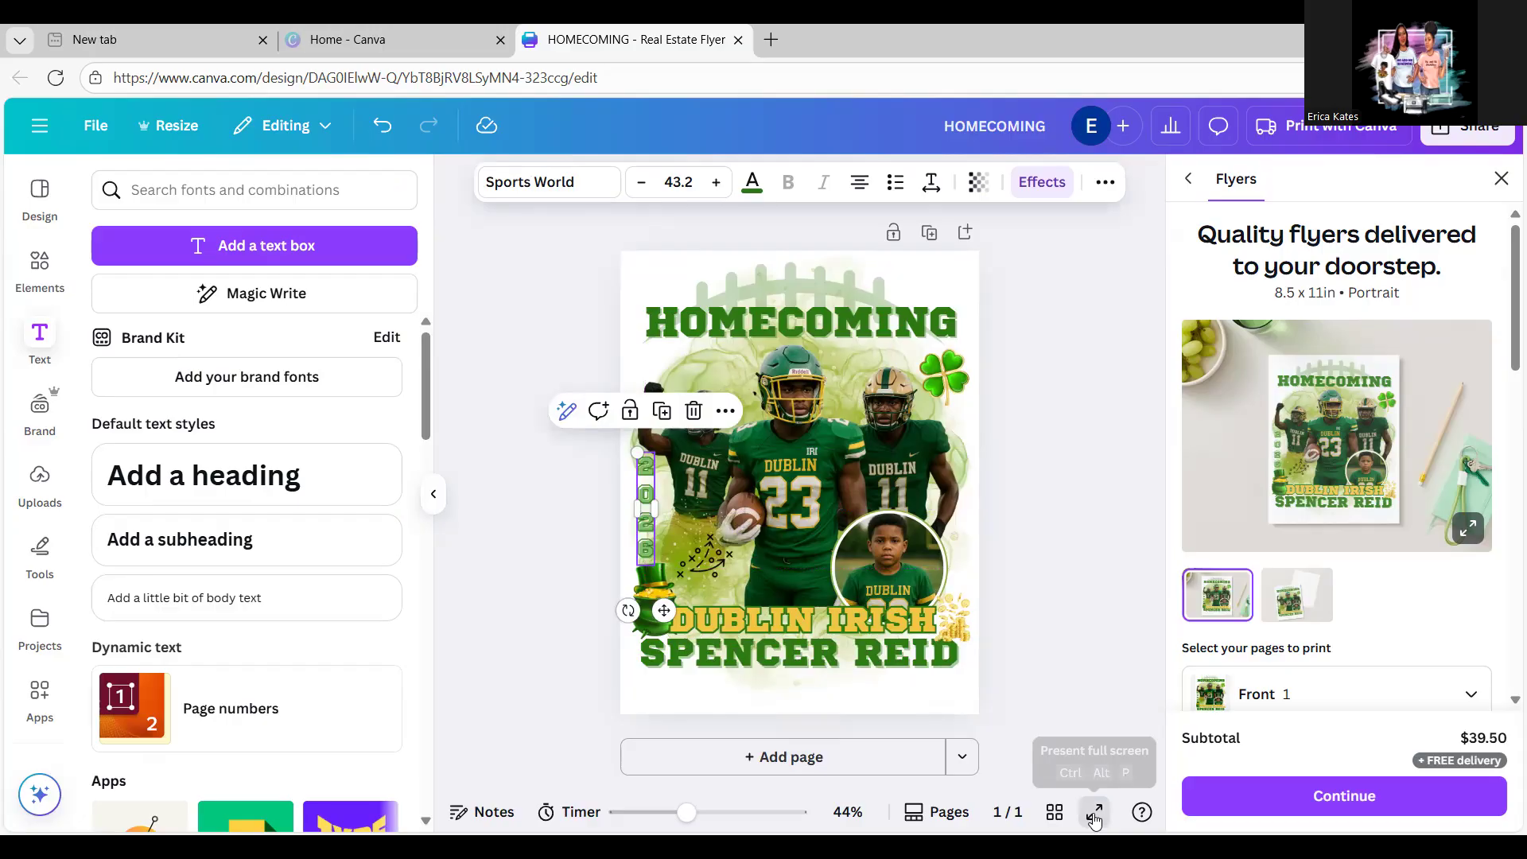
Step: Preview the finished HOMECOMING flyer as a full-screen presentation
left_click(1095, 814)
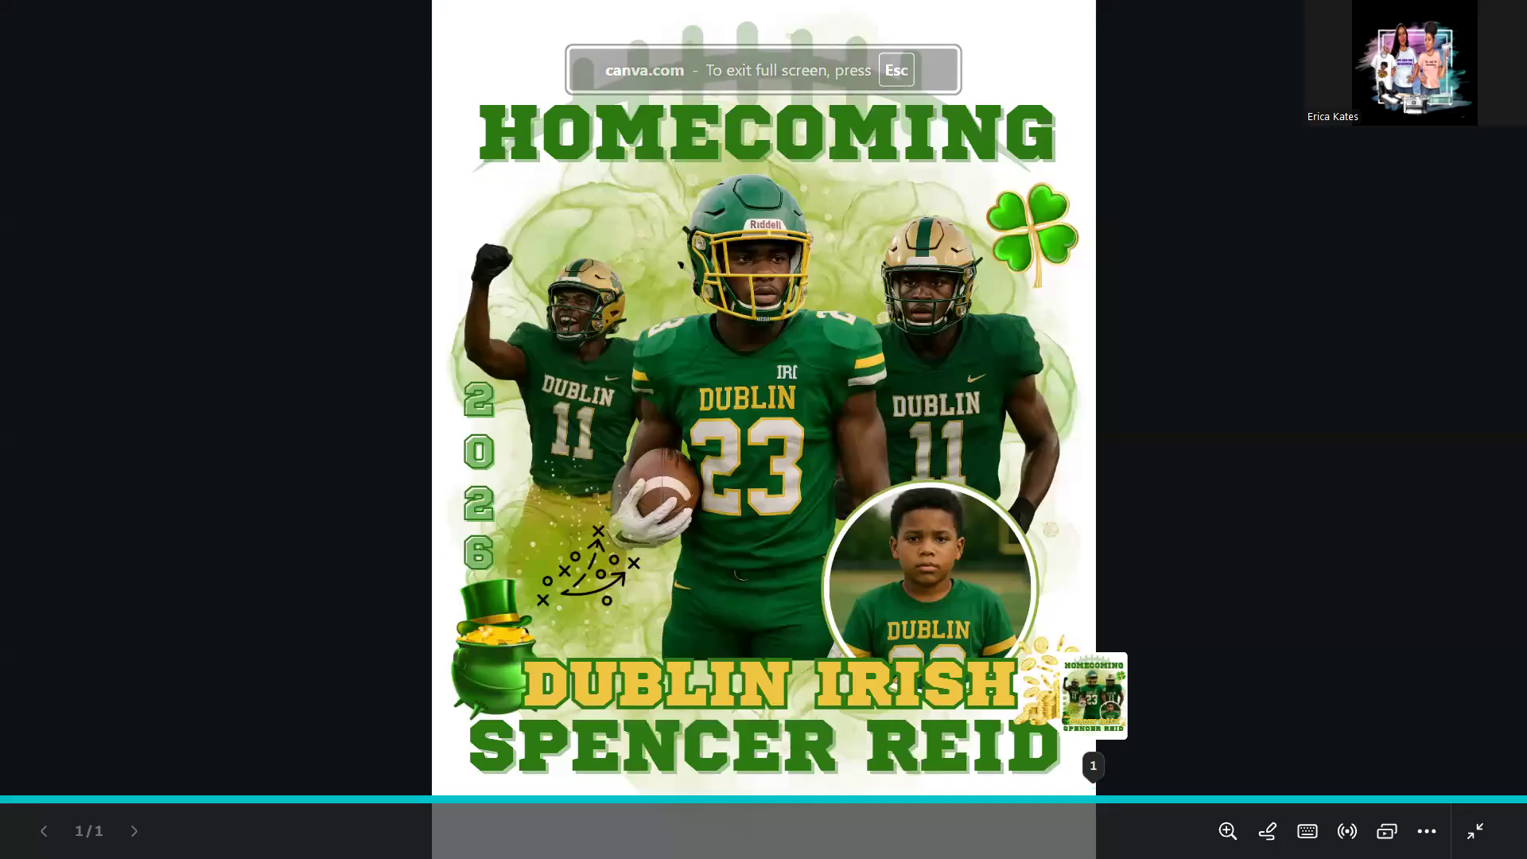